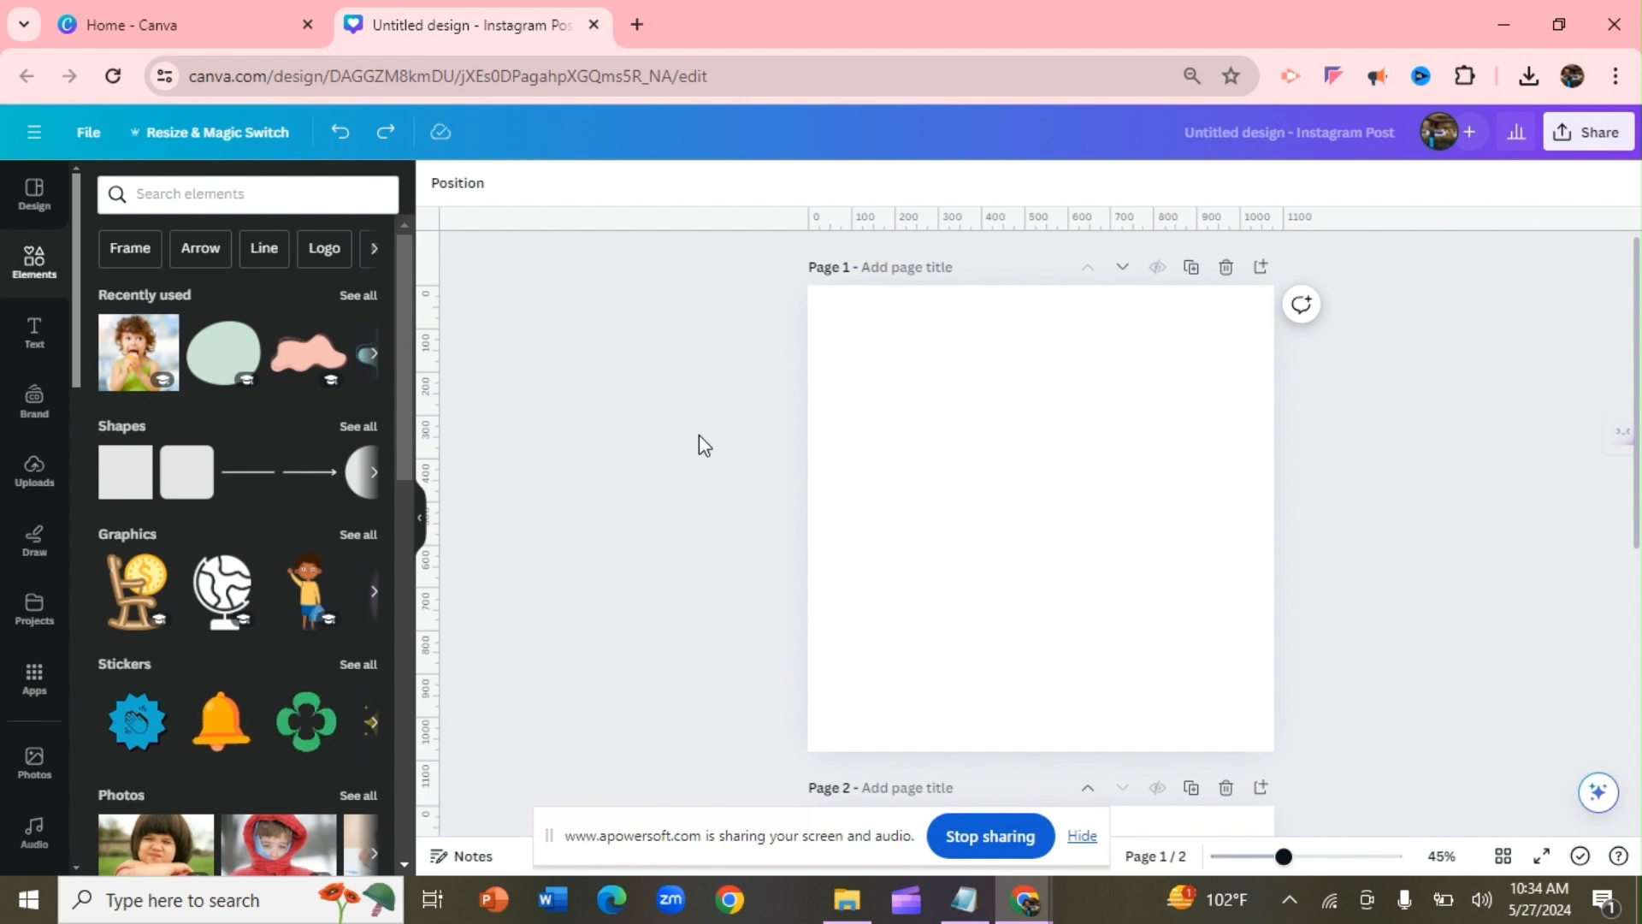
# Add the recently used photo of the child eating ice cream to page 1 and set it as the page background
pyautogui.click(125, 353)
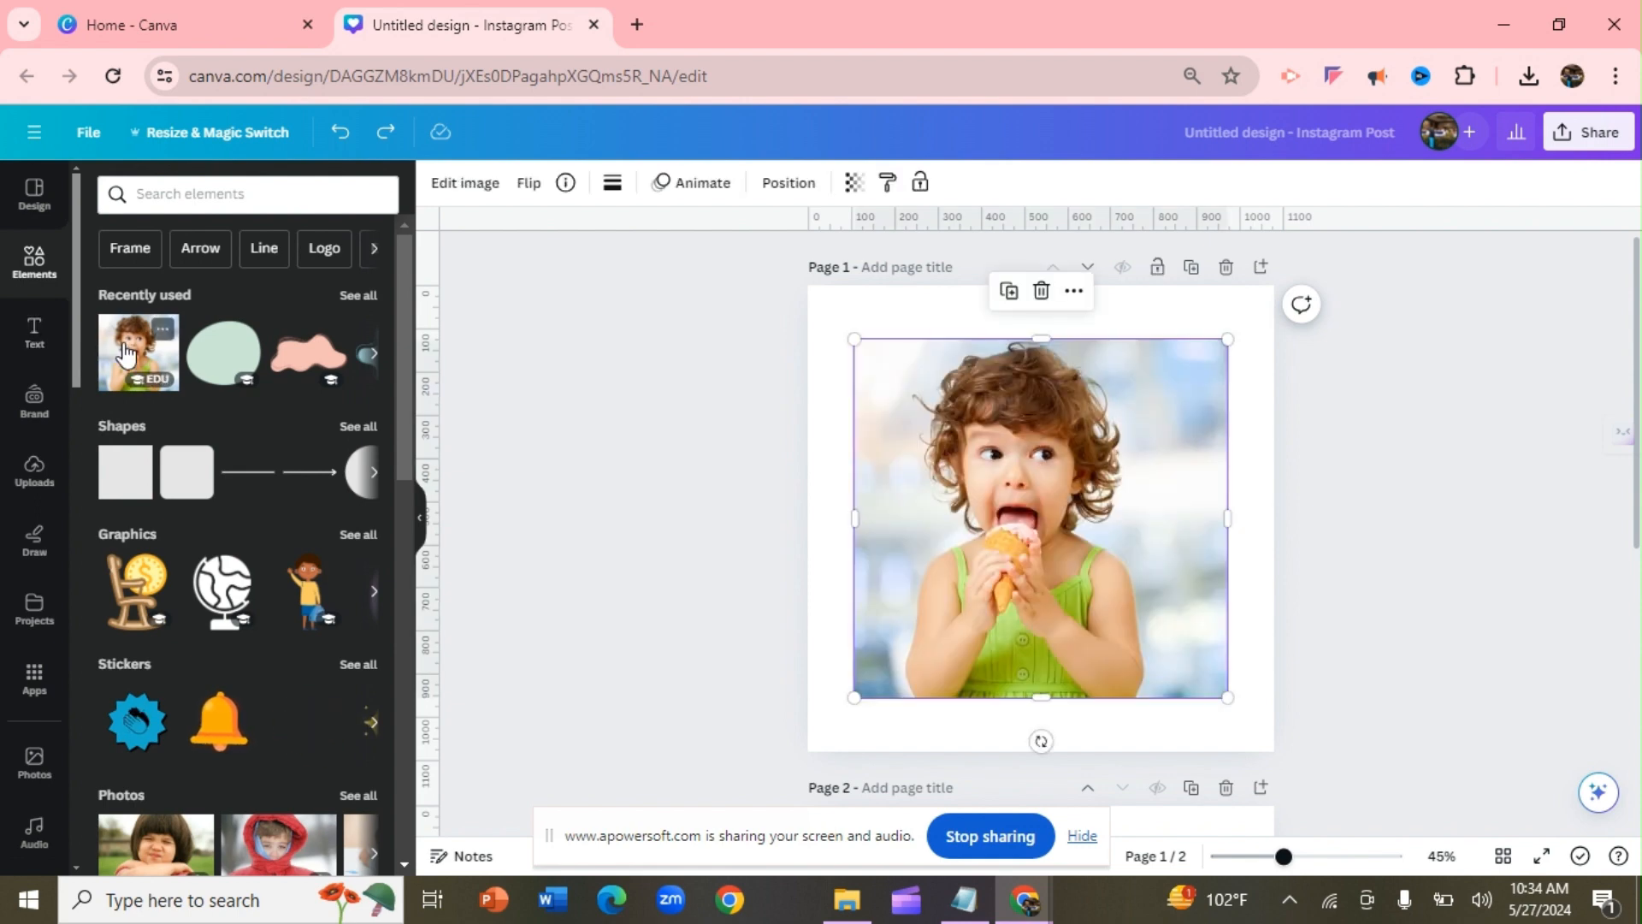
pyautogui.rightClick(876, 419)
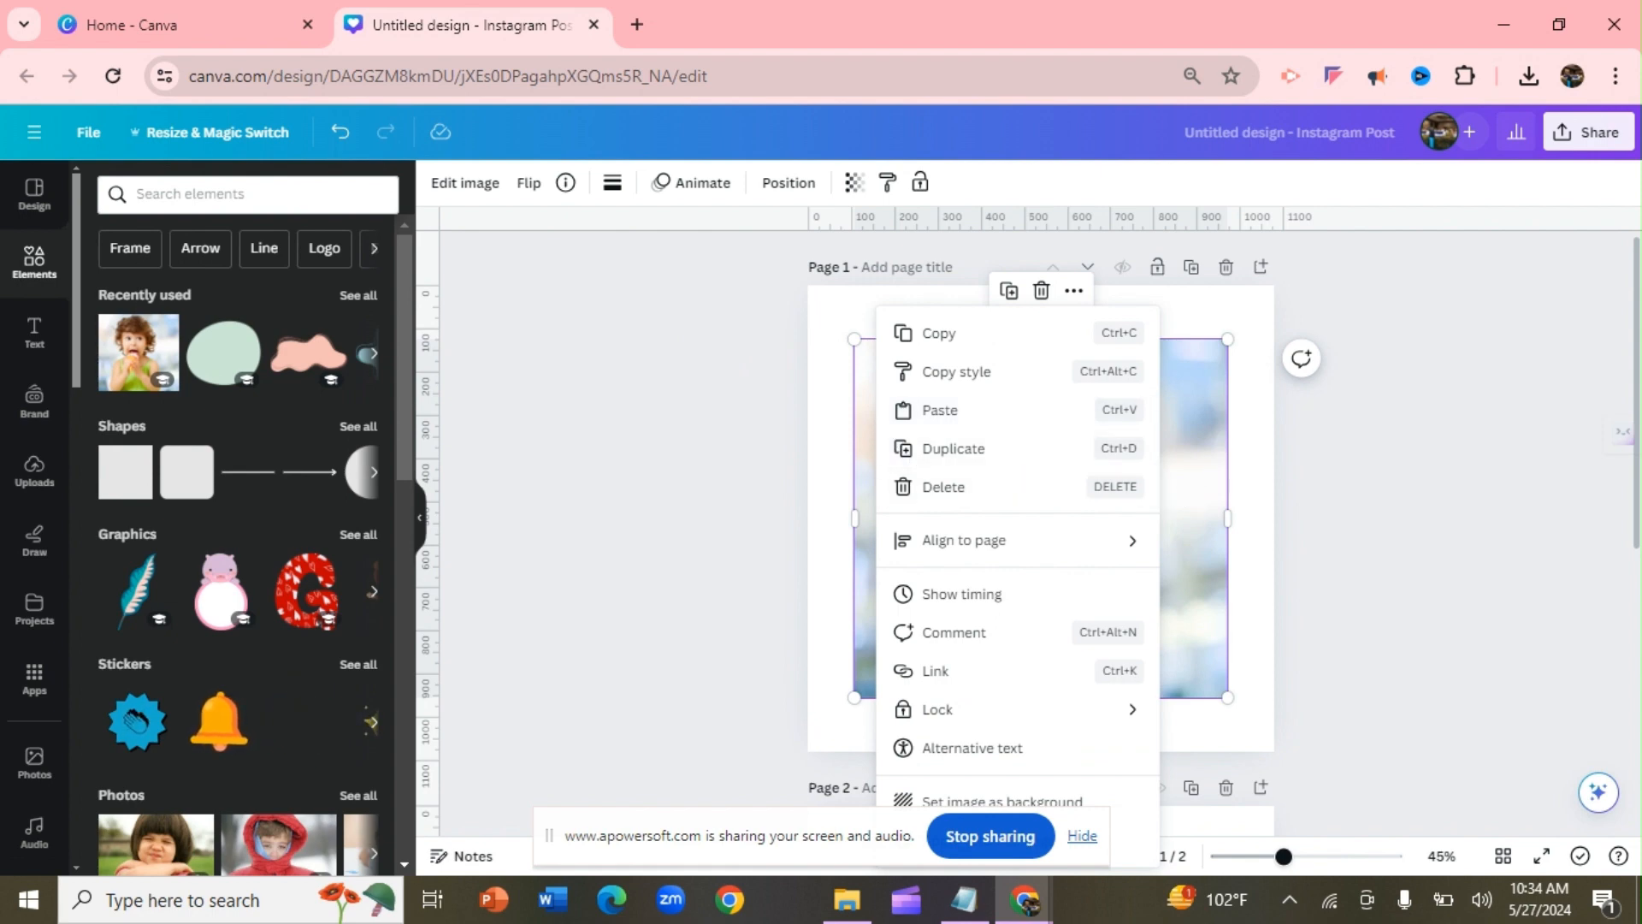
pyautogui.click(1001, 799)
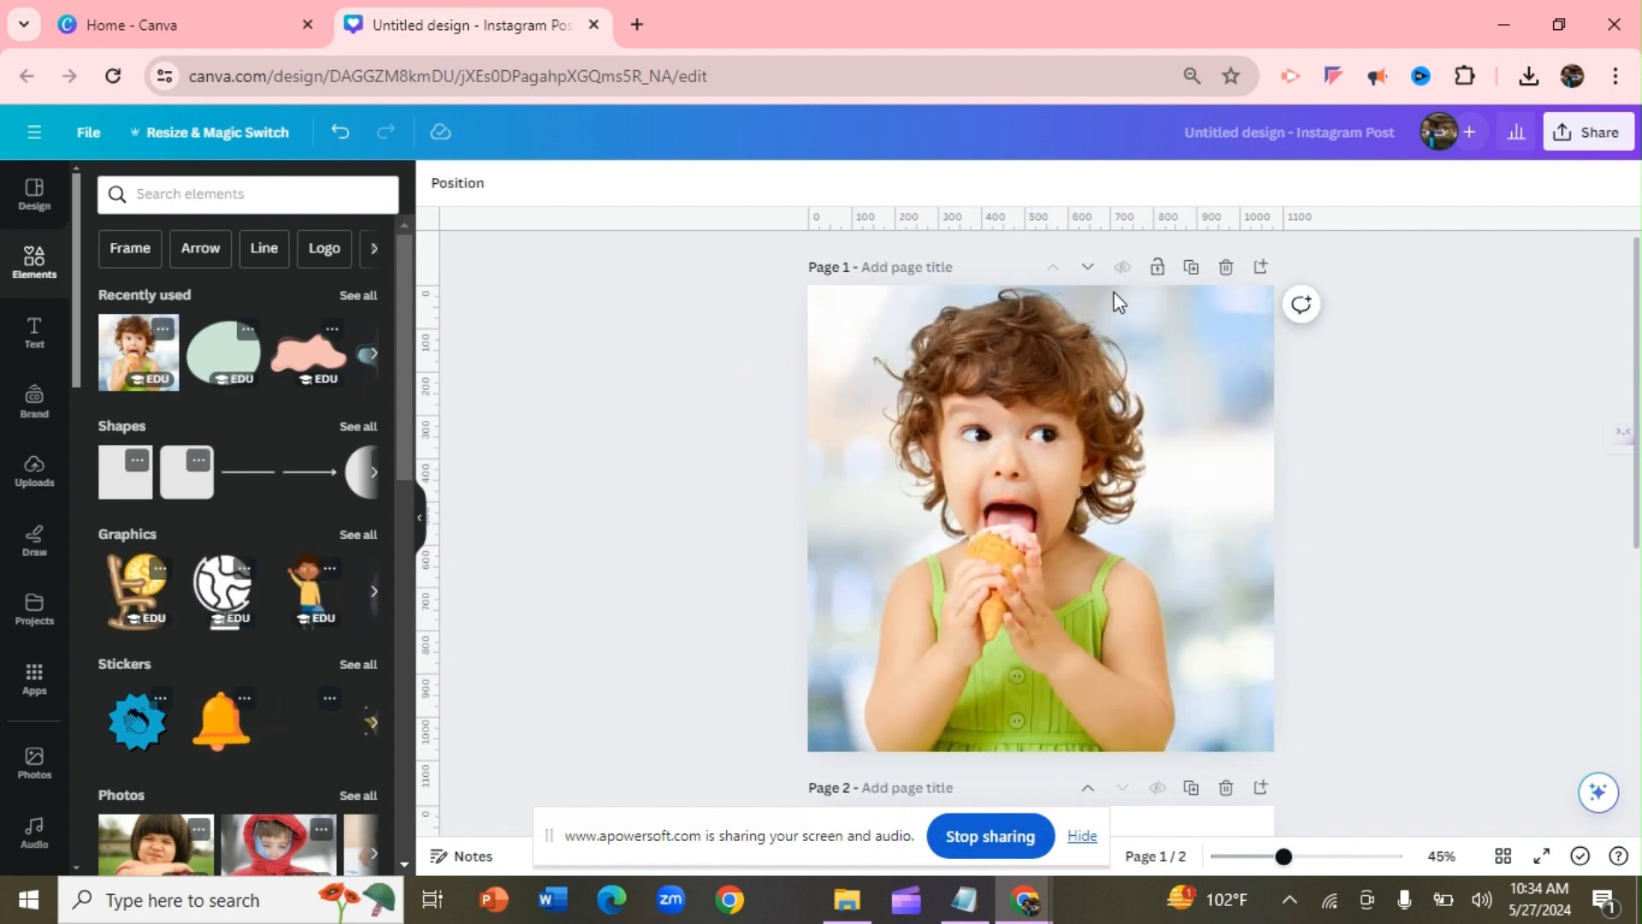
# Search the elements library for "blob" and show only the graphics
pyautogui.click(35, 267)
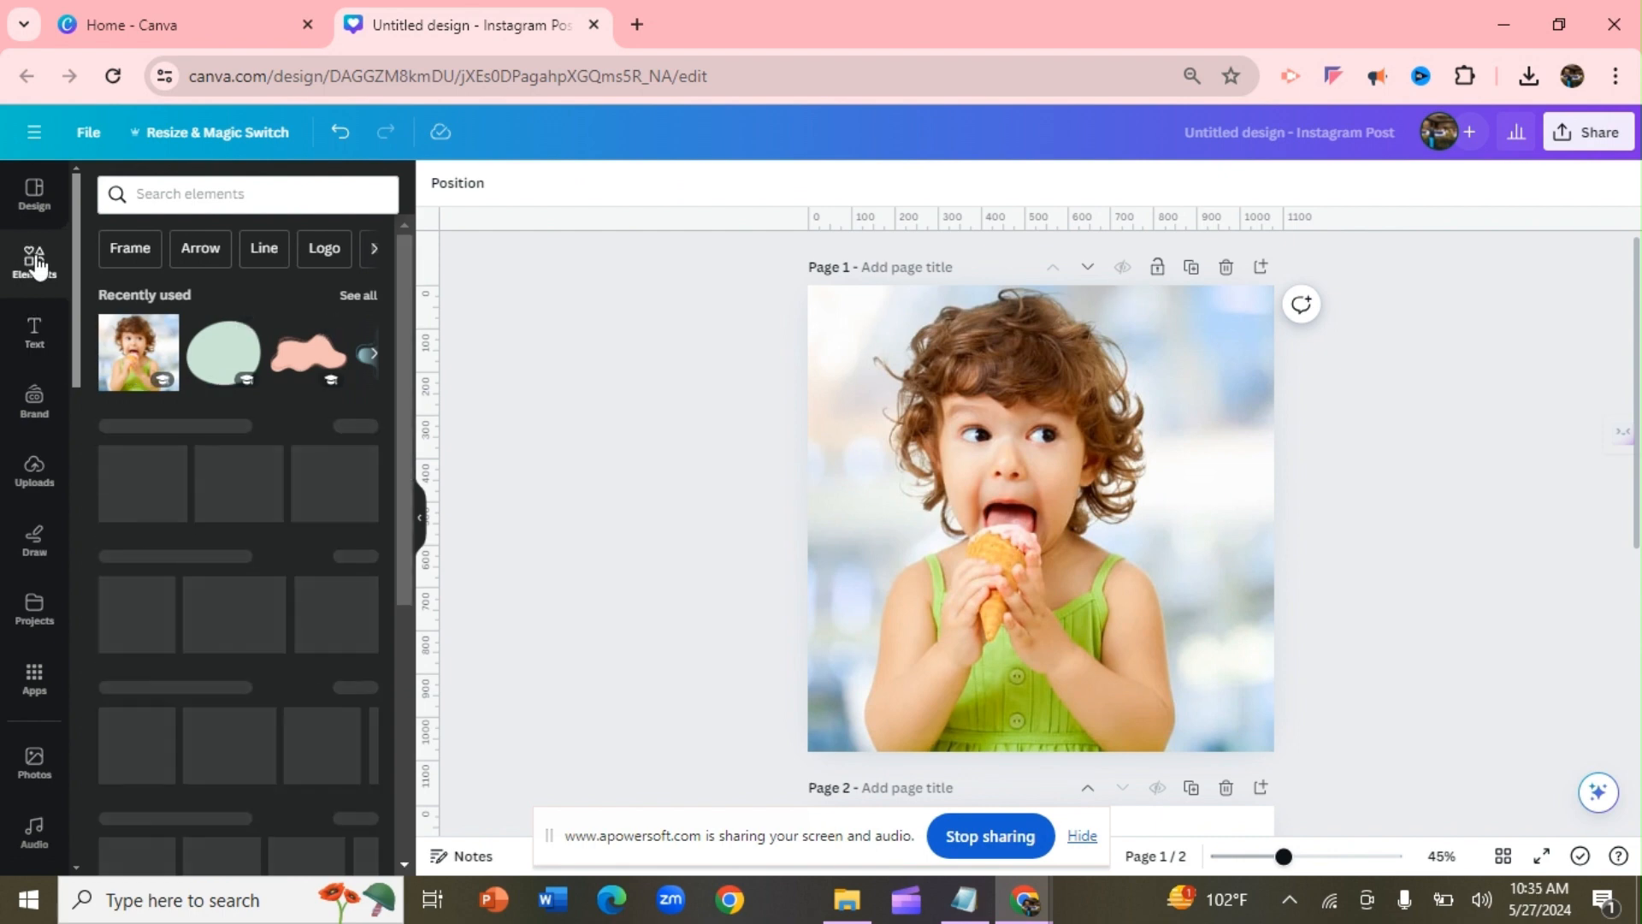
pyautogui.click(225, 195)
pyautogui.write('blo')
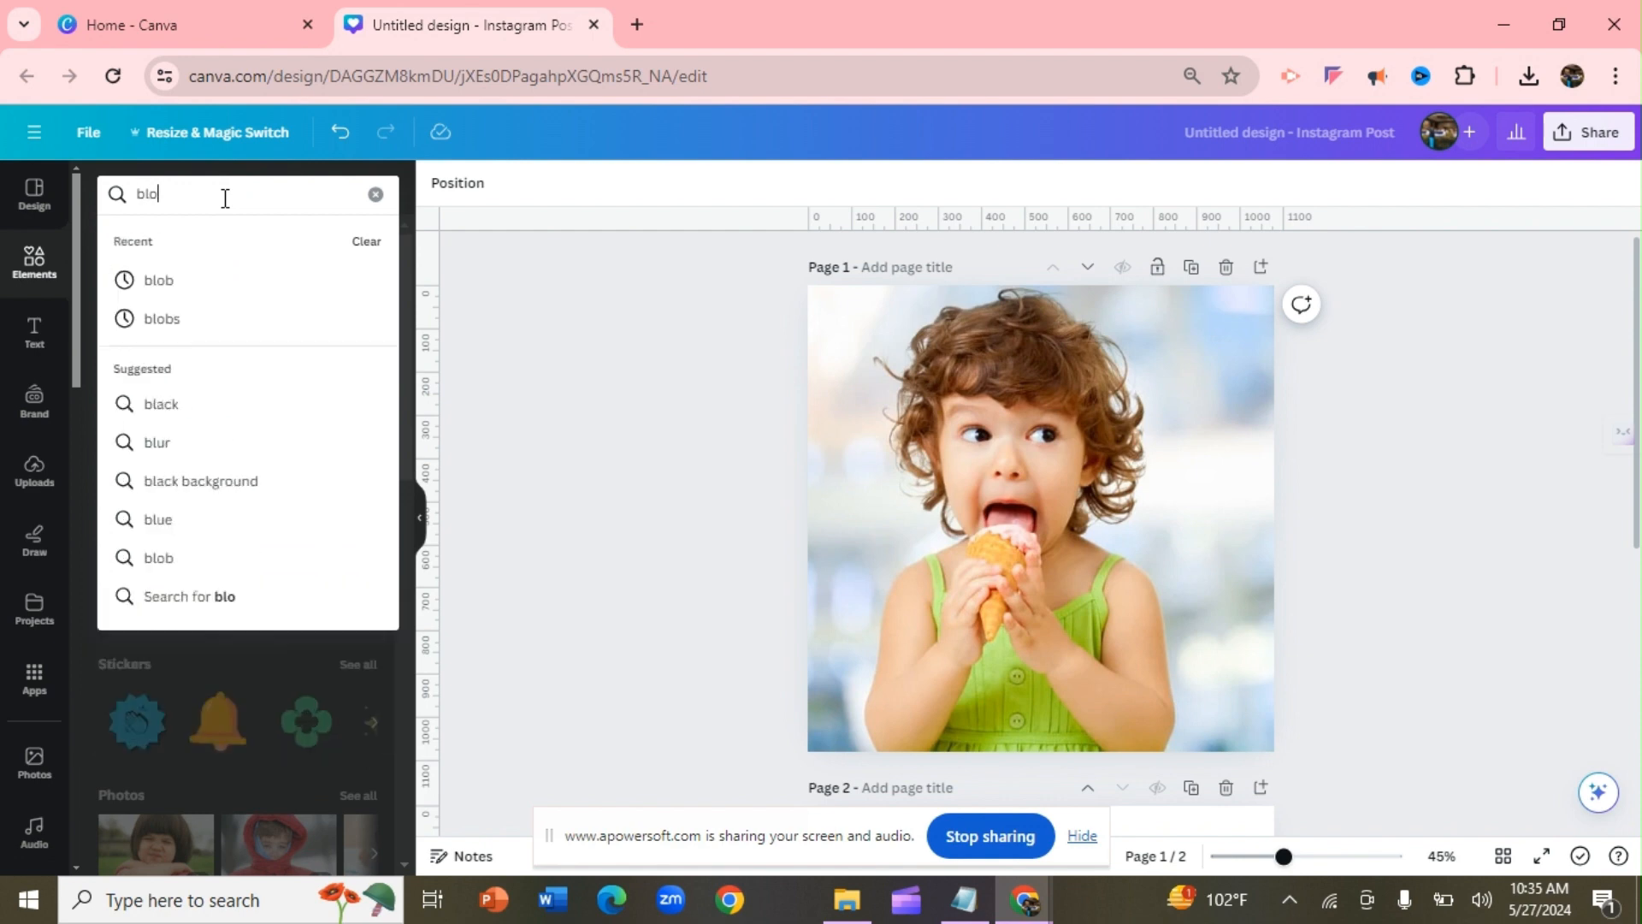
pyautogui.write('b')
pyautogui.press('Return')
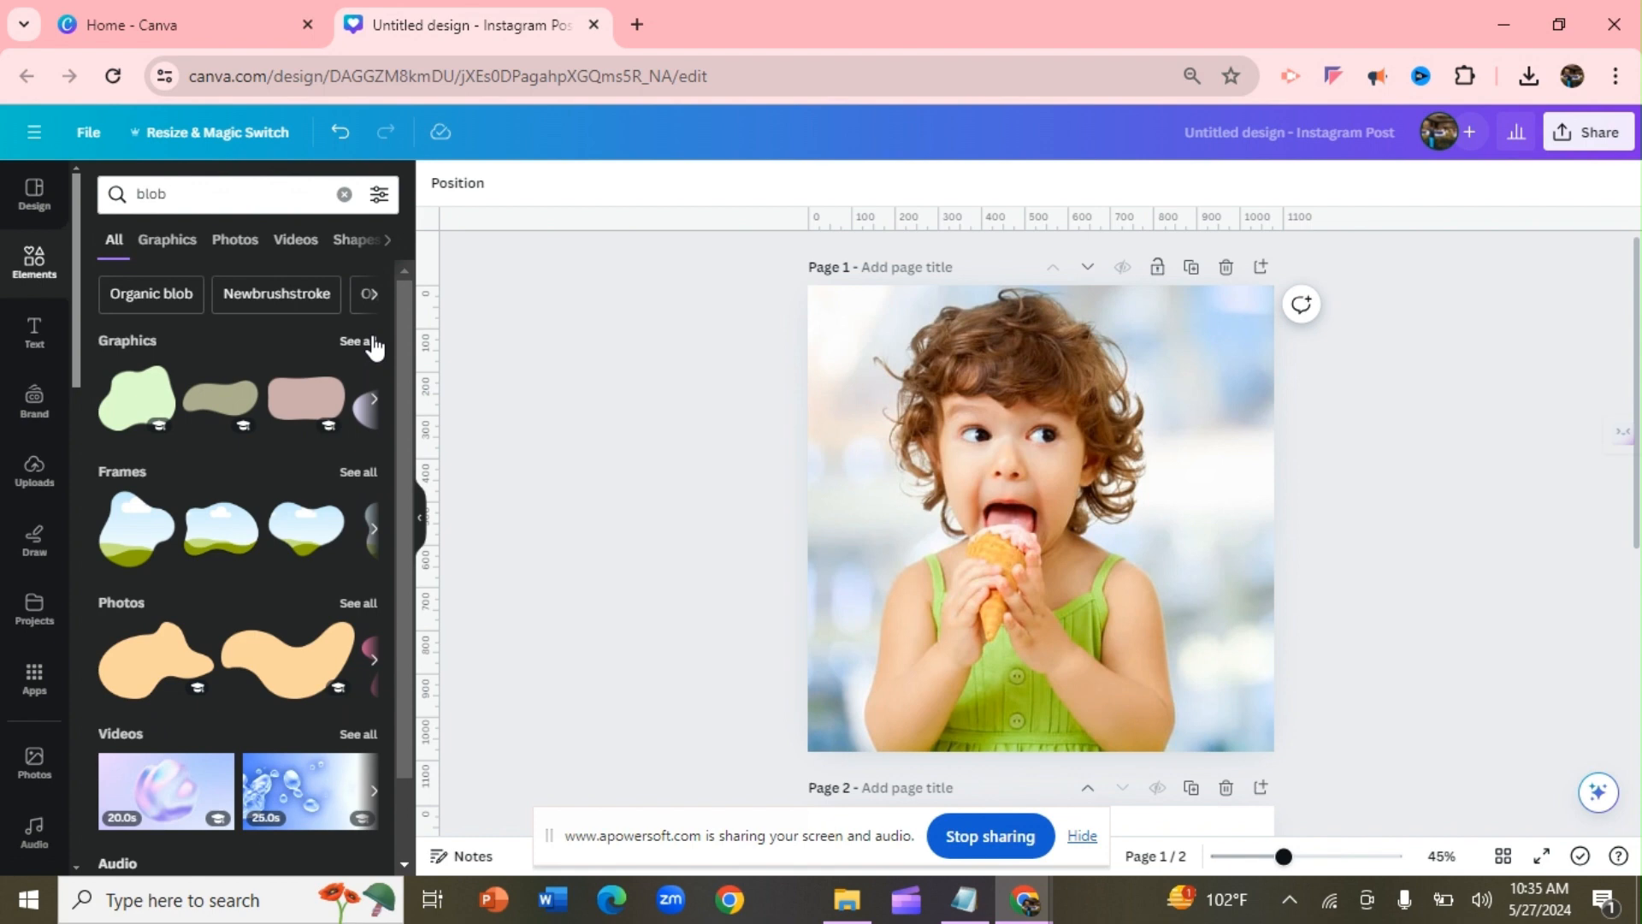
pyautogui.click(177, 248)
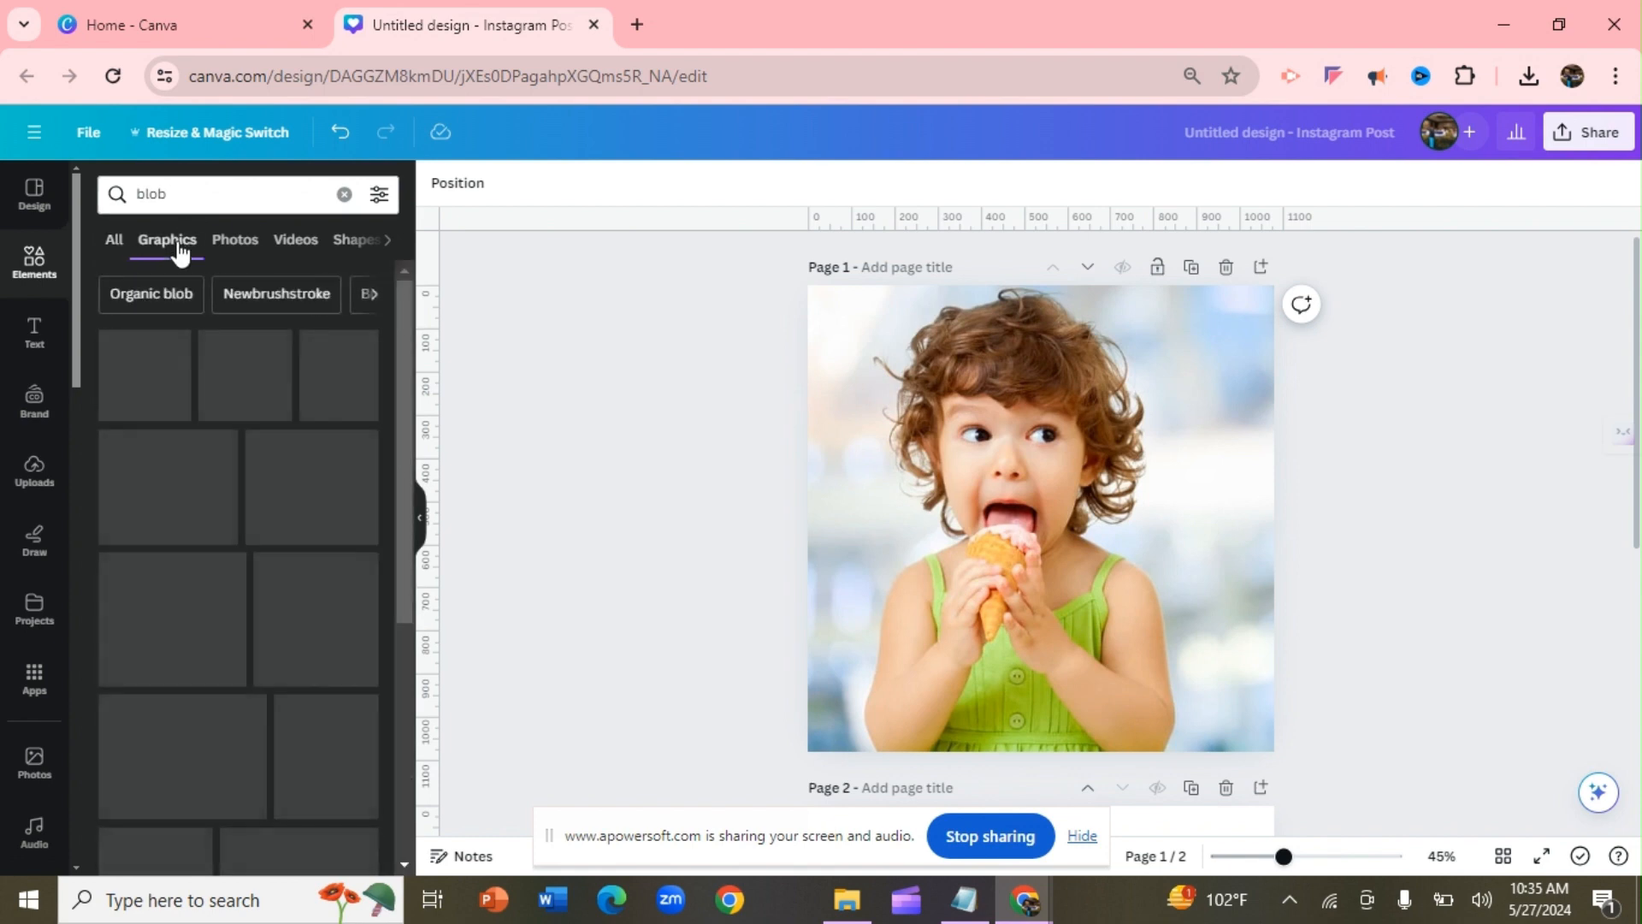
# Add the orange-red blob graphic to page 1, shrink it and place it beside the child's cheek
pyautogui.scroll(-3, 402, 340)
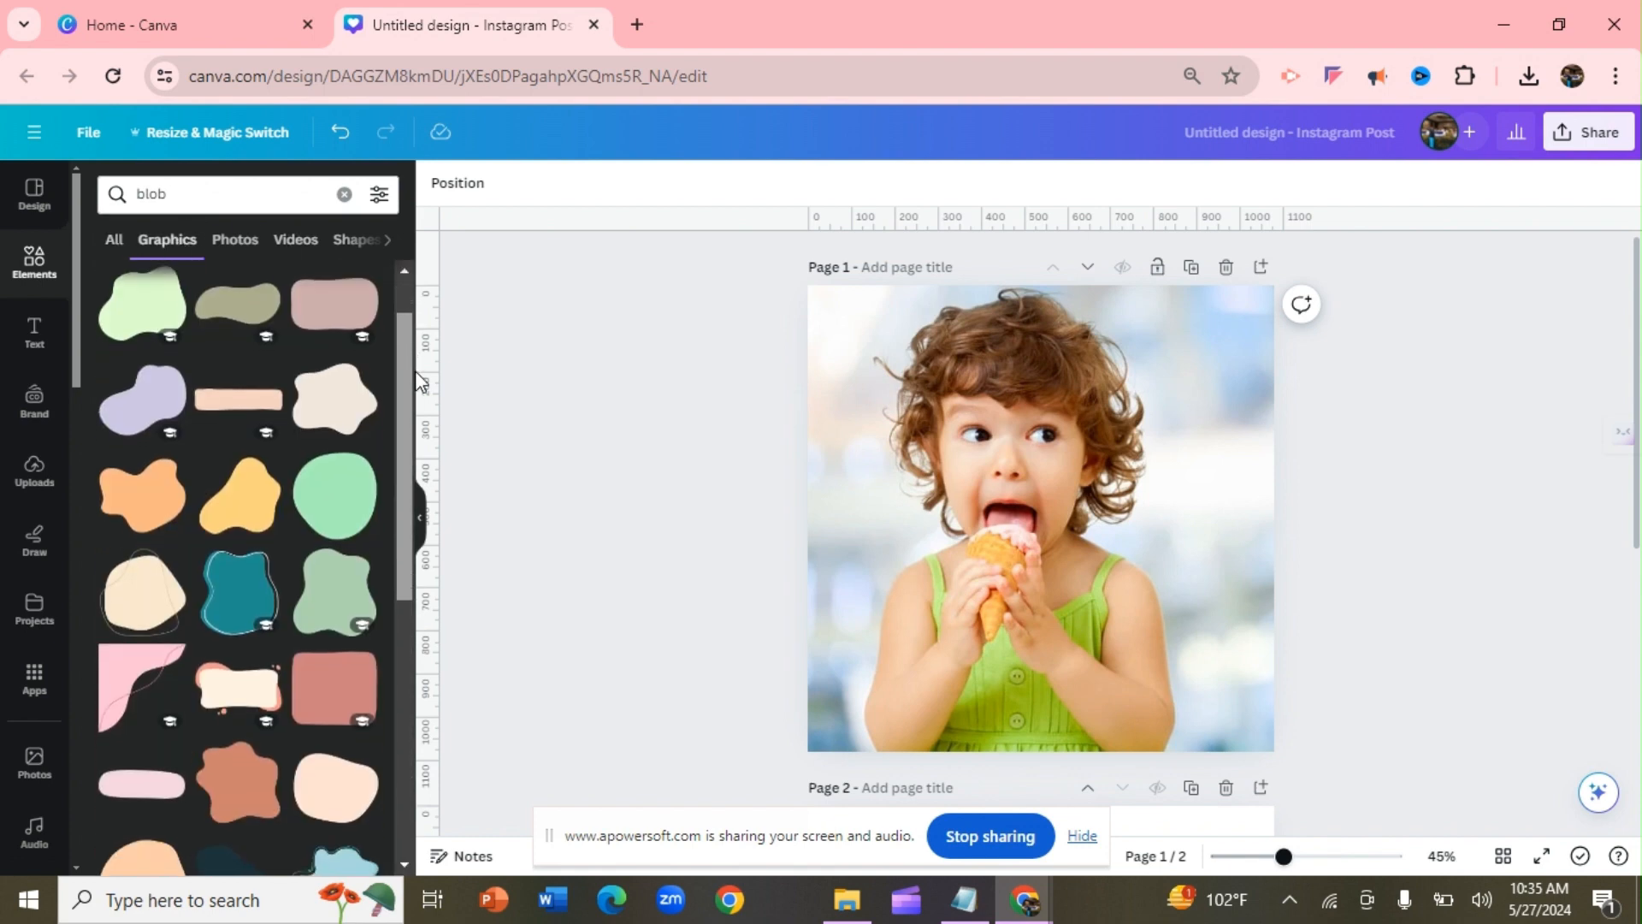
pyautogui.moveTo(434, 440); pyautogui.dragTo(462, 588)
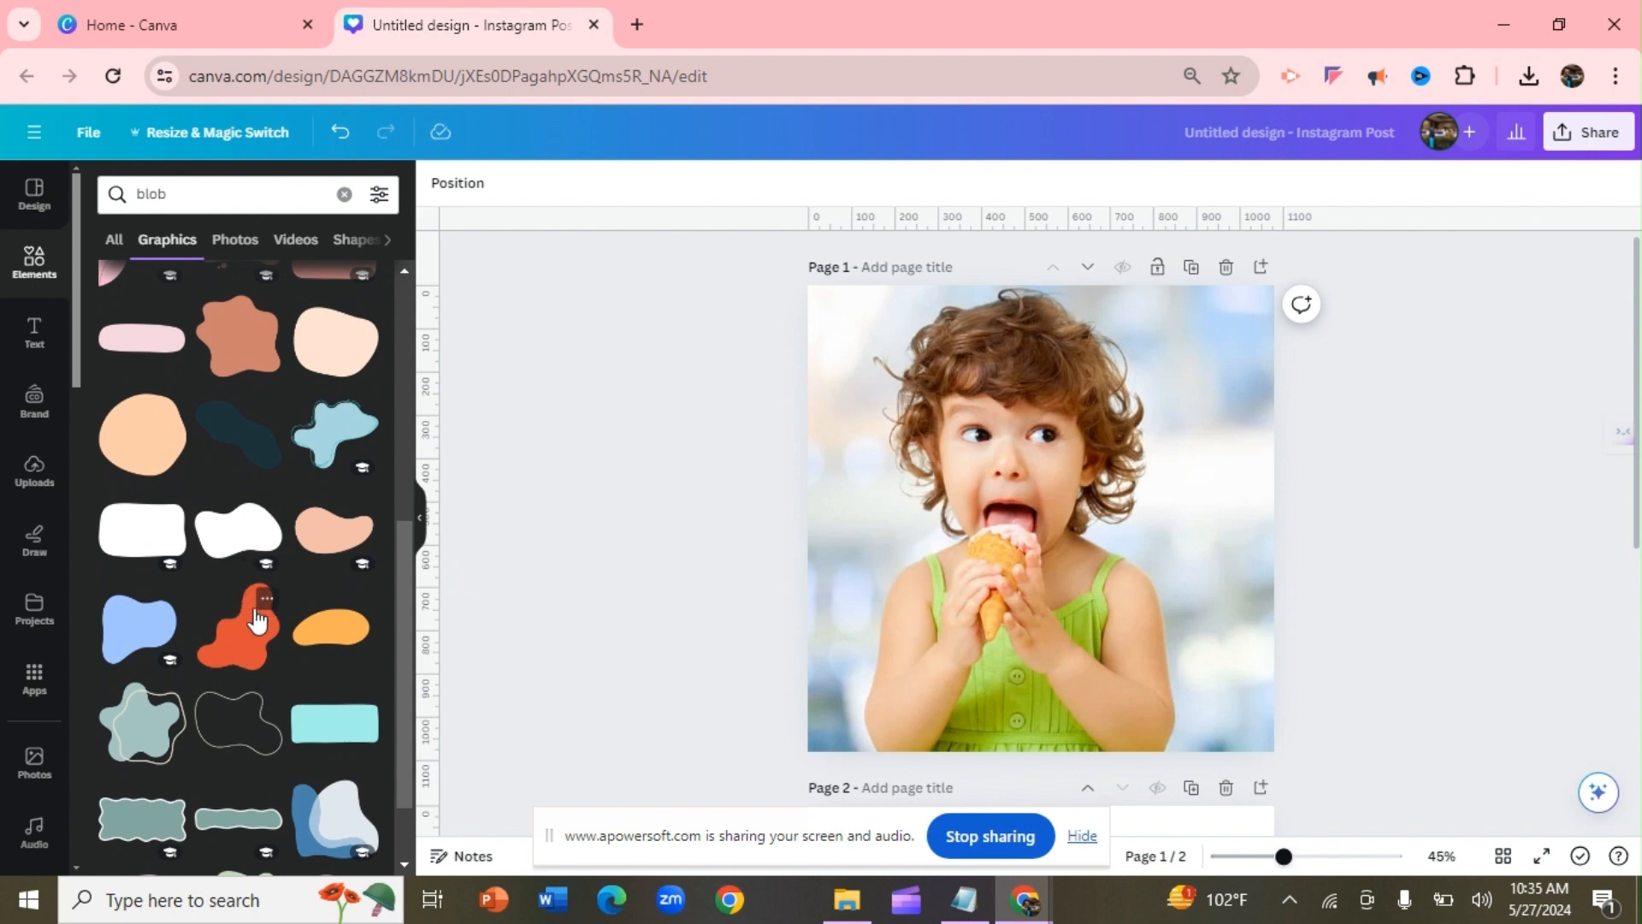
pyautogui.click(257, 620)
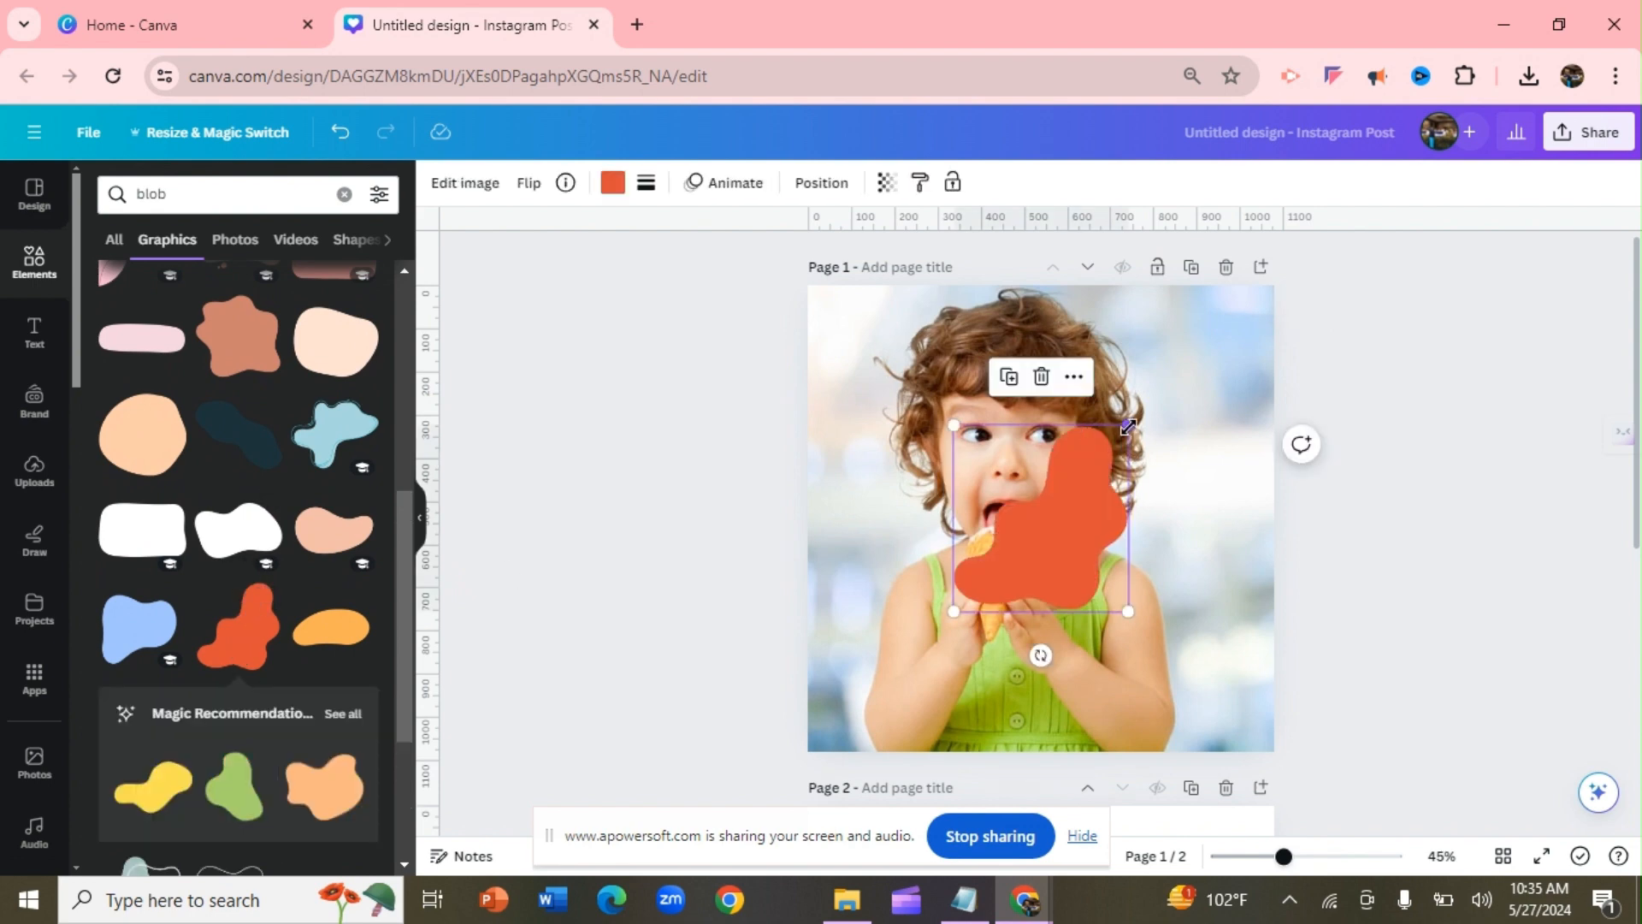
pyautogui.moveTo(1128, 426); pyautogui.dragTo(930, 477)
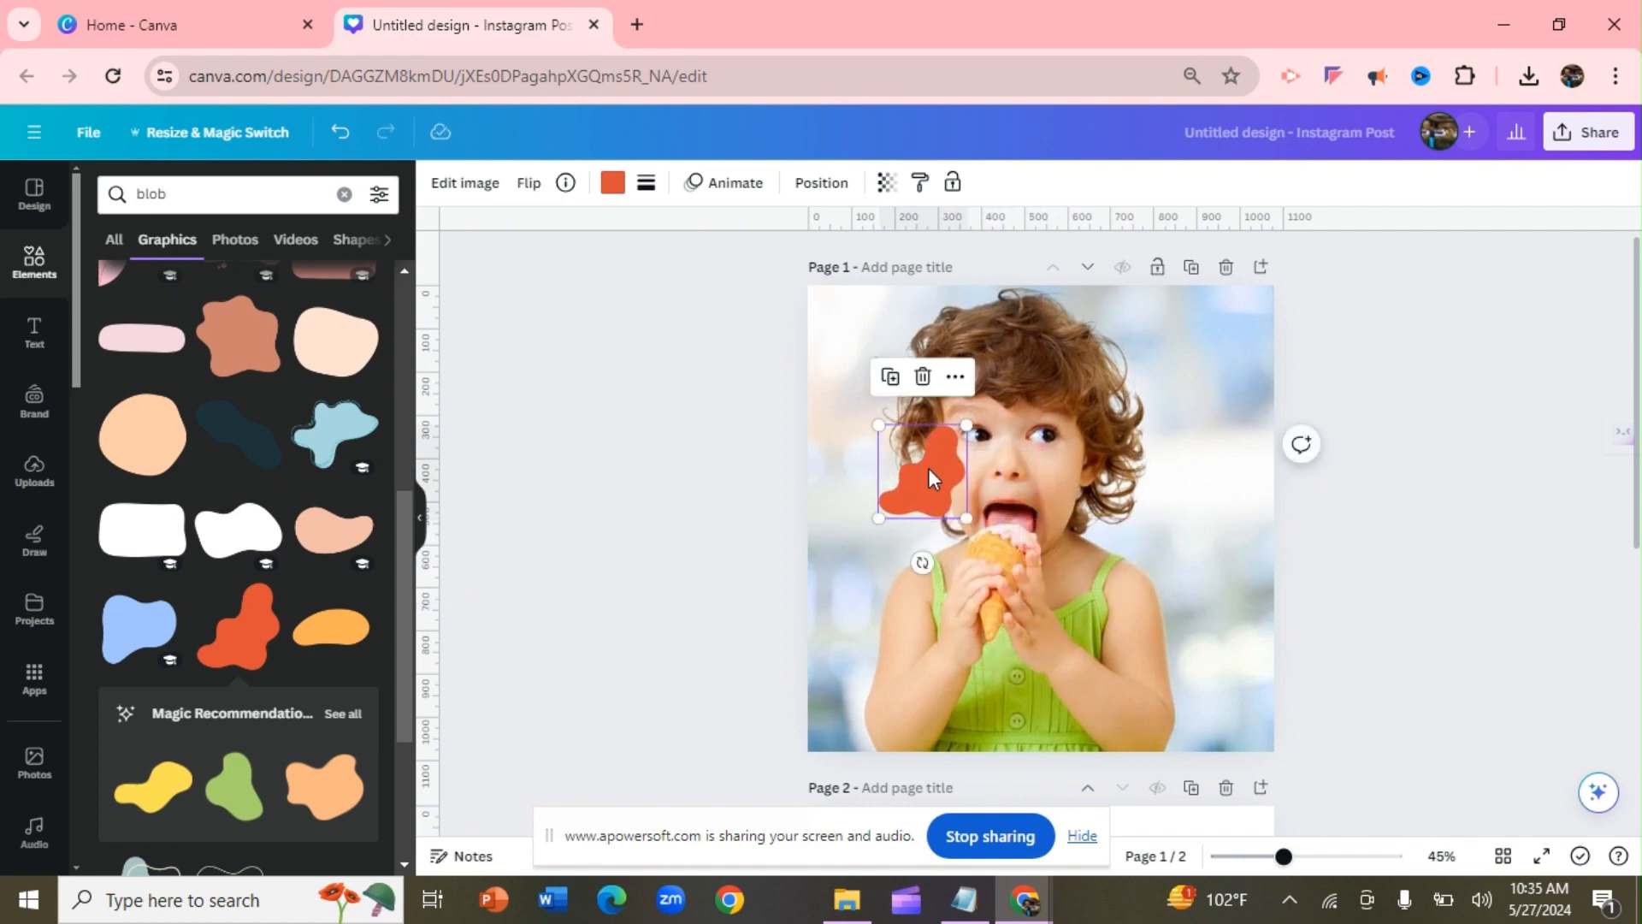
# Duplicate the orange-red blob twice, placing one copy beside the child's hair and one on the forehead
pyautogui.click(886, 377)
pyautogui.moveTo(924, 463); pyautogui.dragTo(1140, 365)
pyautogui.moveTo(945, 489); pyautogui.dragTo(1033, 380)
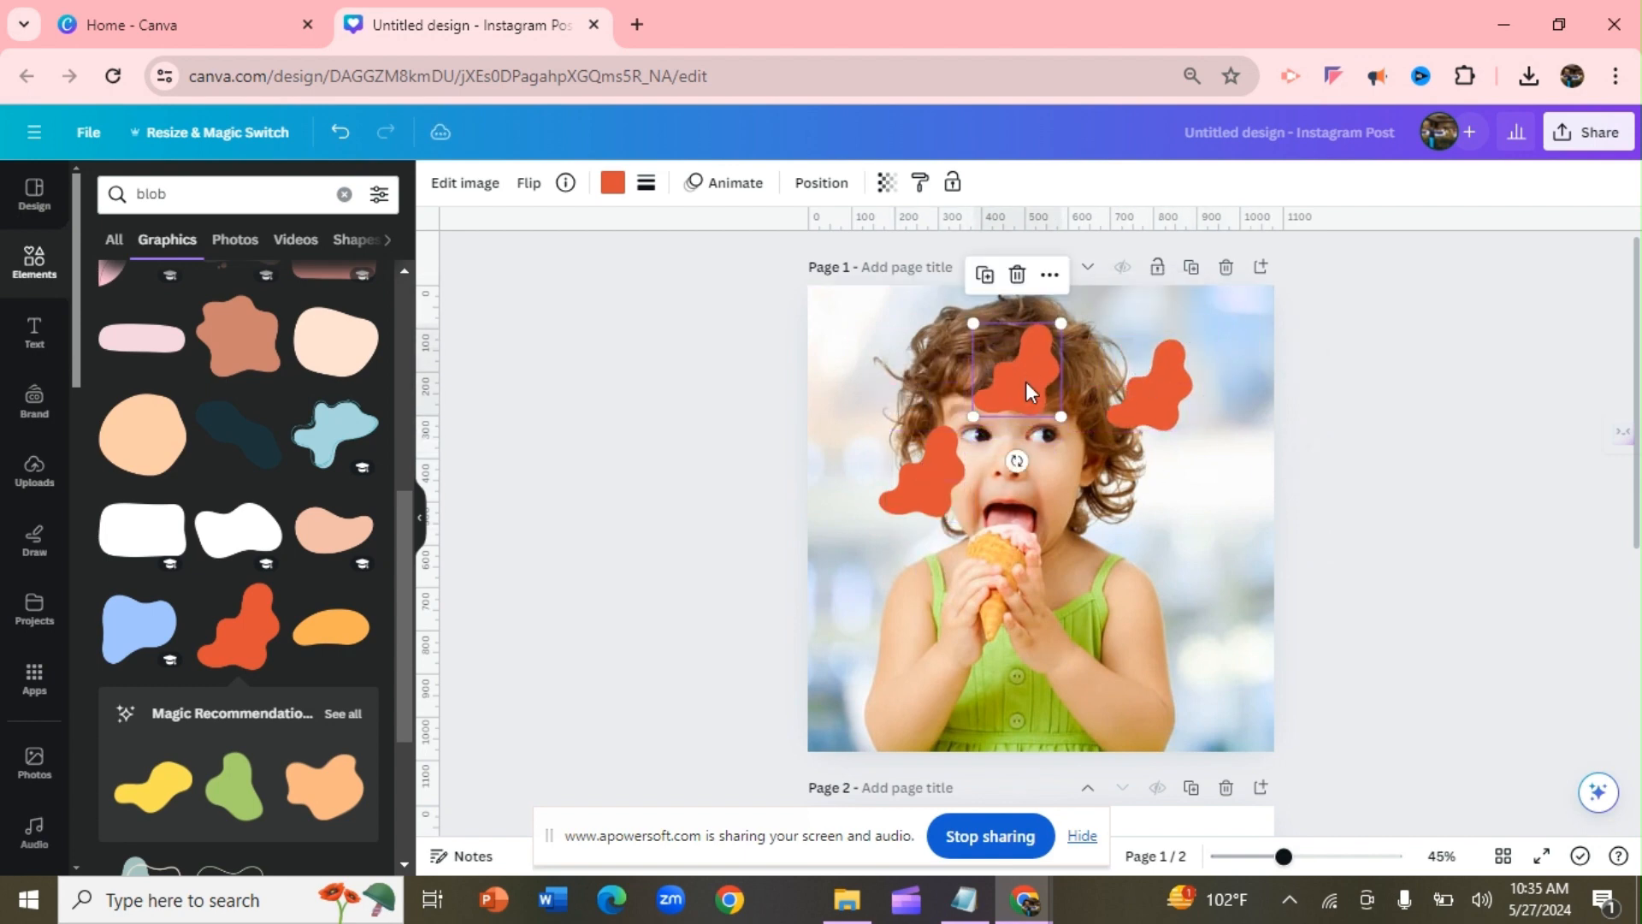
# Add the recommended green blob, shrink it and duplicate it to place three green blobs around the child's mouth, shoulder and chest
pyautogui.moveTo(412, 510); pyautogui.dragTo(412, 506)
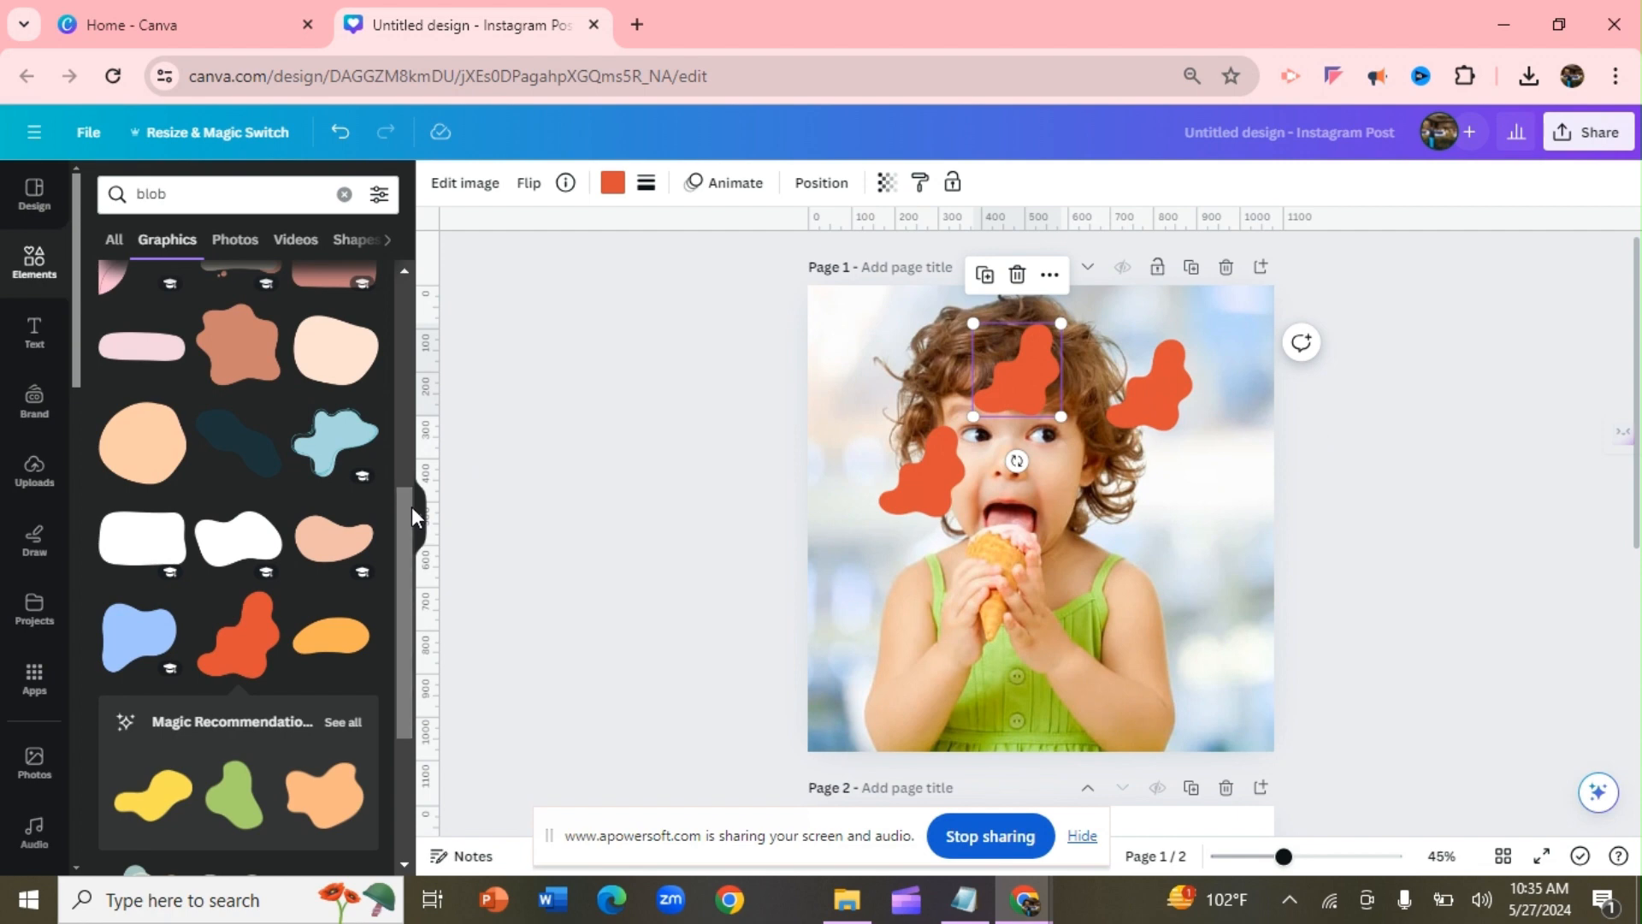
pyautogui.click(239, 814)
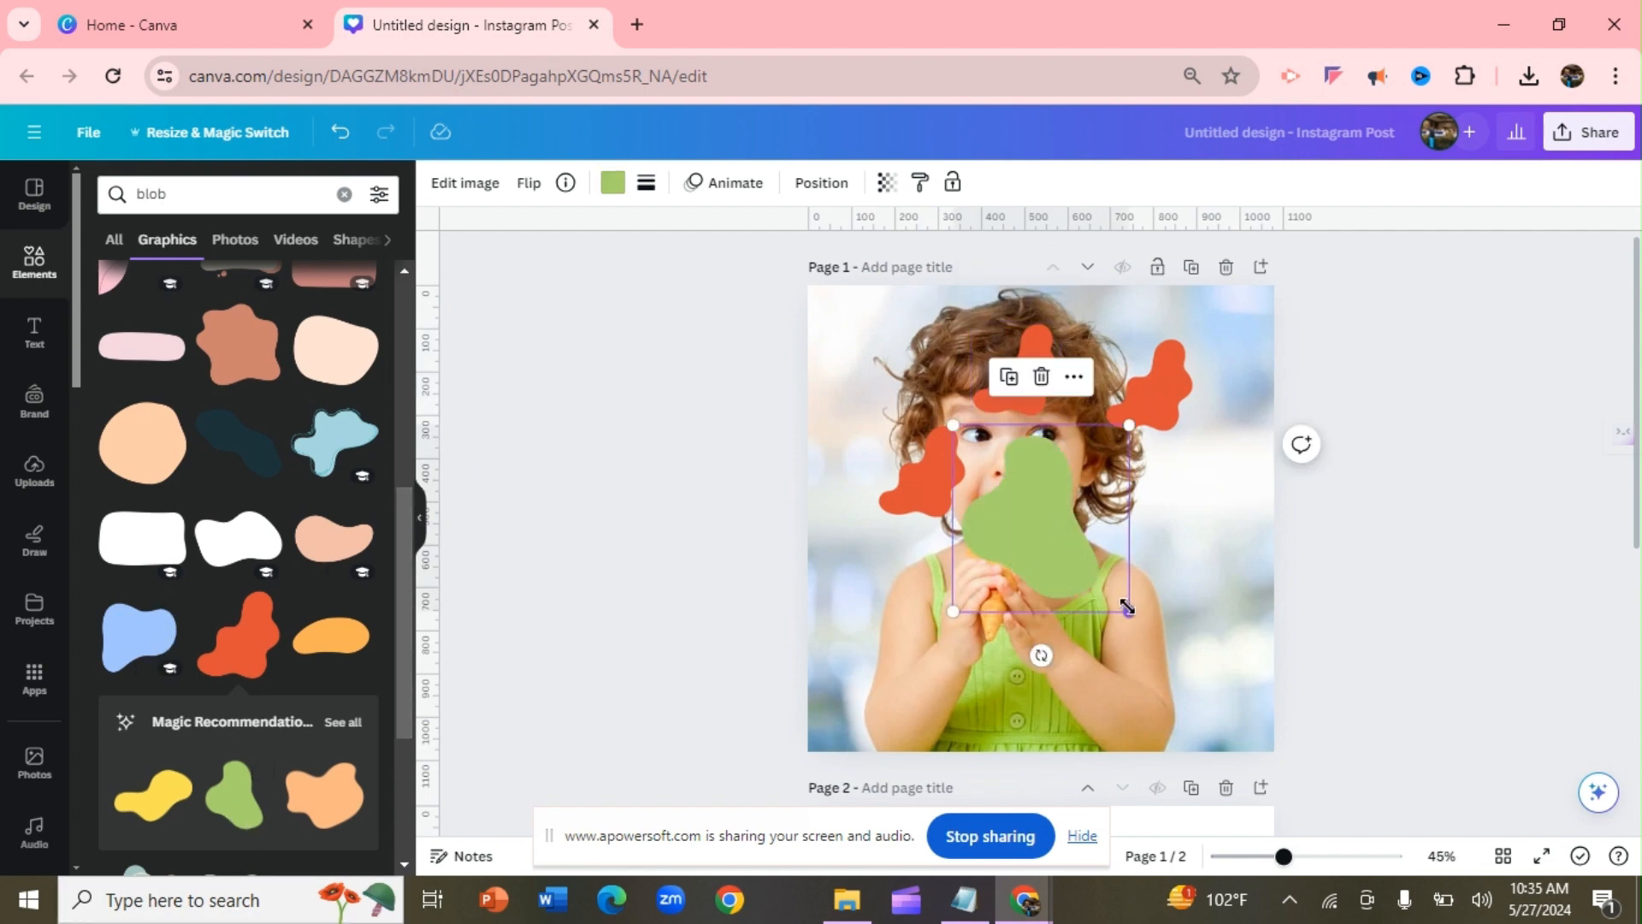
pyautogui.moveTo(1127, 606); pyautogui.dragTo(980, 600)
pyautogui.click(1035, 377)
pyautogui.click(992, 410)
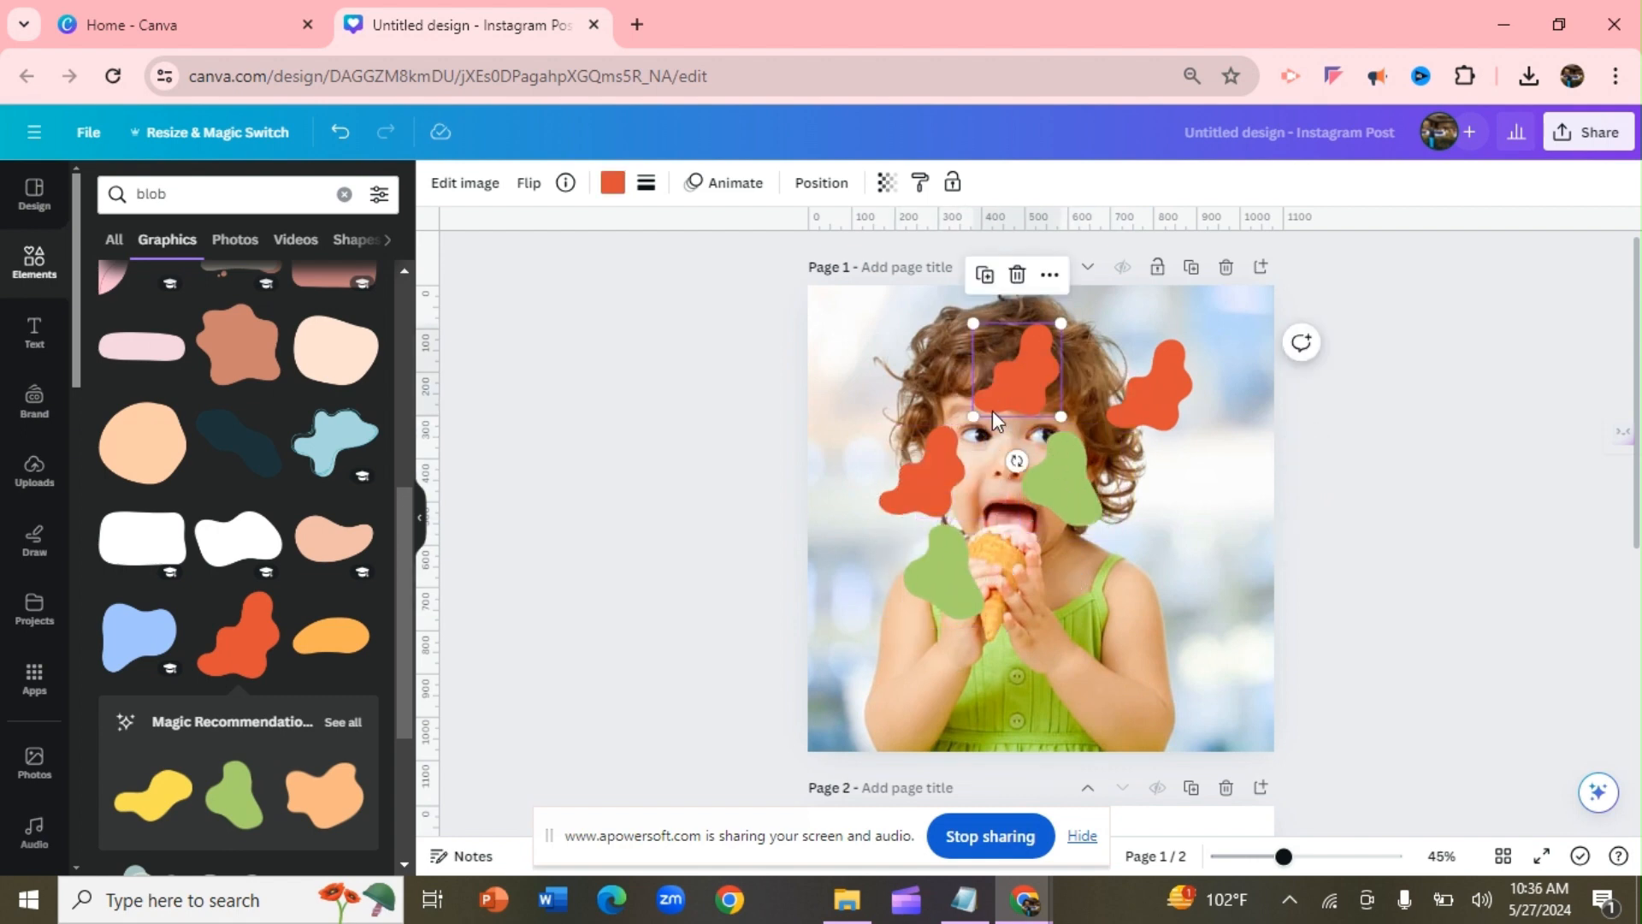
pyautogui.click(1060, 476)
pyautogui.click(1035, 378)
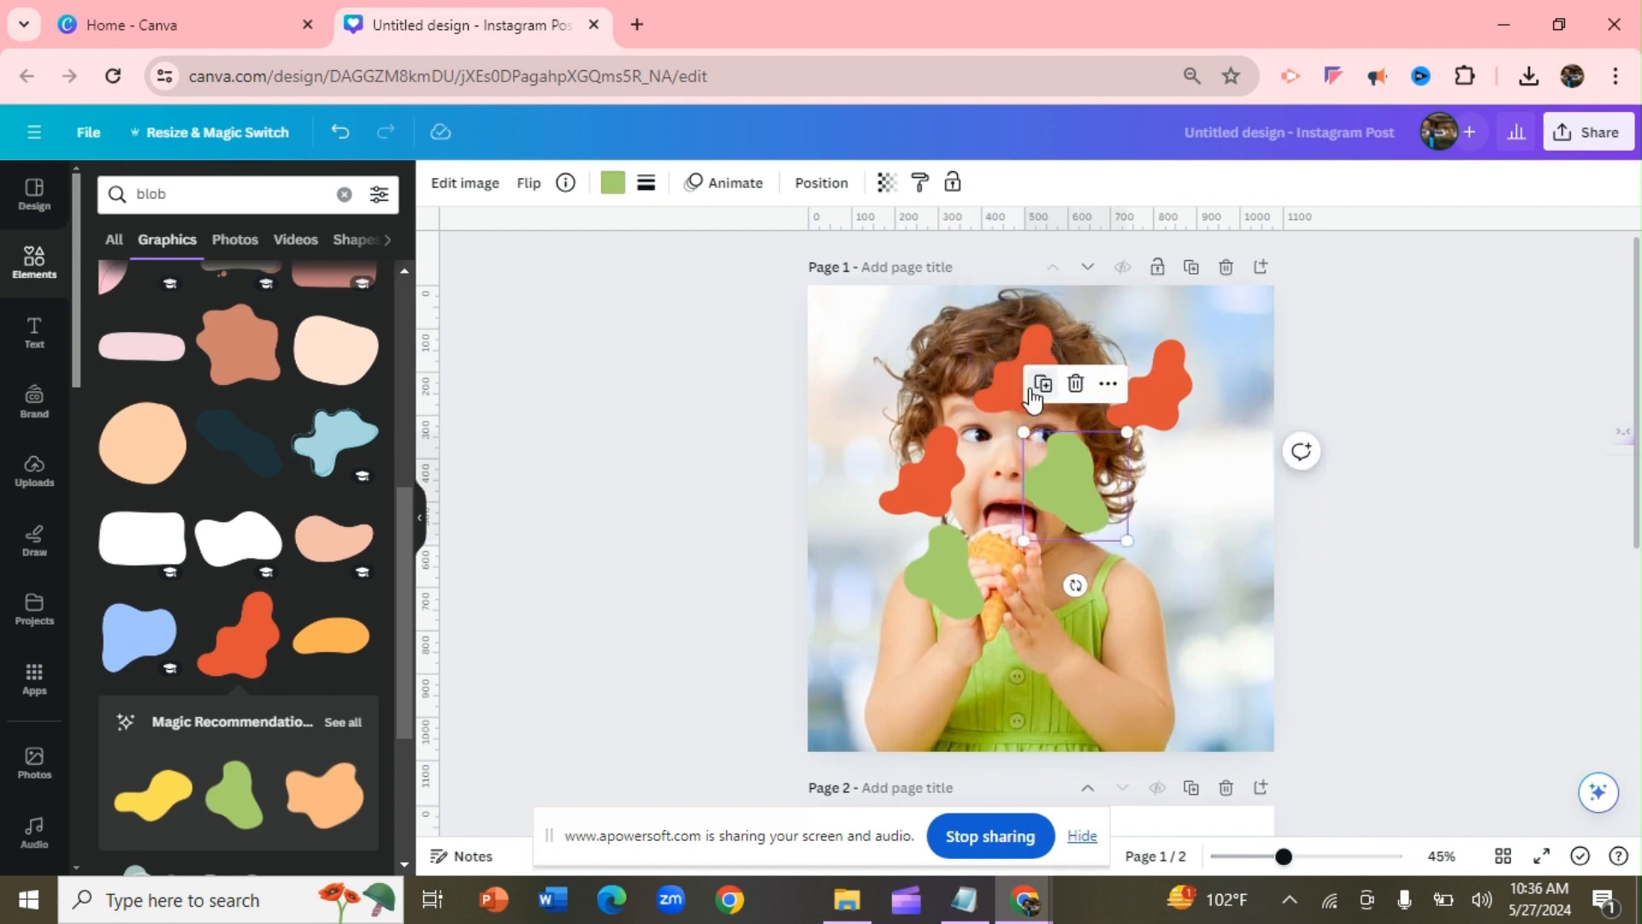
pyautogui.moveTo(1091, 526); pyautogui.dragTo(1070, 623)
# Move the orange-red blob beside the hair to the other side of the head and make all three orange-red blobs smaller
pyautogui.moveTo(1137, 394); pyautogui.dragTo(915, 342)
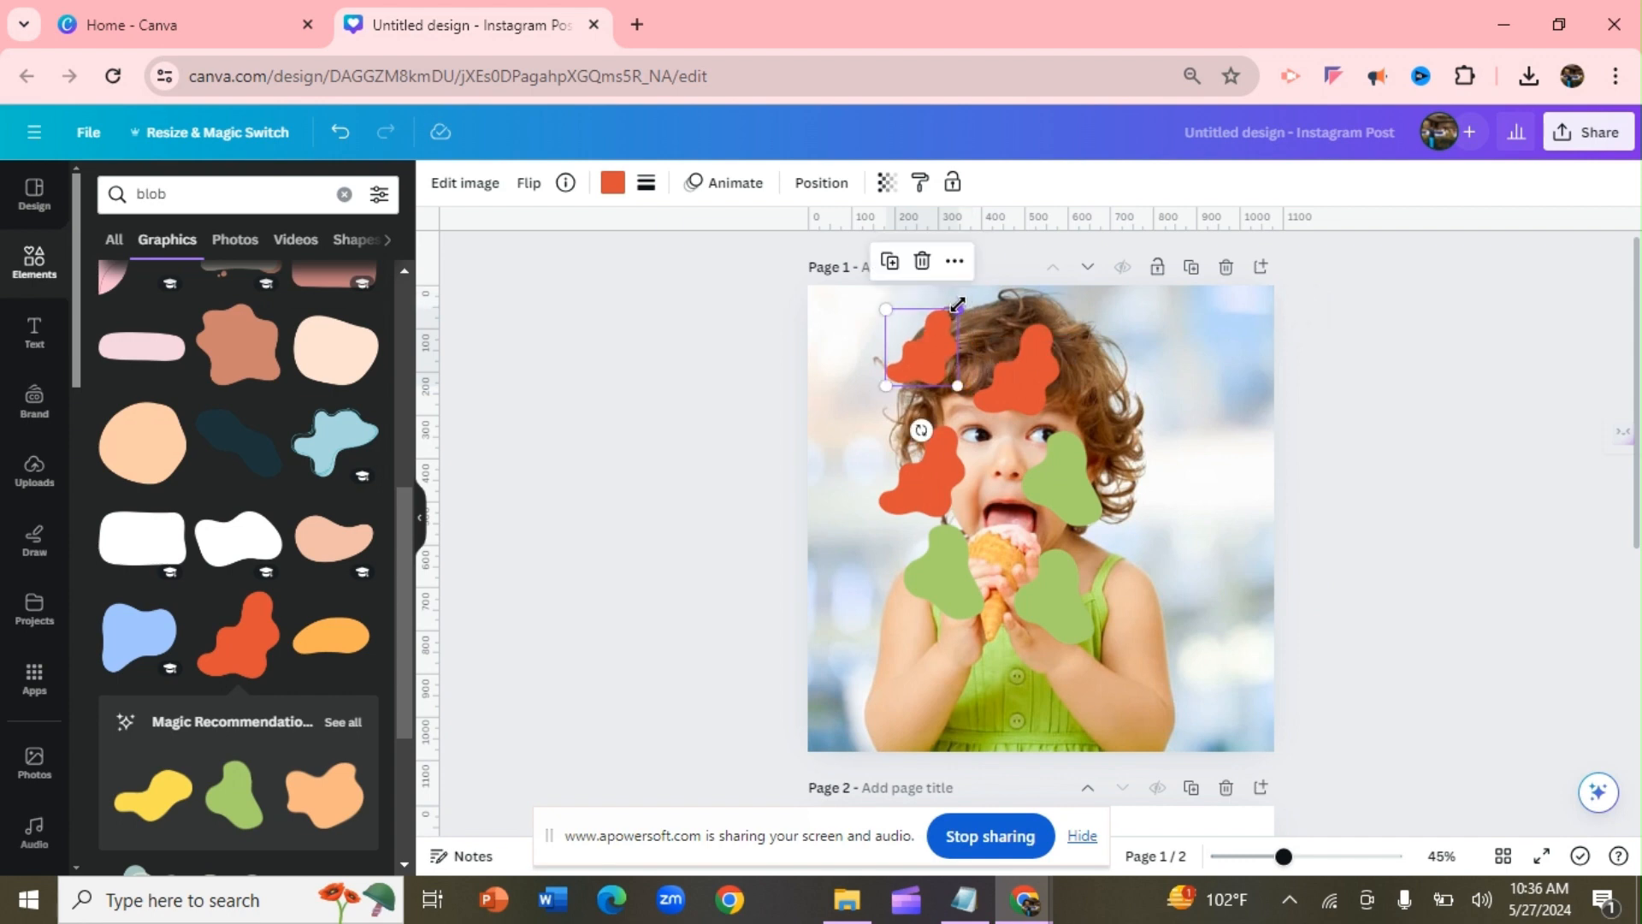
pyautogui.click(1026, 364)
pyautogui.moveTo(1054, 334); pyautogui.dragTo(1039, 350)
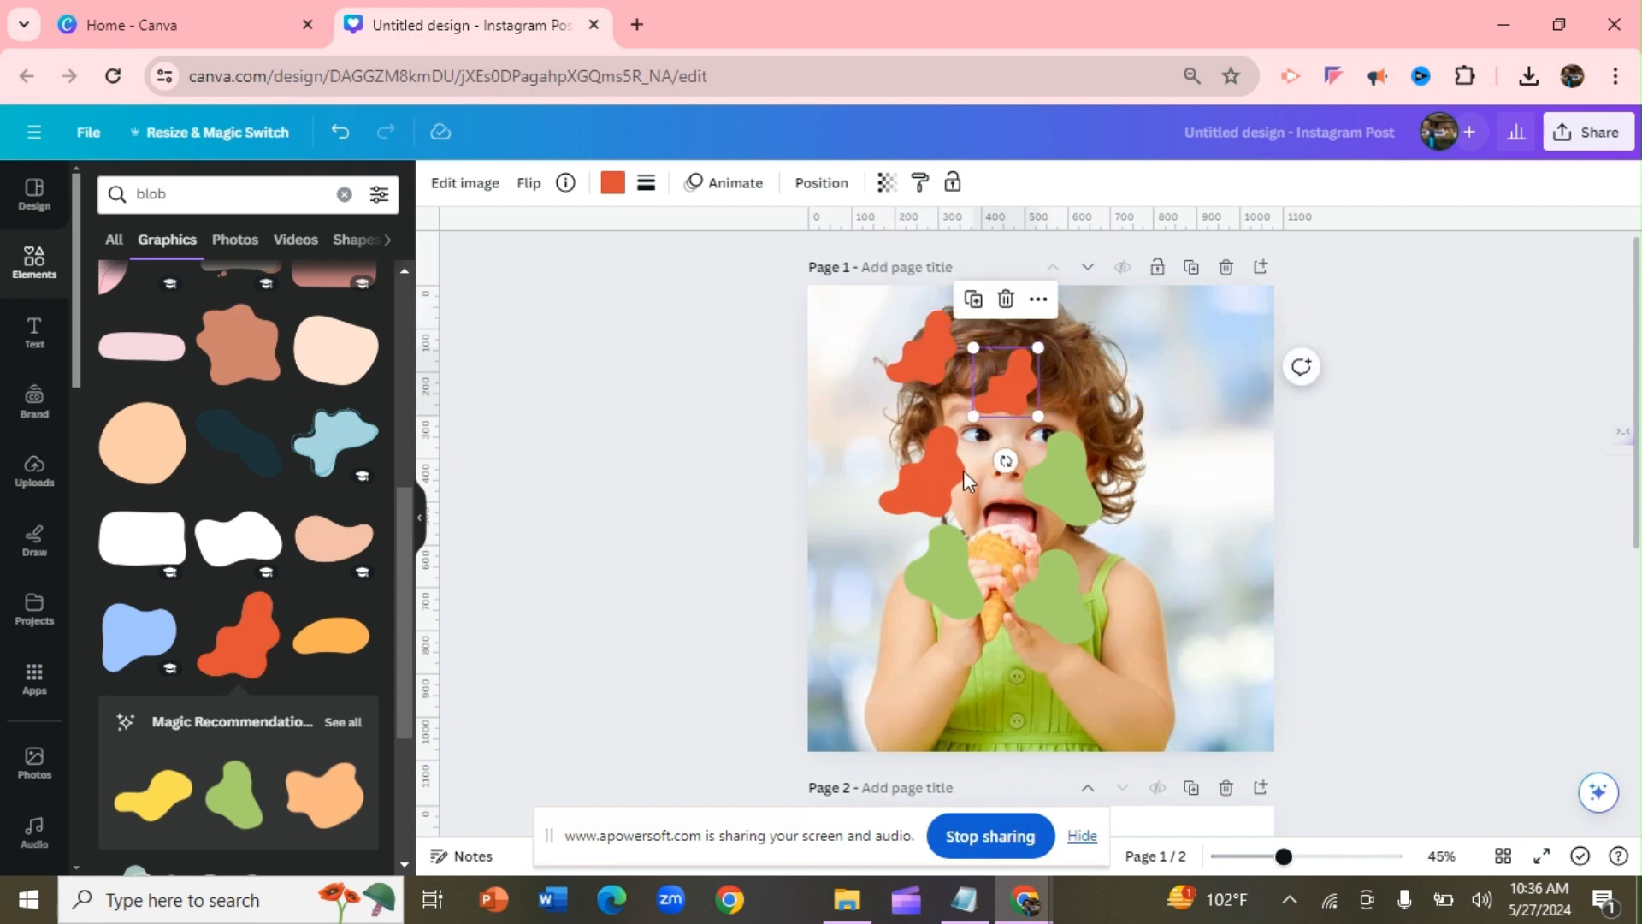
pyautogui.click(955, 486)
# Make each of the three green blobs smaller
pyautogui.click(966, 601)
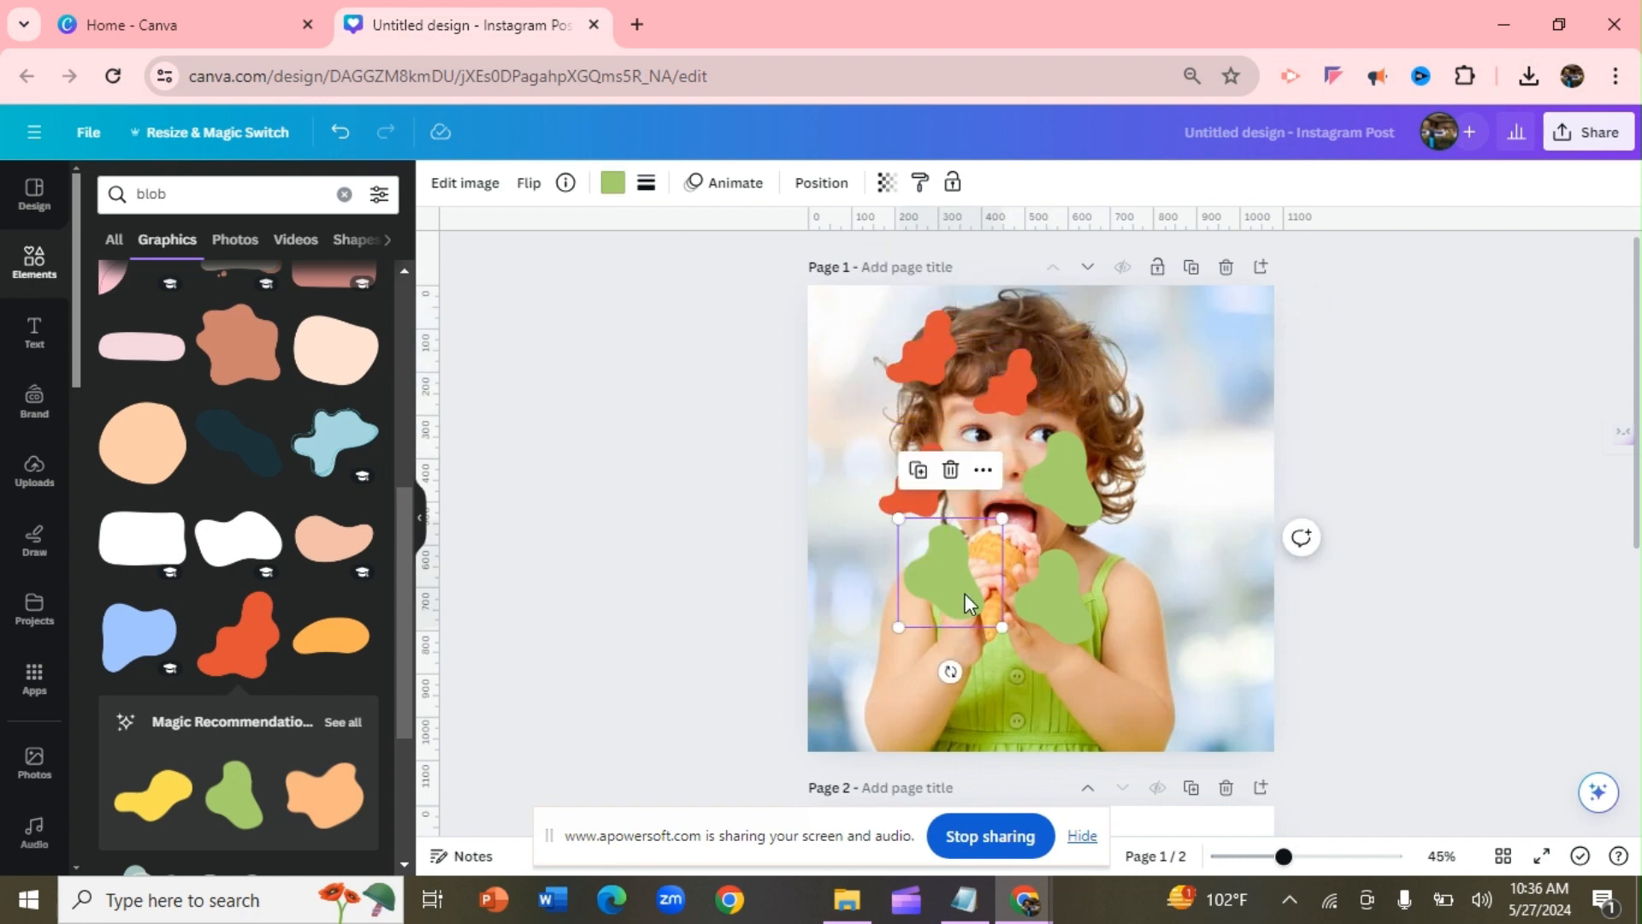
pyautogui.moveTo(1007, 515); pyautogui.dragTo(992, 532)
pyautogui.click(1054, 505)
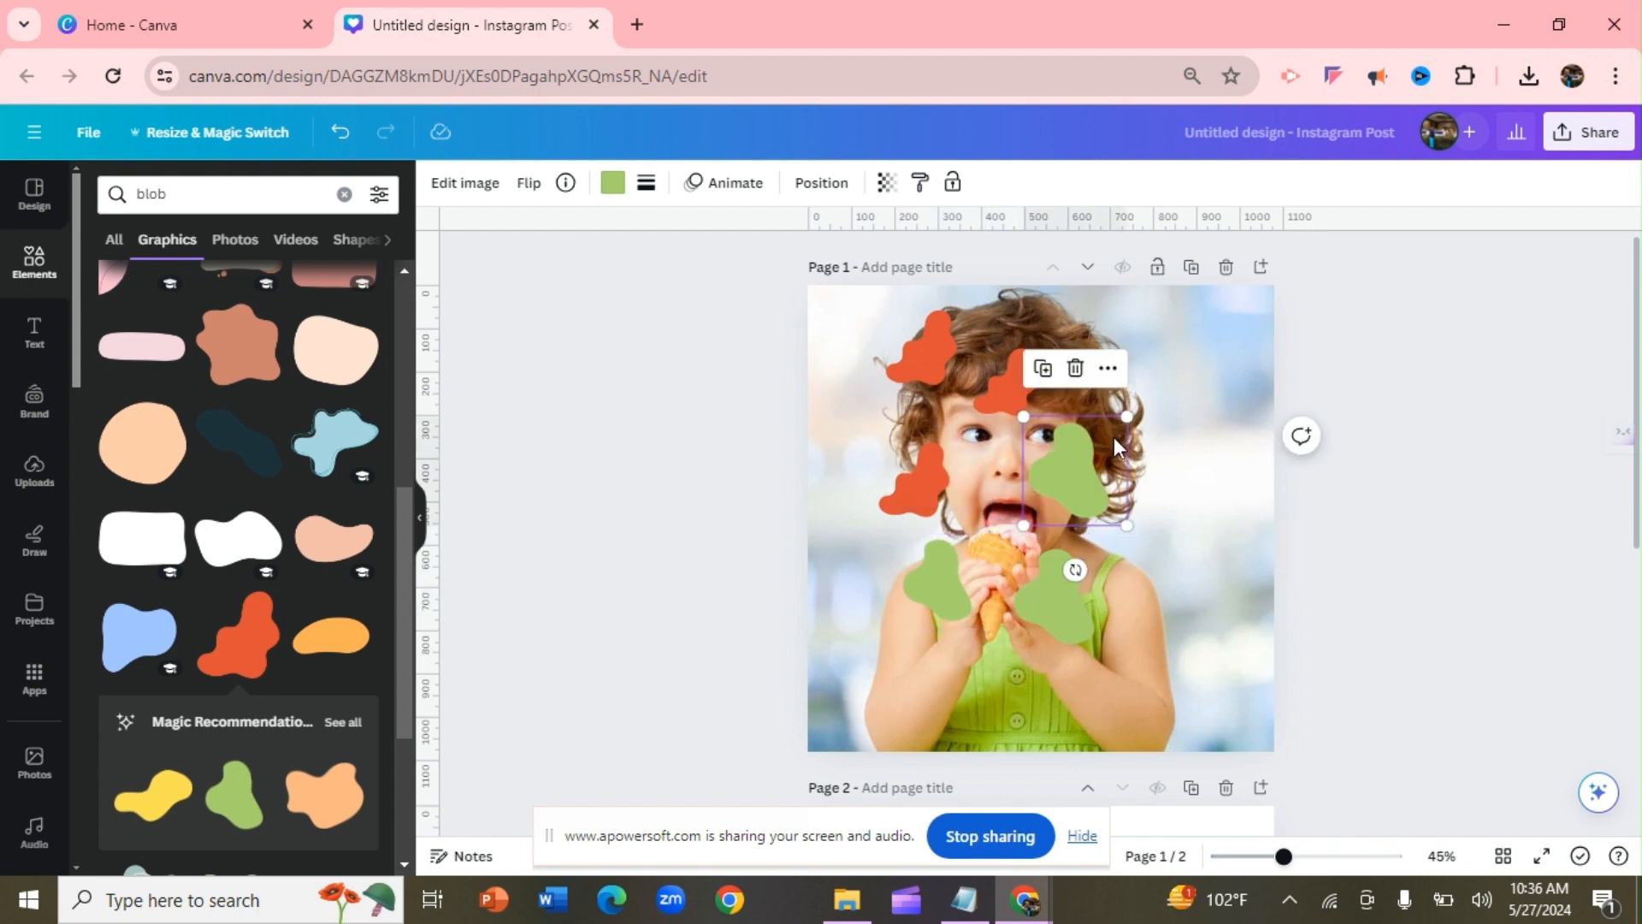
pyautogui.moveTo(1127, 416); pyautogui.dragTo(1102, 442)
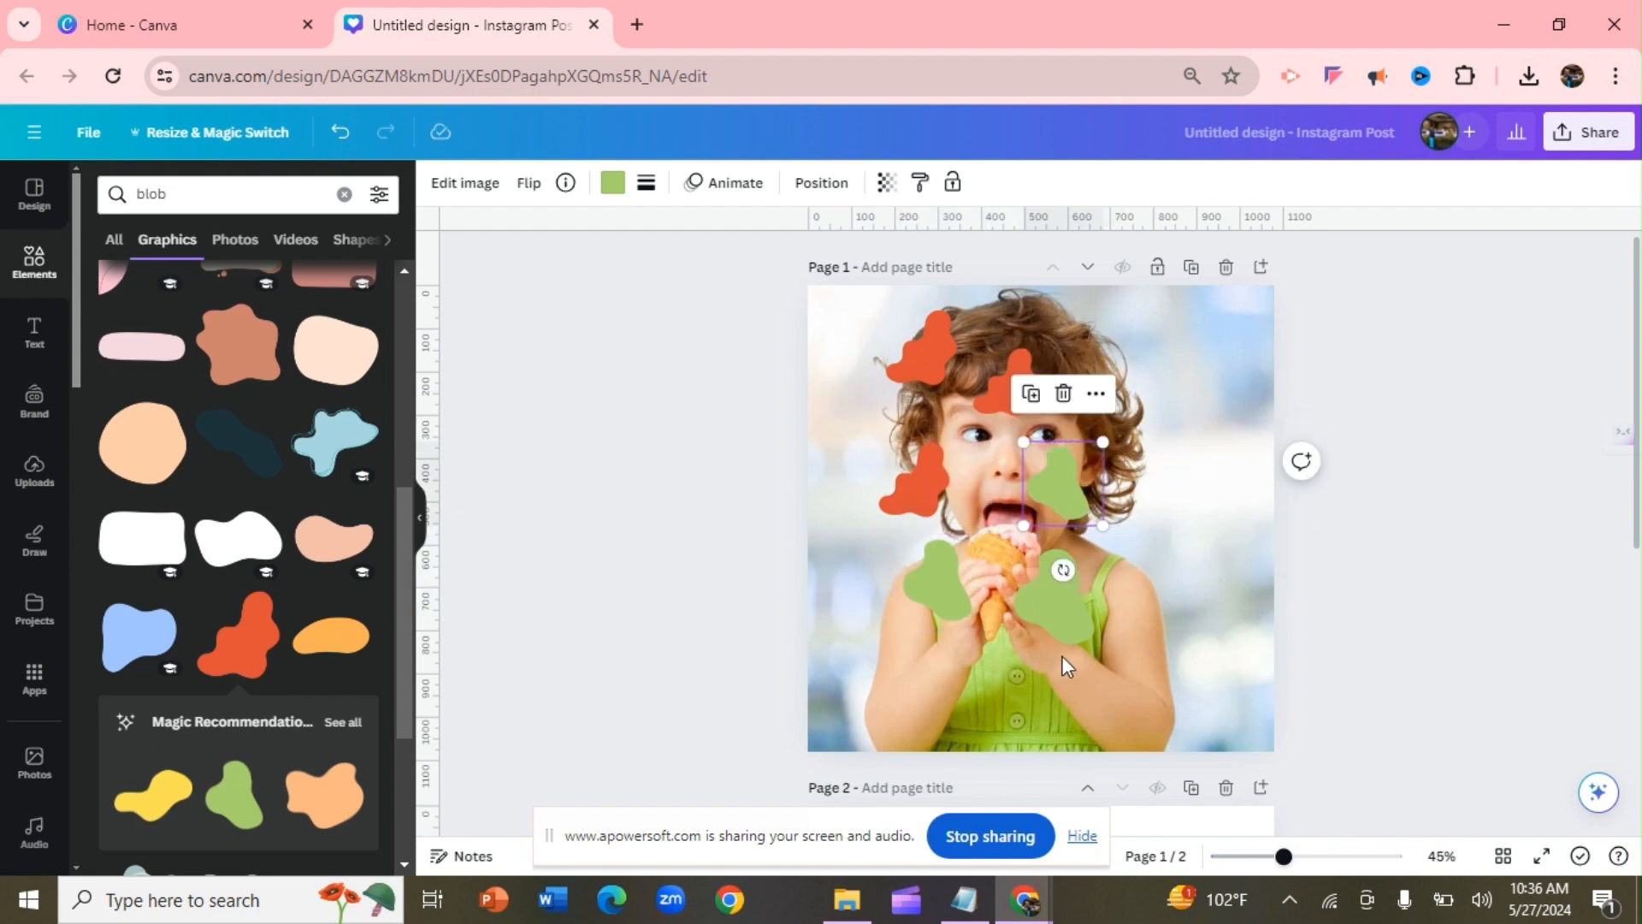
pyautogui.click(1057, 636)
pyautogui.moveTo(1111, 544); pyautogui.dragTo(1091, 566)
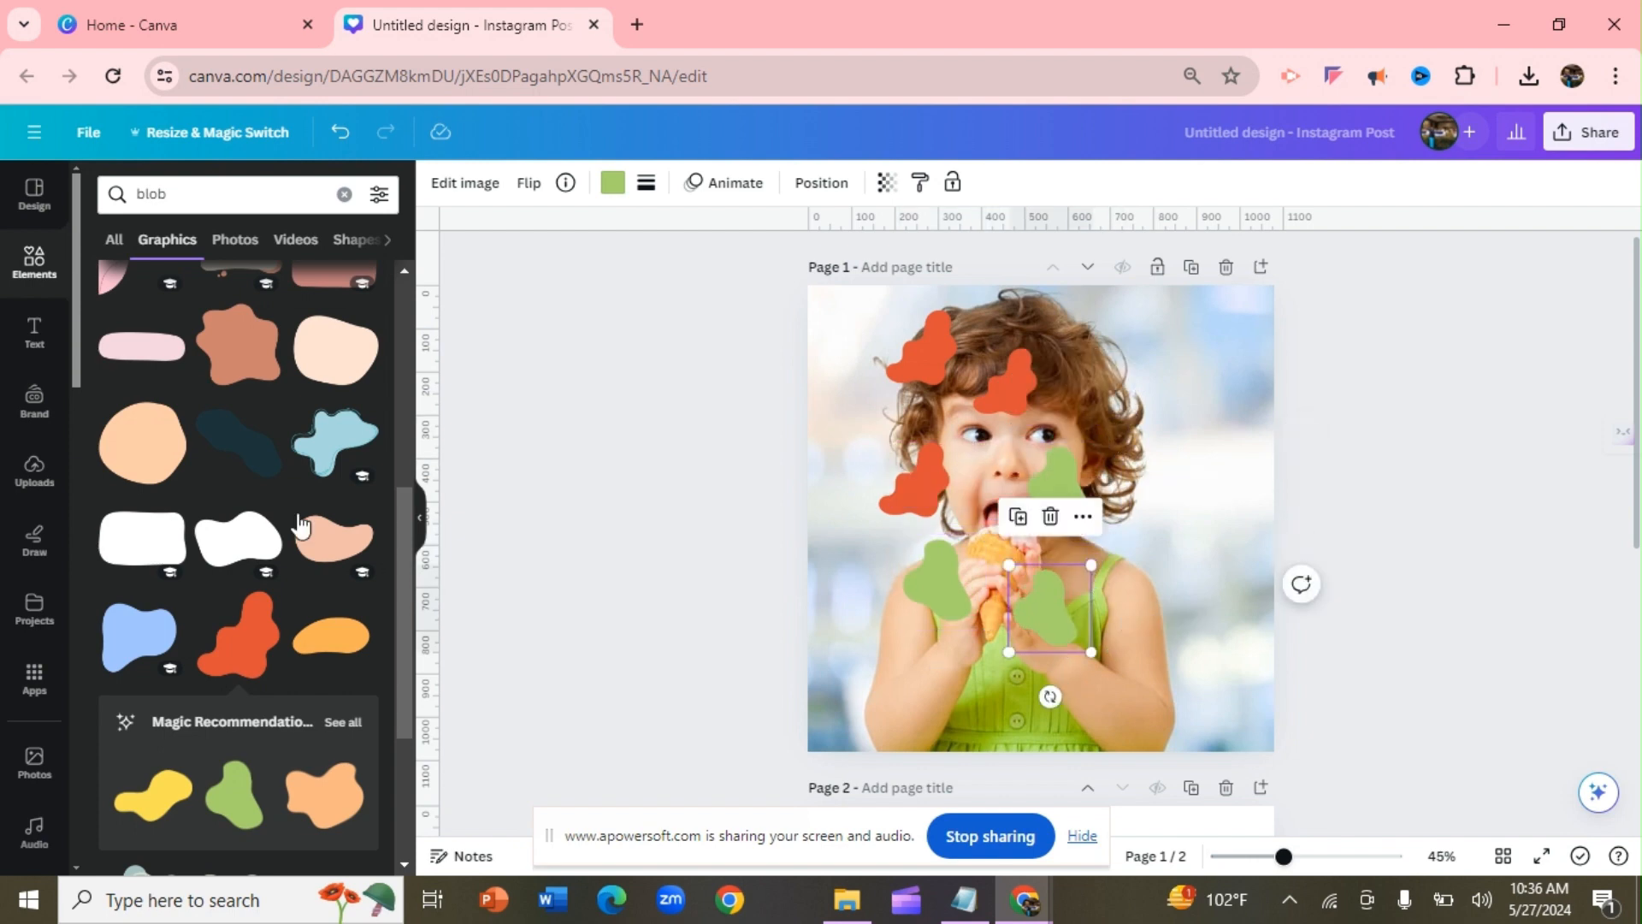
# Add the purple blob from the full Magic recommendations, shrink it, and place one copy on the hair and one beside the mouth
pyautogui.scroll(-2, 397, 553)
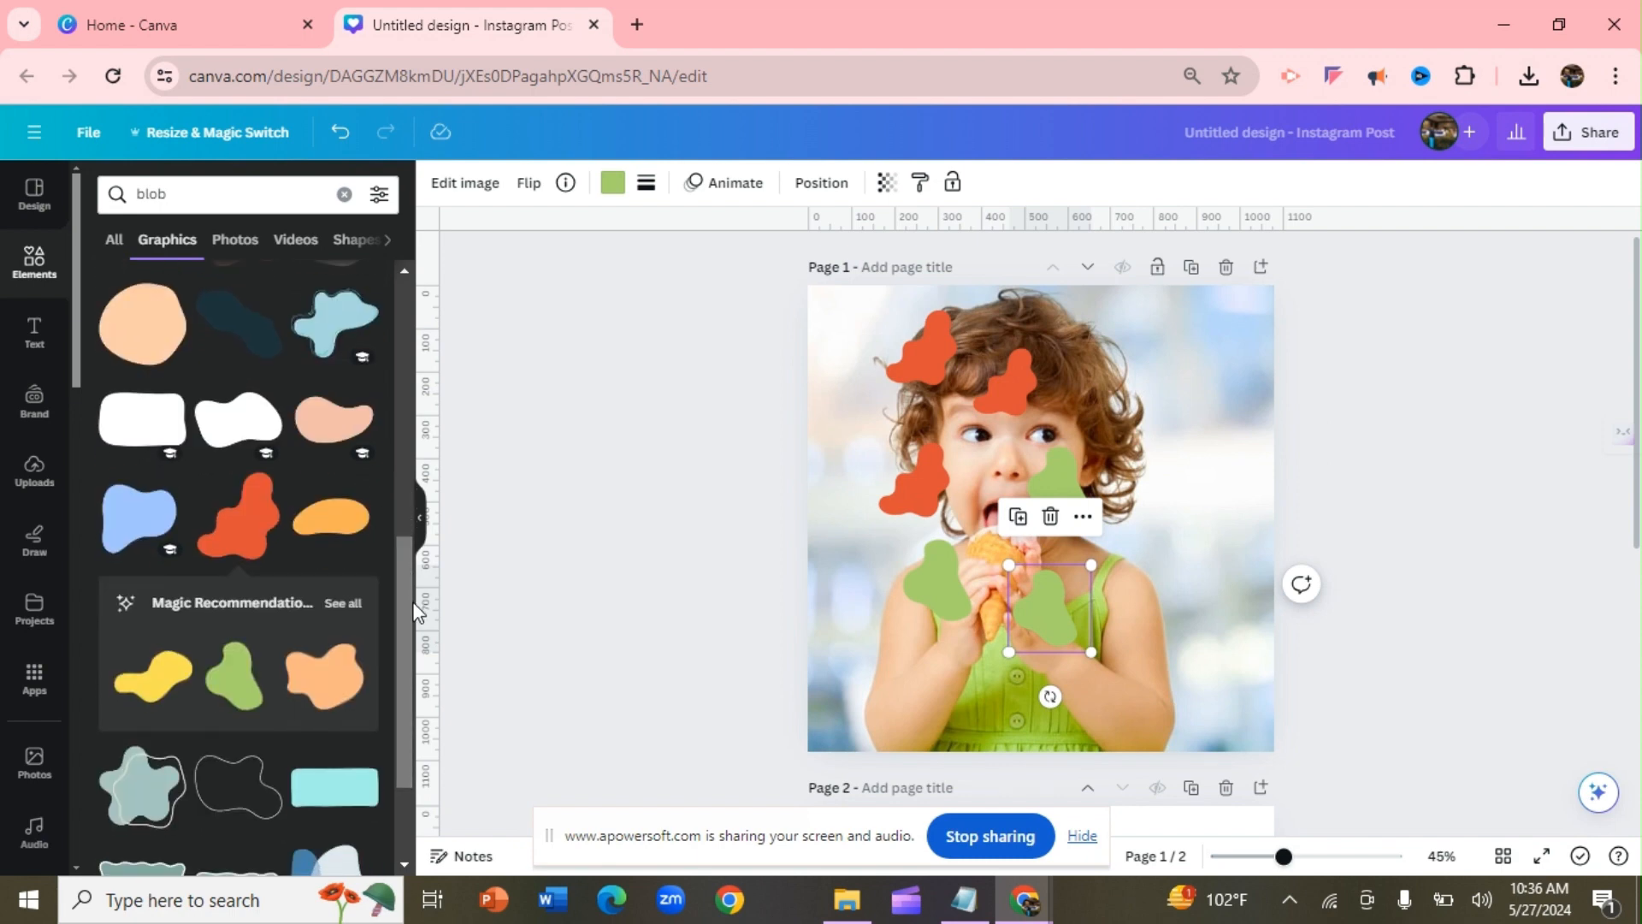
pyautogui.click(351, 603)
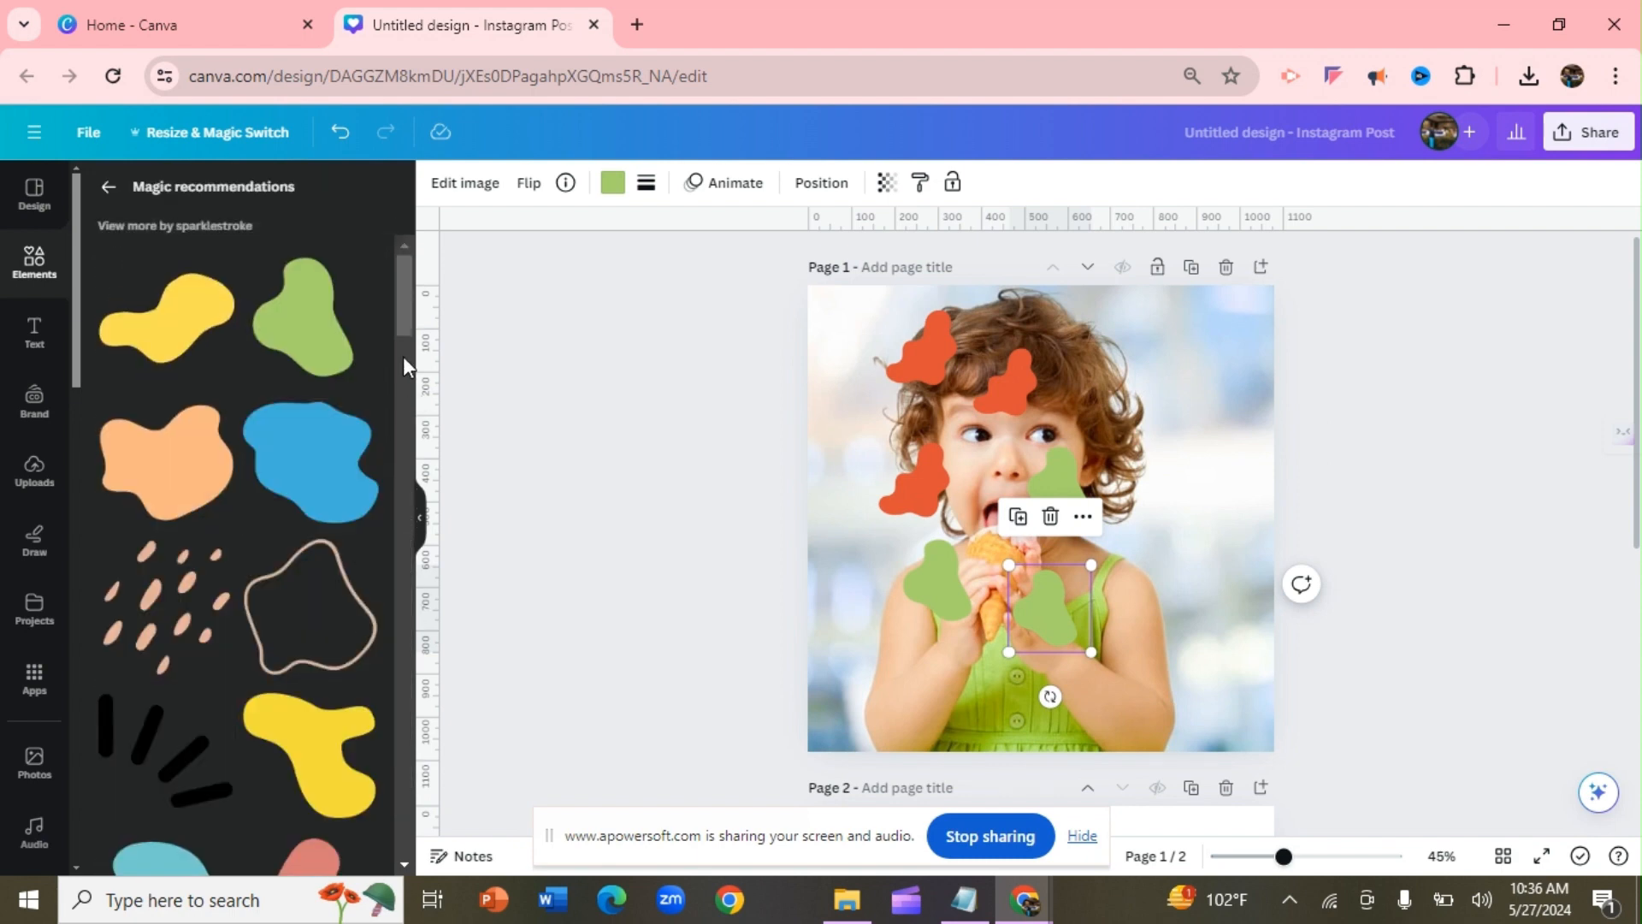
pyautogui.scroll(-7, 399, 325)
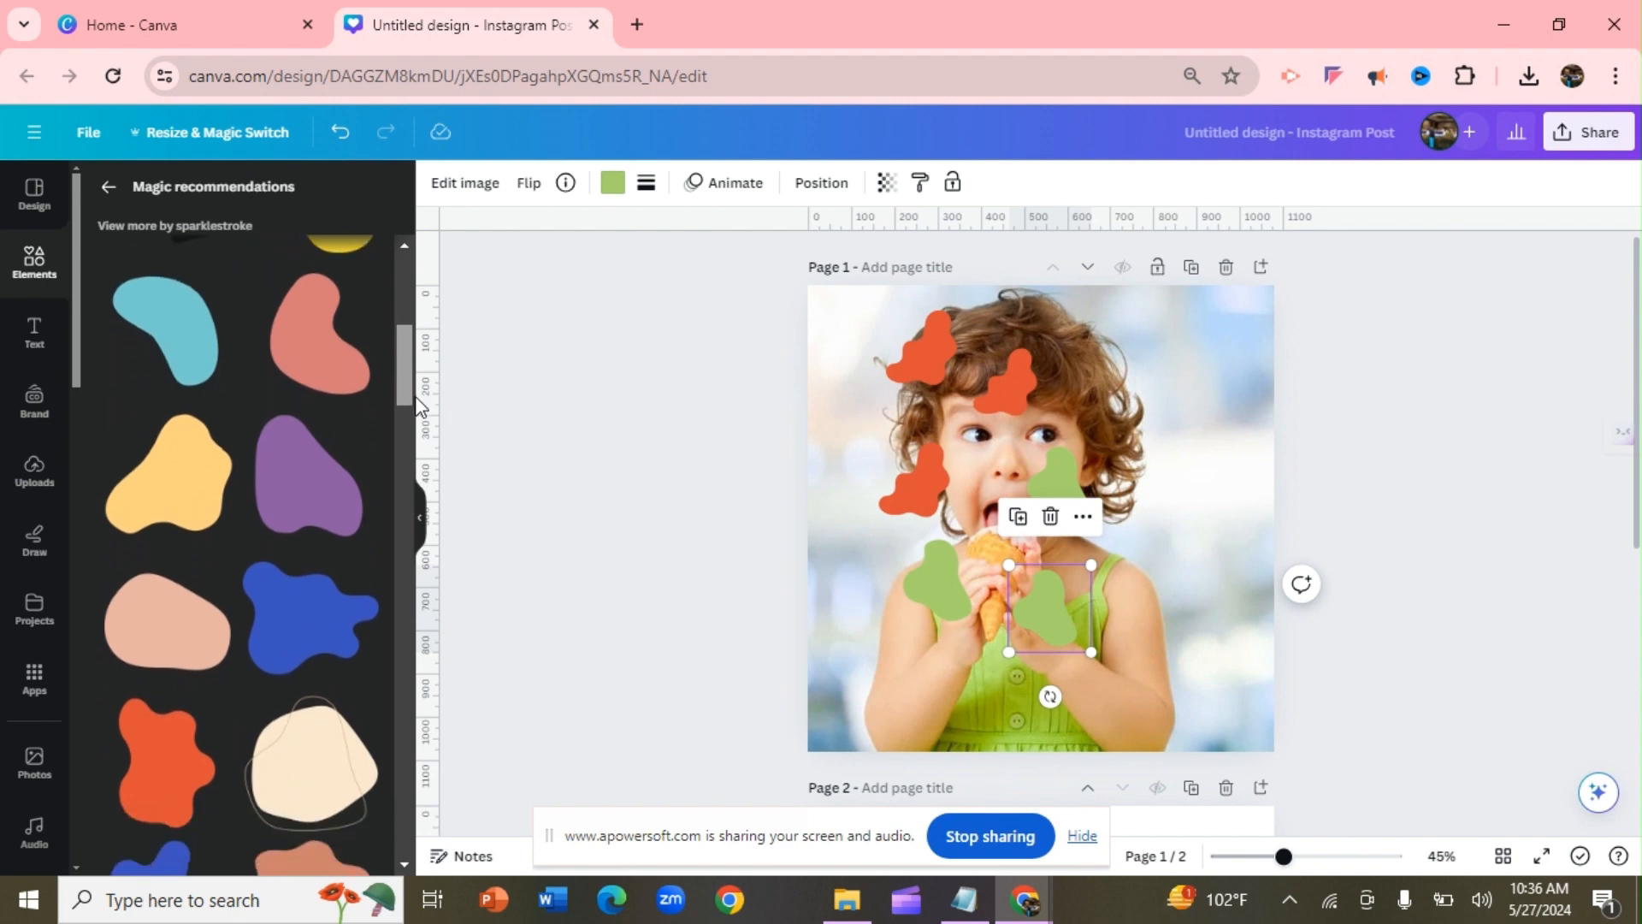
pyautogui.click(314, 485)
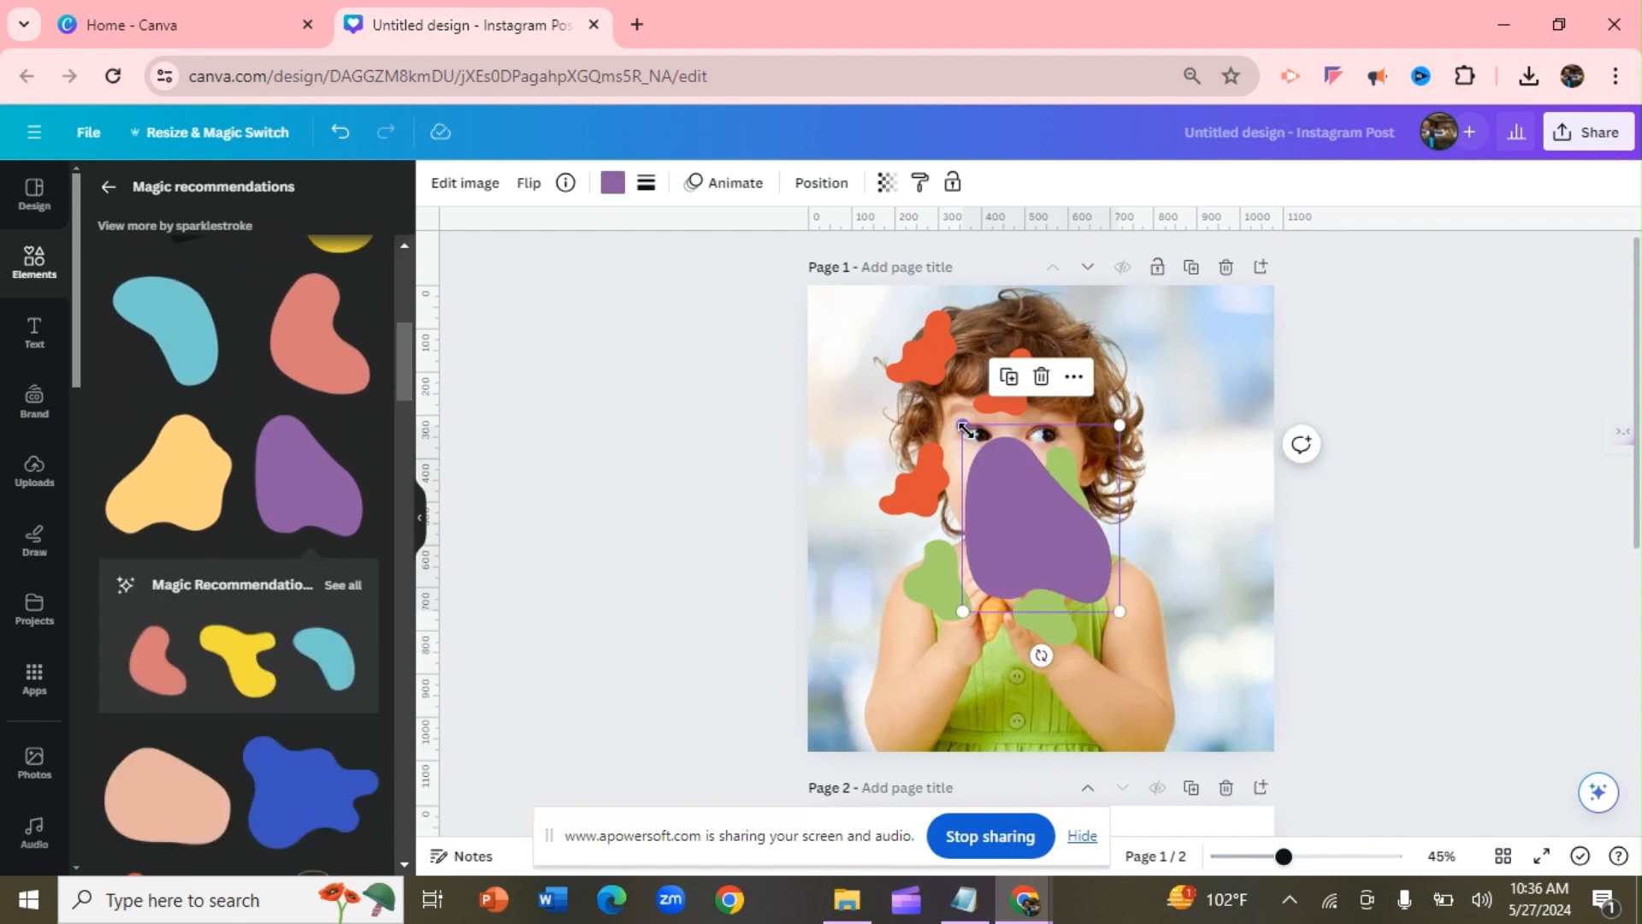
pyautogui.moveTo(963, 425); pyautogui.dragTo(1094, 400)
pyautogui.click(975, 438)
# Add the recommended yellow blob, shrink it, and place one copy below the eye and one at the edge of the hair
pyautogui.click(246, 635)
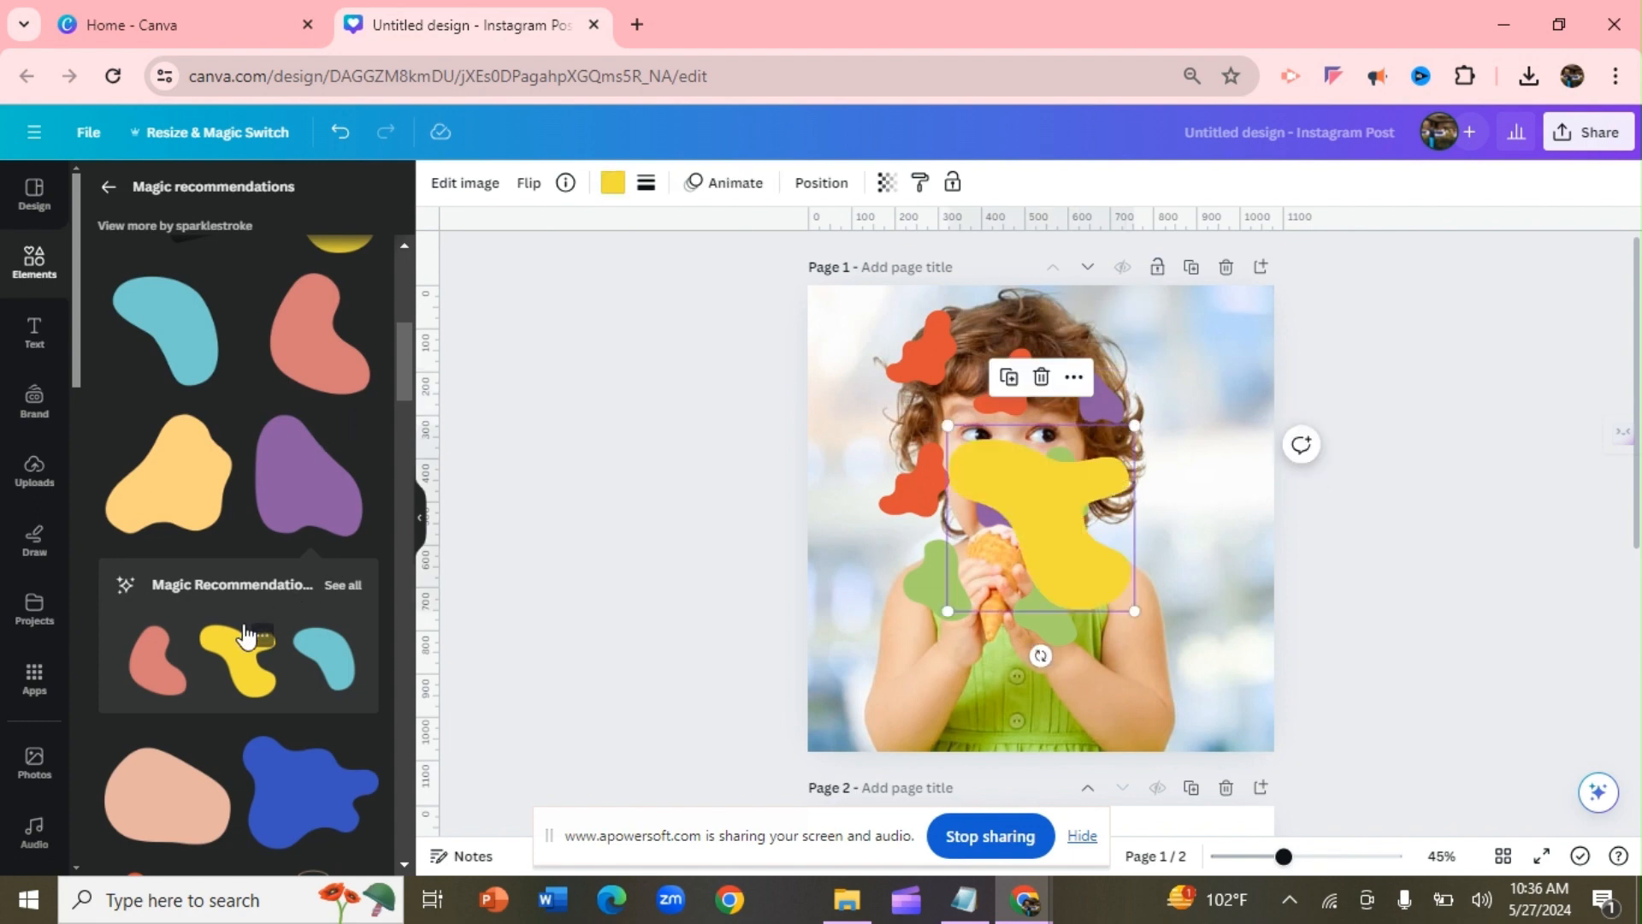
pyautogui.moveTo(966, 446); pyautogui.dragTo(905, 473)
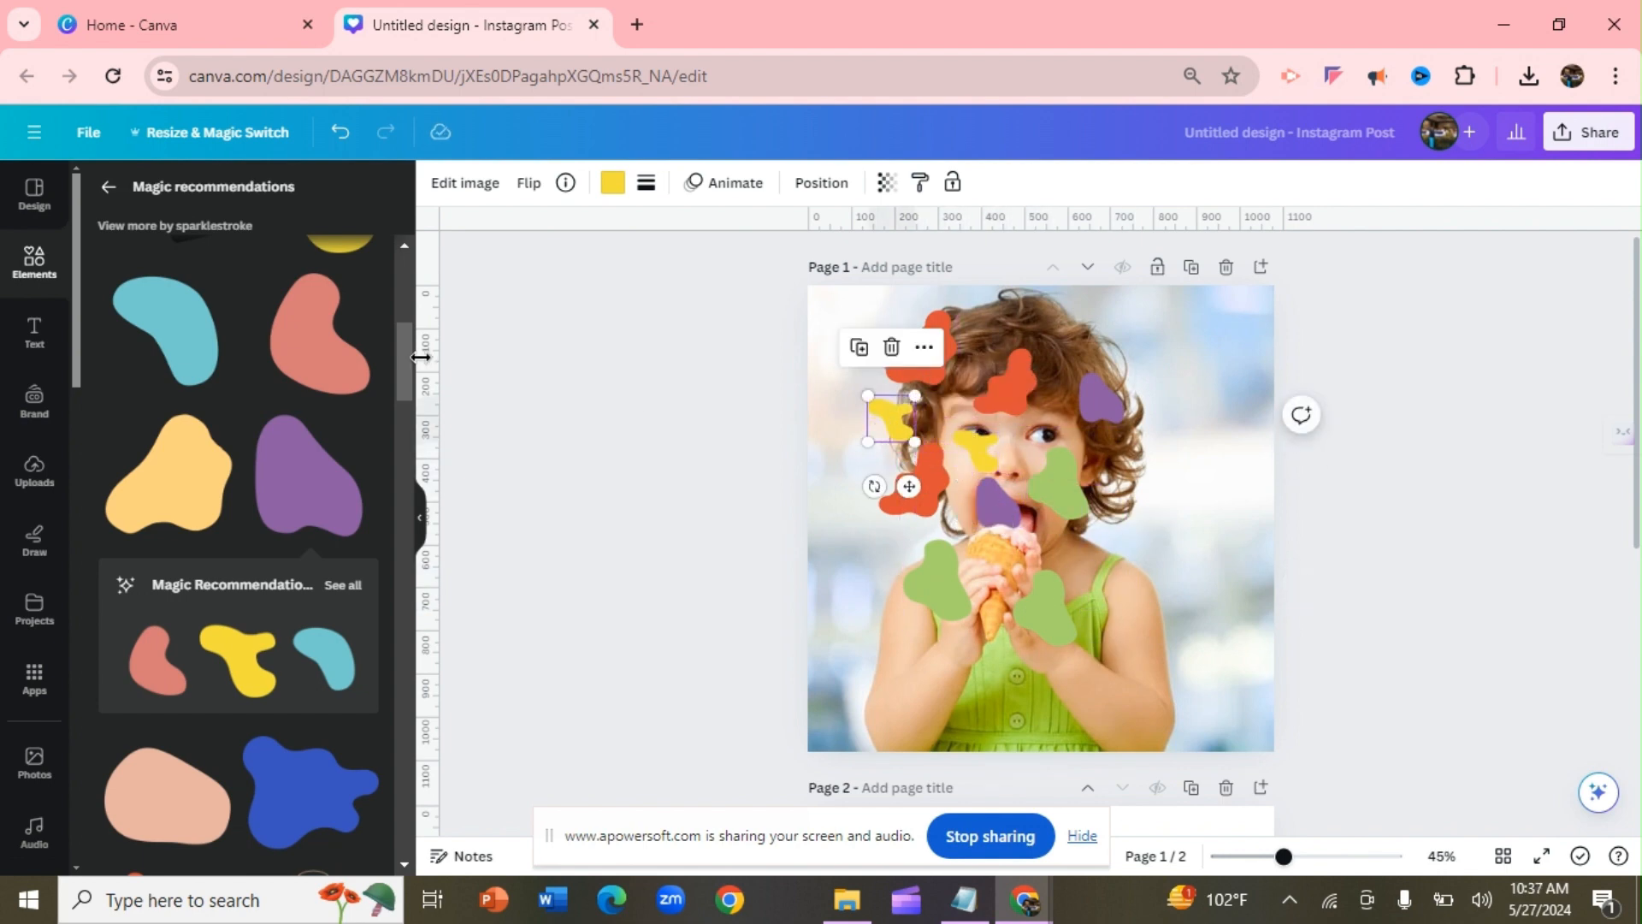
# Add the teal blob, shrink it, and place three copies: one on each side of the child's shoulders and one on the lower dress
pyautogui.click(191, 342)
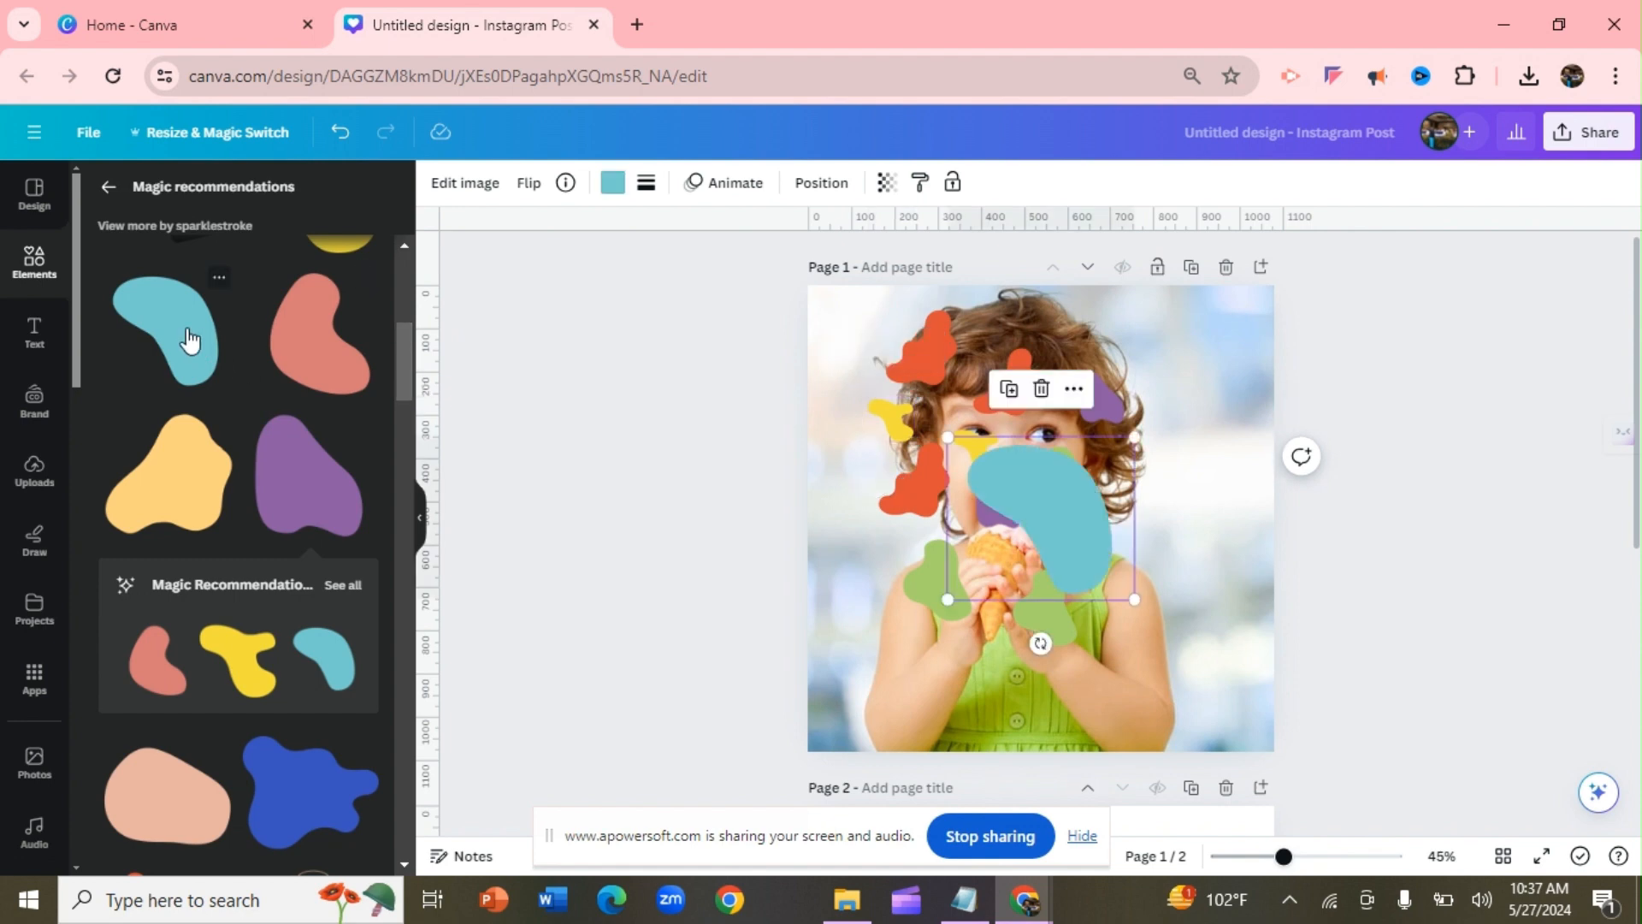
pyautogui.moveTo(949, 437); pyautogui.dragTo(1038, 516)
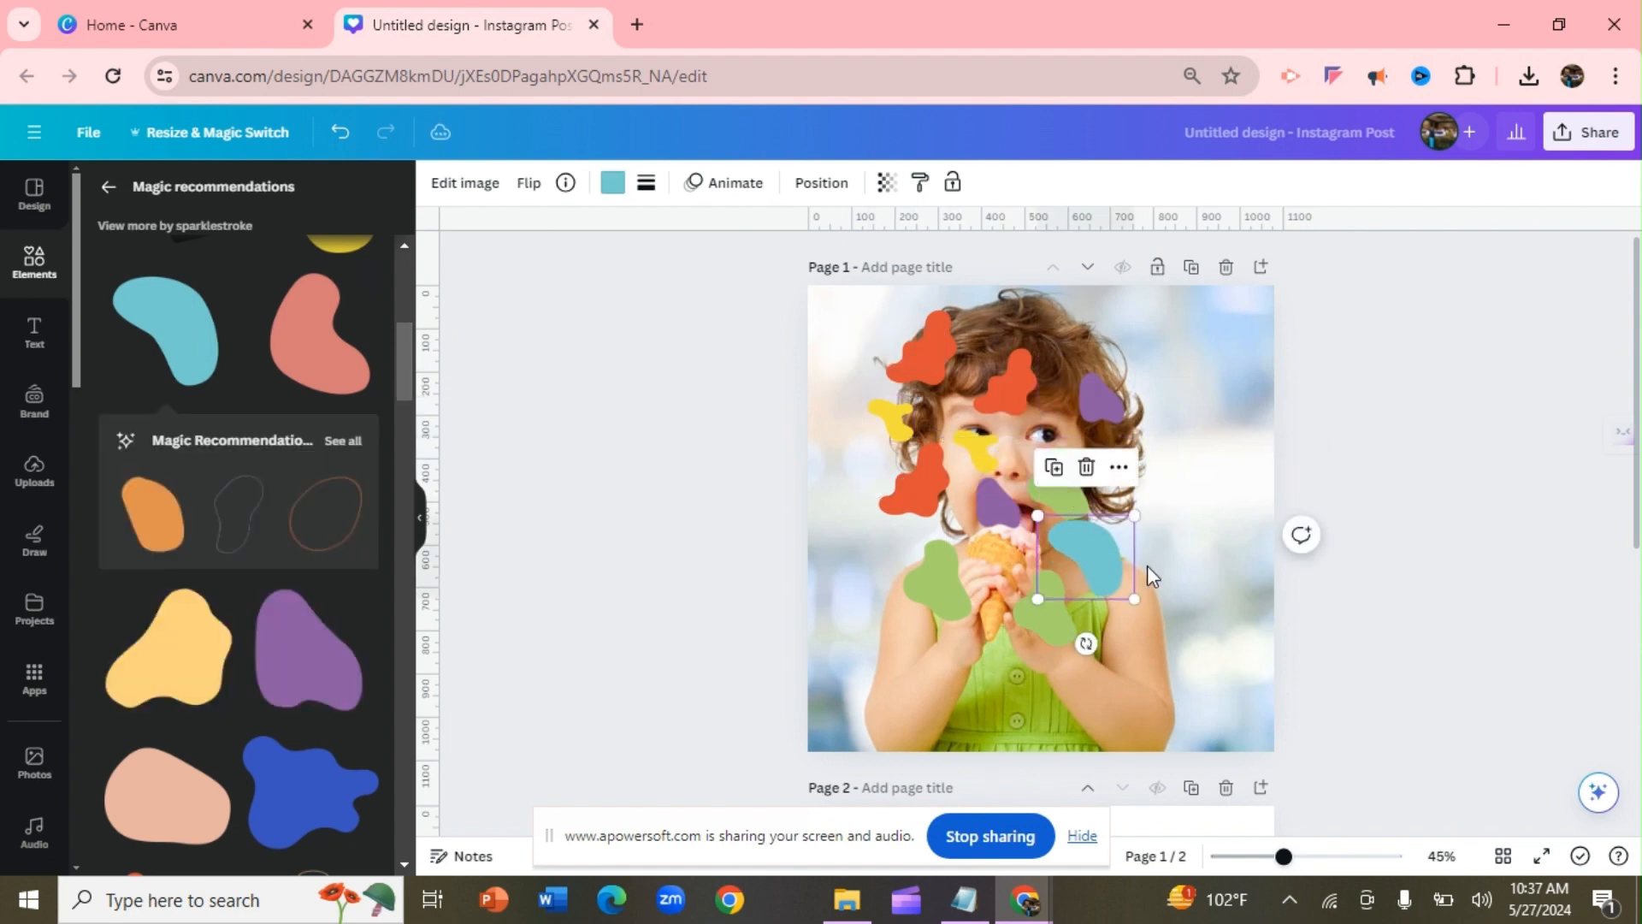
pyautogui.moveTo(1123, 582); pyautogui.dragTo(947, 649)
pyautogui.click(958, 608)
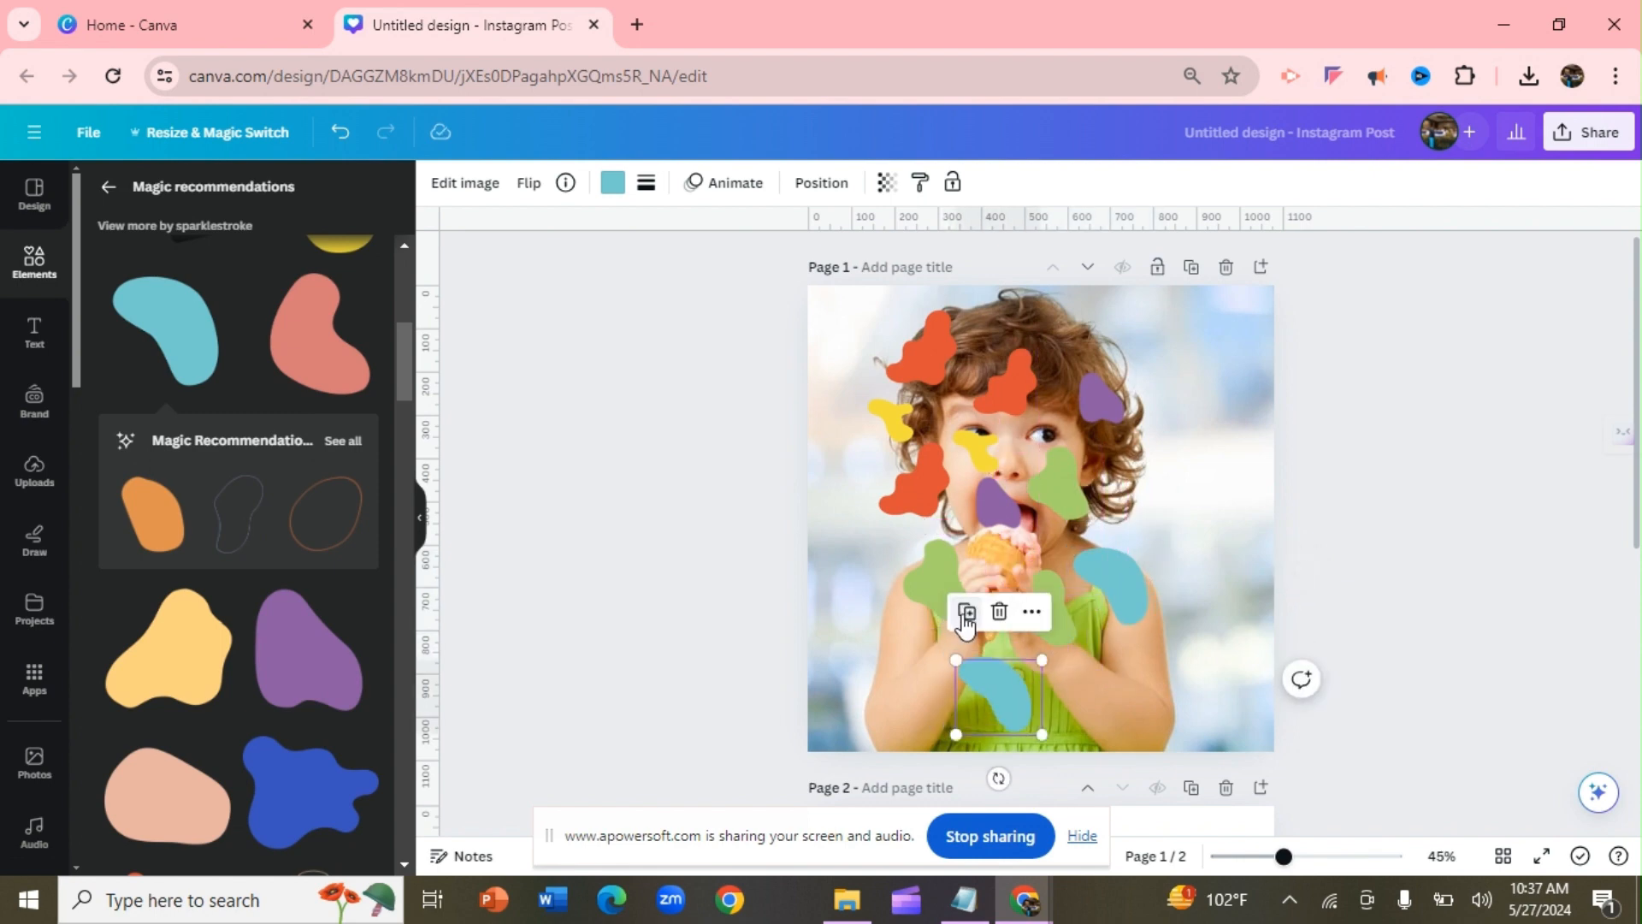
pyautogui.moveTo(1018, 701); pyautogui.dragTo(893, 560)
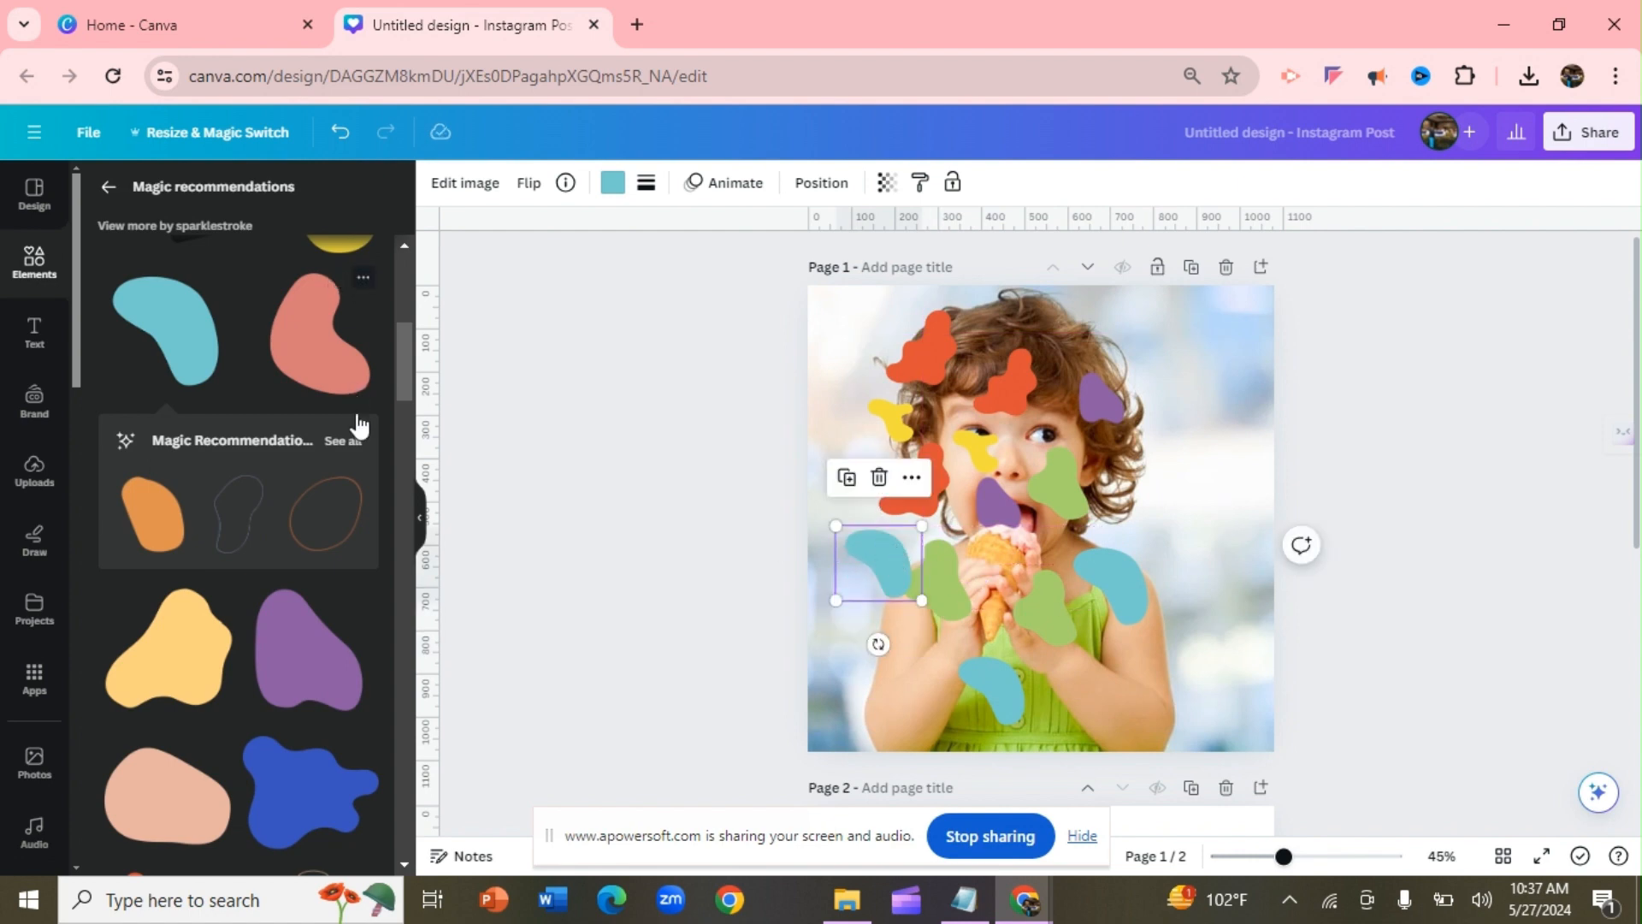
# Add the pink blob from the full Magic recommendations, shrink it, and place one copy beside the child's cheek and one above the hair
pyautogui.click(346, 441)
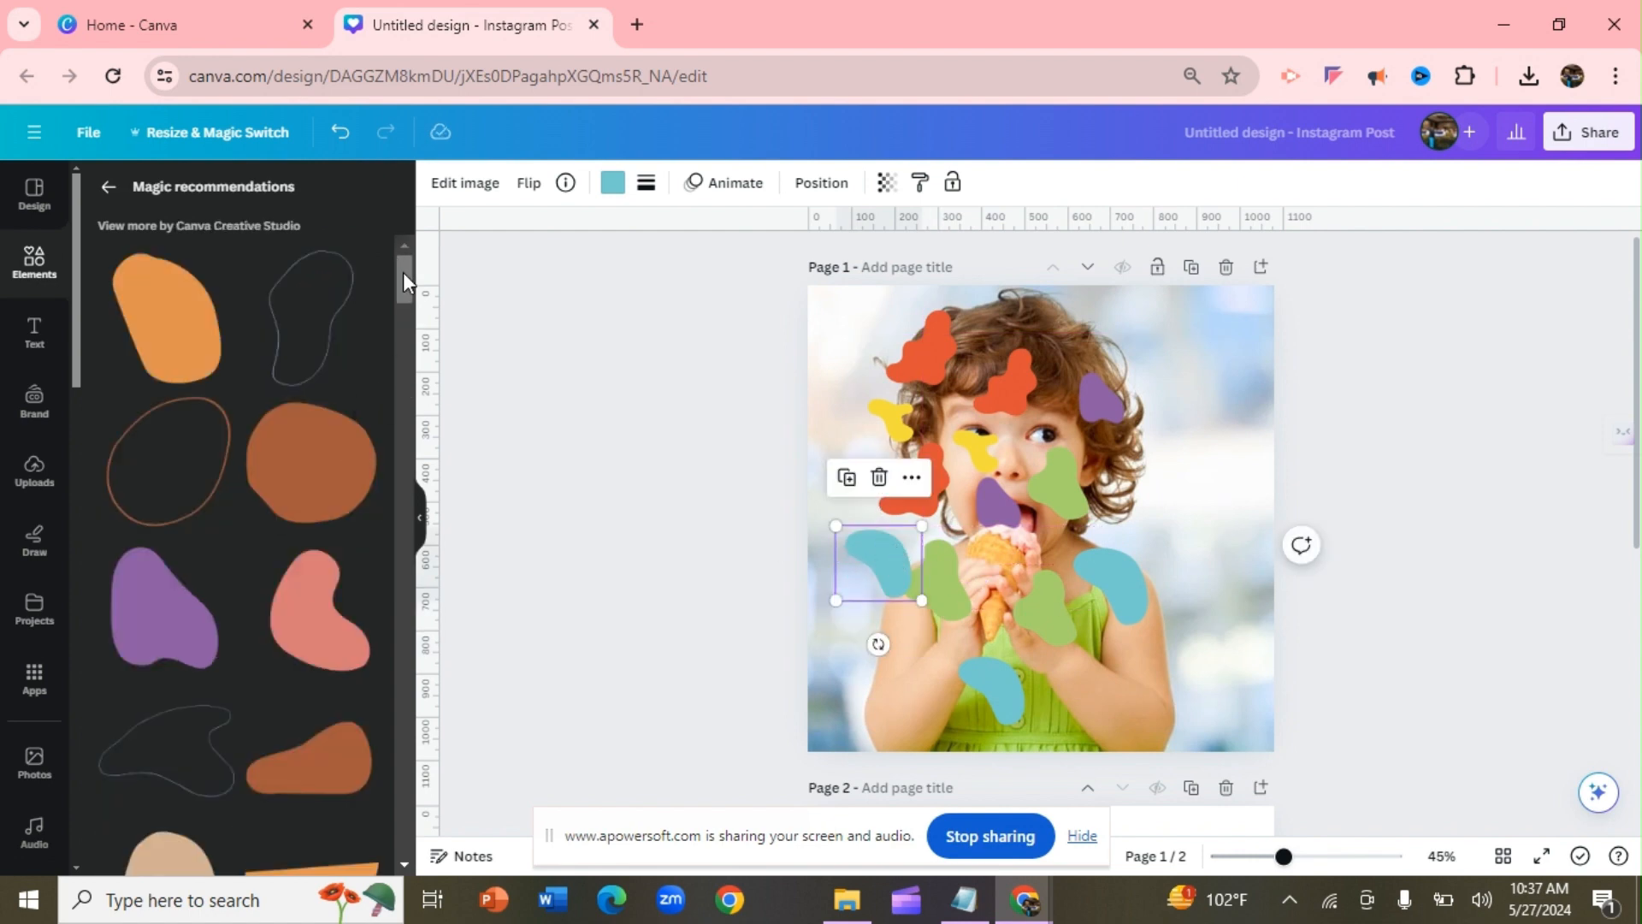
pyautogui.moveTo(403, 272); pyautogui.dragTo(425, 348)
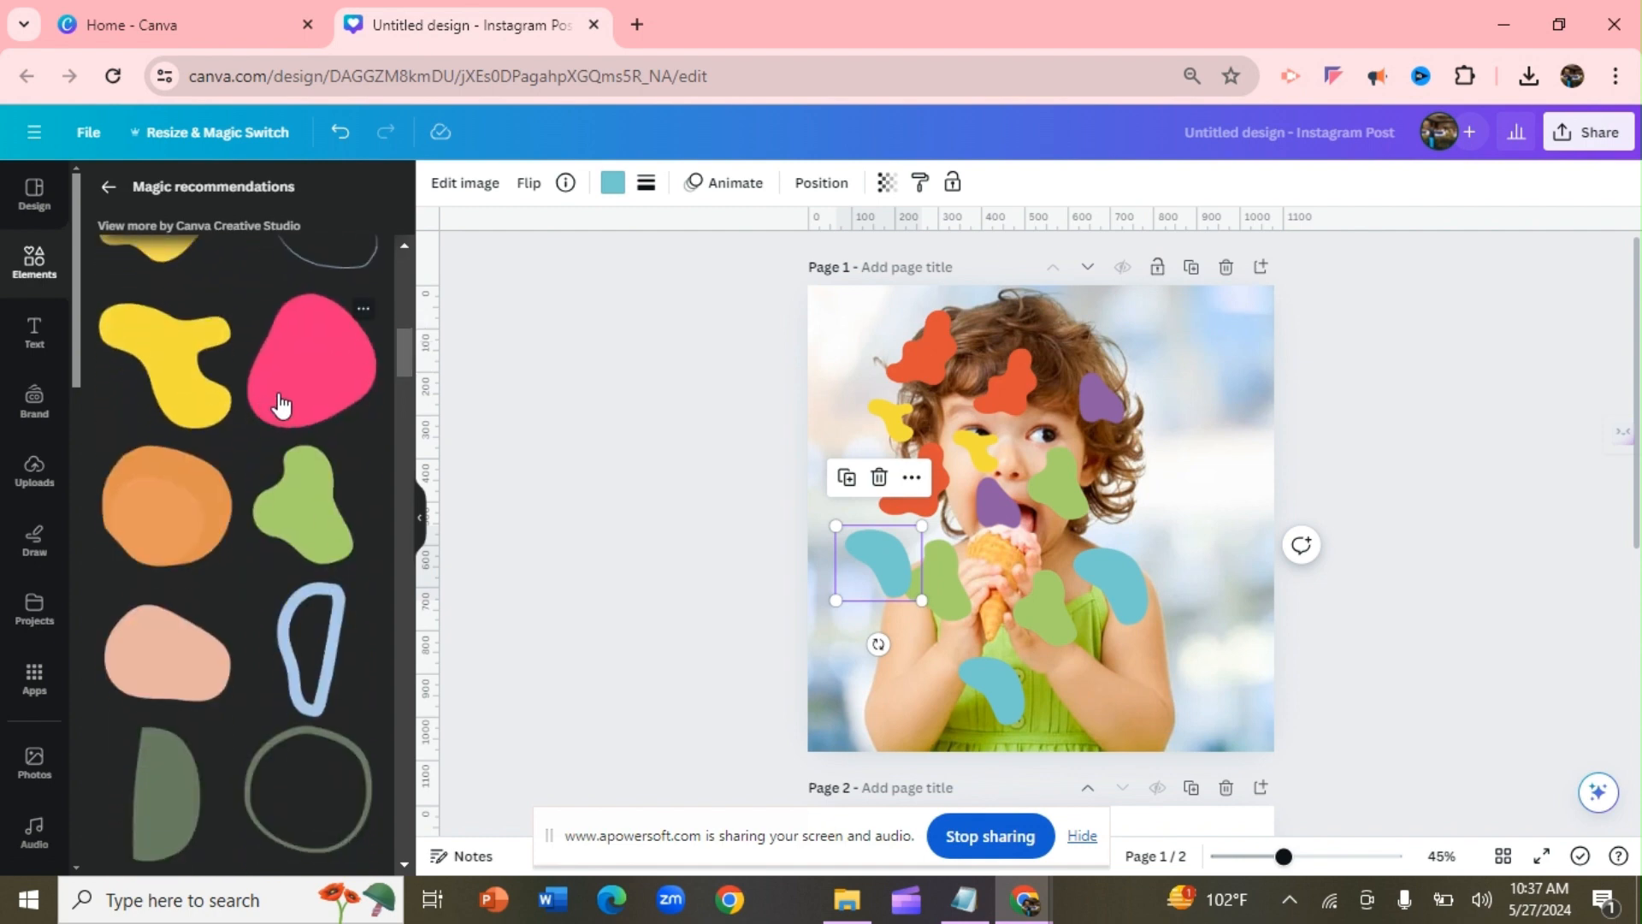
pyautogui.click(313, 385)
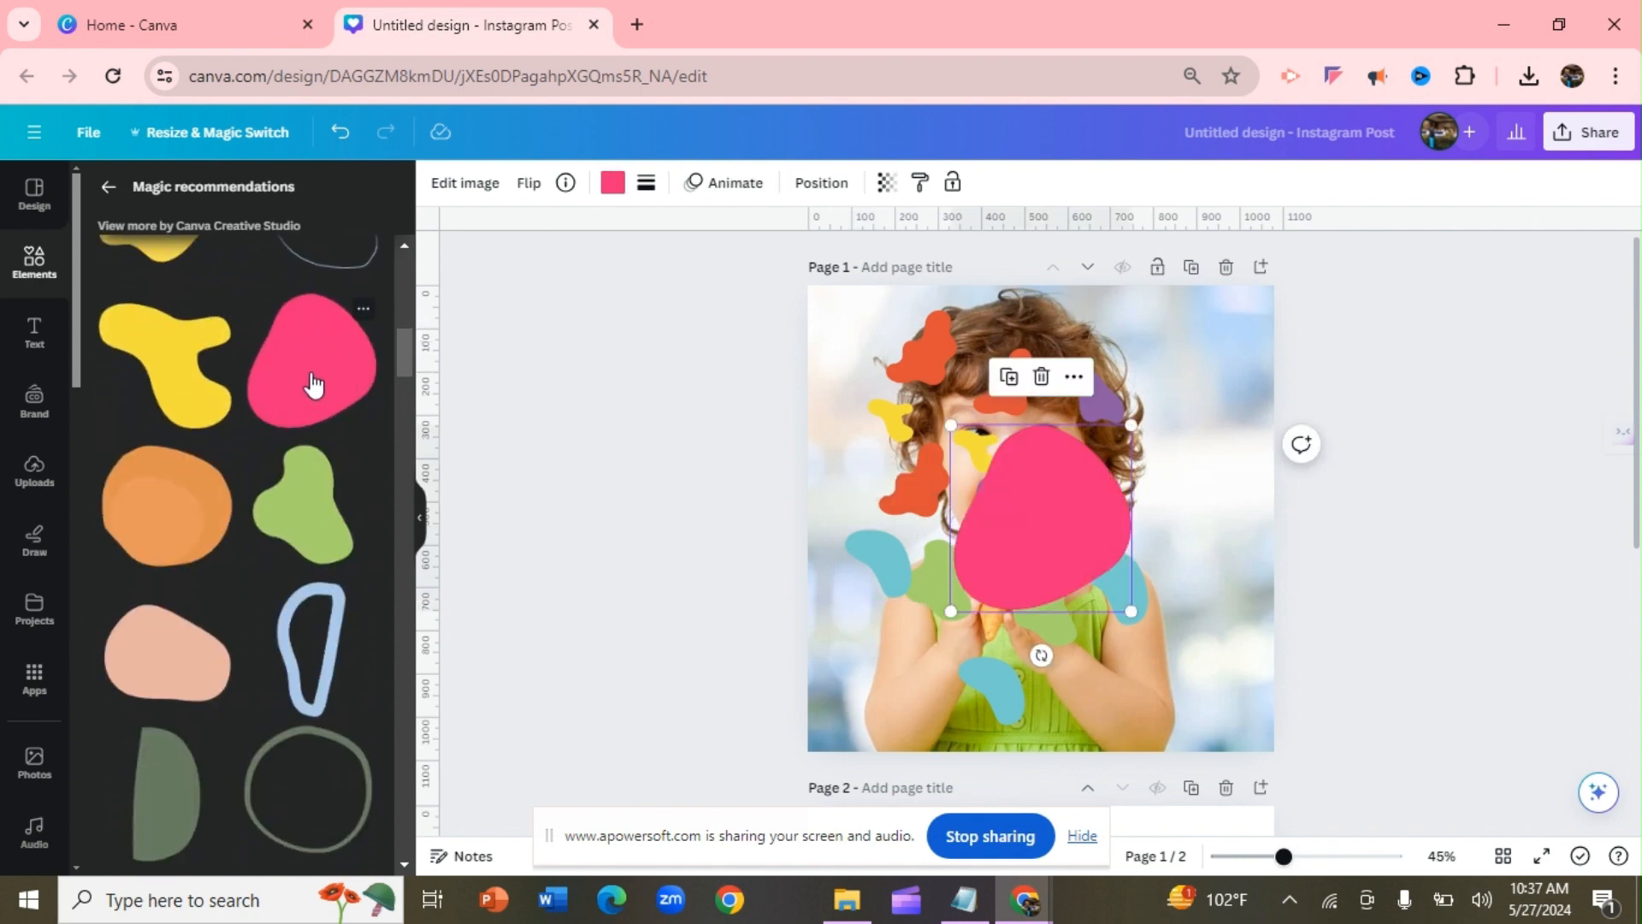
pyautogui.moveTo(1128, 435); pyautogui.dragTo(1063, 506)
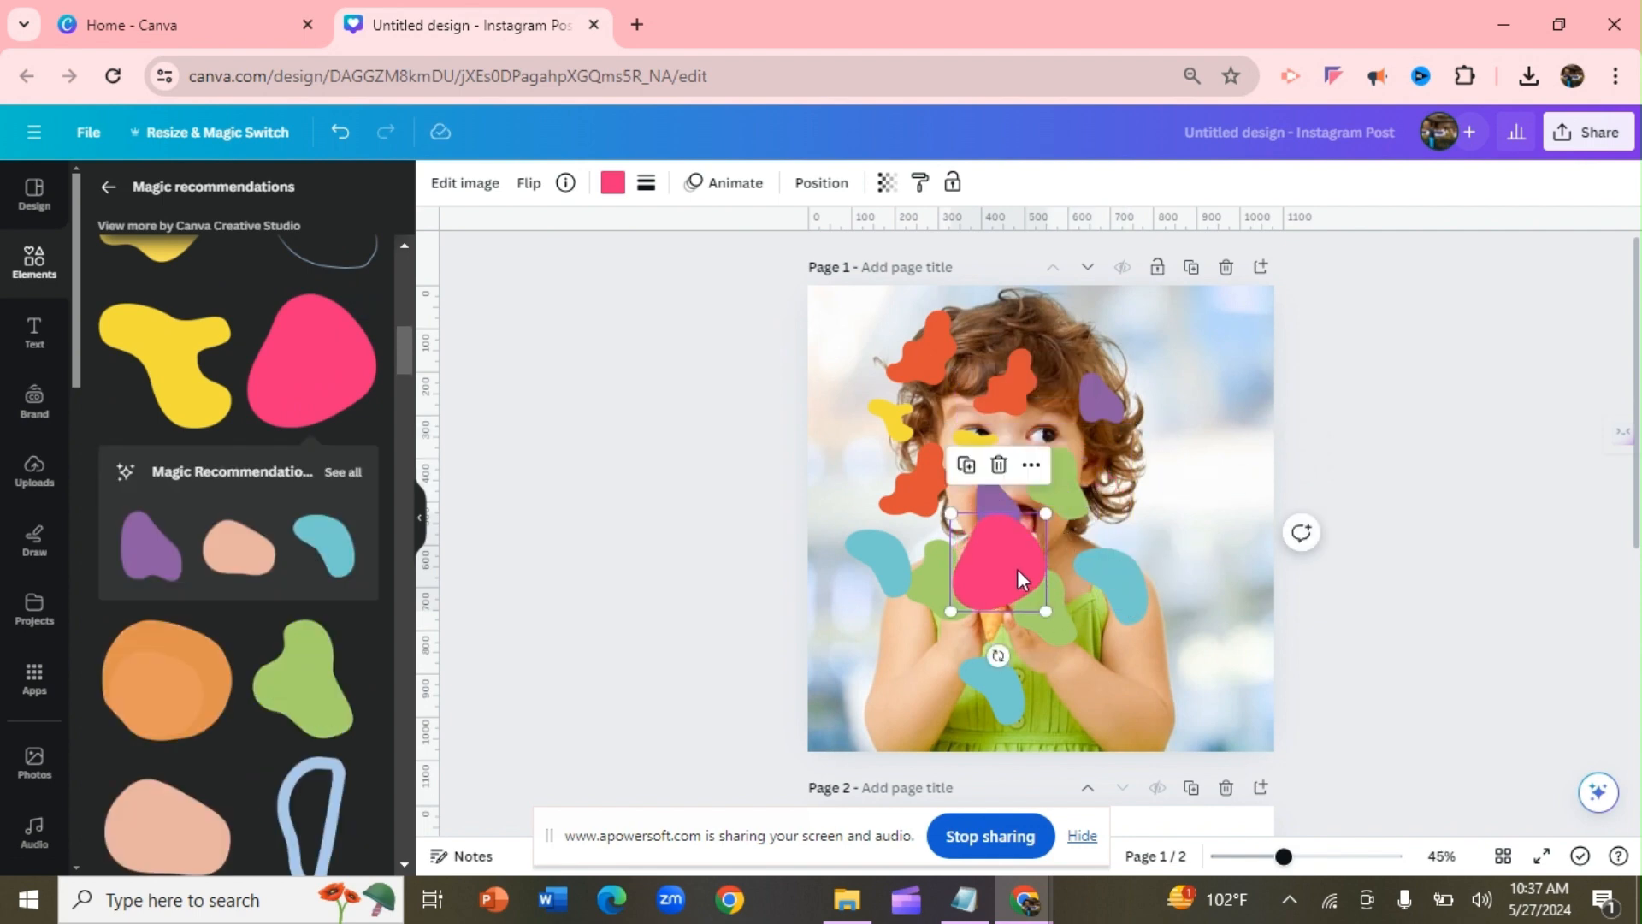
pyautogui.moveTo(1018, 568); pyautogui.dragTo(1164, 491)
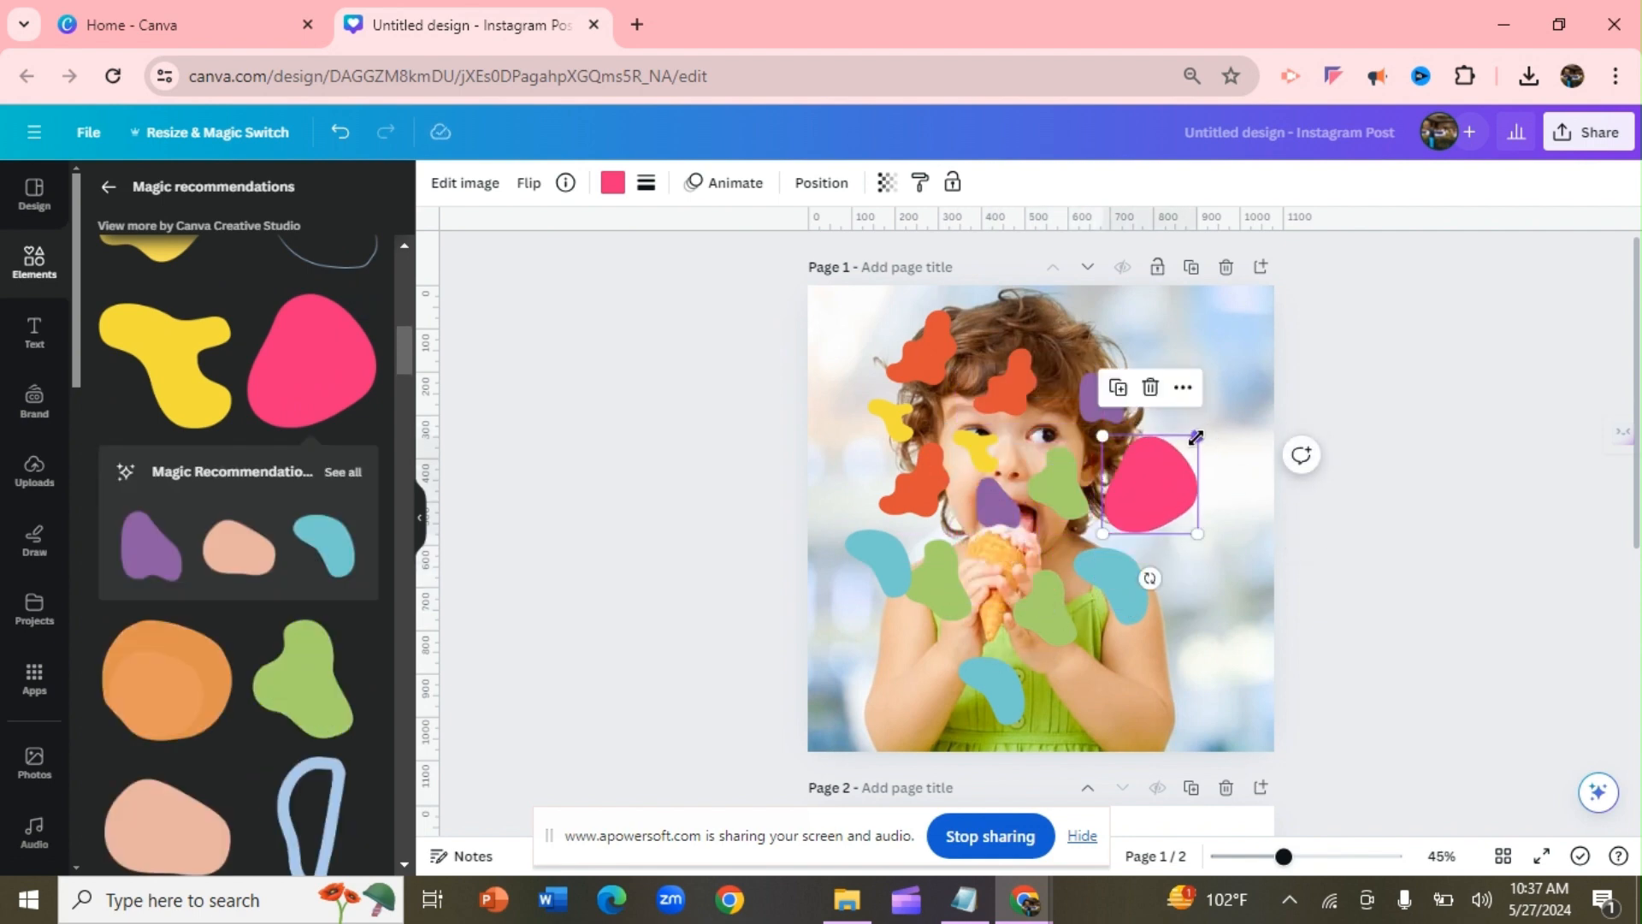
pyautogui.moveTo(1195, 437); pyautogui.dragTo(1100, 304)
pyautogui.click(1103, 423)
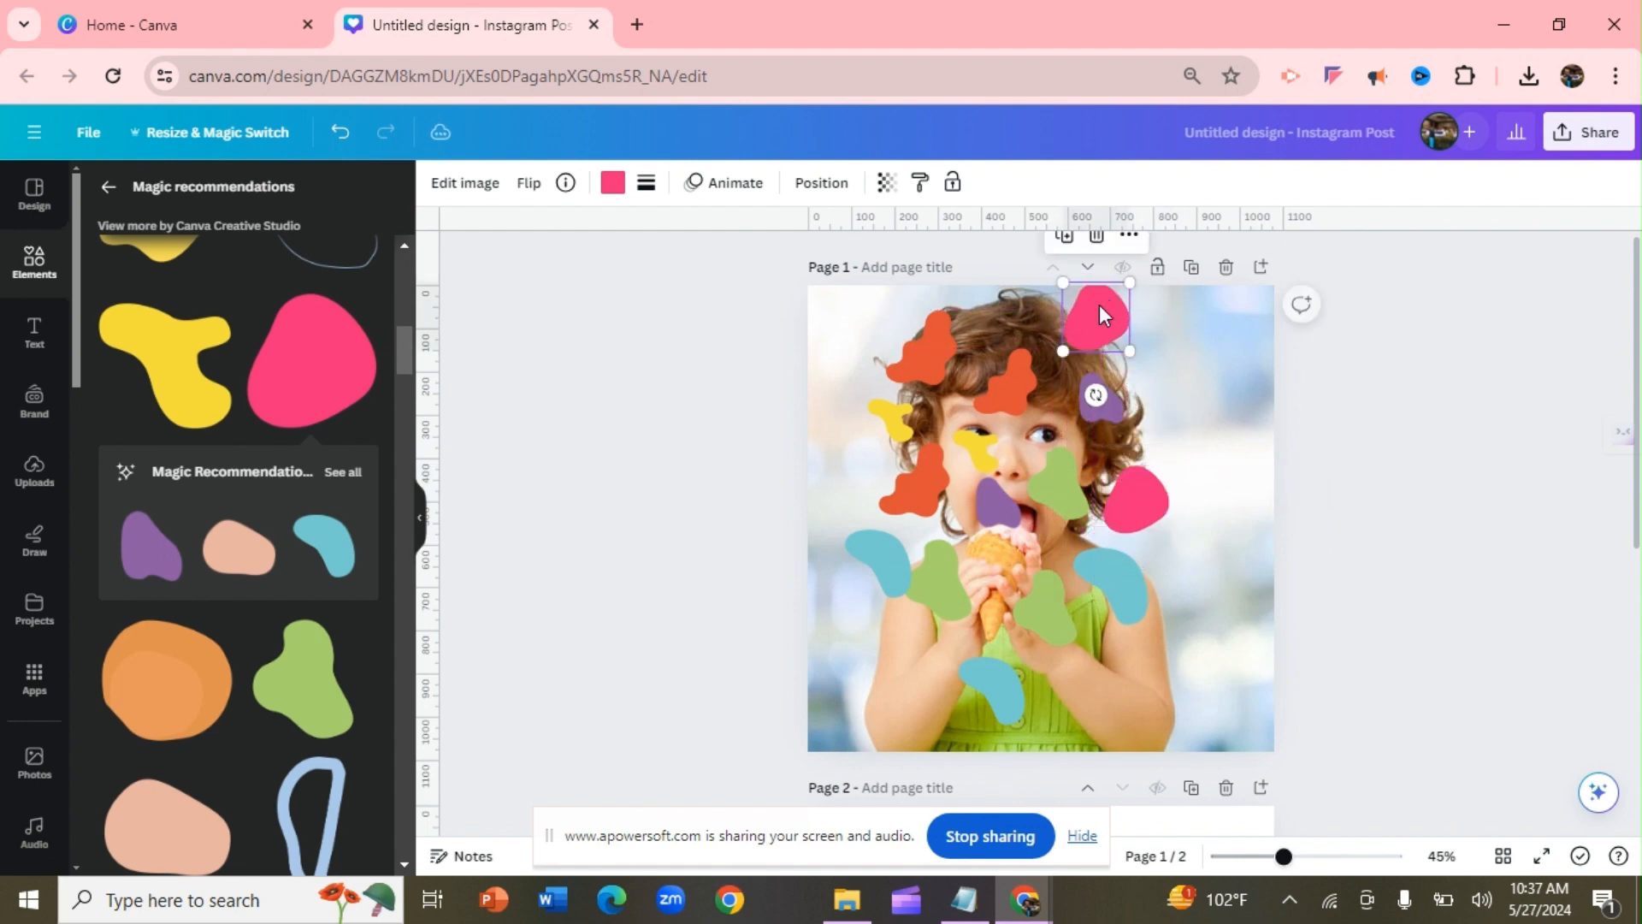
# Duplicate the teal blob beside the shoulder onto the arm below it, and place two more pink copies around the opposite elbow
pyautogui.click(893, 567)
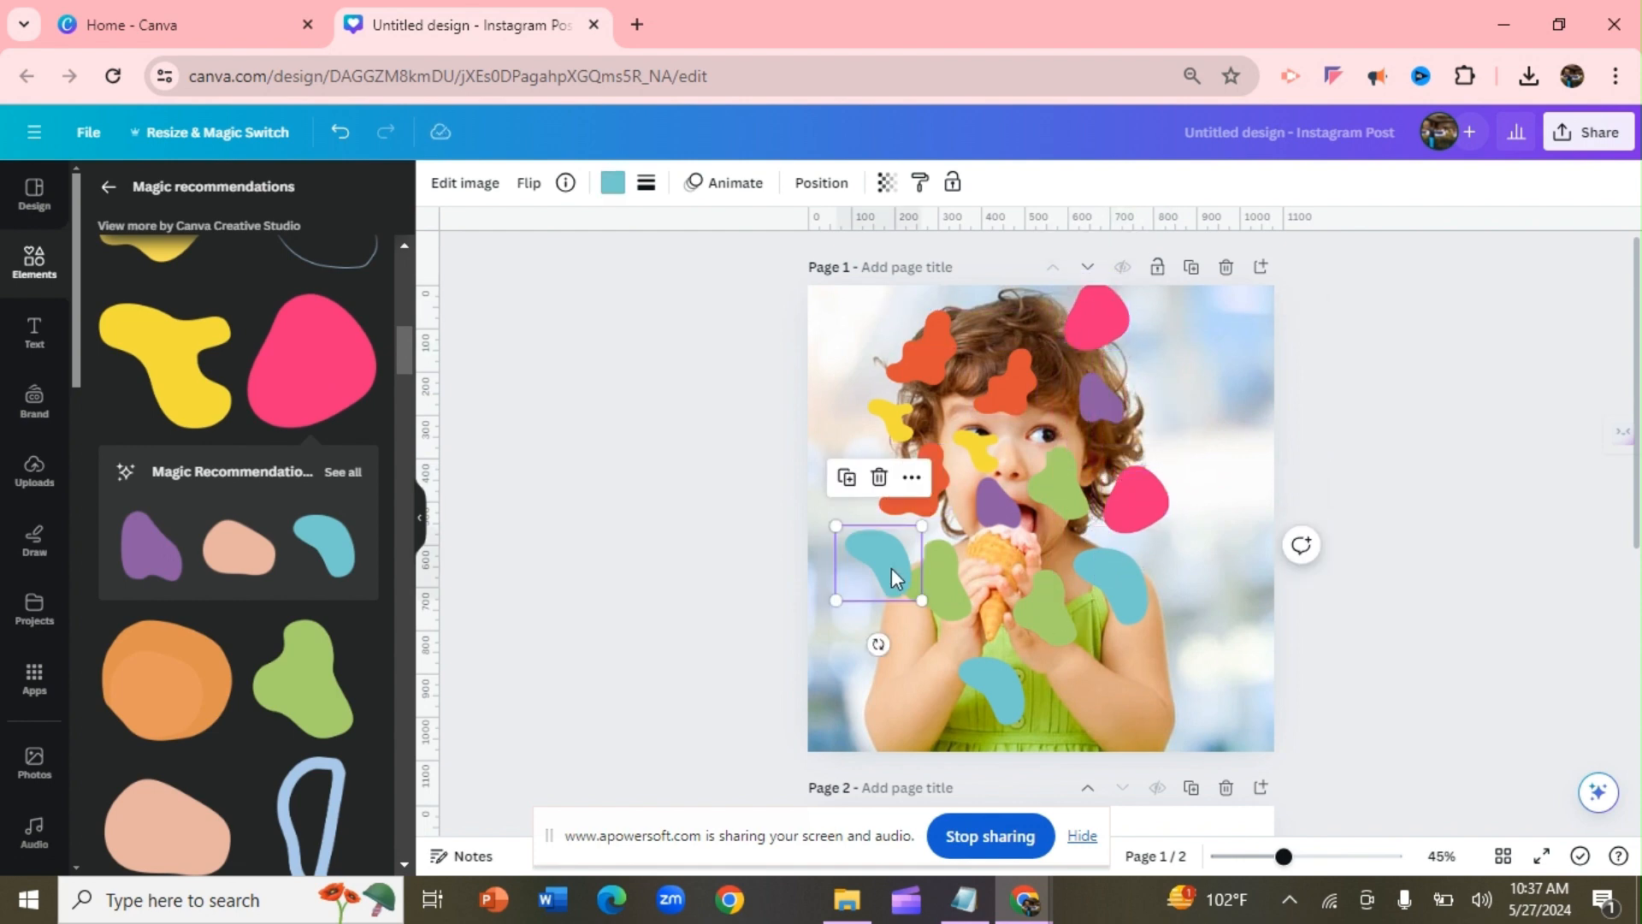
pyautogui.click(852, 494)
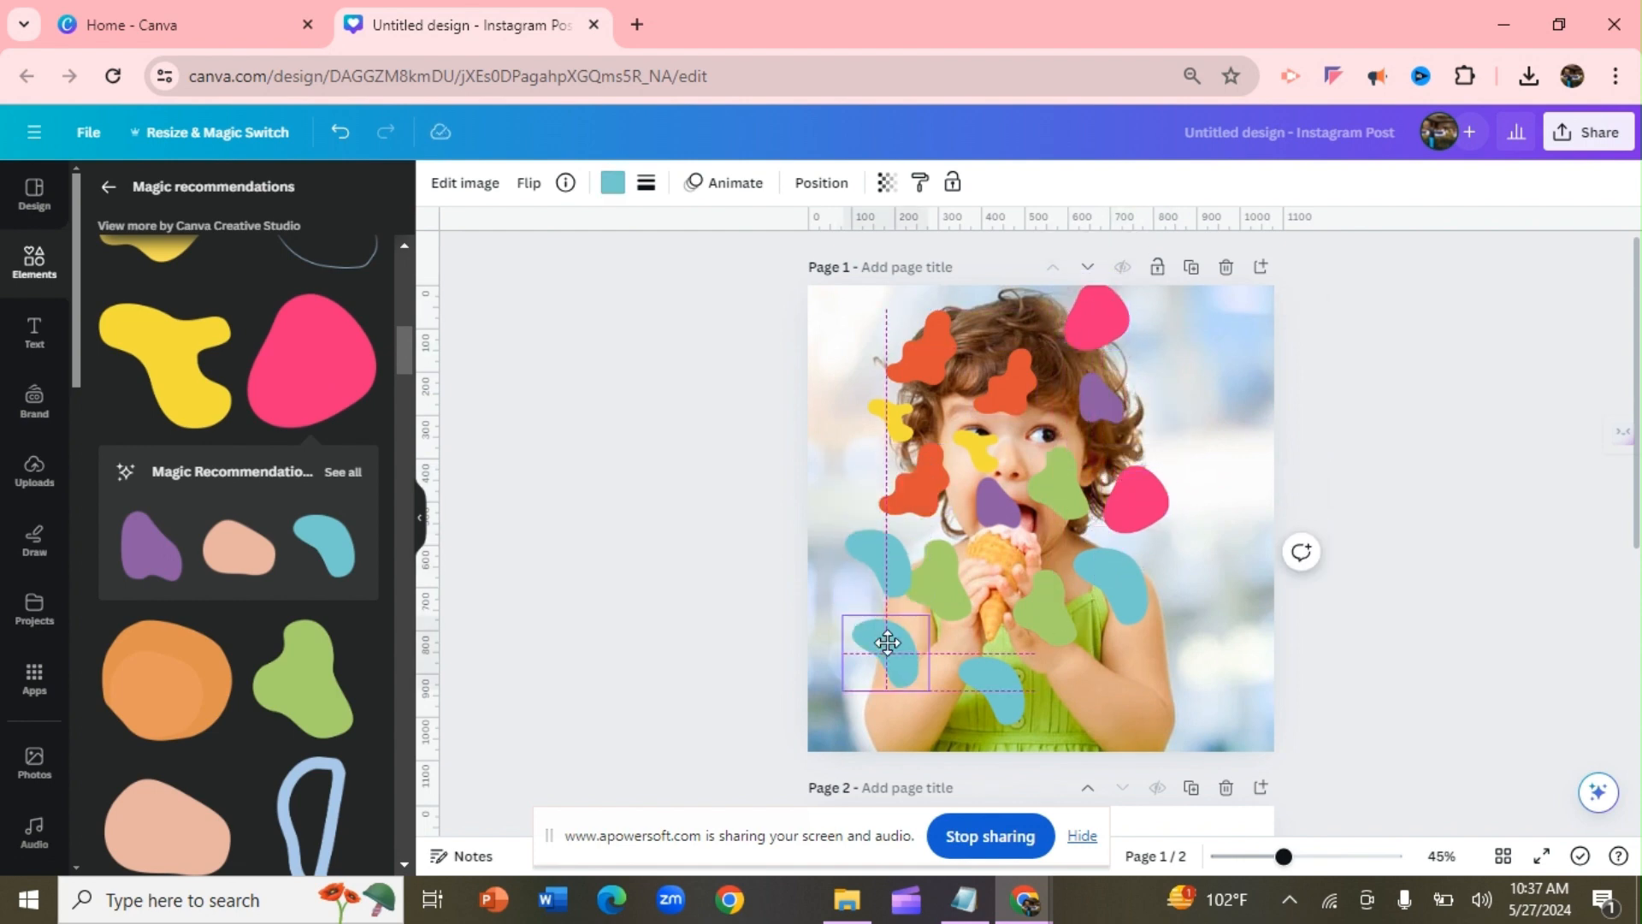
pyautogui.click(1098, 320)
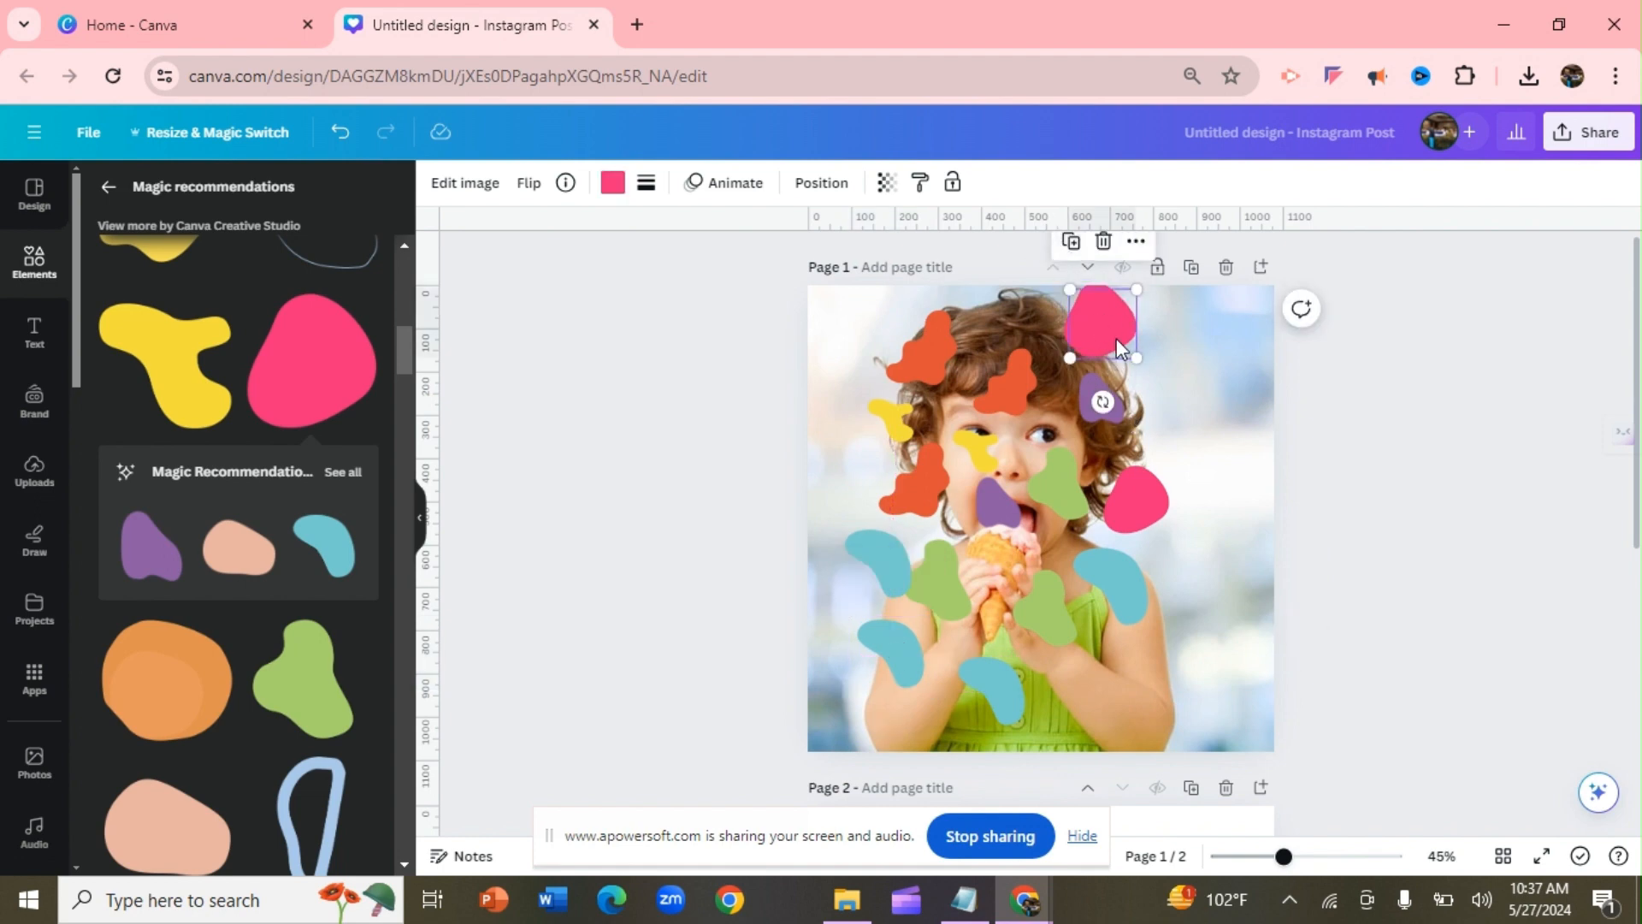
pyautogui.moveTo(1116, 337); pyautogui.dragTo(1111, 694)
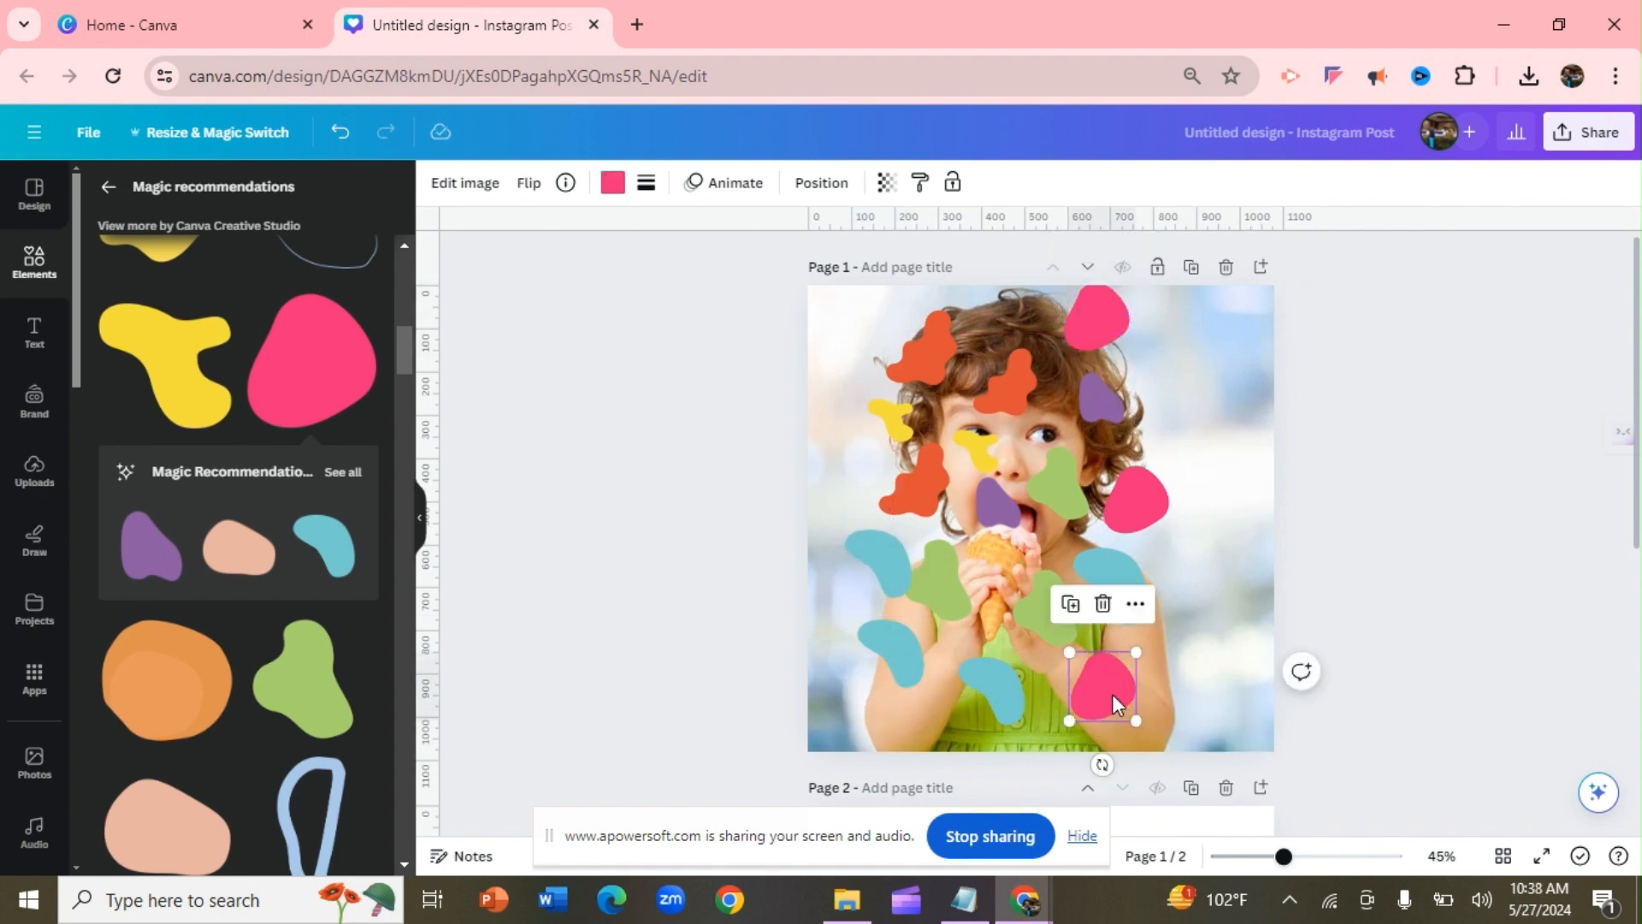
pyautogui.click(1128, 481)
pyautogui.click(1105, 418)
pyautogui.moveTo(1142, 505); pyautogui.dragTo(1185, 664)
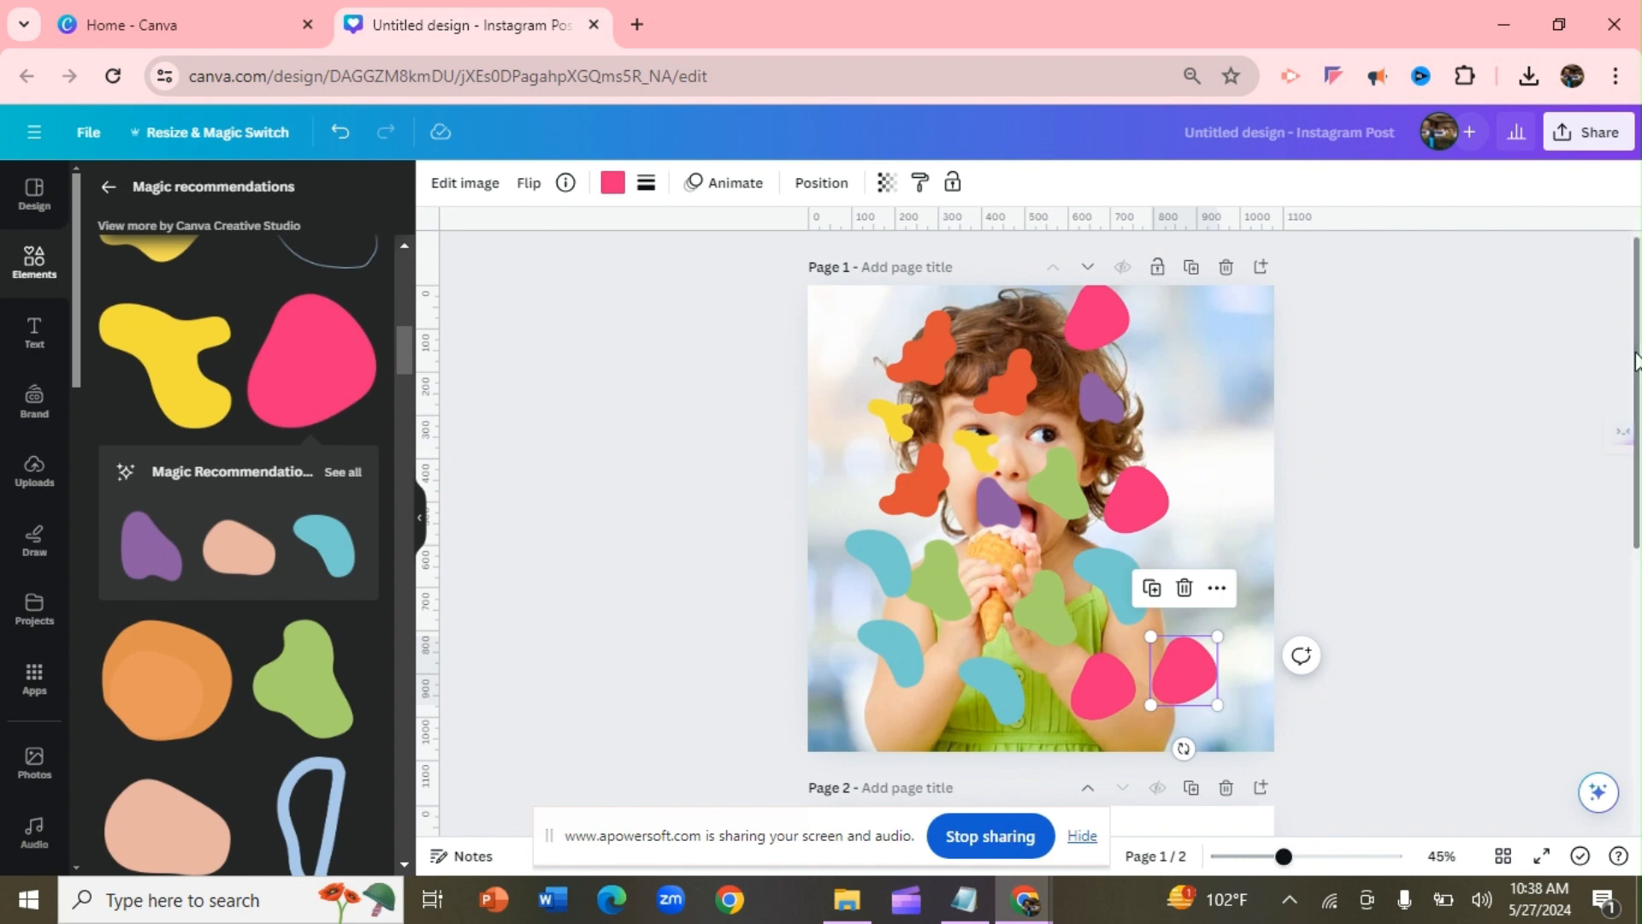
# Duplicate page 1 with its photo and all the blobs
pyautogui.scroll(-2, 1635, 438)
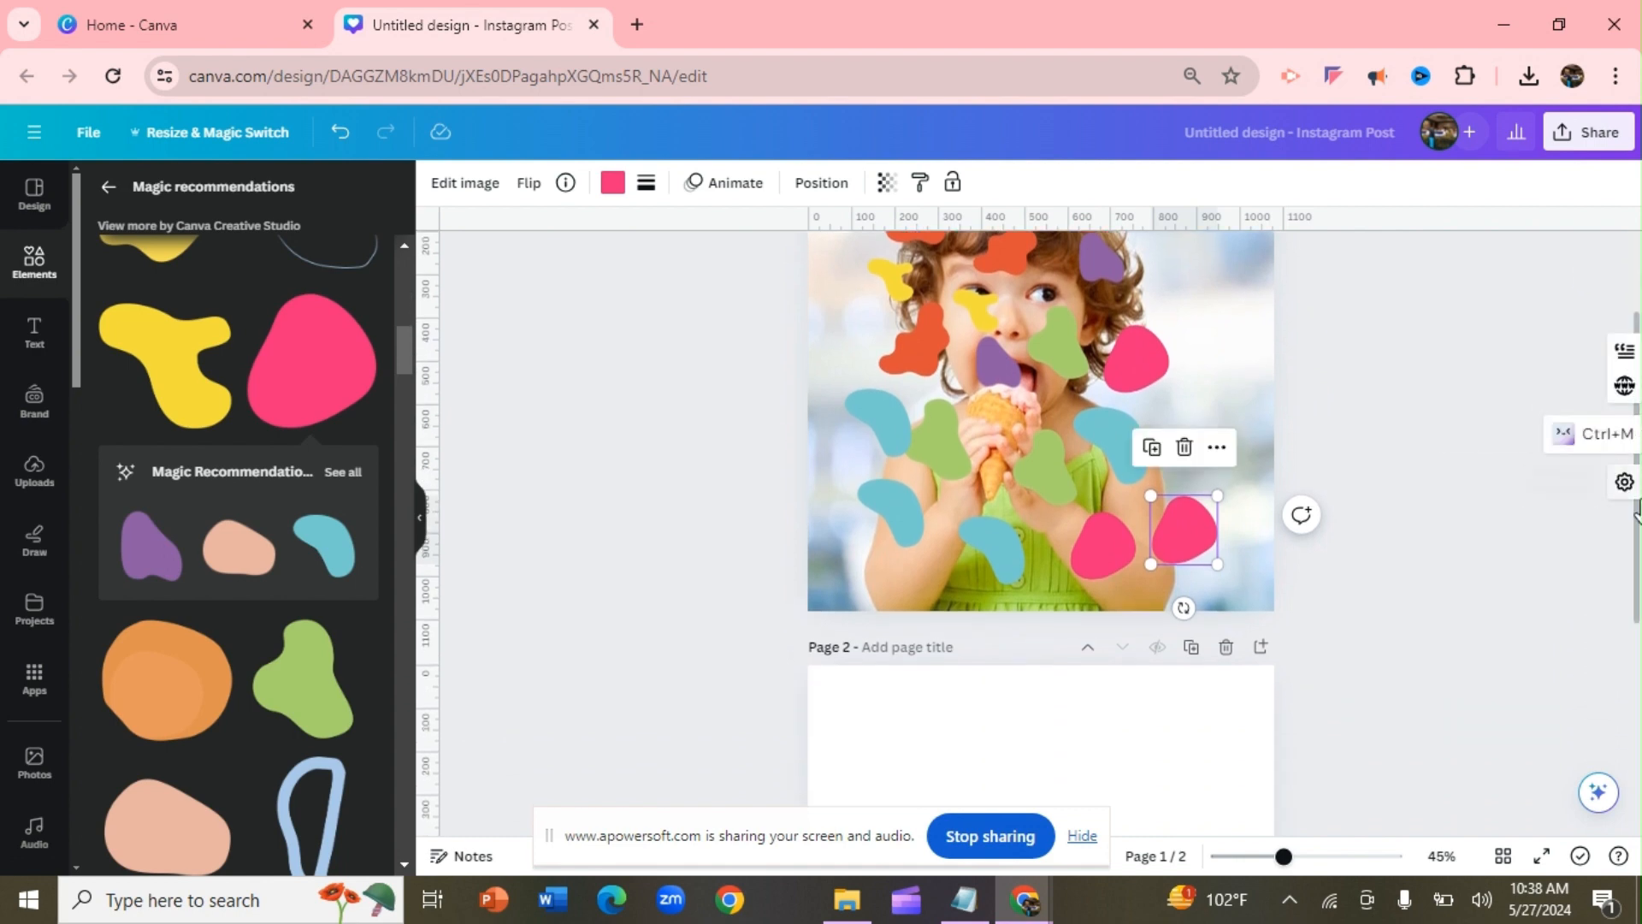
pyautogui.scroll(2, 1623, 299)
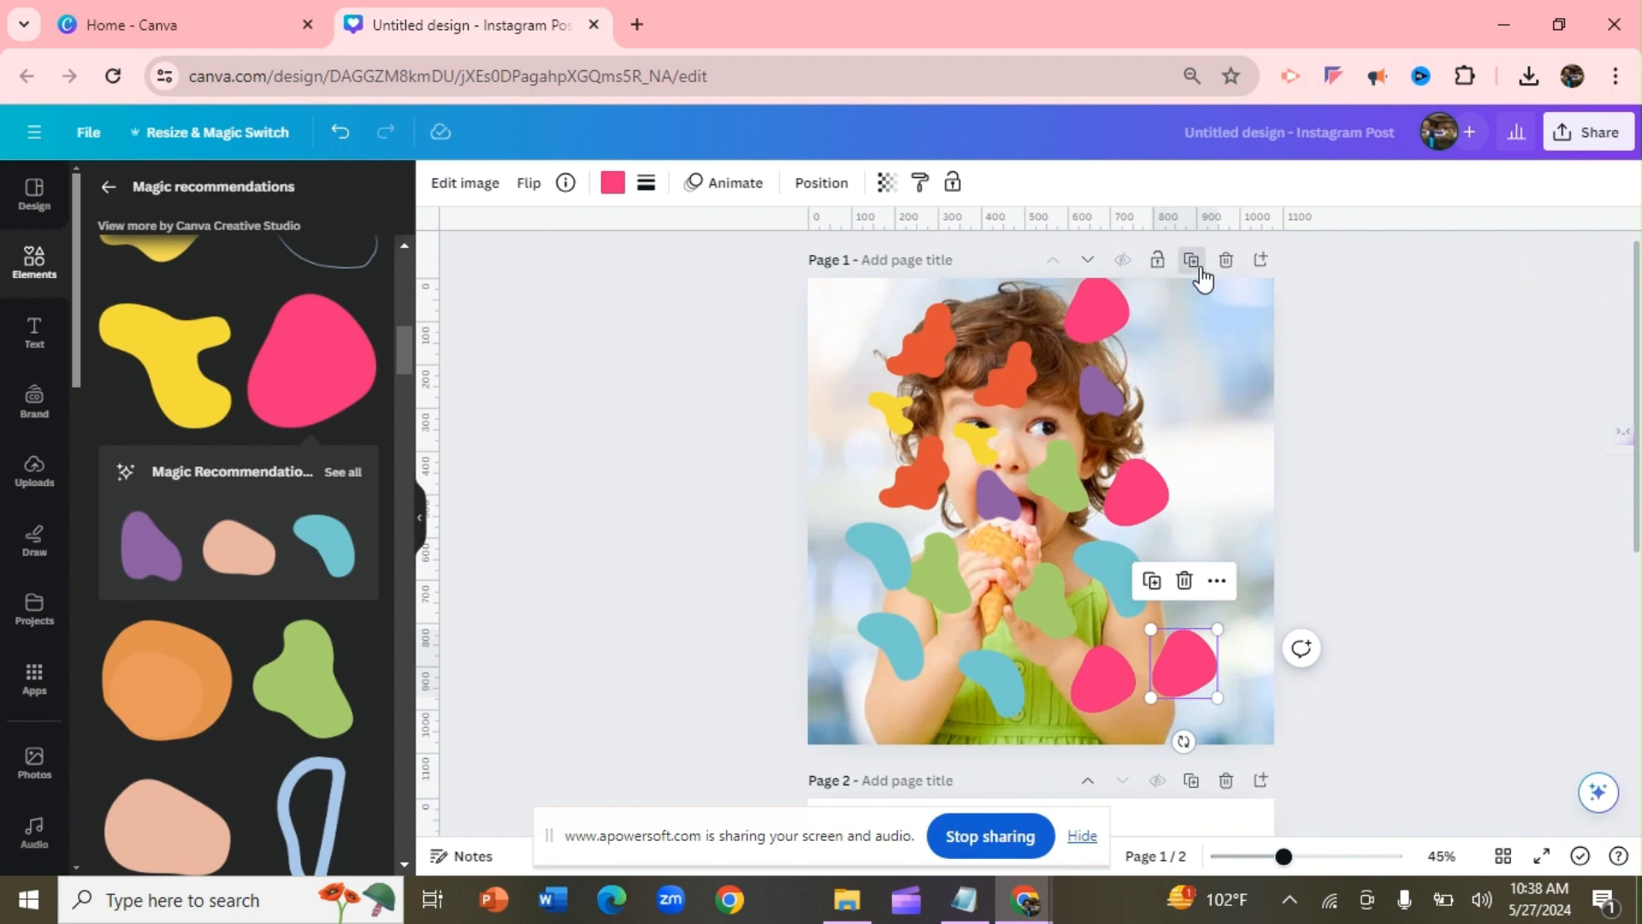
pyautogui.click(1199, 268)
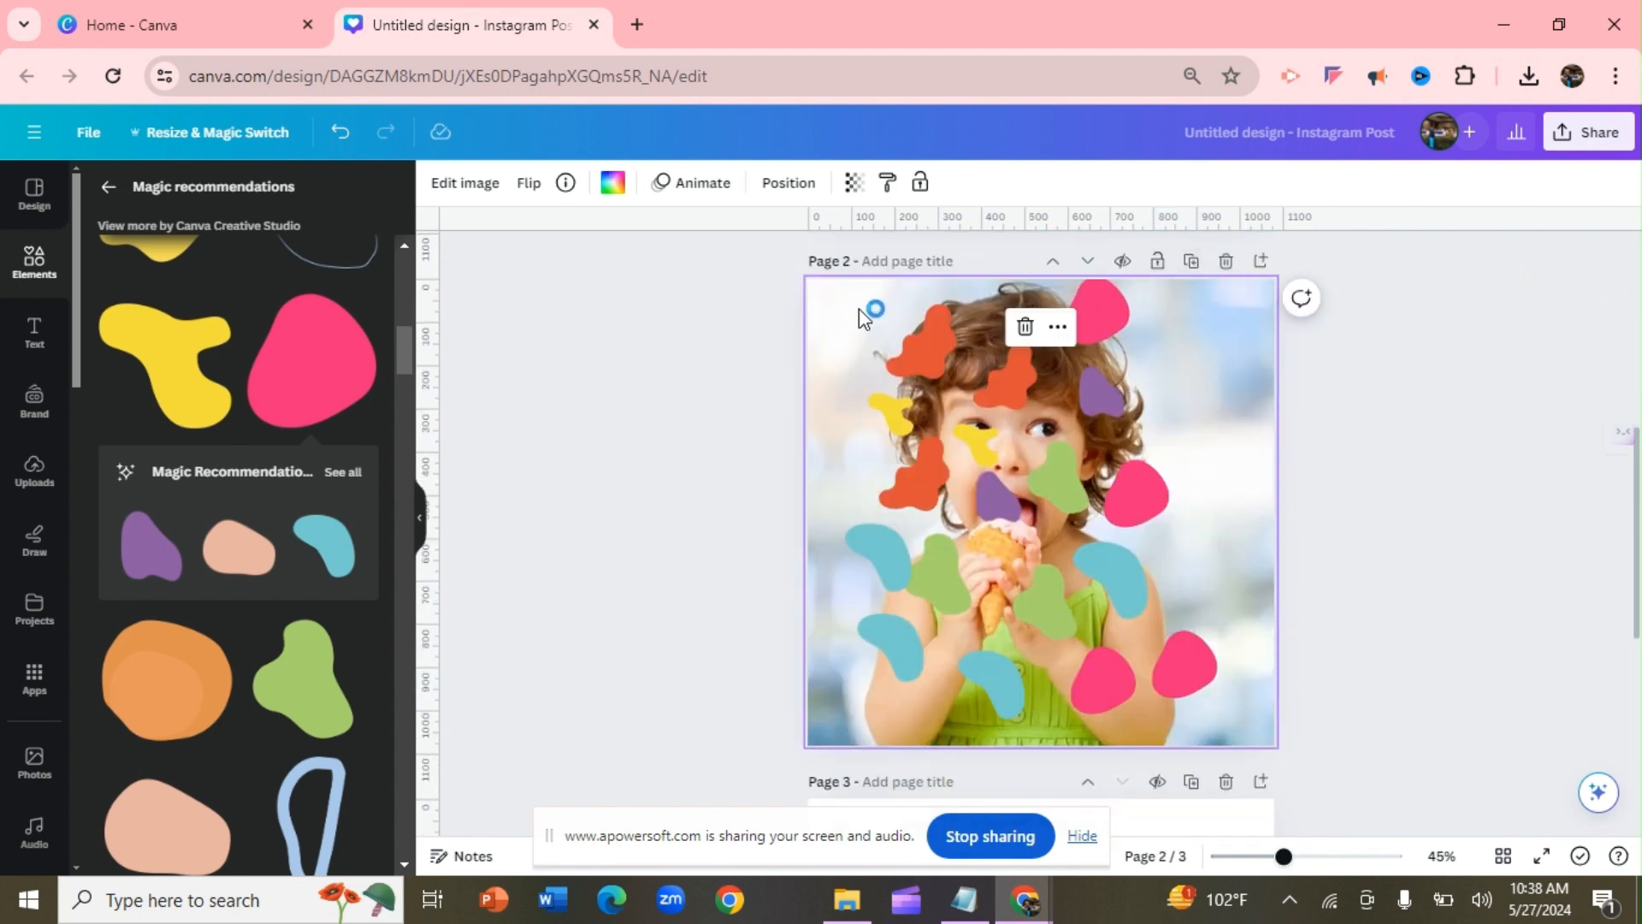
# Delete the child's photo from page 2 and scale down all the blobs together near the page centre
pyautogui.moveTo(846, 291); pyautogui.dragTo(1235, 720)
pyautogui.click(1267, 434)
pyautogui.click(1025, 329)
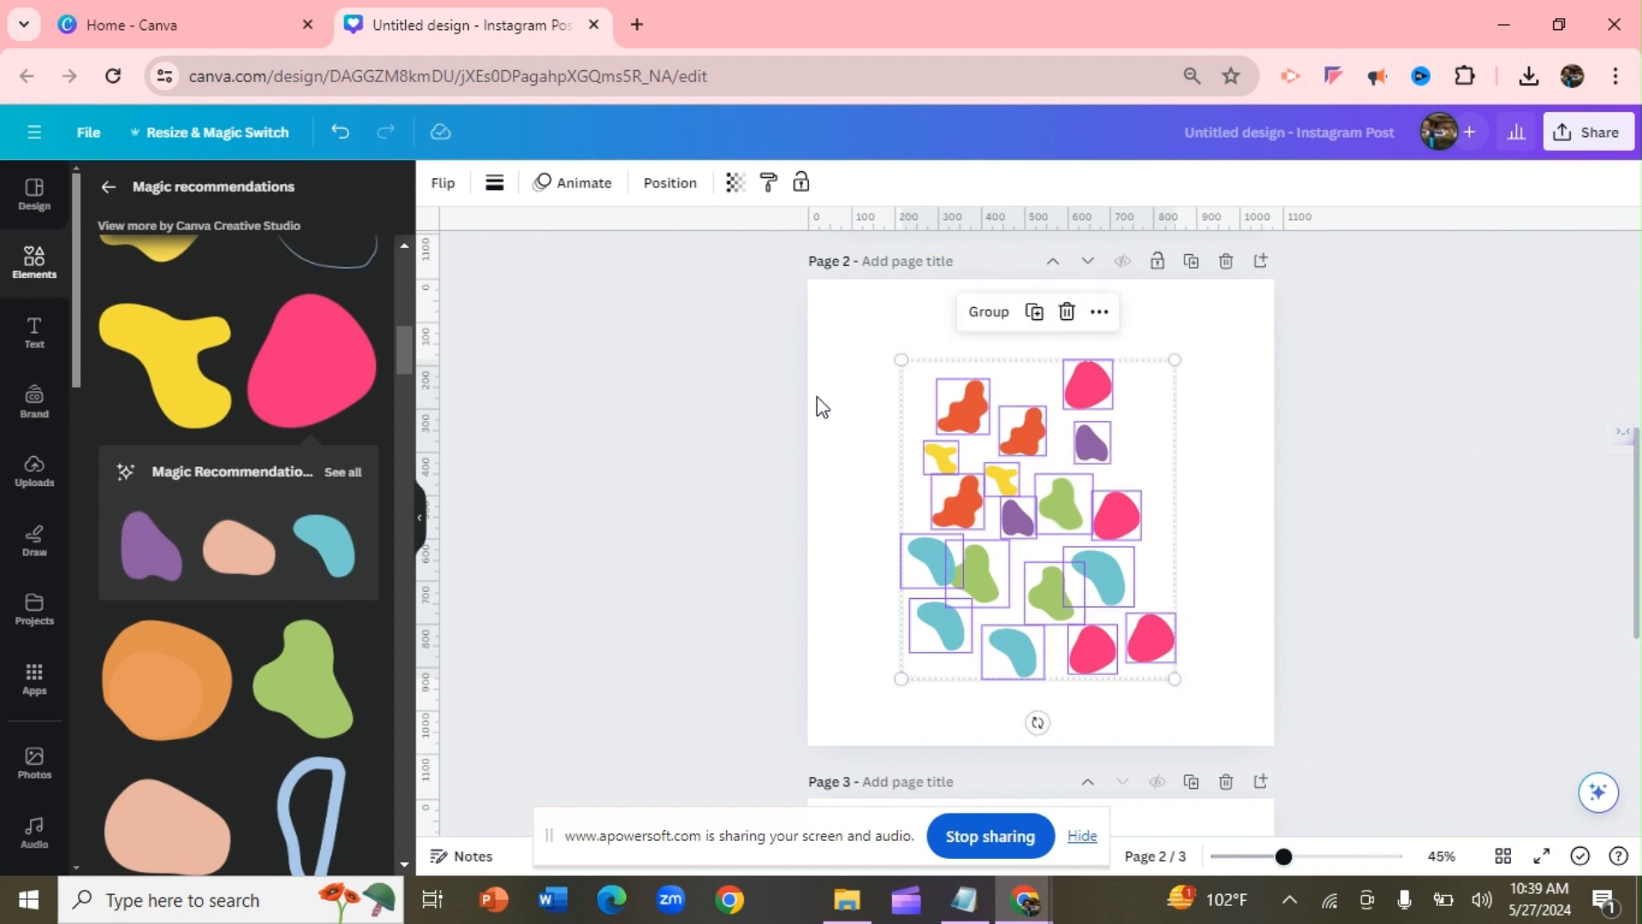
pyautogui.click(817, 397)
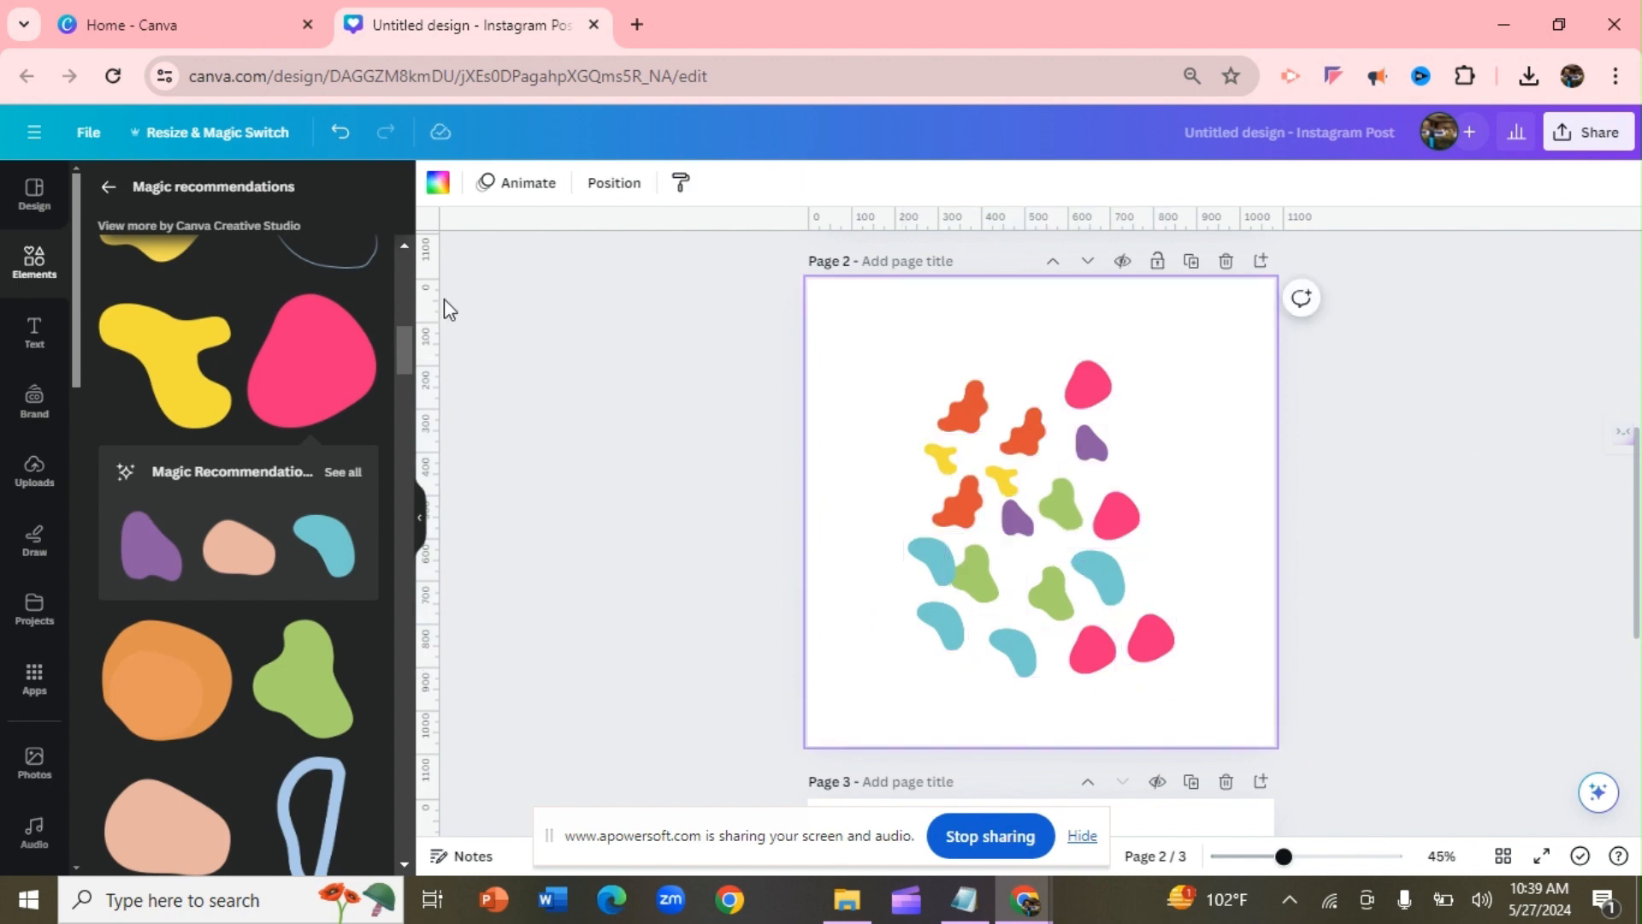
# Recolour the orange and the teal blobs to the document pink #ee2a7b, applying each change to all matching elements
pyautogui.click(437, 193)
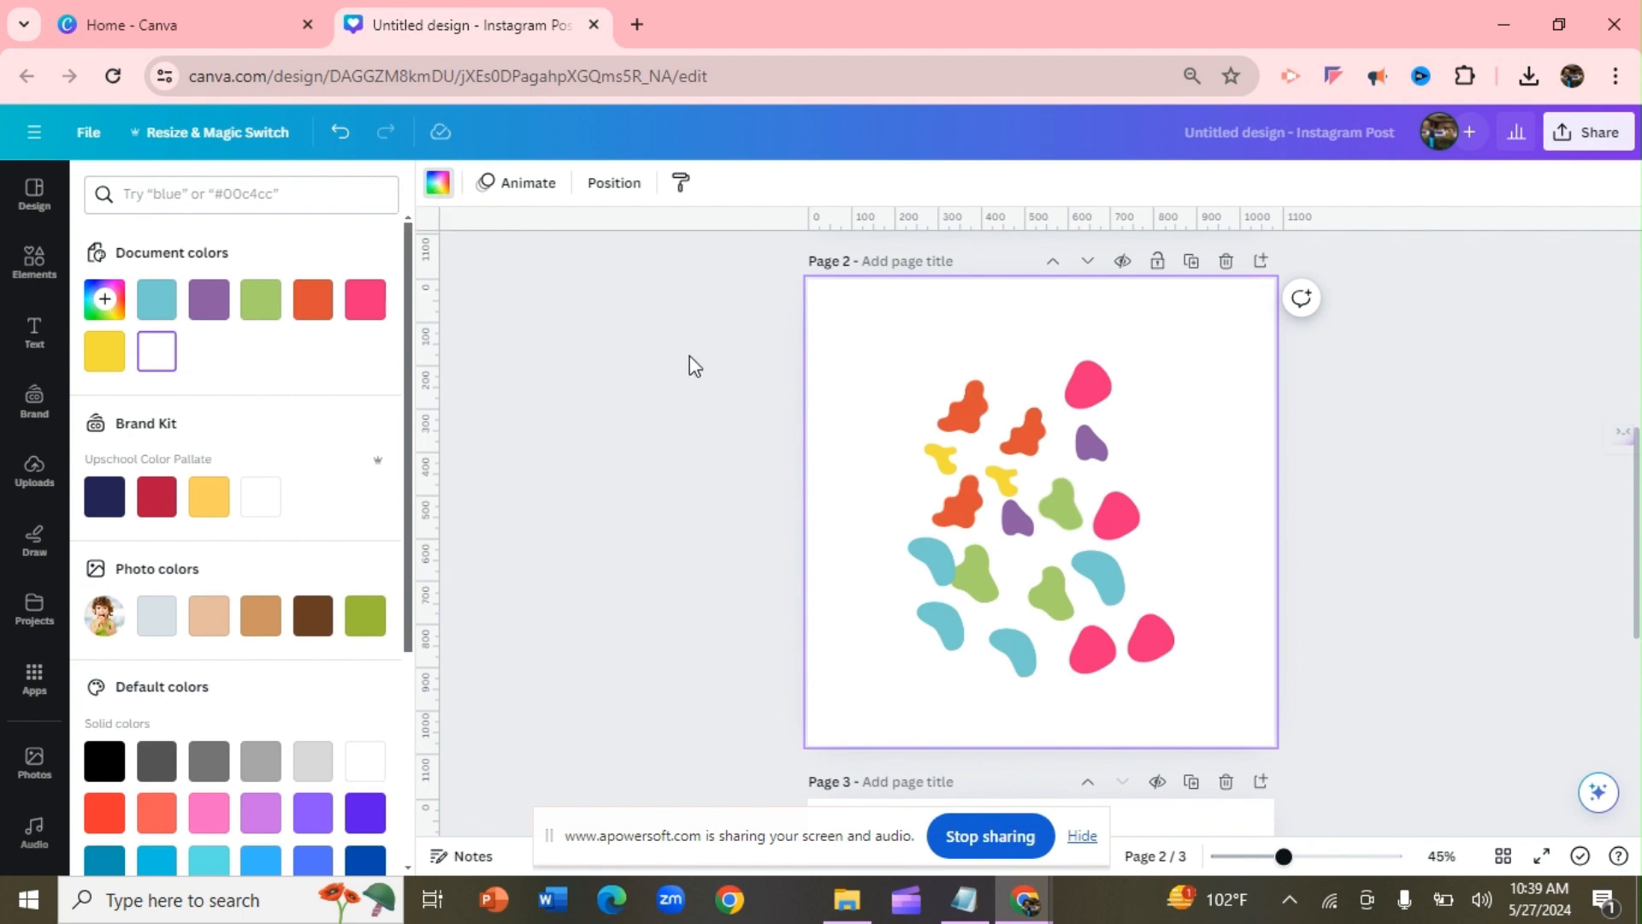
pyautogui.click(973, 411)
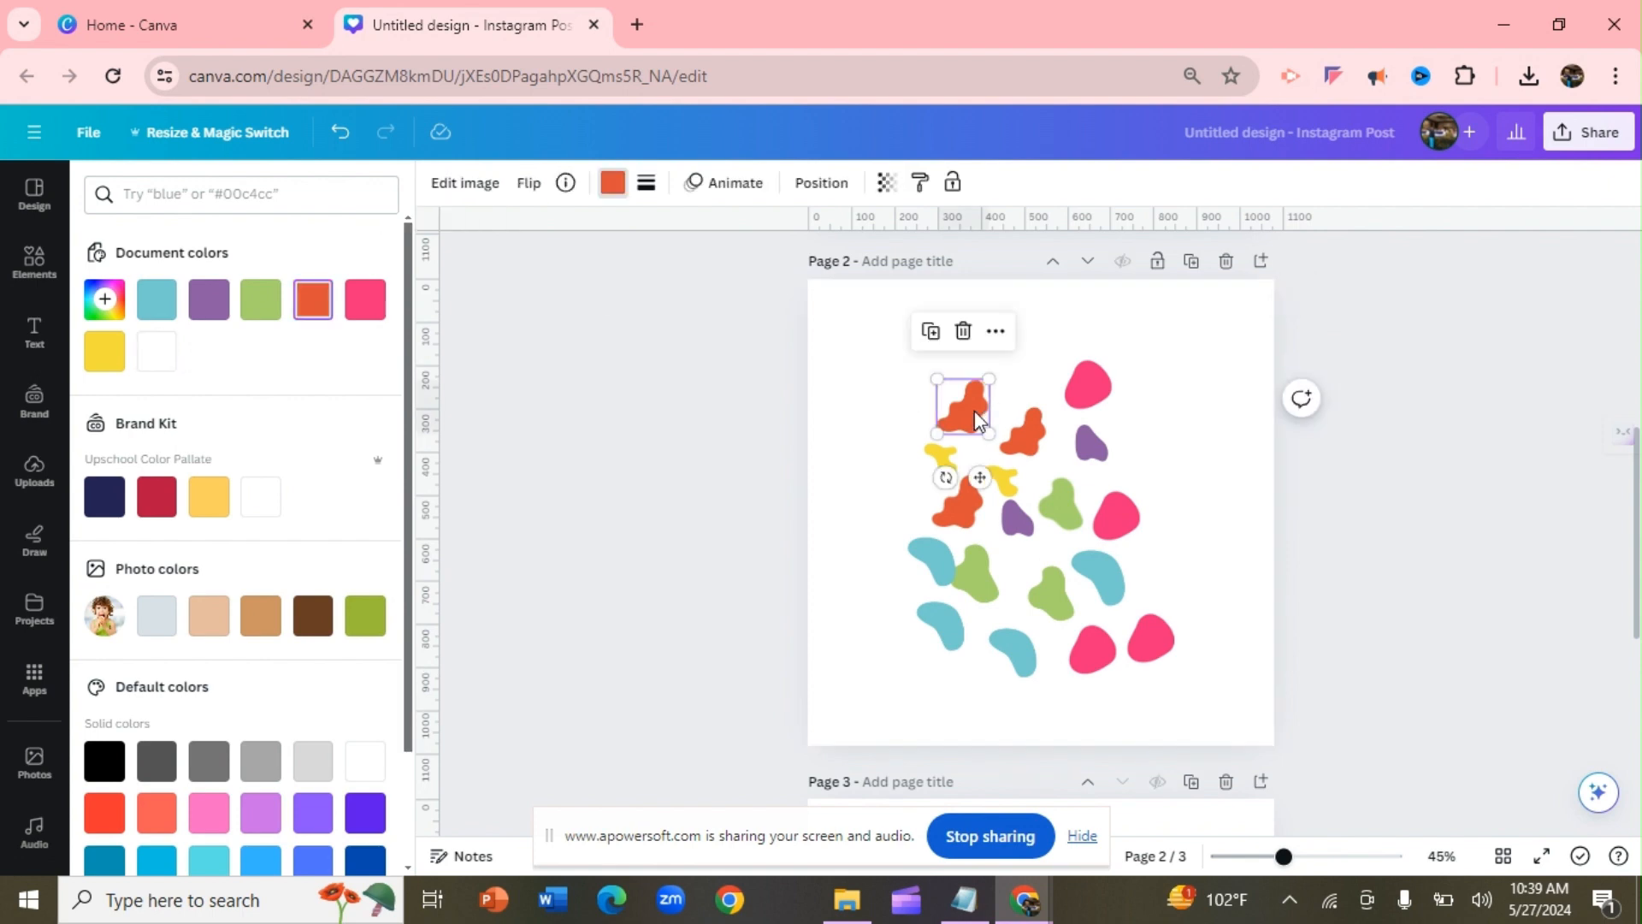
pyautogui.click(365, 301)
pyautogui.click(218, 838)
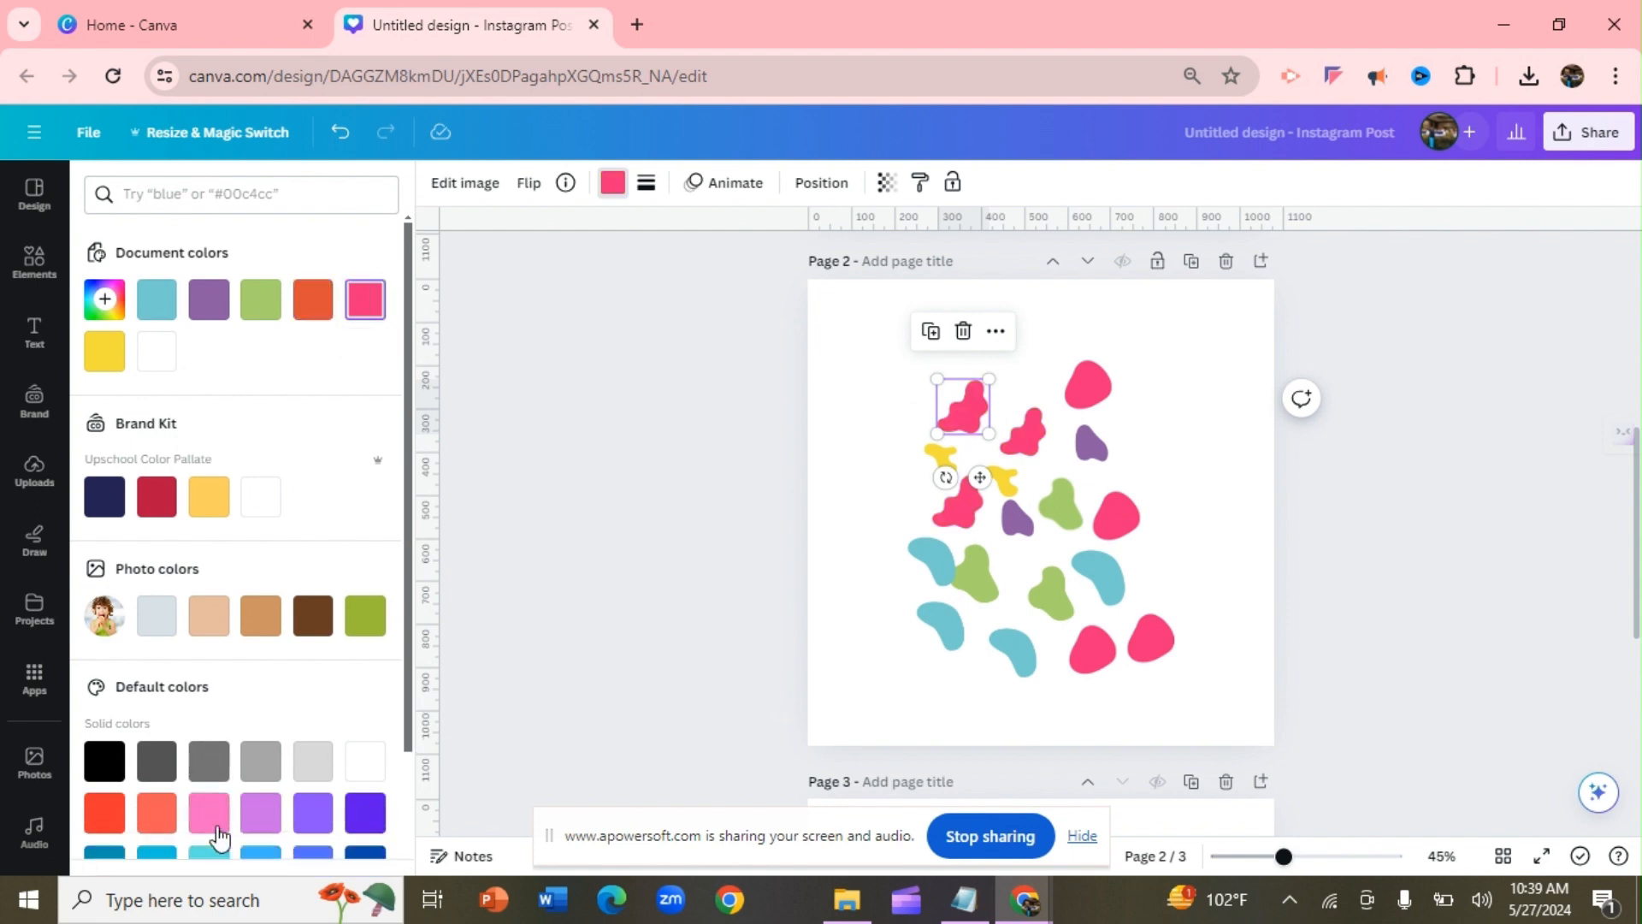
pyautogui.click(930, 558)
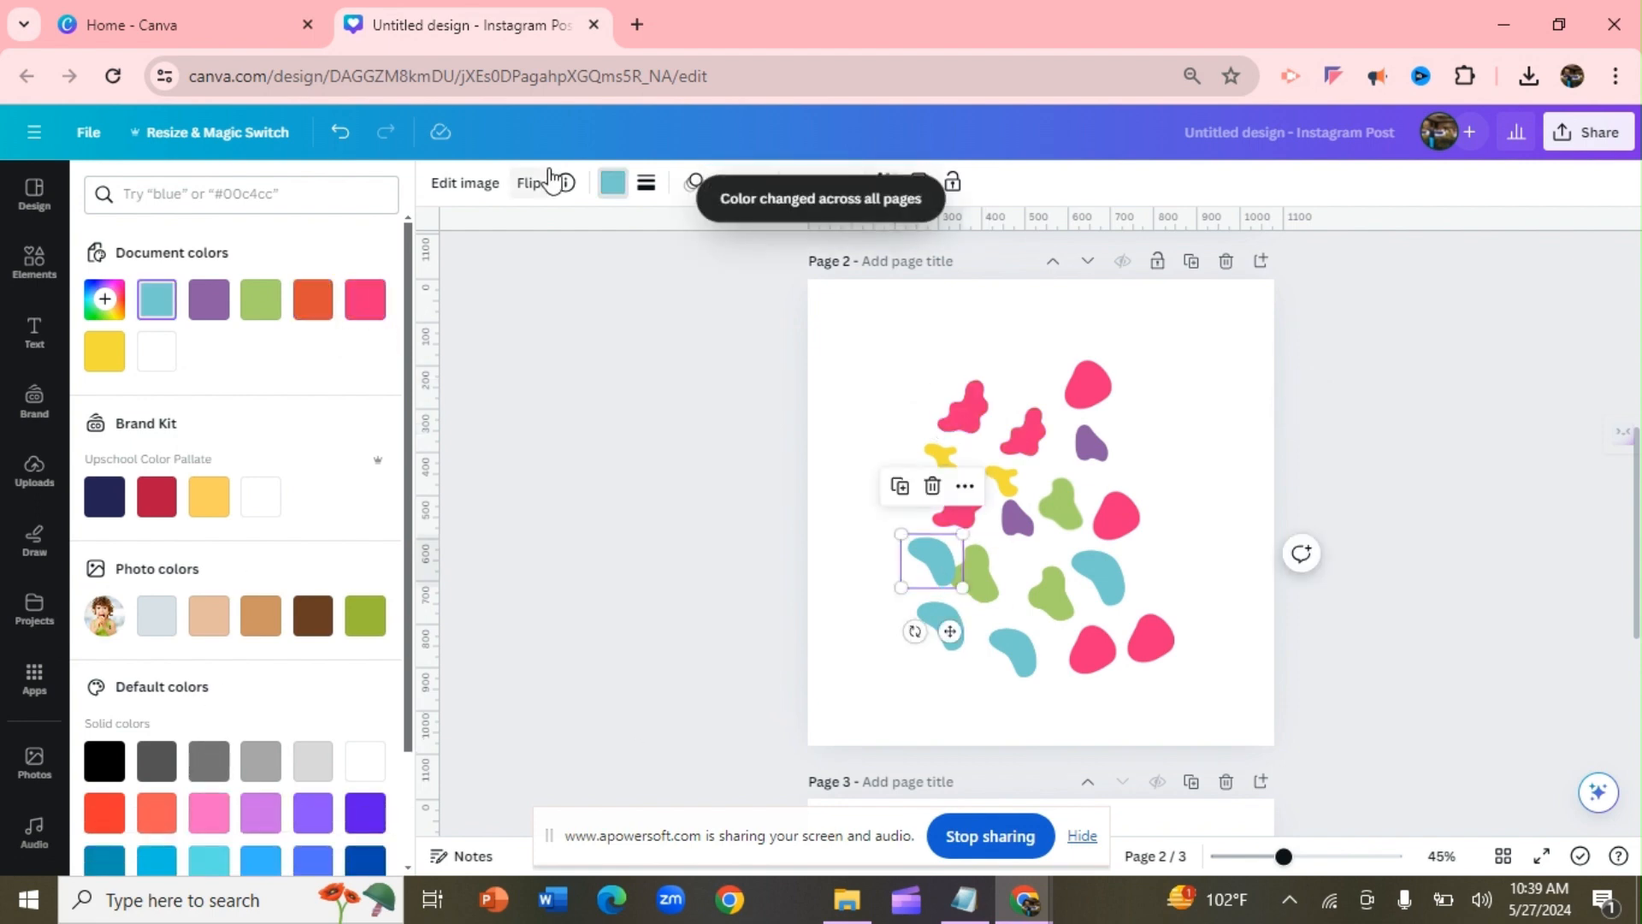
pyautogui.click(365, 308)
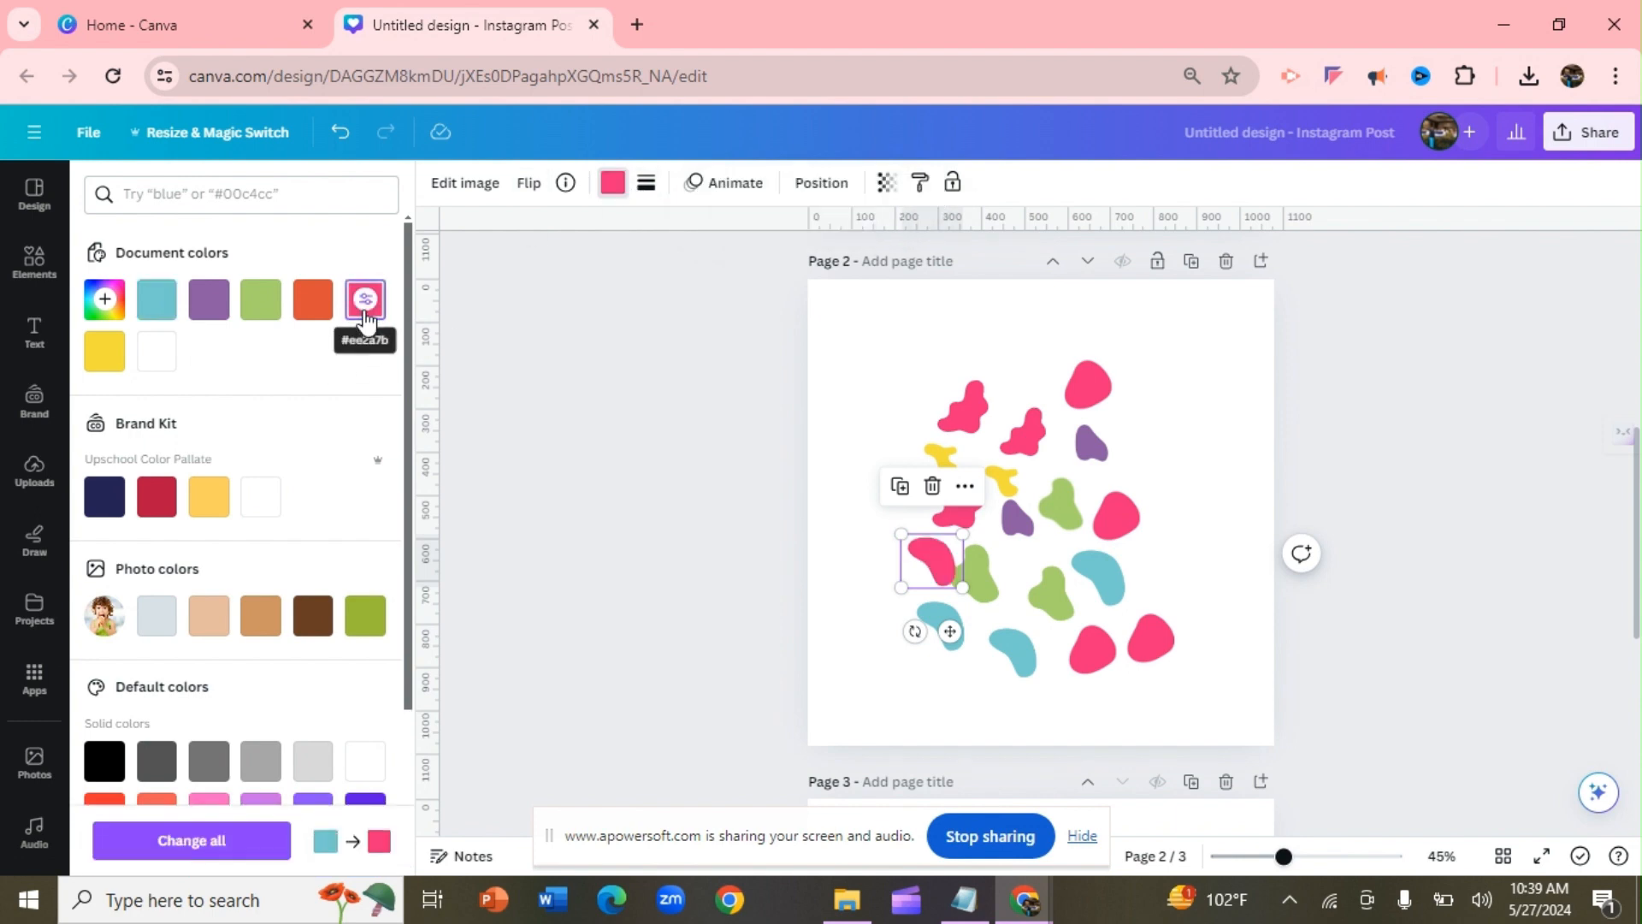
pyautogui.click(218, 840)
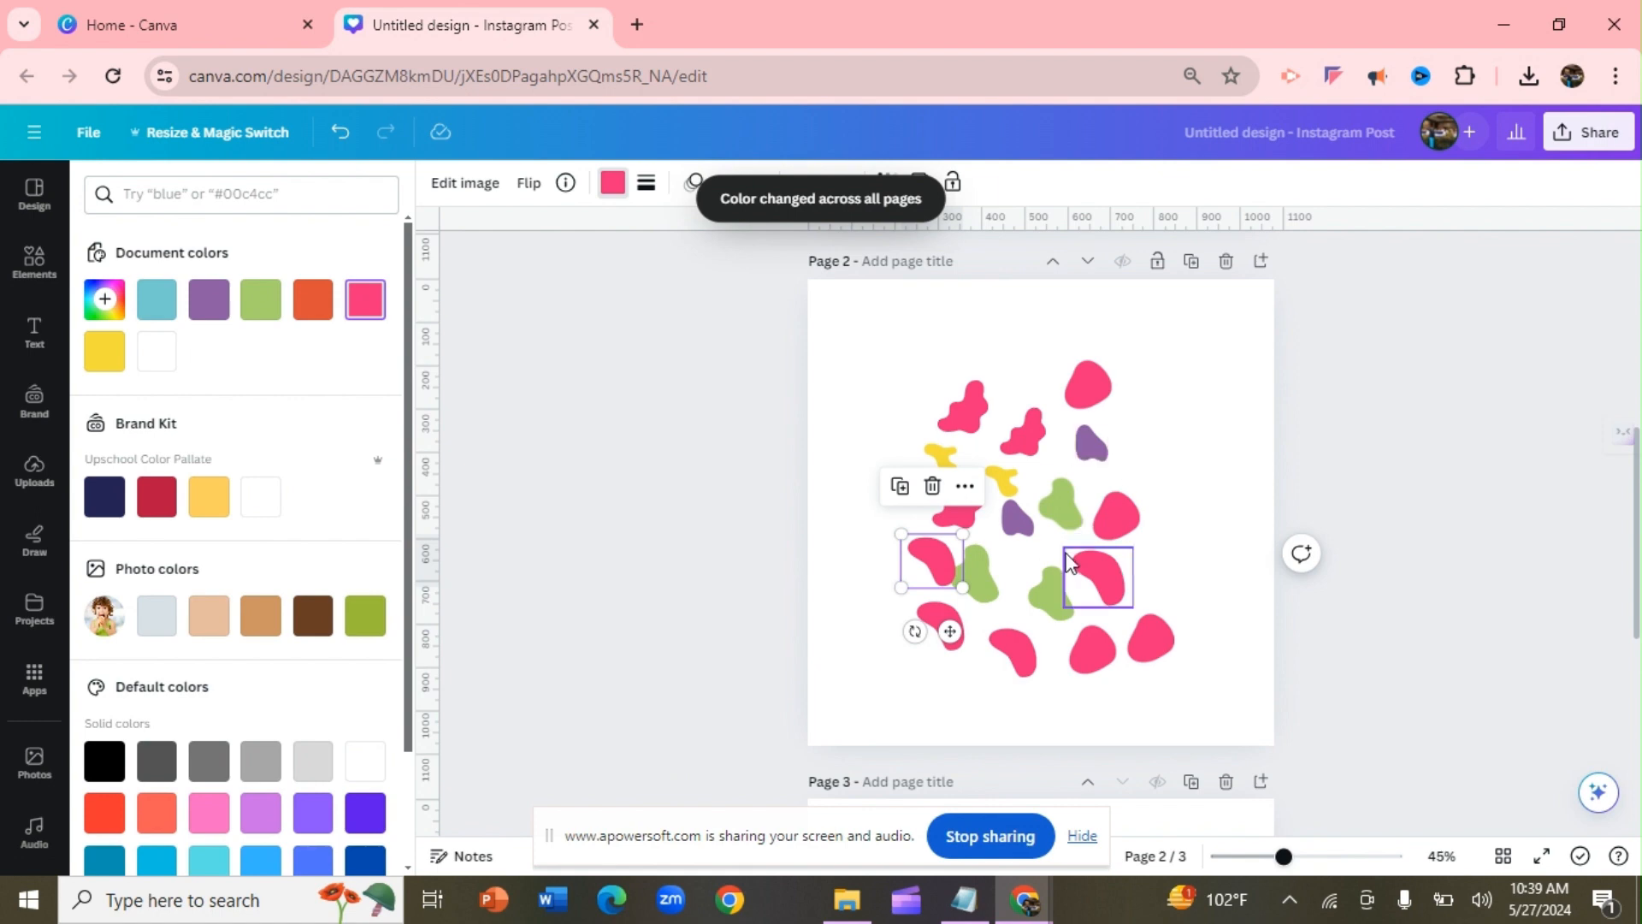
# Recolour all the green and yellow blobs to the document pink #ee2a7b with Change all
pyautogui.click(1065, 511)
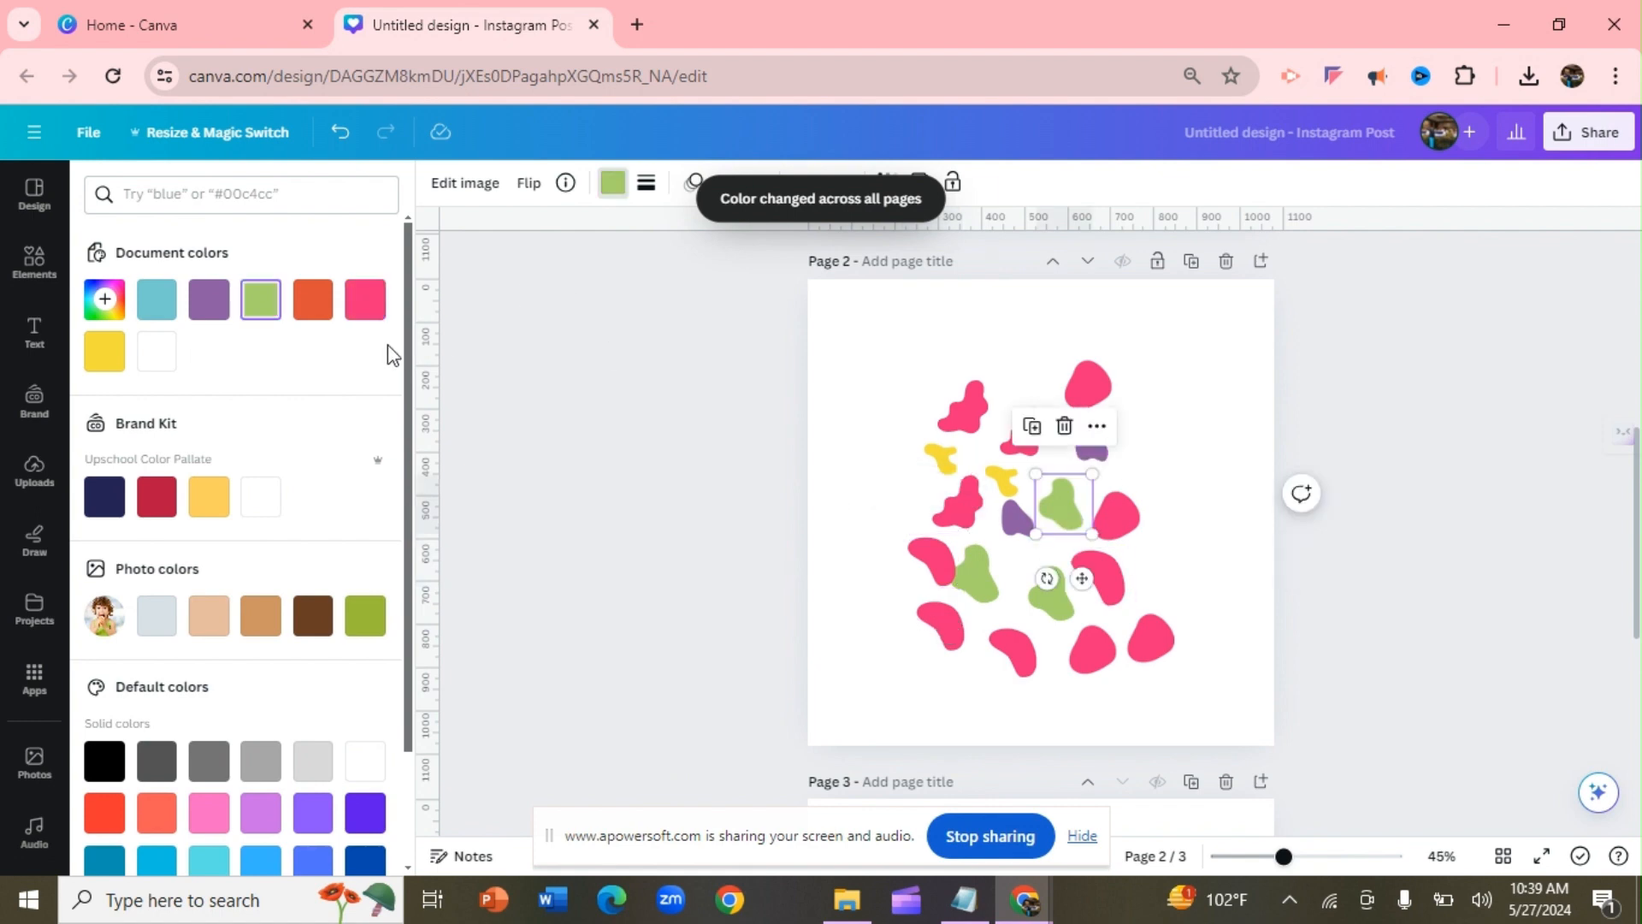
pyautogui.click(365, 305)
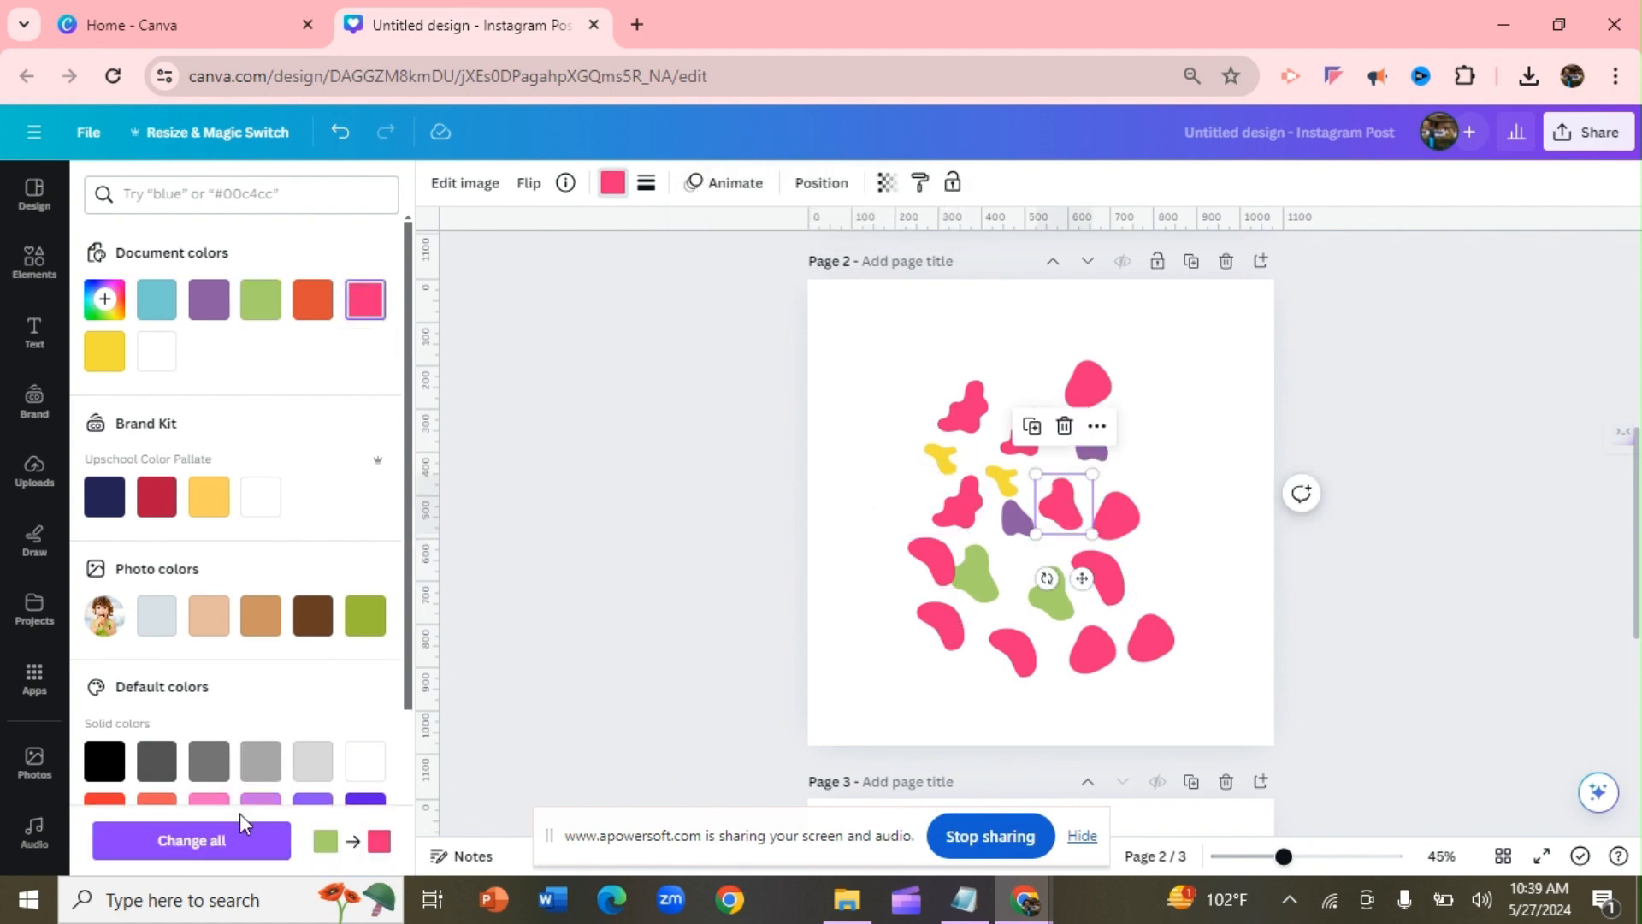
pyautogui.click(240, 837)
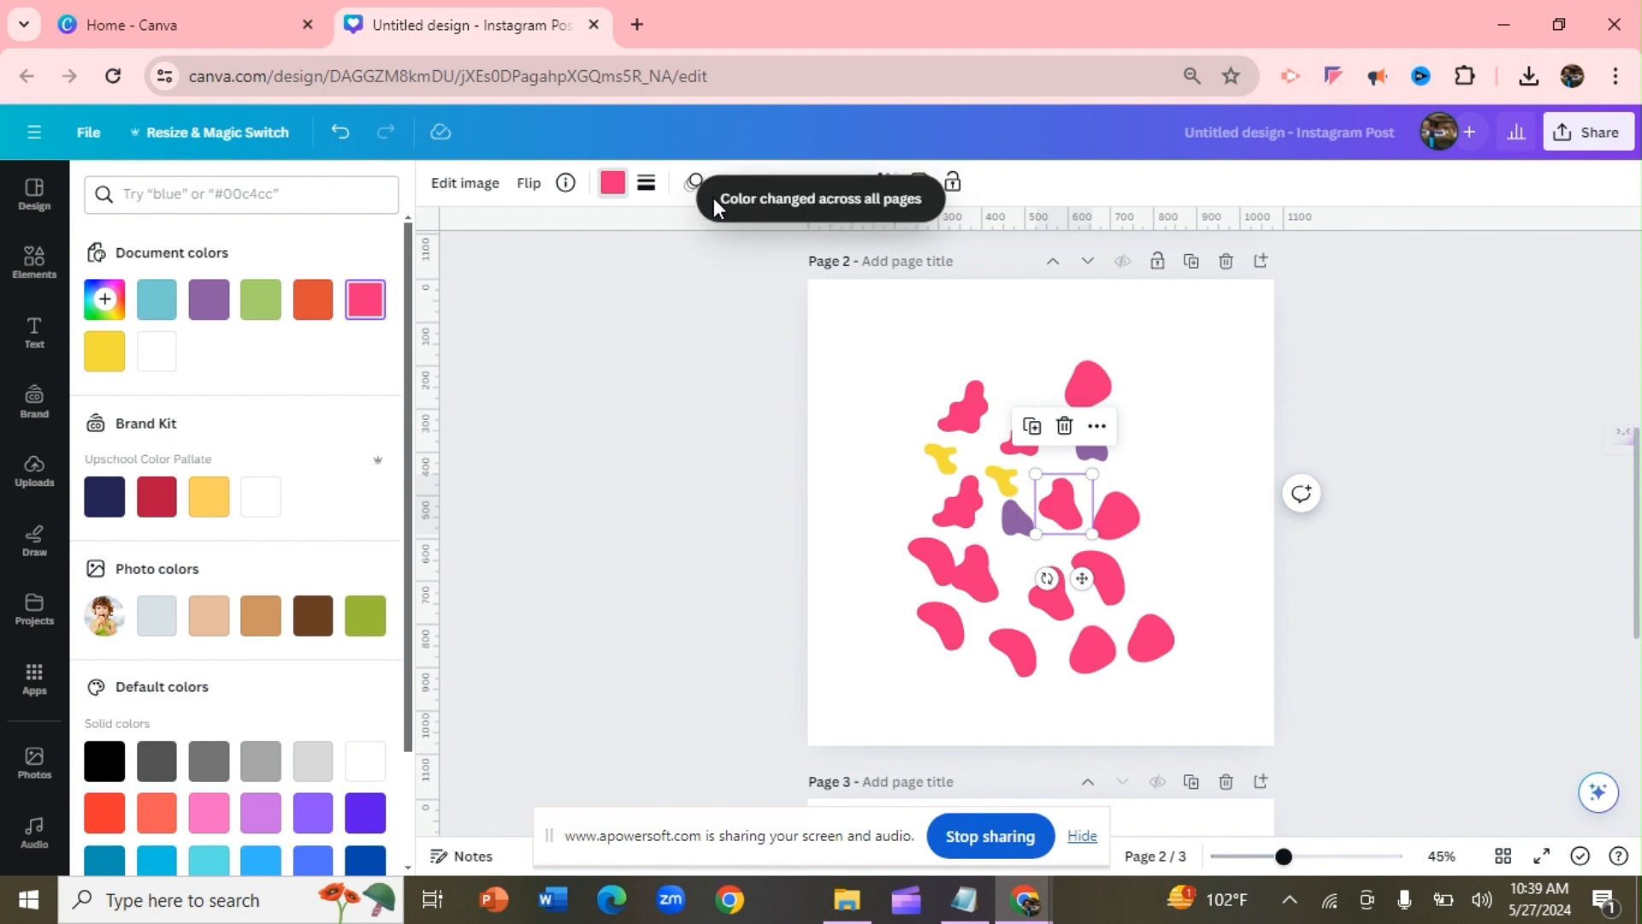
pyautogui.click(939, 453)
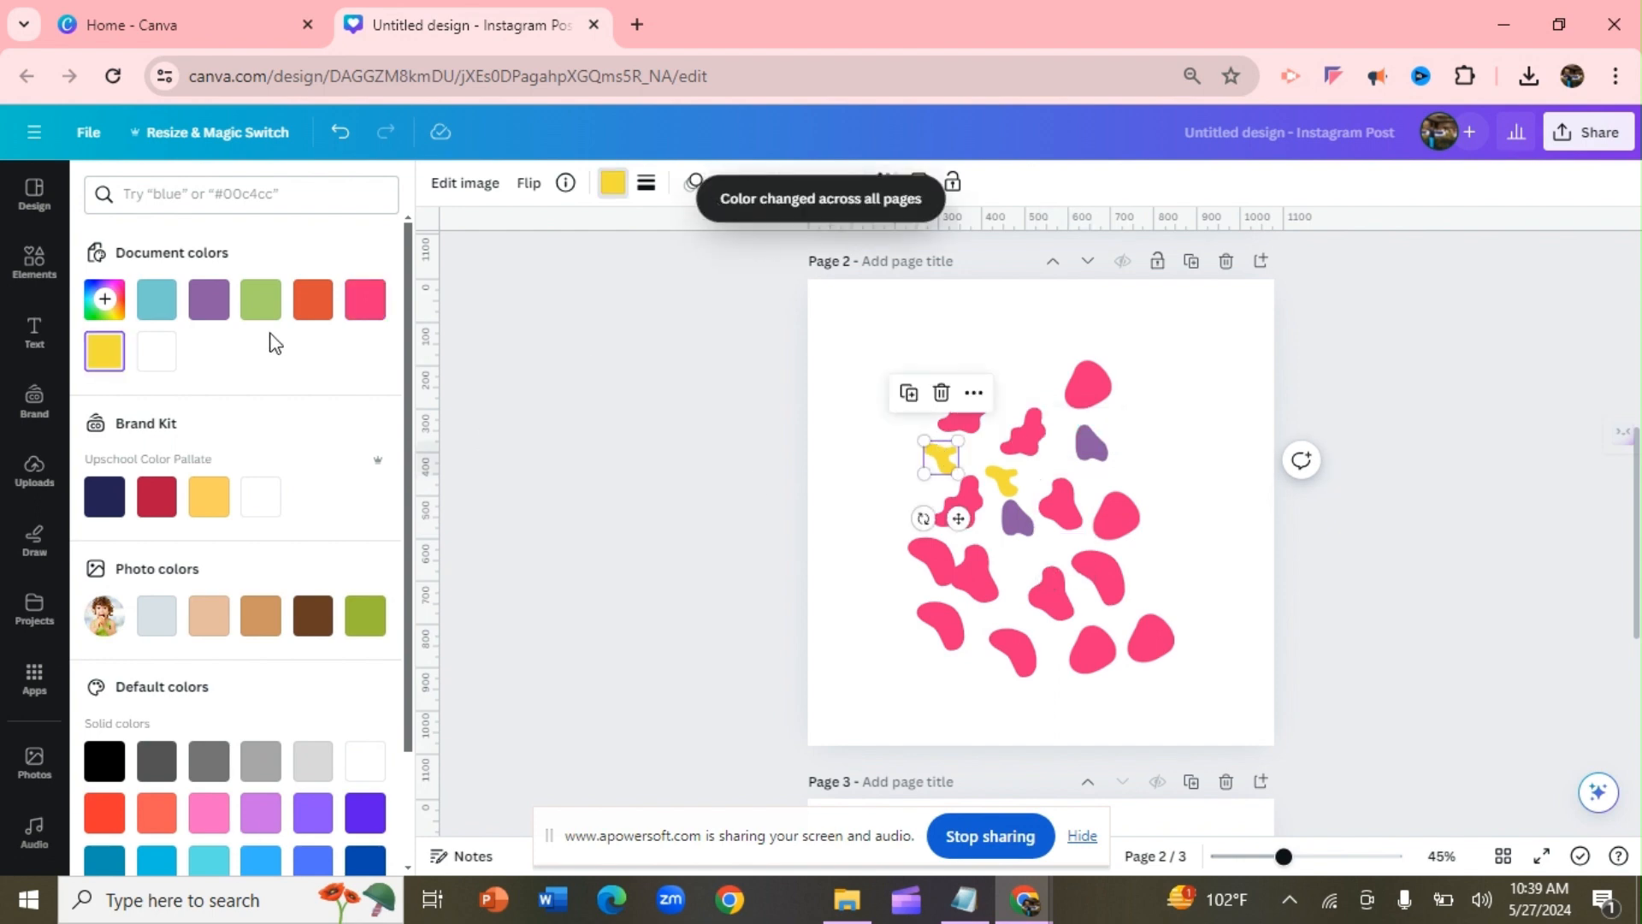
pyautogui.click(365, 301)
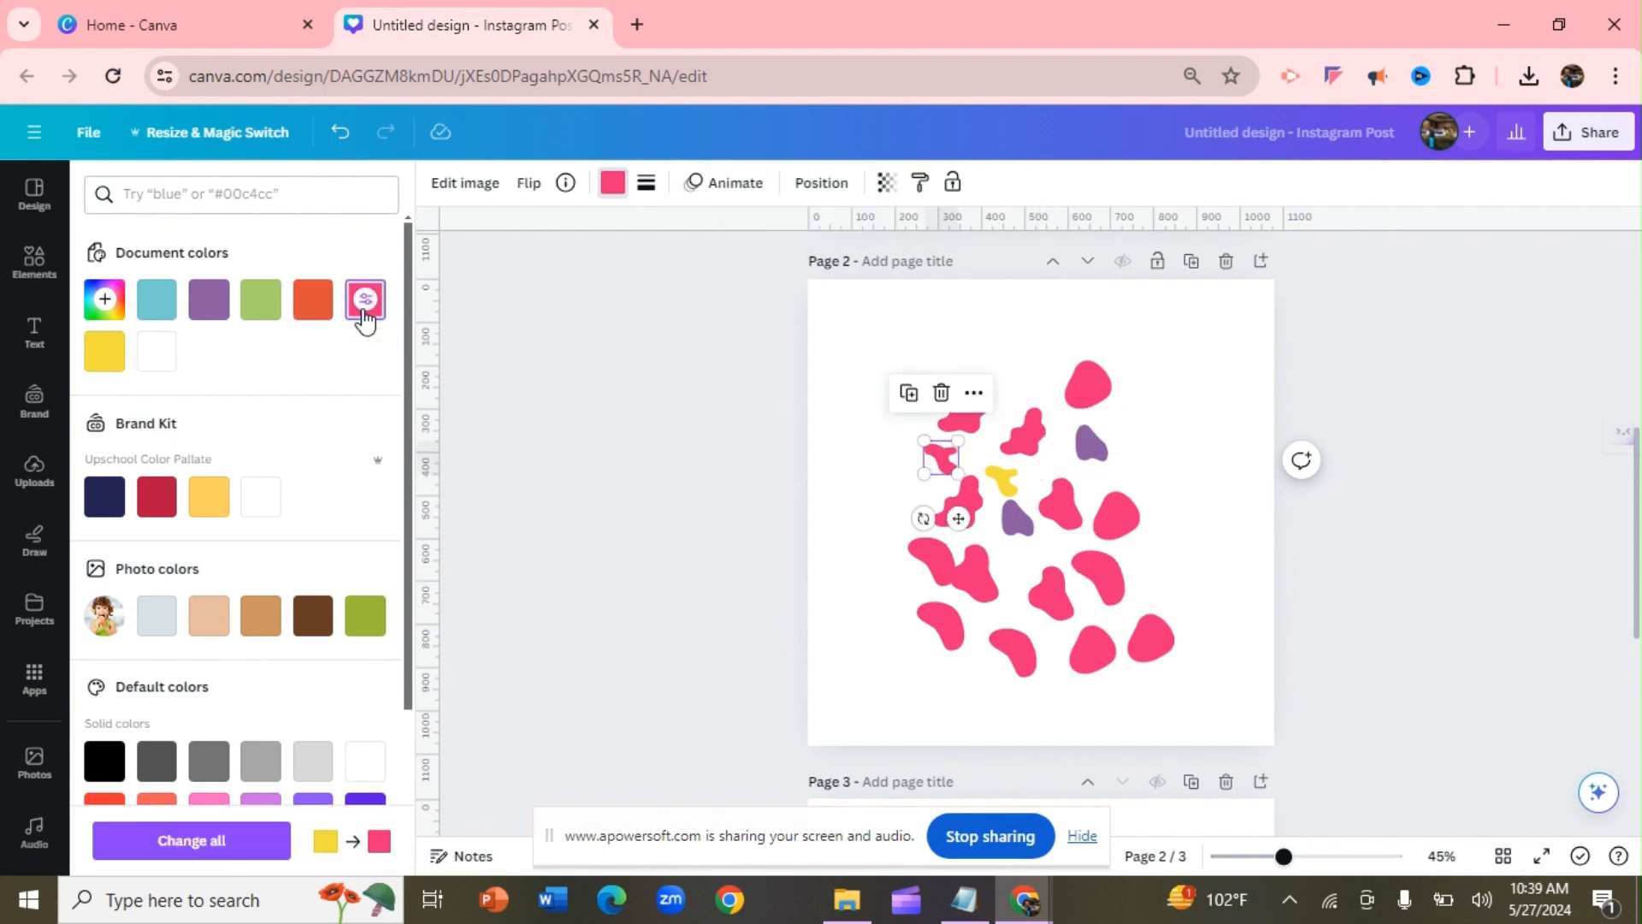
pyautogui.click(164, 843)
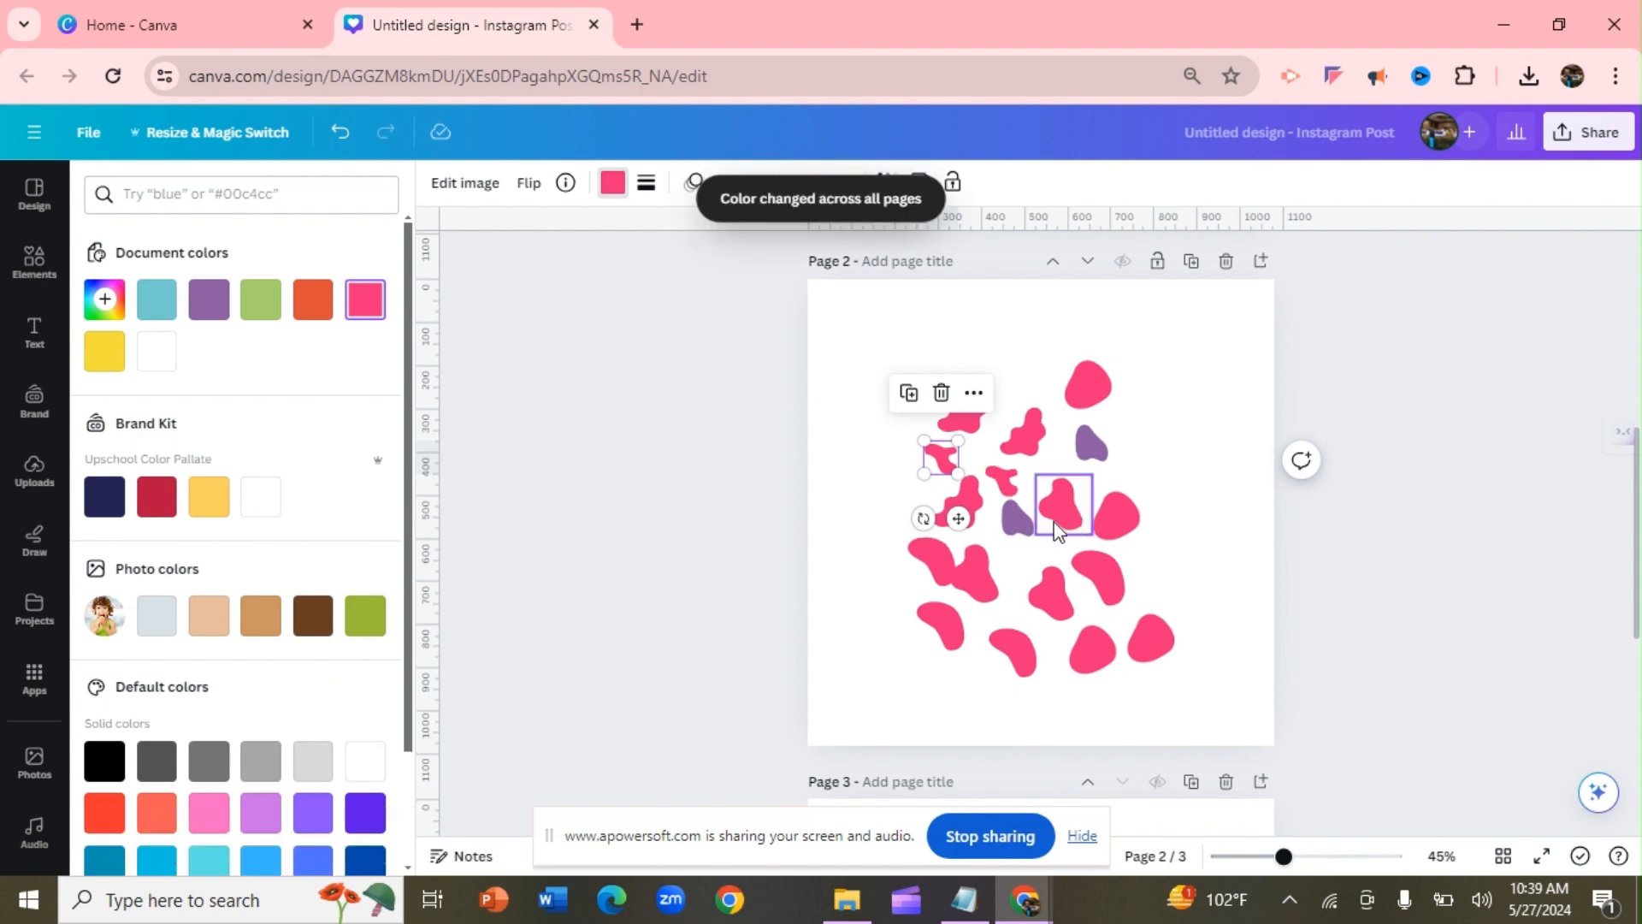
# Recolour all the purple blobs to the document pink #ee2a7b with Change all, then deselect them
pyautogui.click(1017, 519)
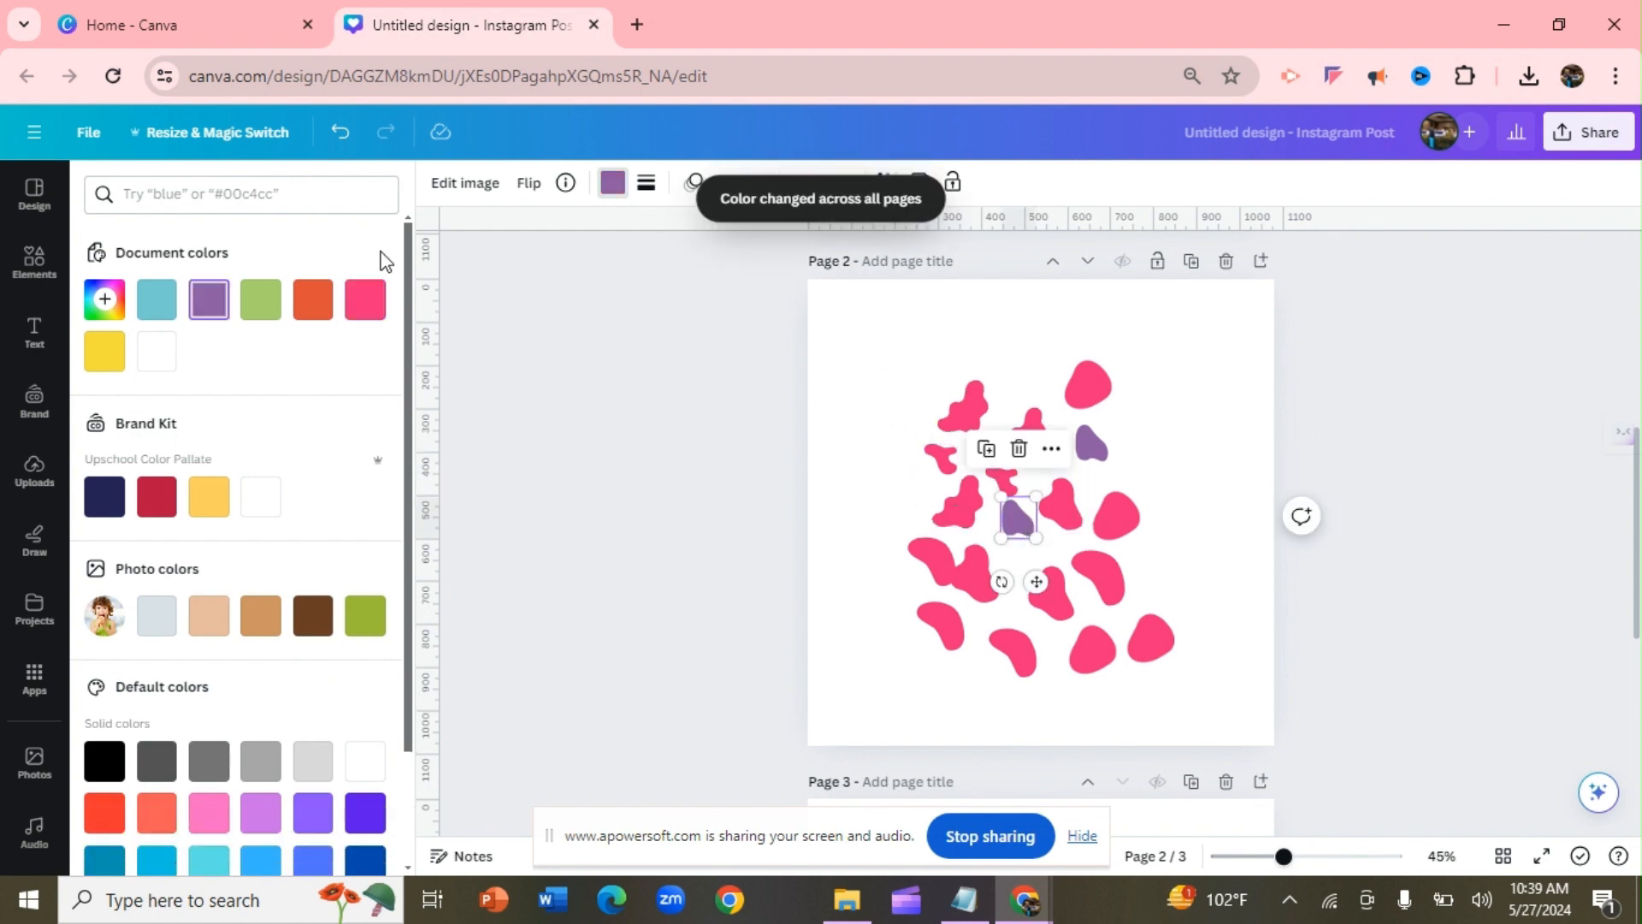
pyautogui.click(365, 301)
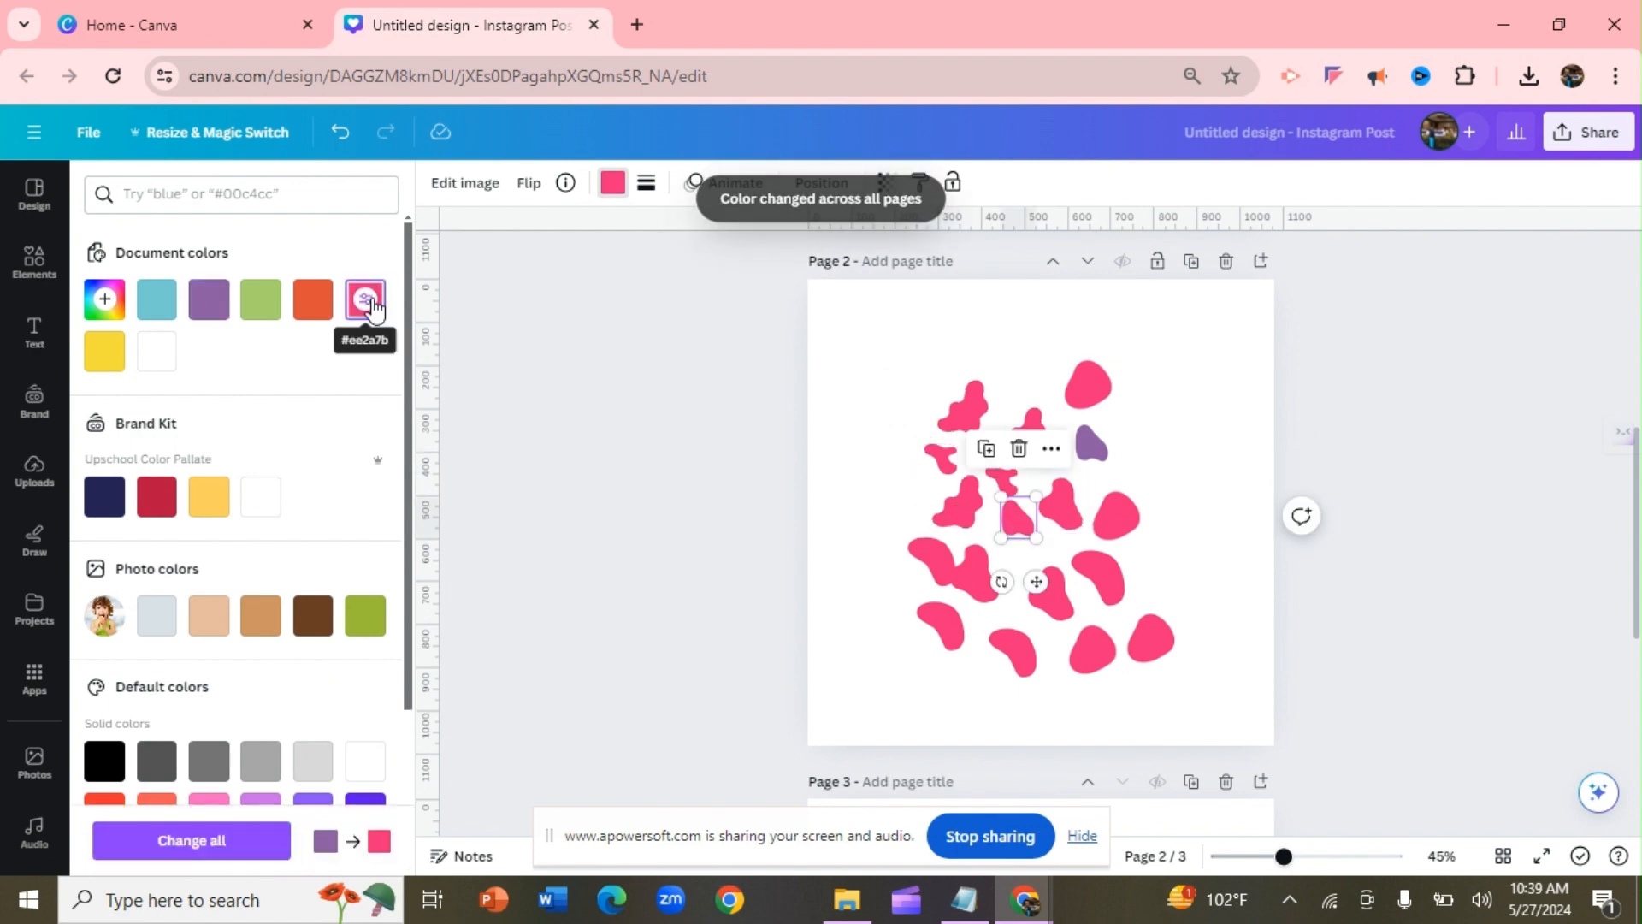
pyautogui.click(228, 843)
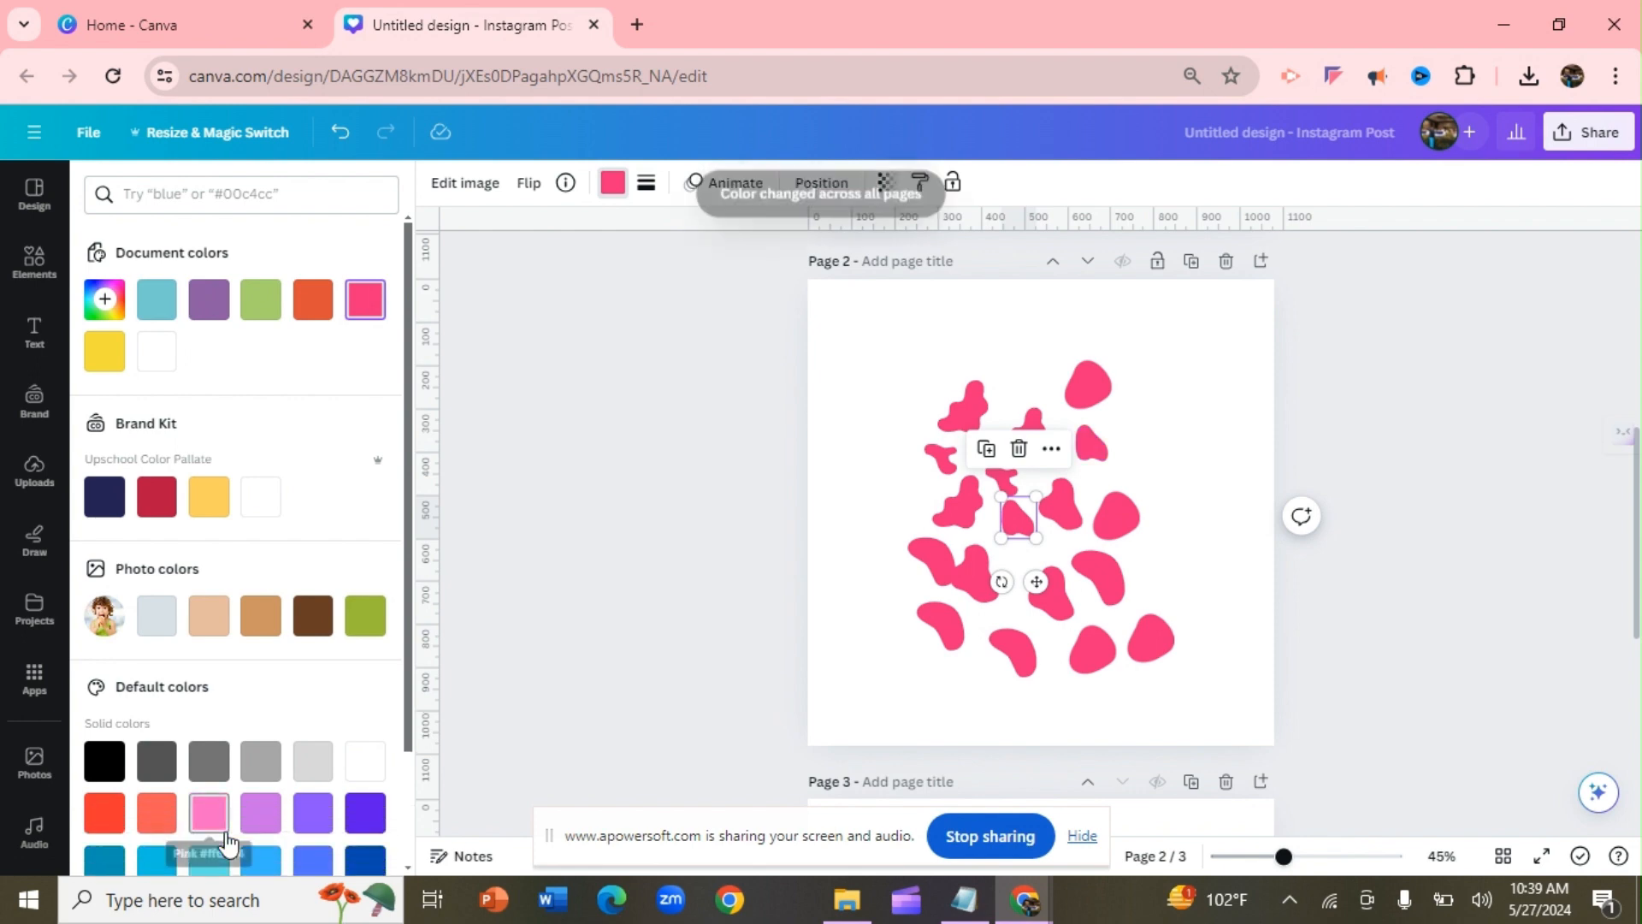
pyautogui.click(843, 557)
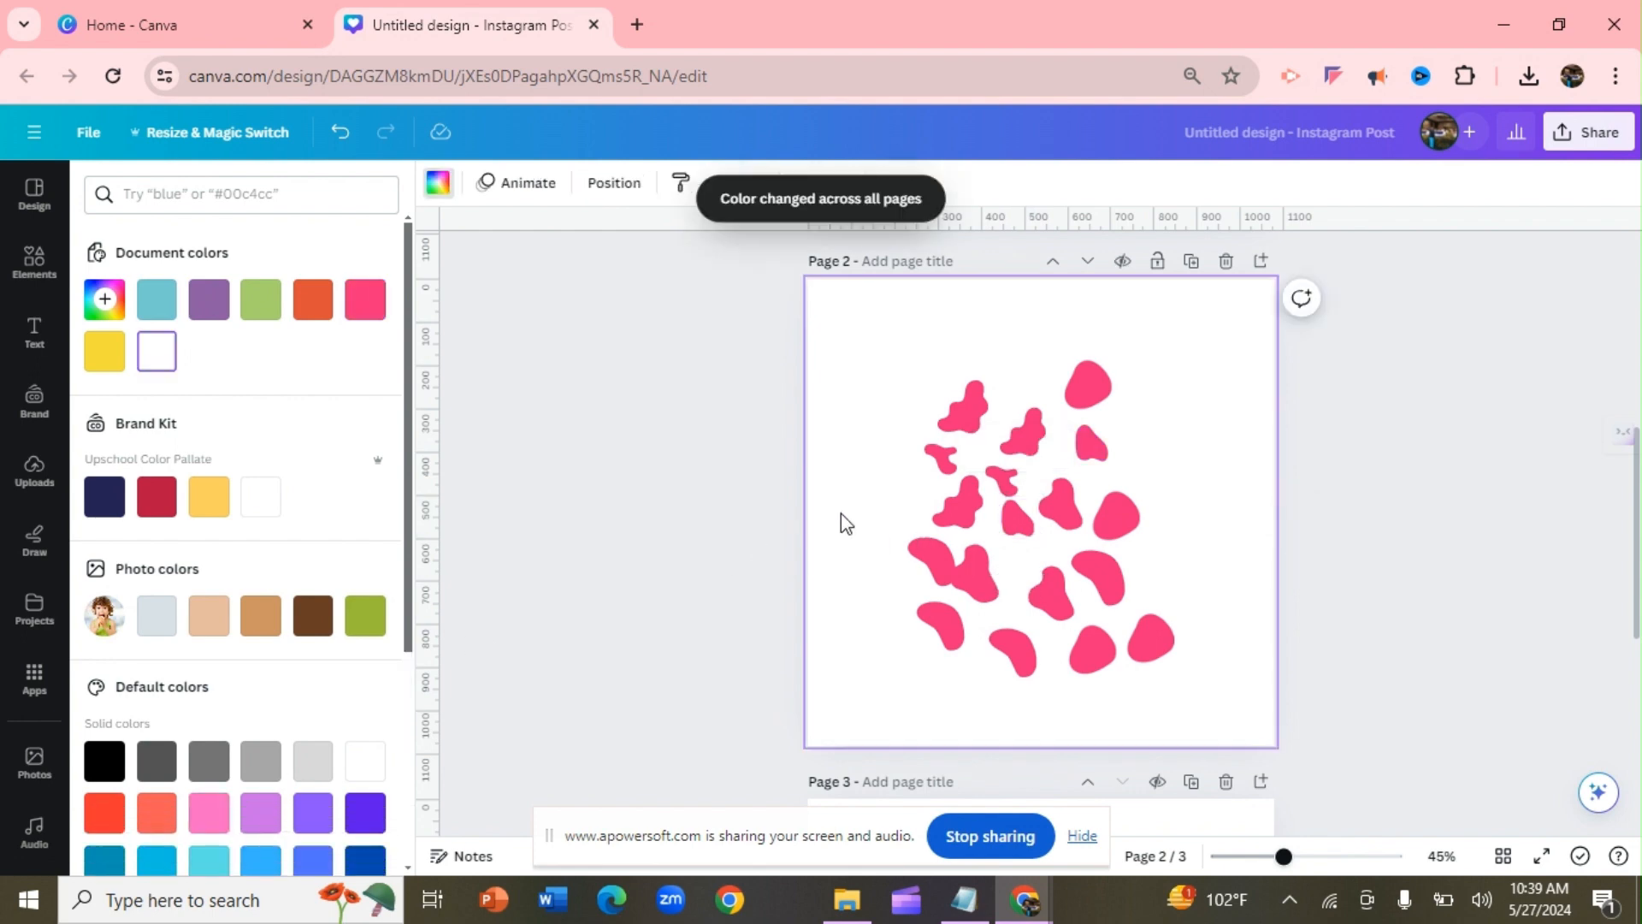
# Select all the pink blobs on page 2 and move them together slightly up and to the right
pyautogui.moveTo(897, 359); pyautogui.dragTo(1191, 699)
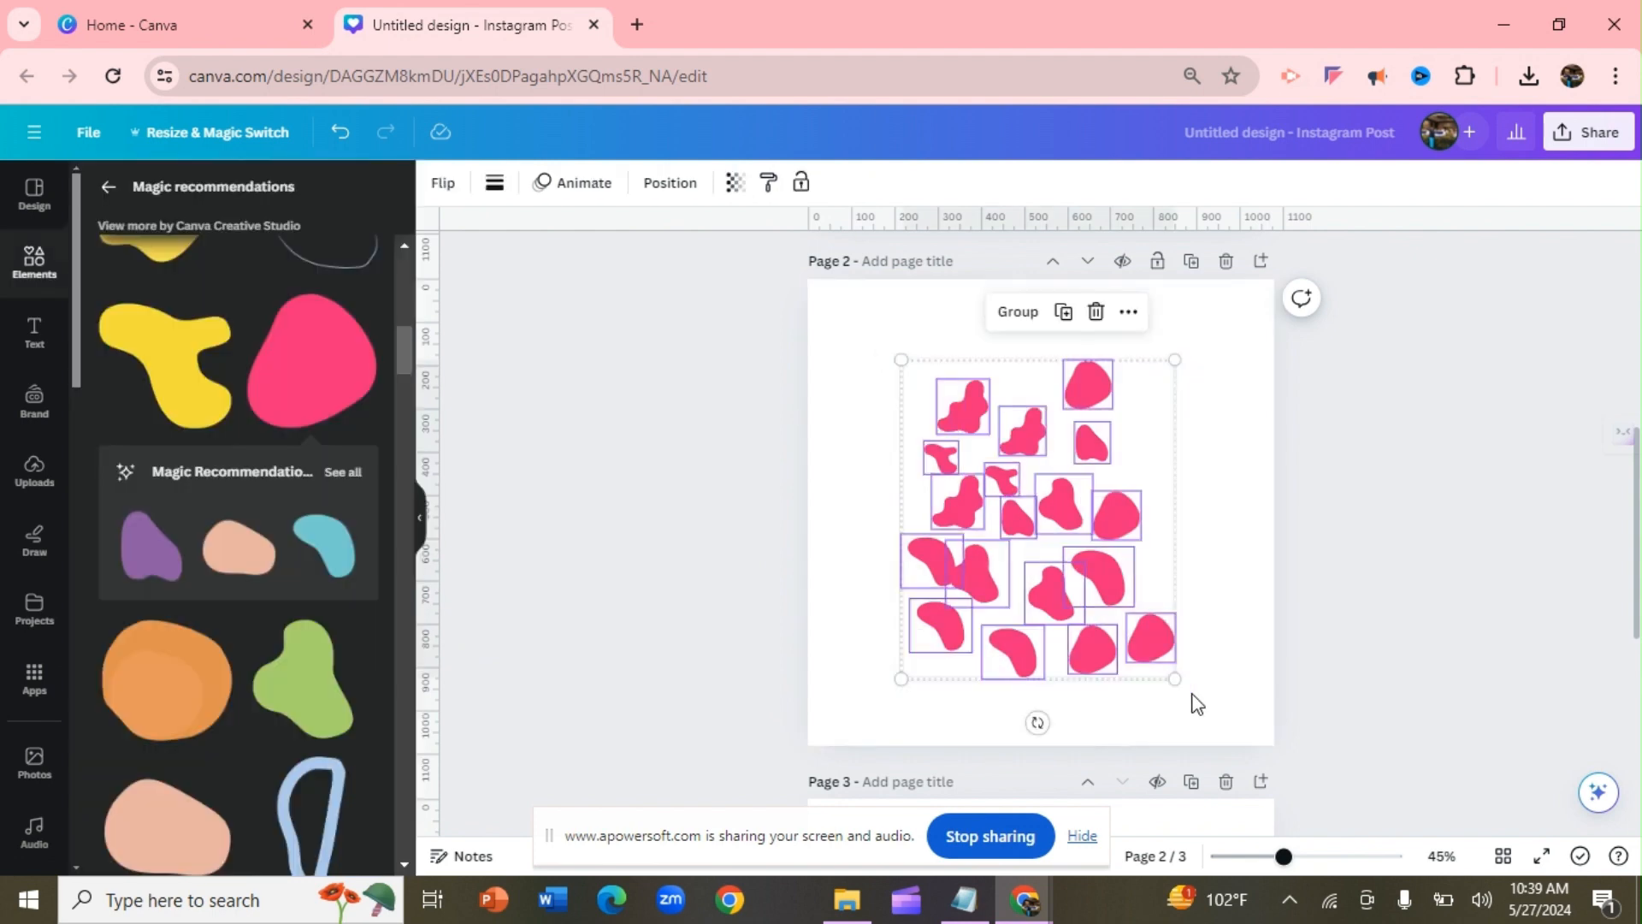
pyautogui.moveTo(1158, 428); pyautogui.dragTo(1156, 437)
pyautogui.click(813, 361)
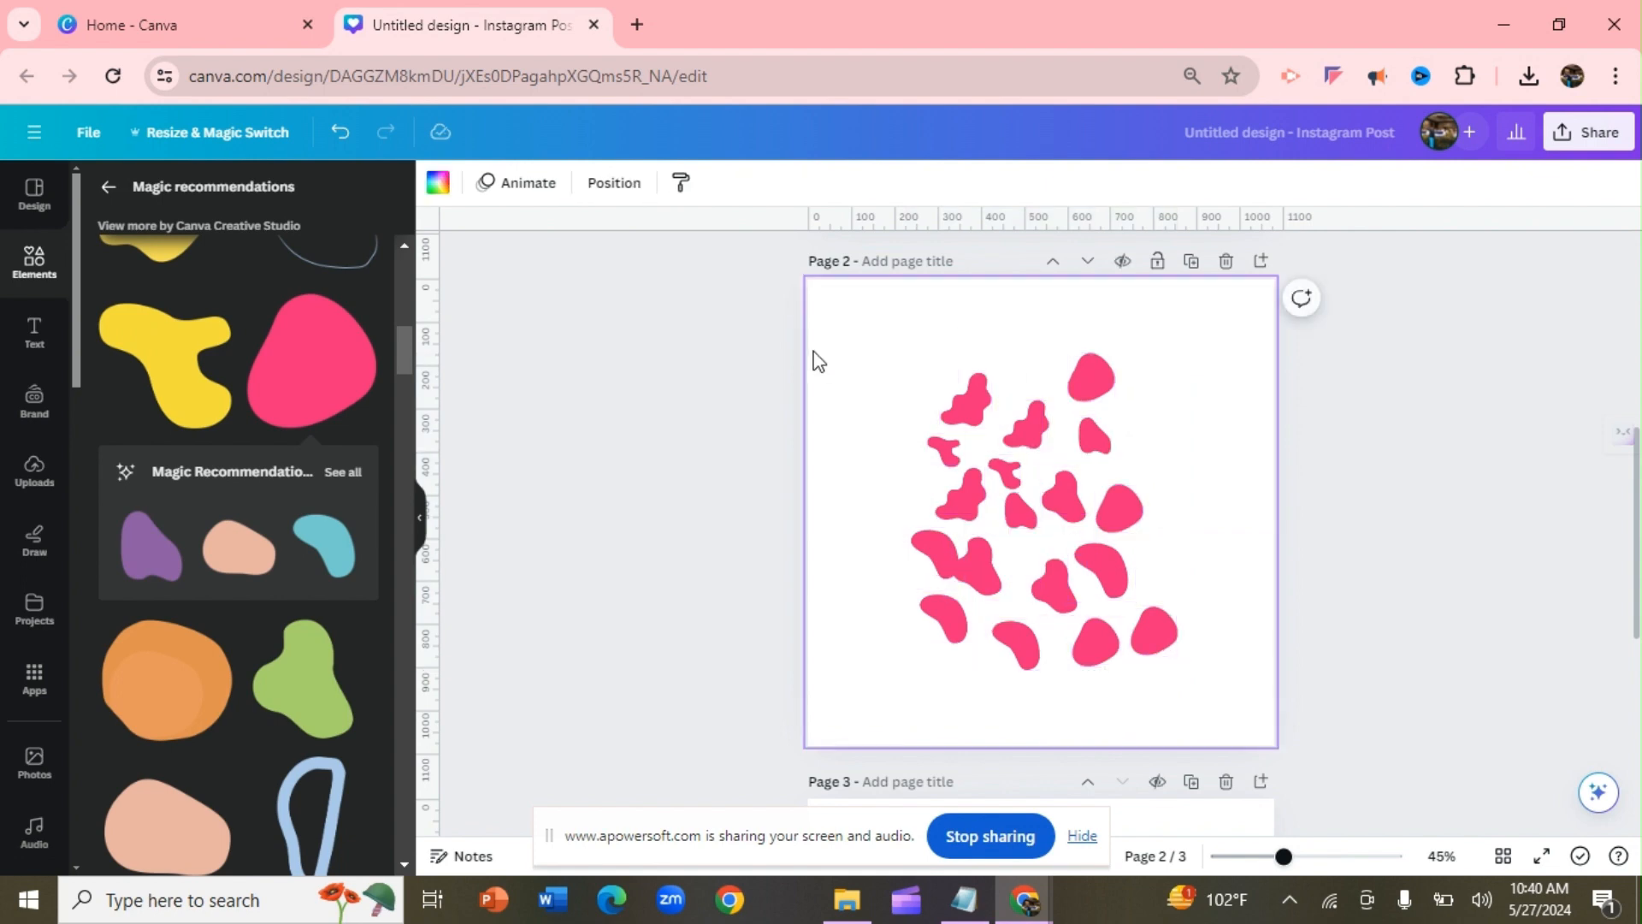
# Add a rectangle shape to page 2 and stretch it until it covers all the pink blobs
pyautogui.click(439, 185)
pyautogui.click(27, 289)
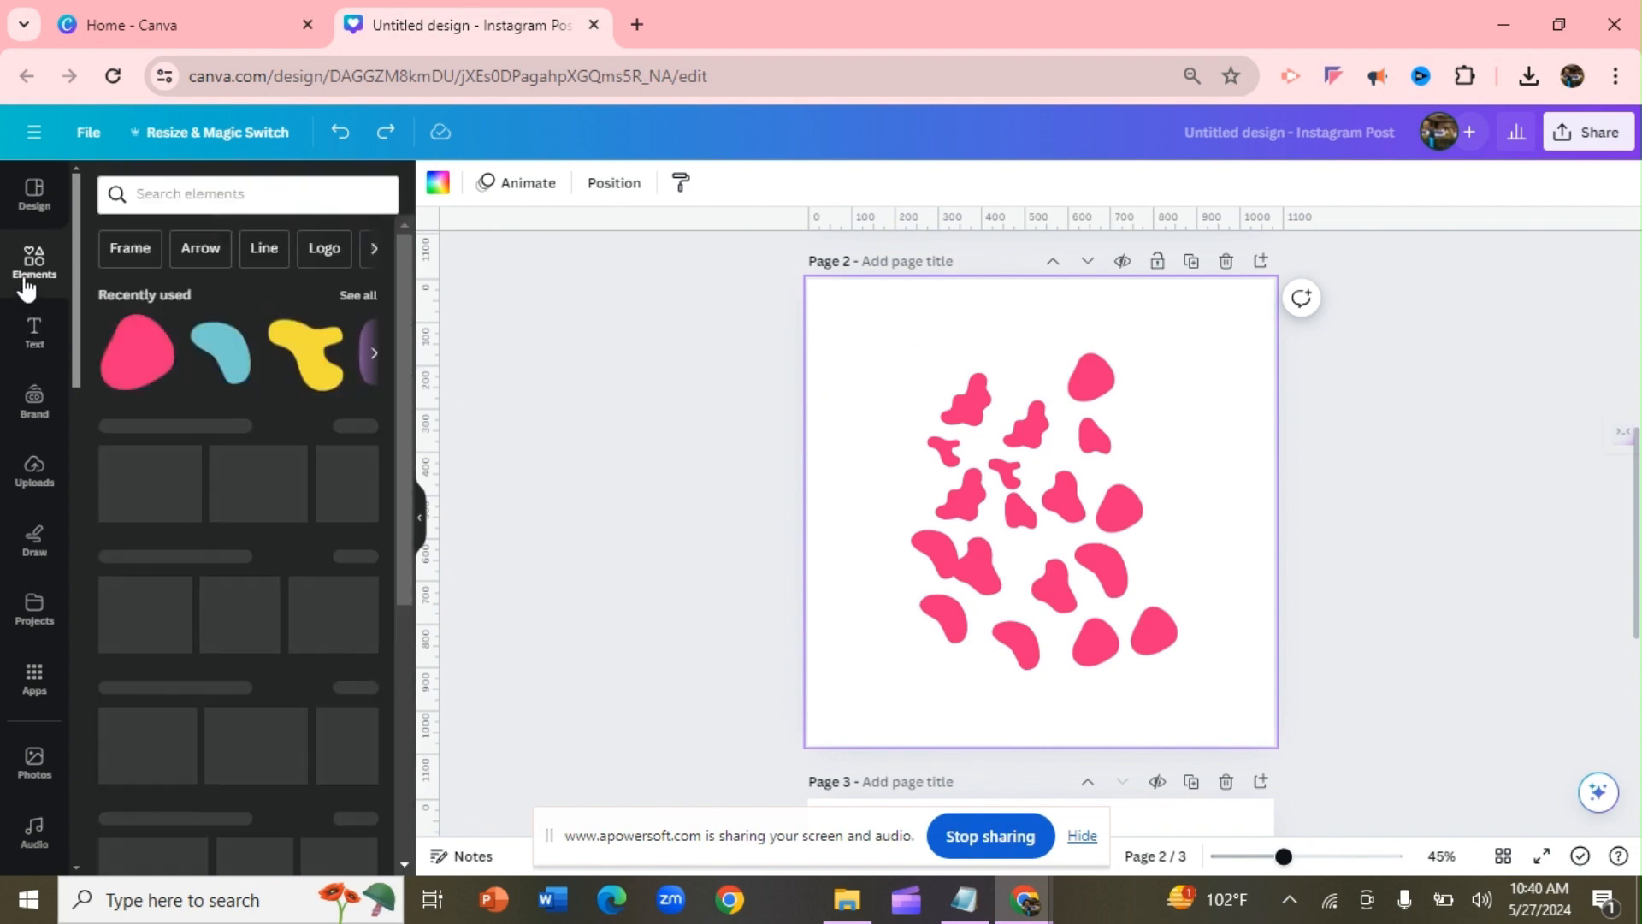
pyautogui.click(225, 193)
pyautogui.write('re')
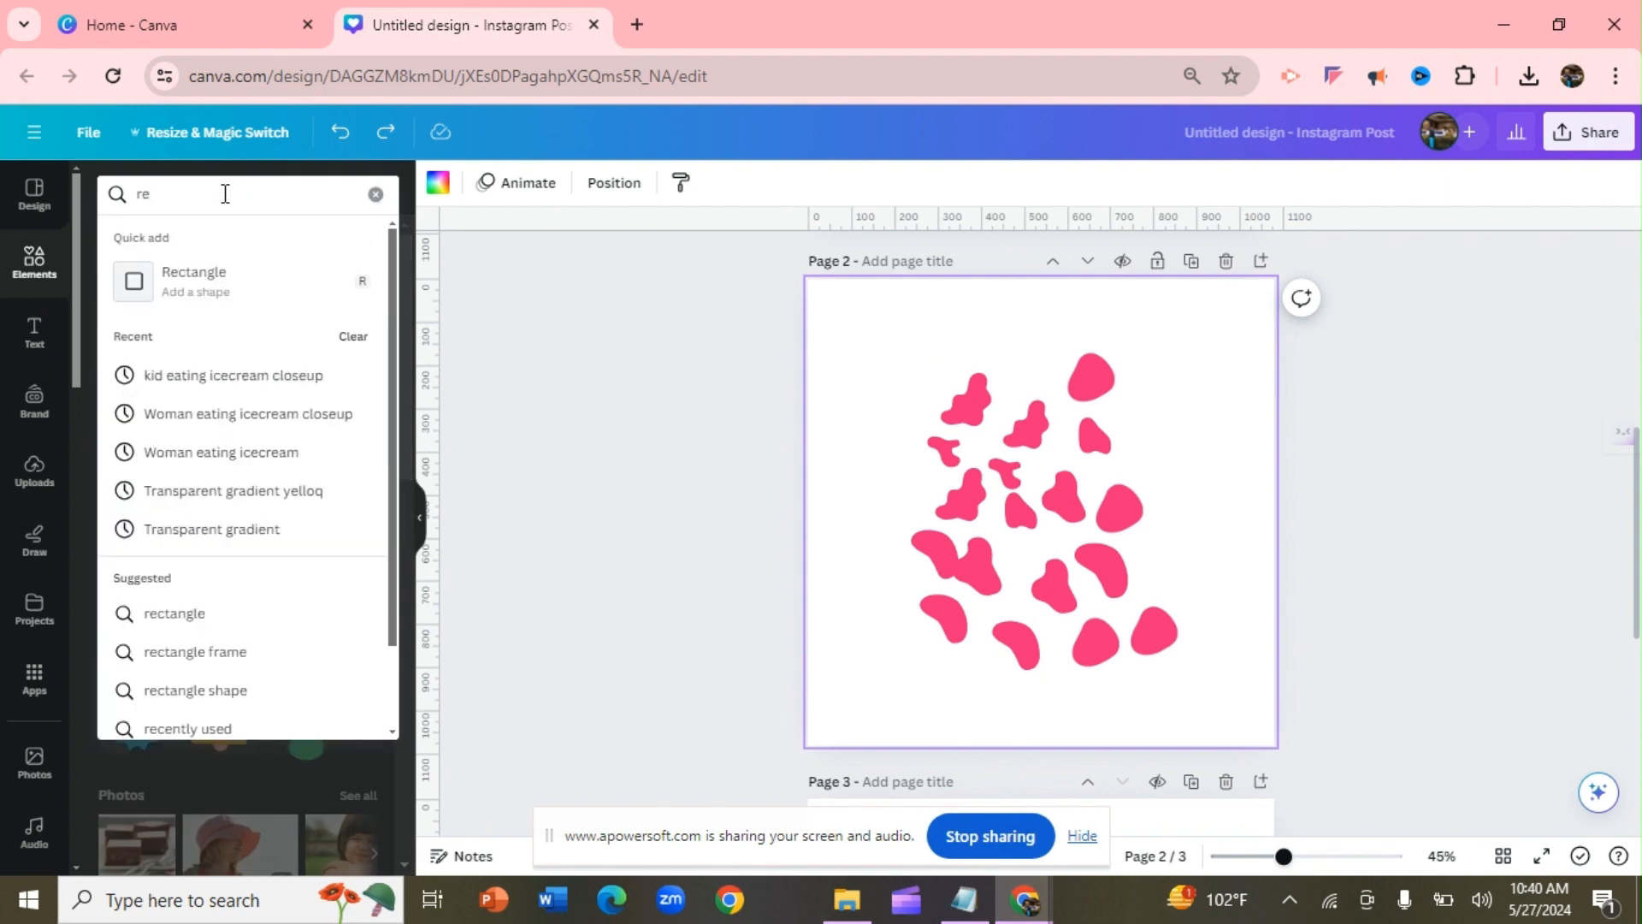
pyautogui.click(216, 289)
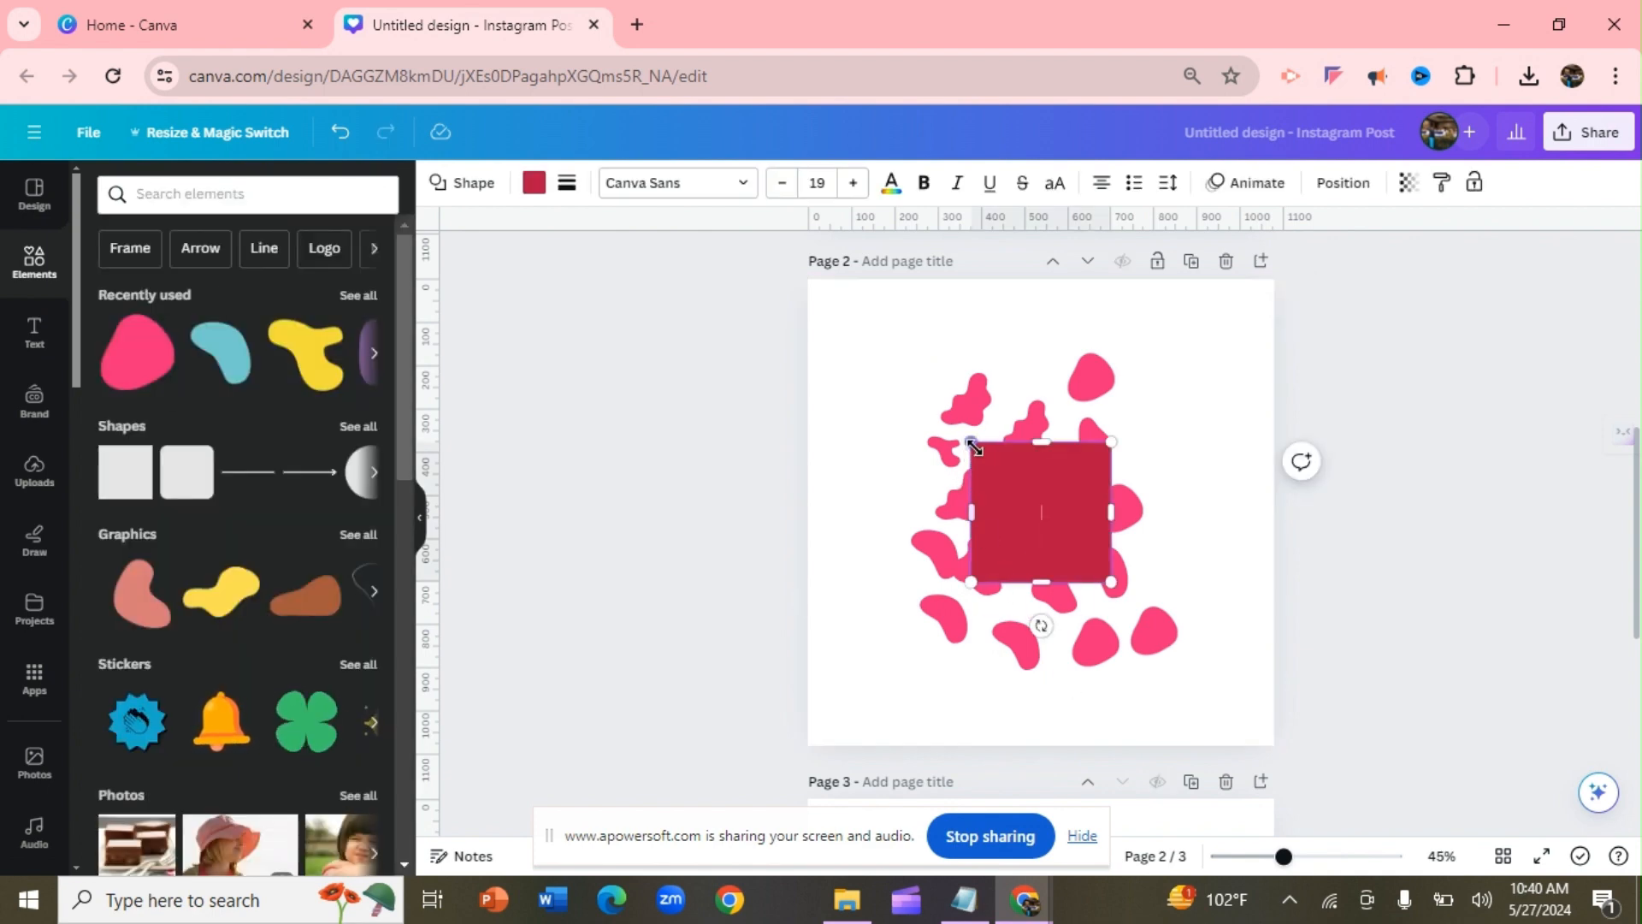
pyautogui.moveTo(972, 442); pyautogui.dragTo(897, 336)
pyautogui.moveTo(1111, 582); pyautogui.dragTo(1198, 650)
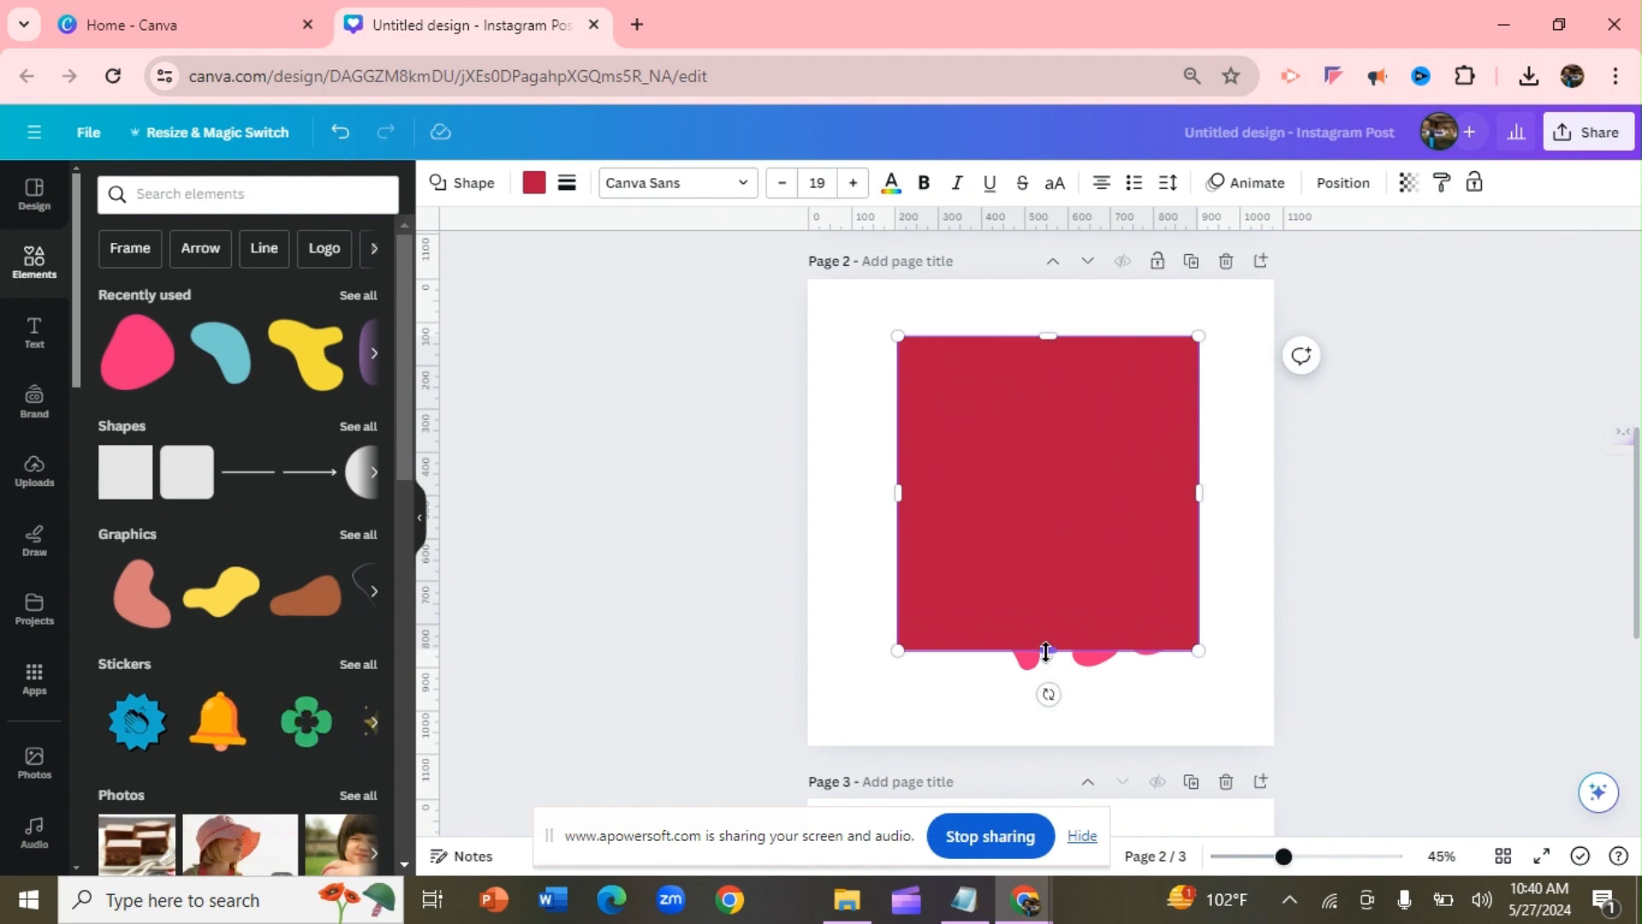
pyautogui.moveTo(1048, 651); pyautogui.dragTo(1052, 678)
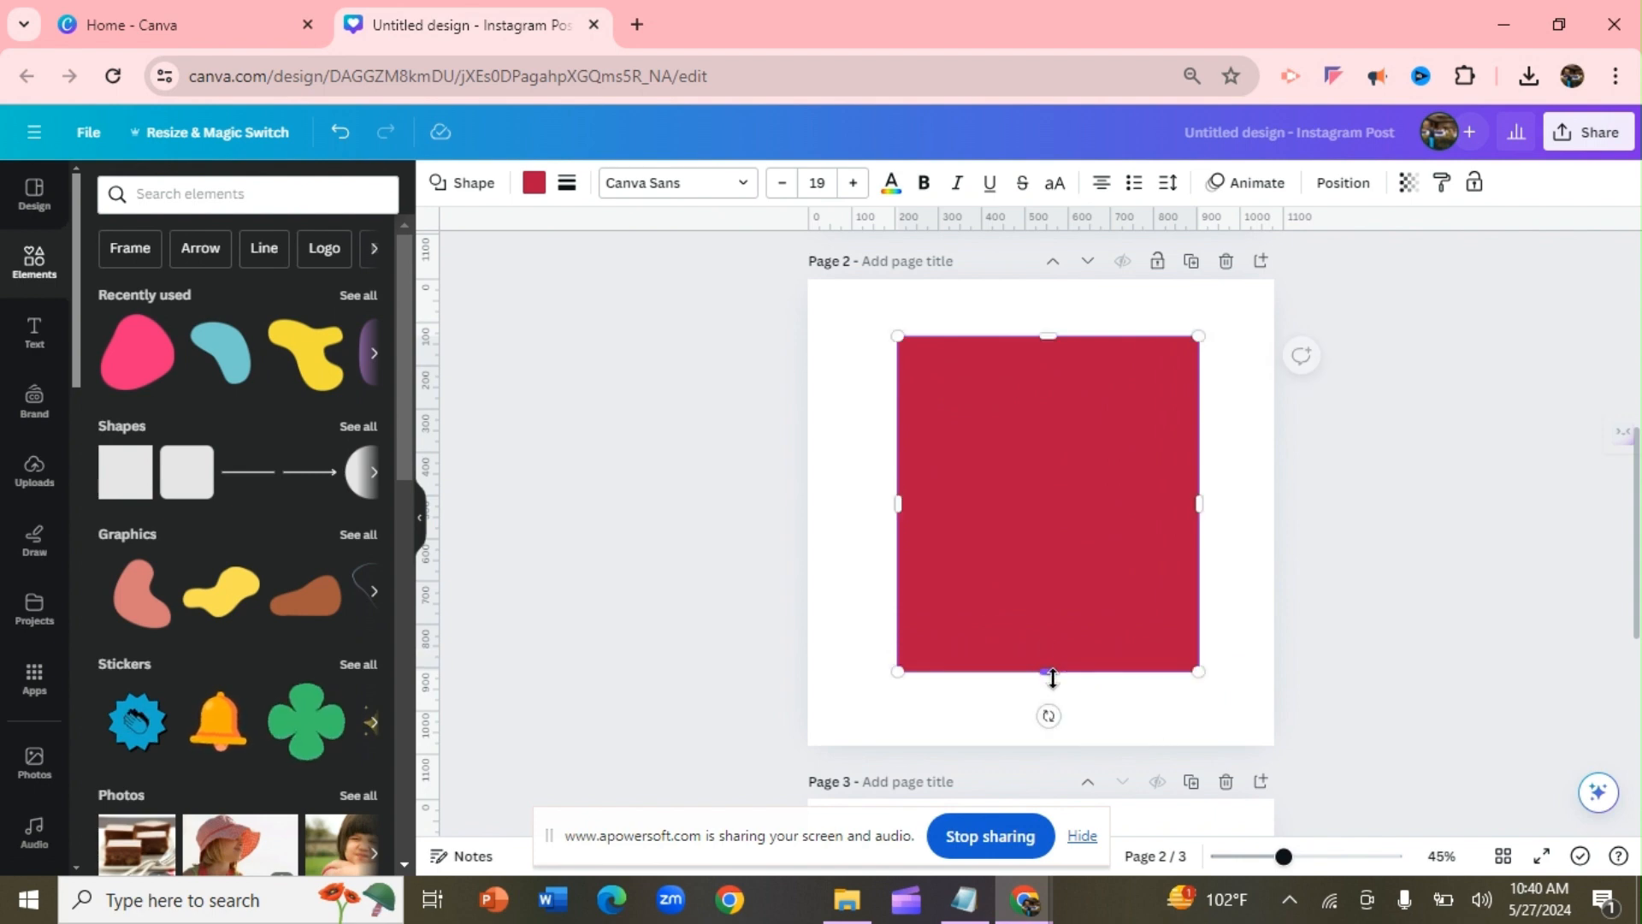
# Send the red rectangle to the back behind the pink blobs and shift it slightly to the left
pyautogui.rightClick(1042, 459)
pyautogui.click(1035, 514)
pyautogui.rightClick(1035, 514)
pyautogui.click(1168, 645)
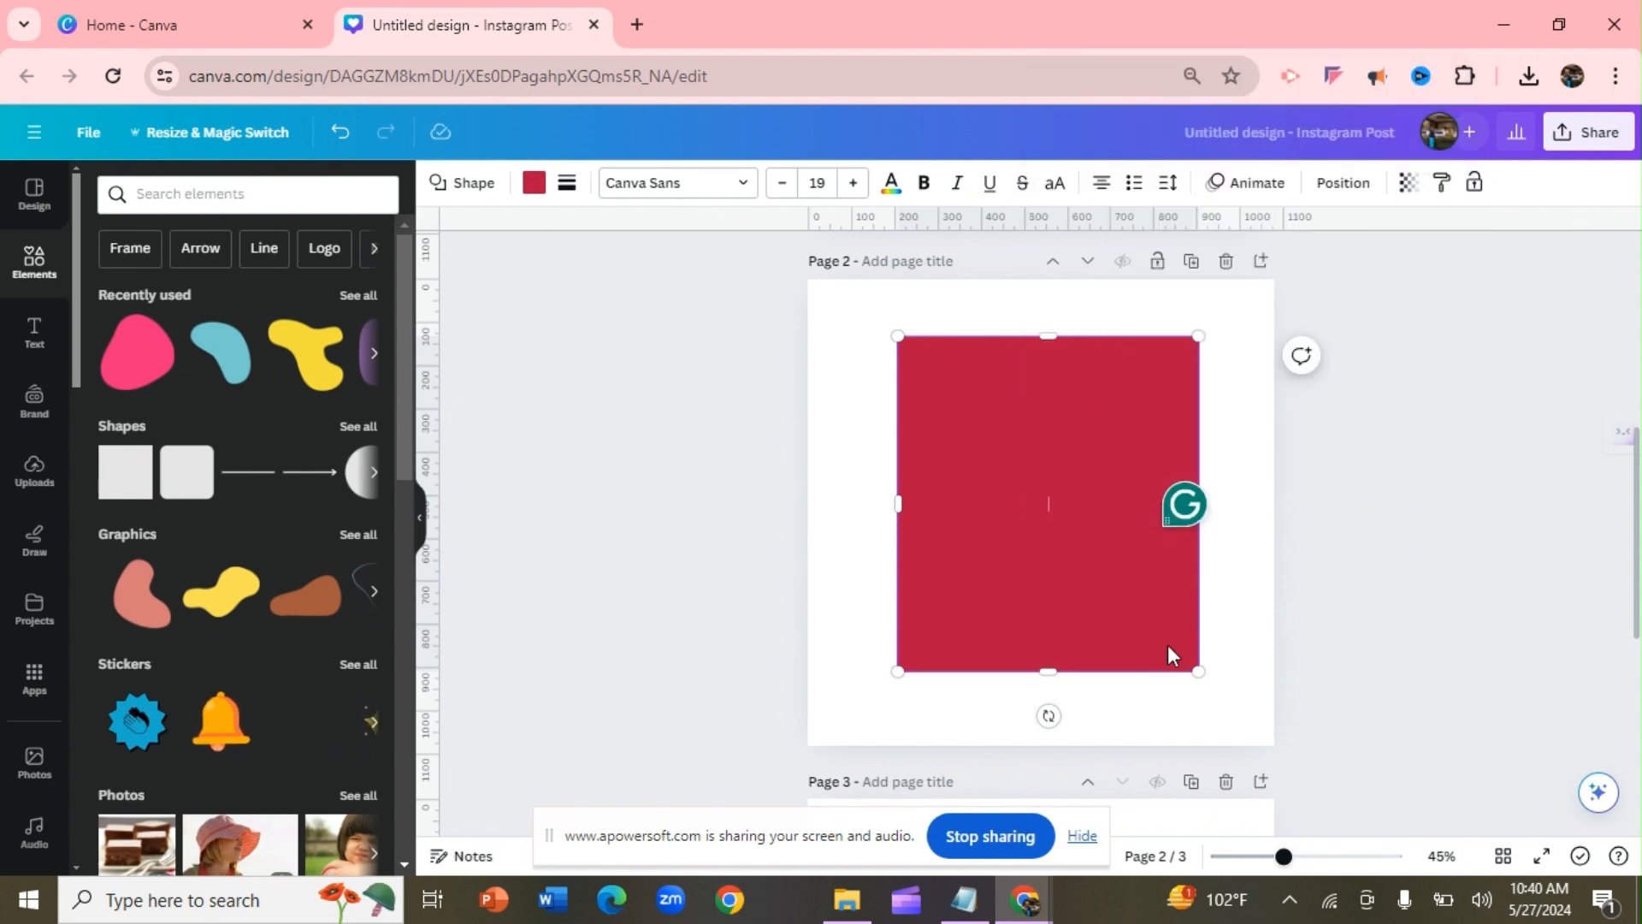
pyautogui.click(1230, 637)
pyautogui.click(1147, 581)
pyautogui.rightClick(1148, 581)
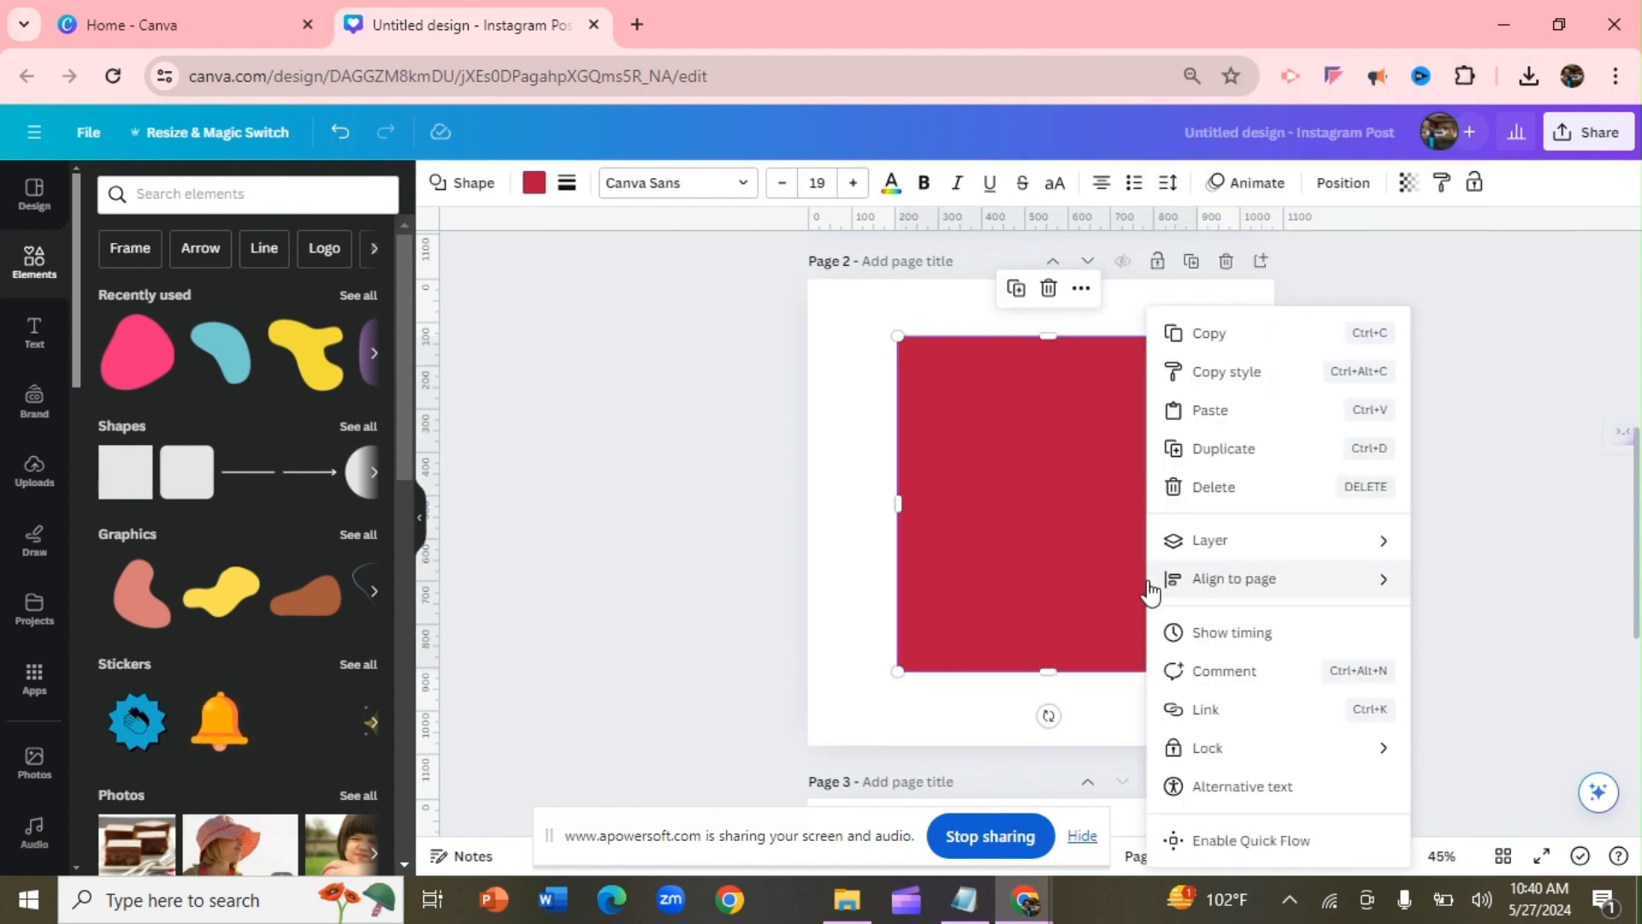
pyautogui.moveTo(1254, 557)
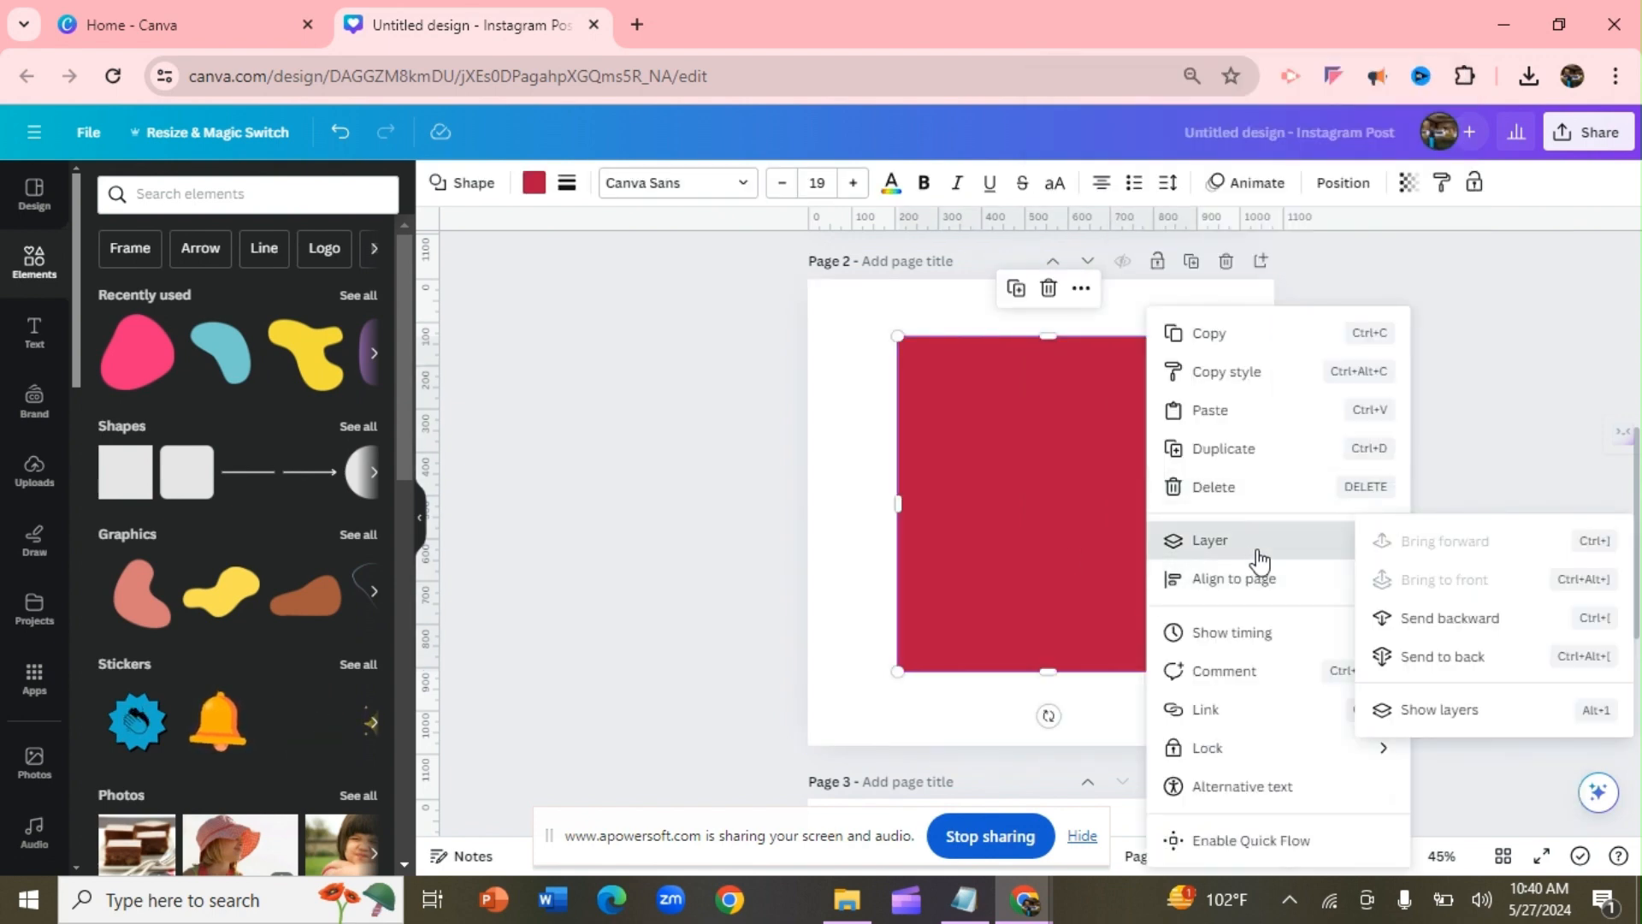
pyautogui.click(1433, 657)
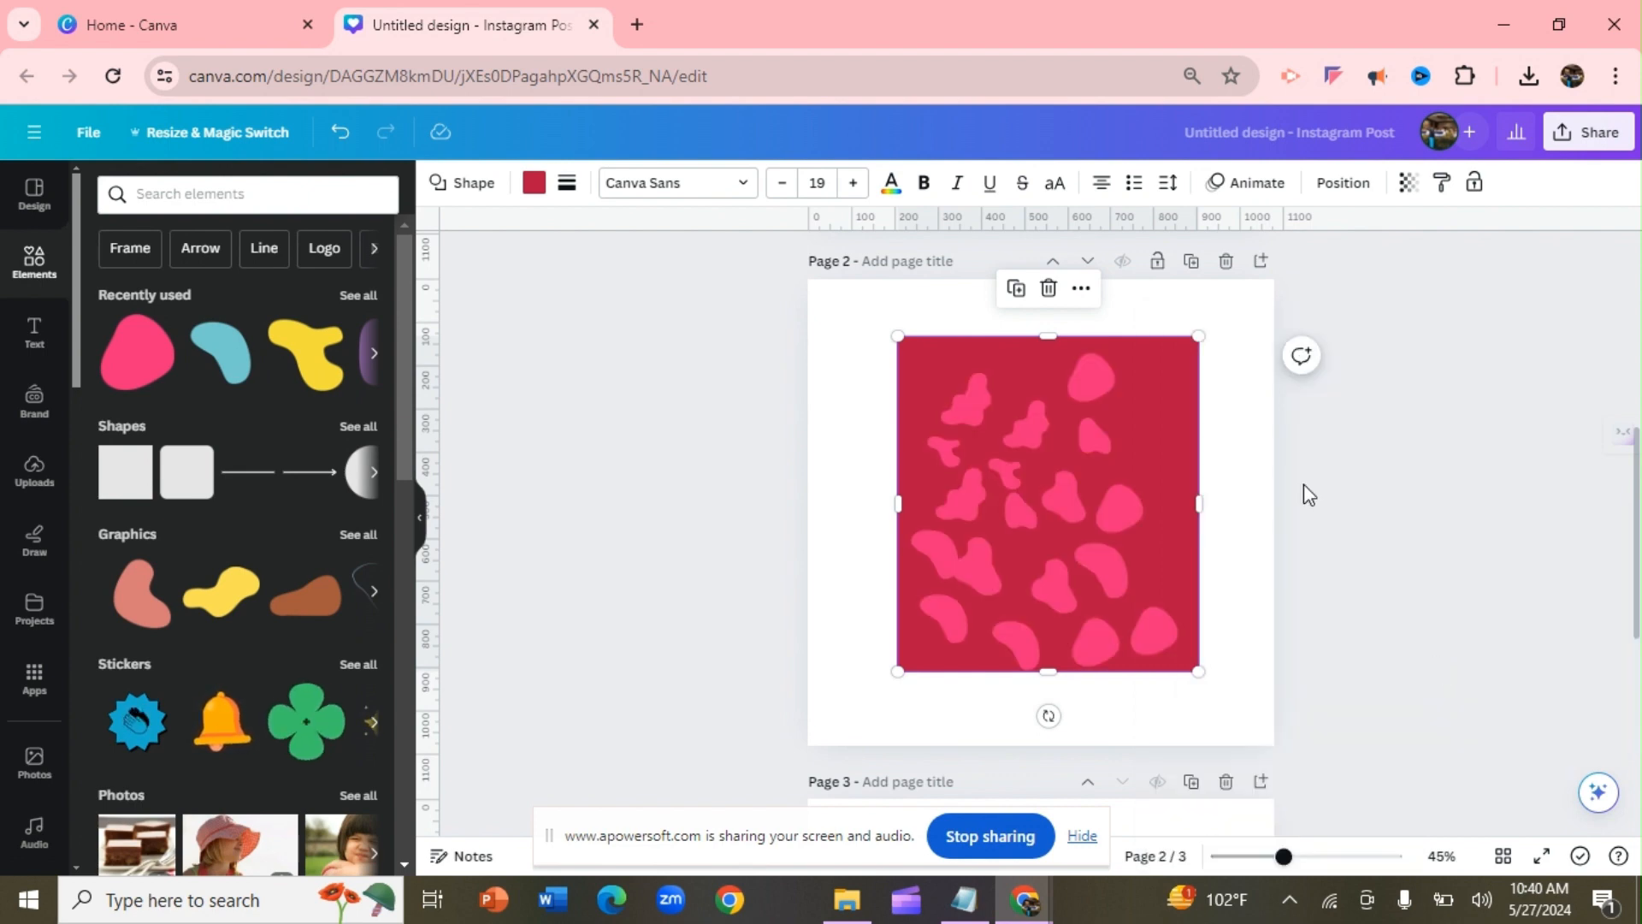
pyautogui.moveTo(1177, 490); pyautogui.dragTo(1167, 487)
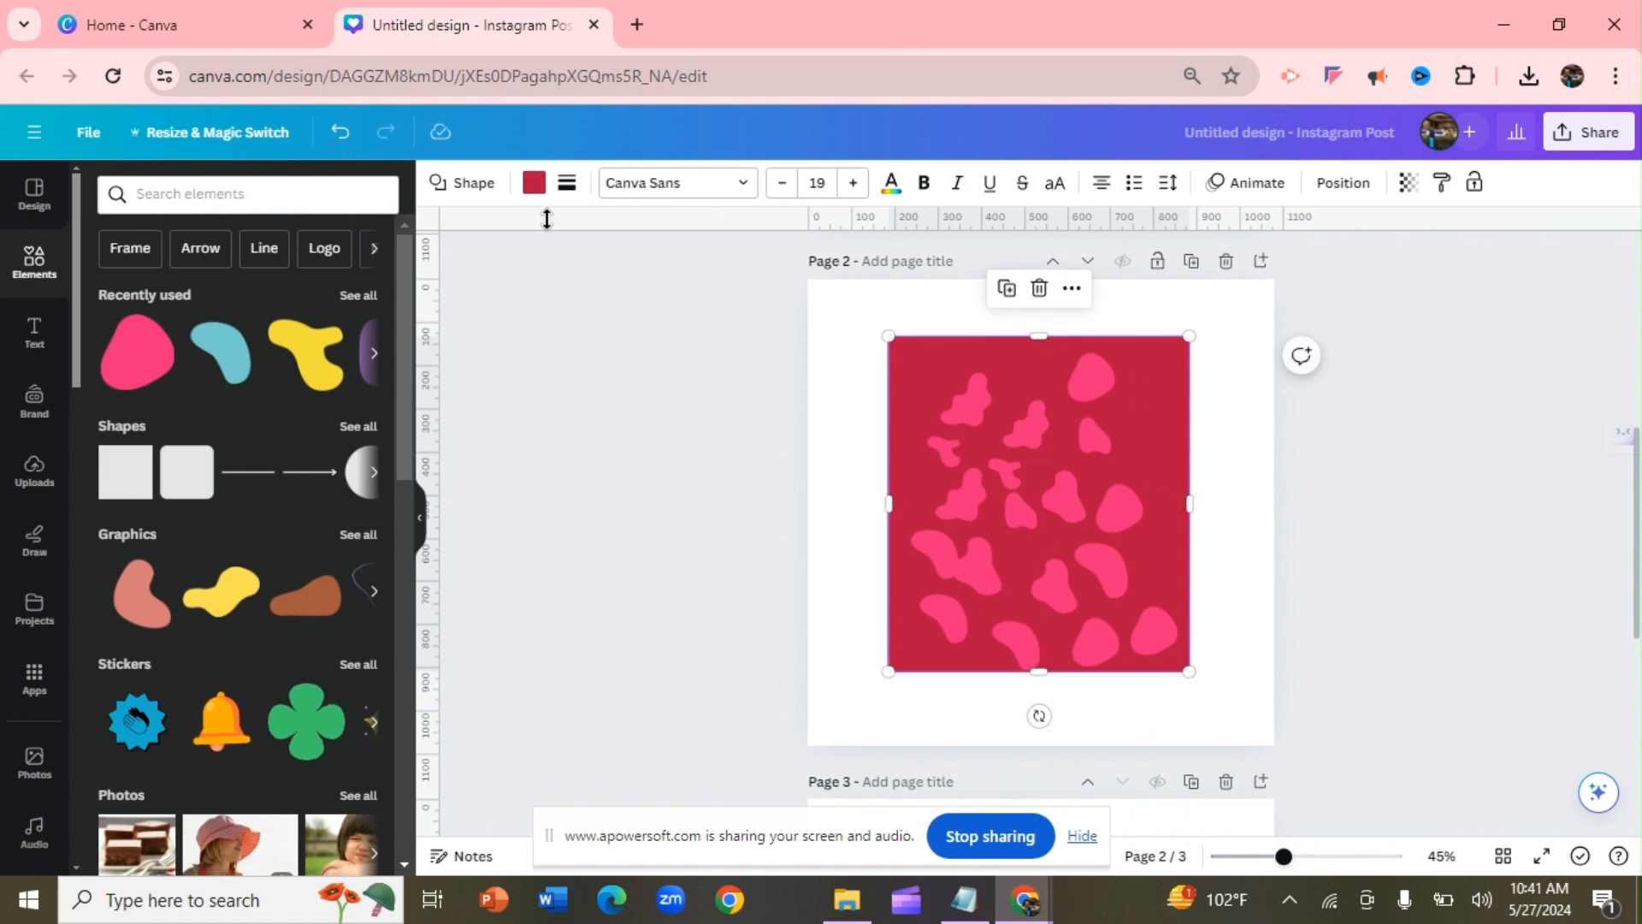
# Fill the rectangle with the Brand Kit white and set page 2's background to the document pink
pyautogui.click(535, 192)
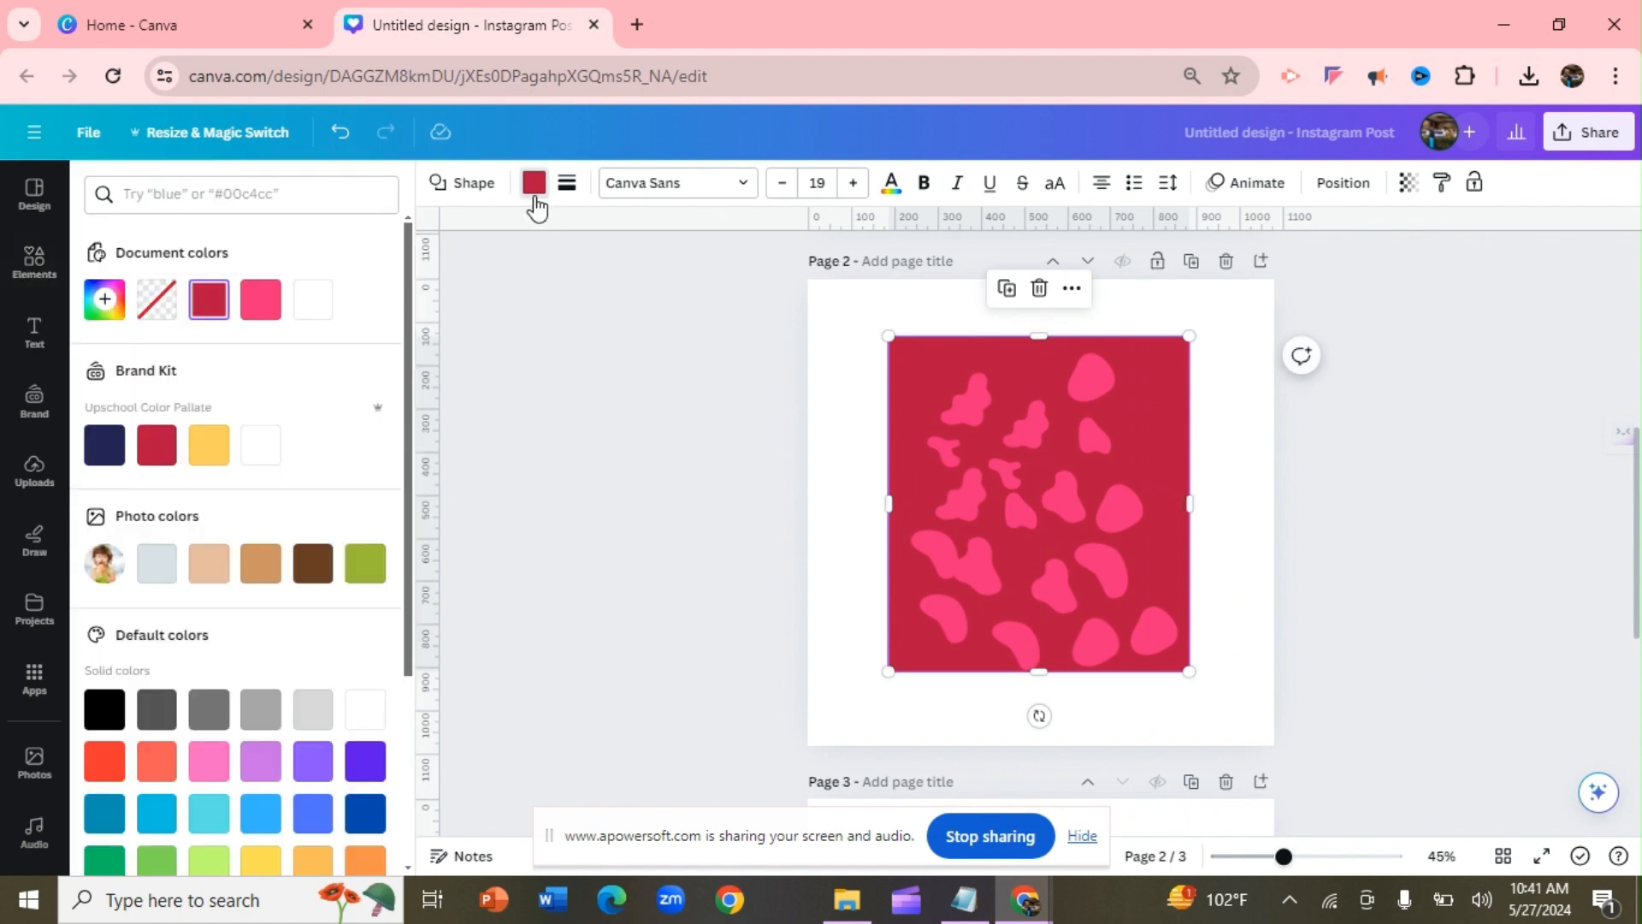
pyautogui.click(262, 453)
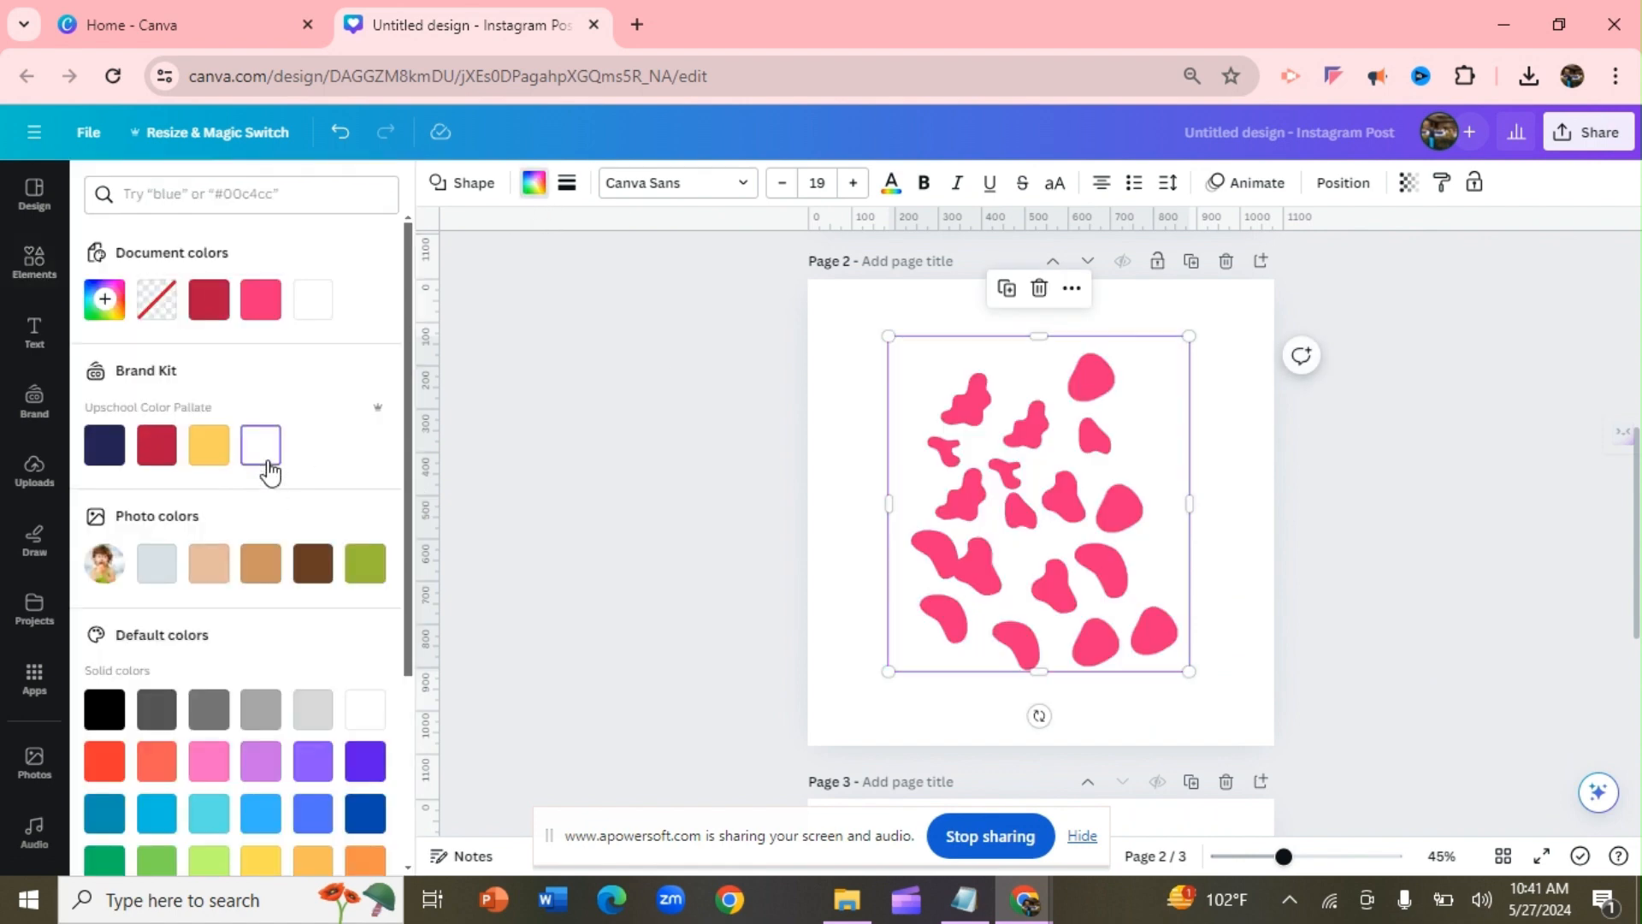
pyautogui.click(823, 419)
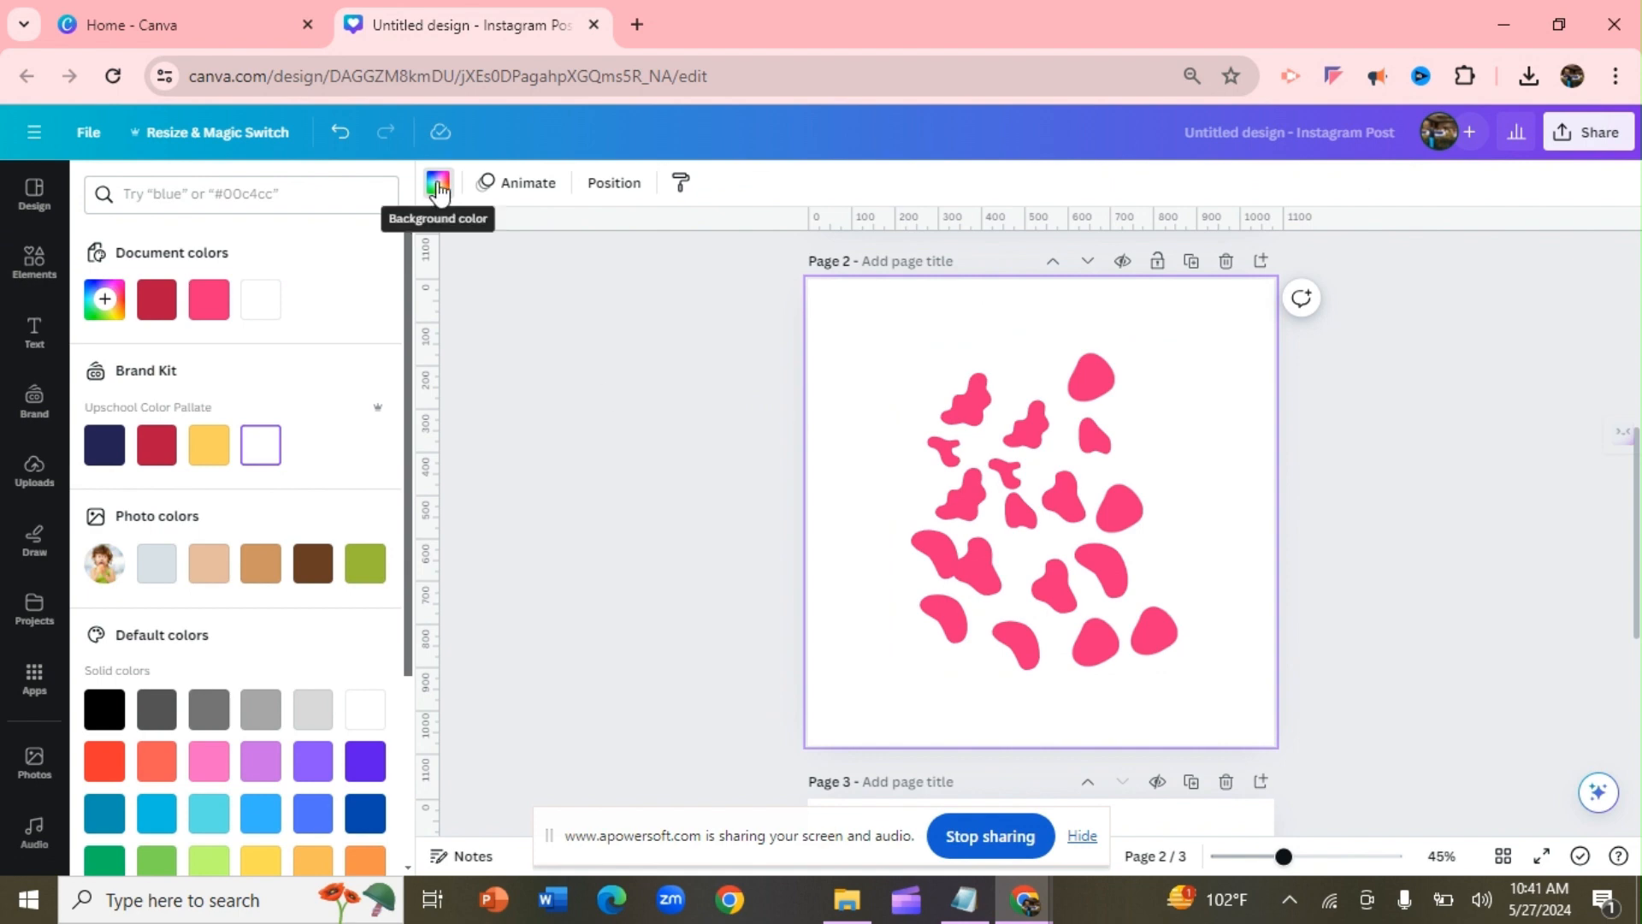
pyautogui.click(208, 299)
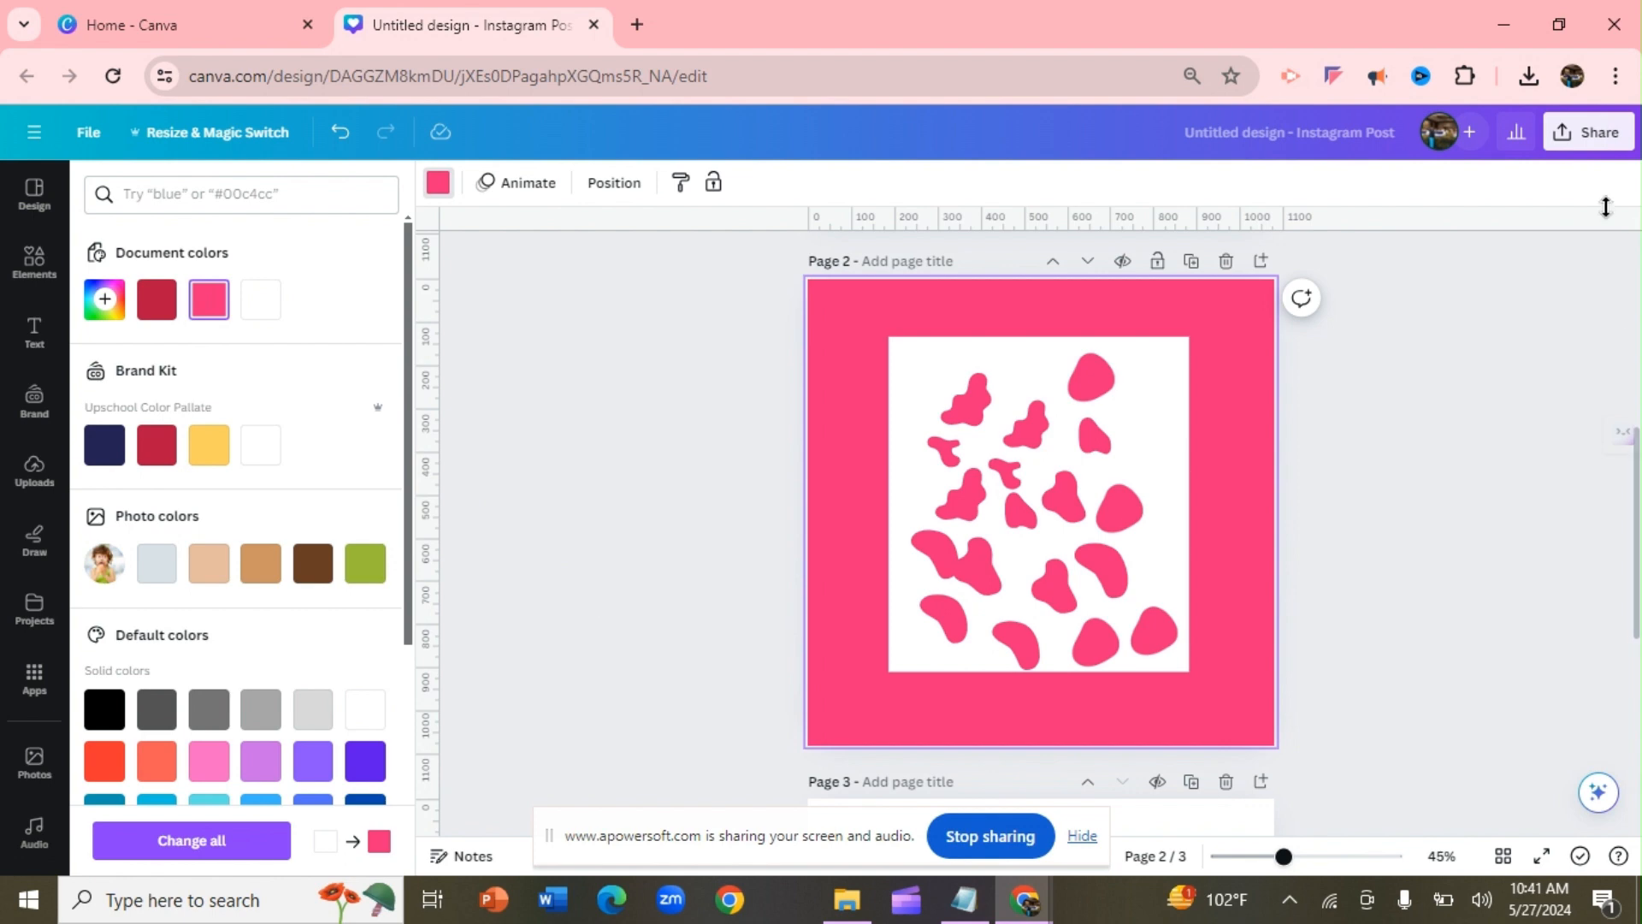
# Set up a PNG download at size 1 with only page 2 selected
pyautogui.click(1591, 144)
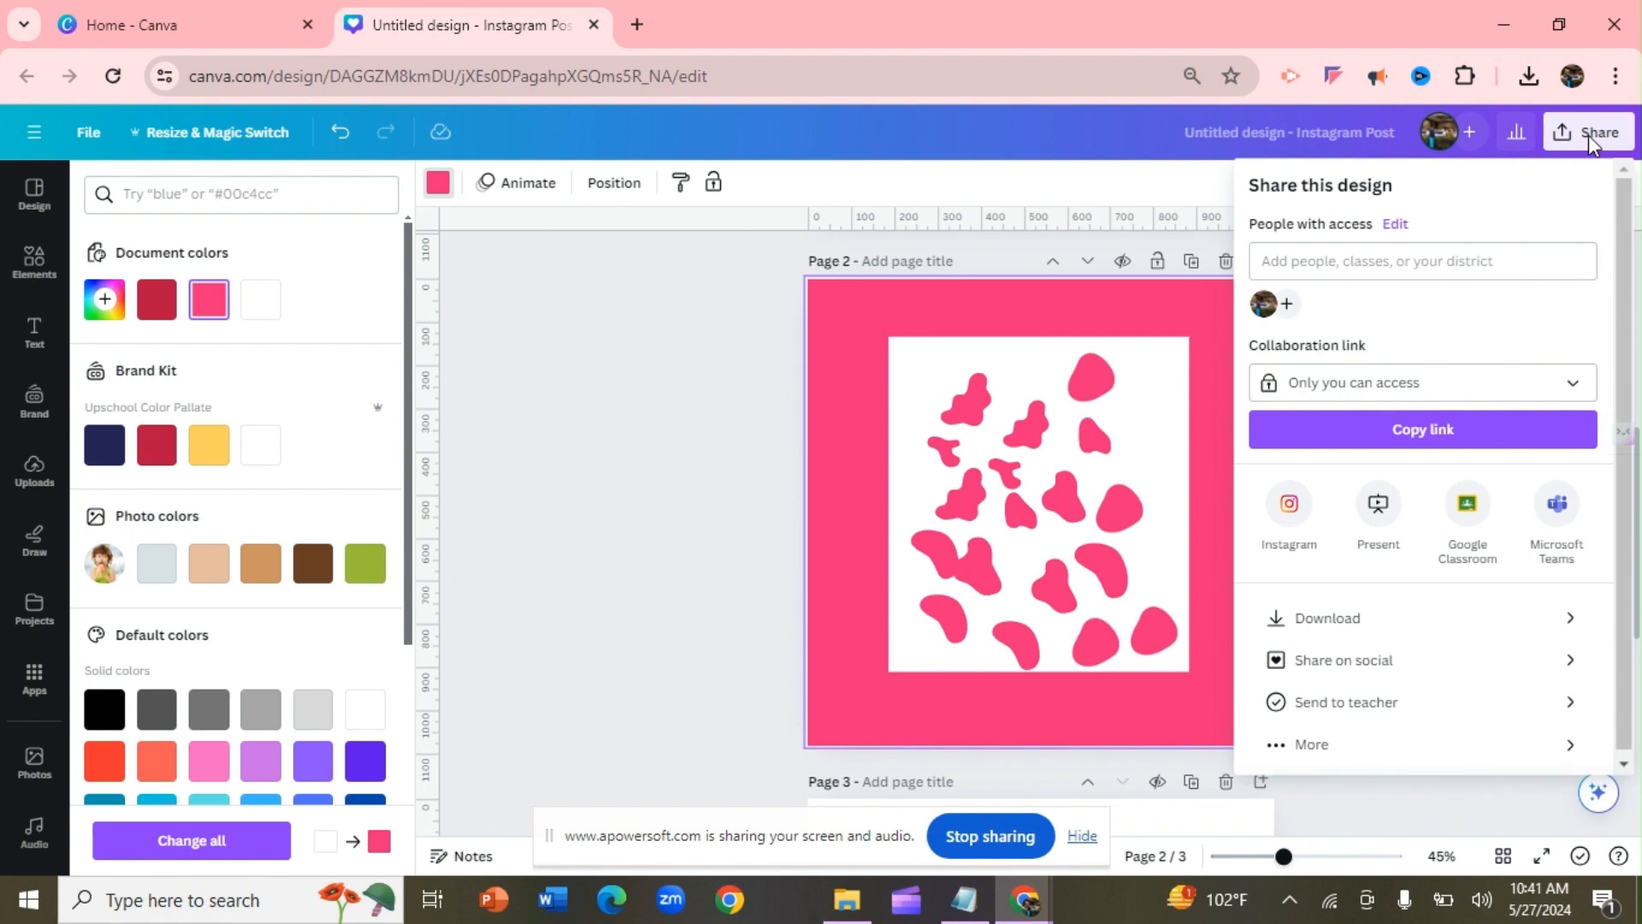
pyautogui.click(1365, 619)
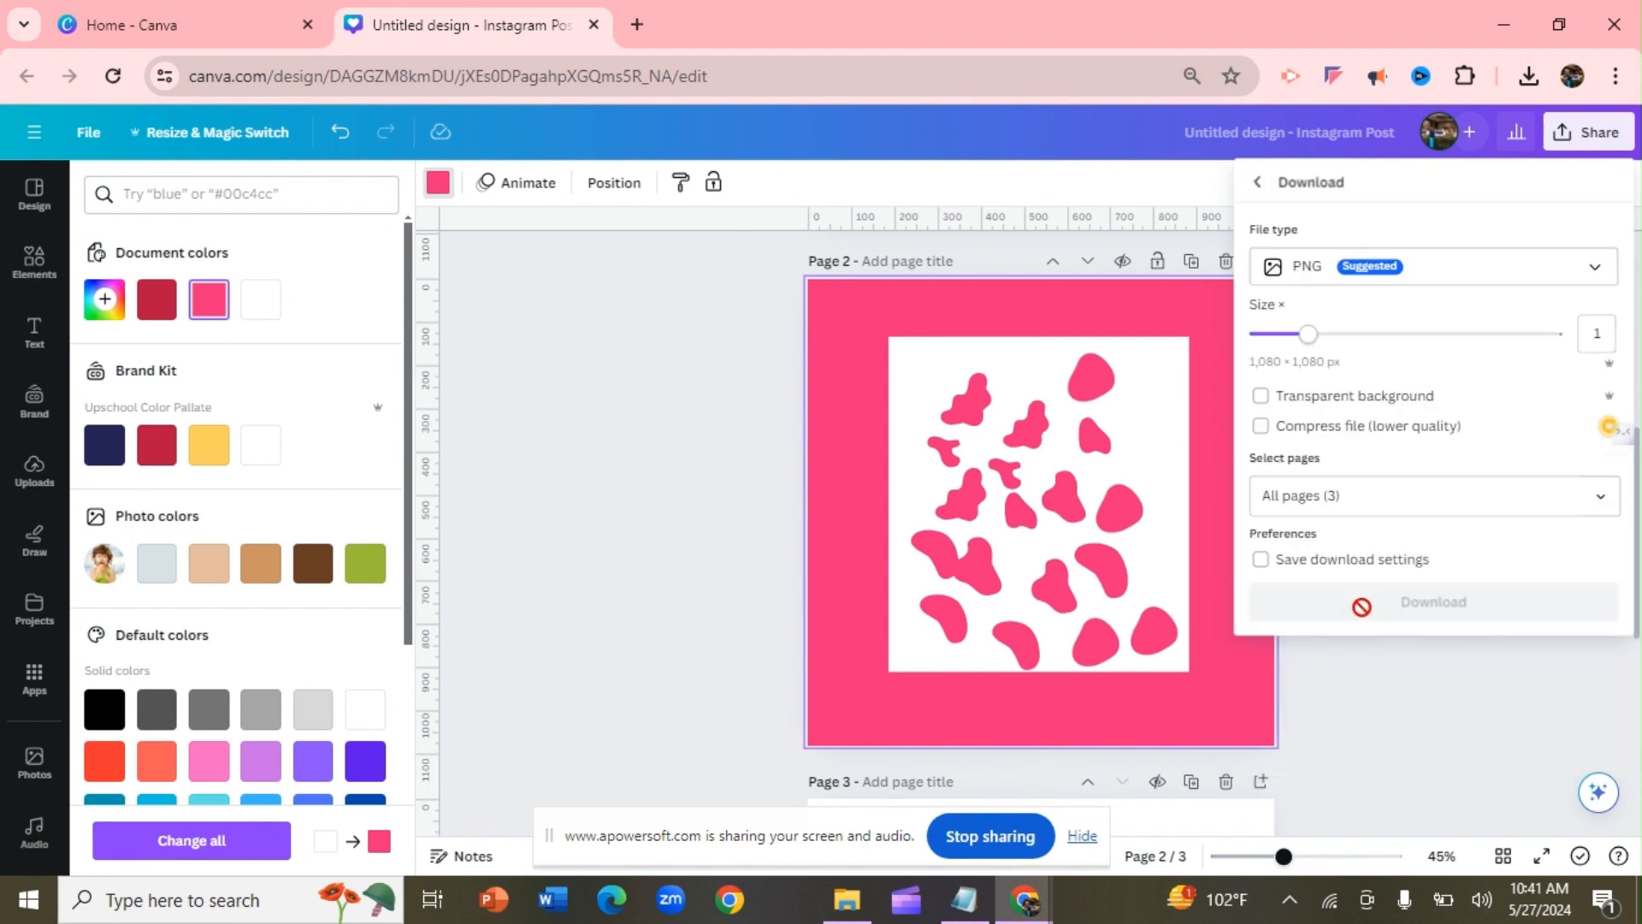
pyautogui.click(1609, 496)
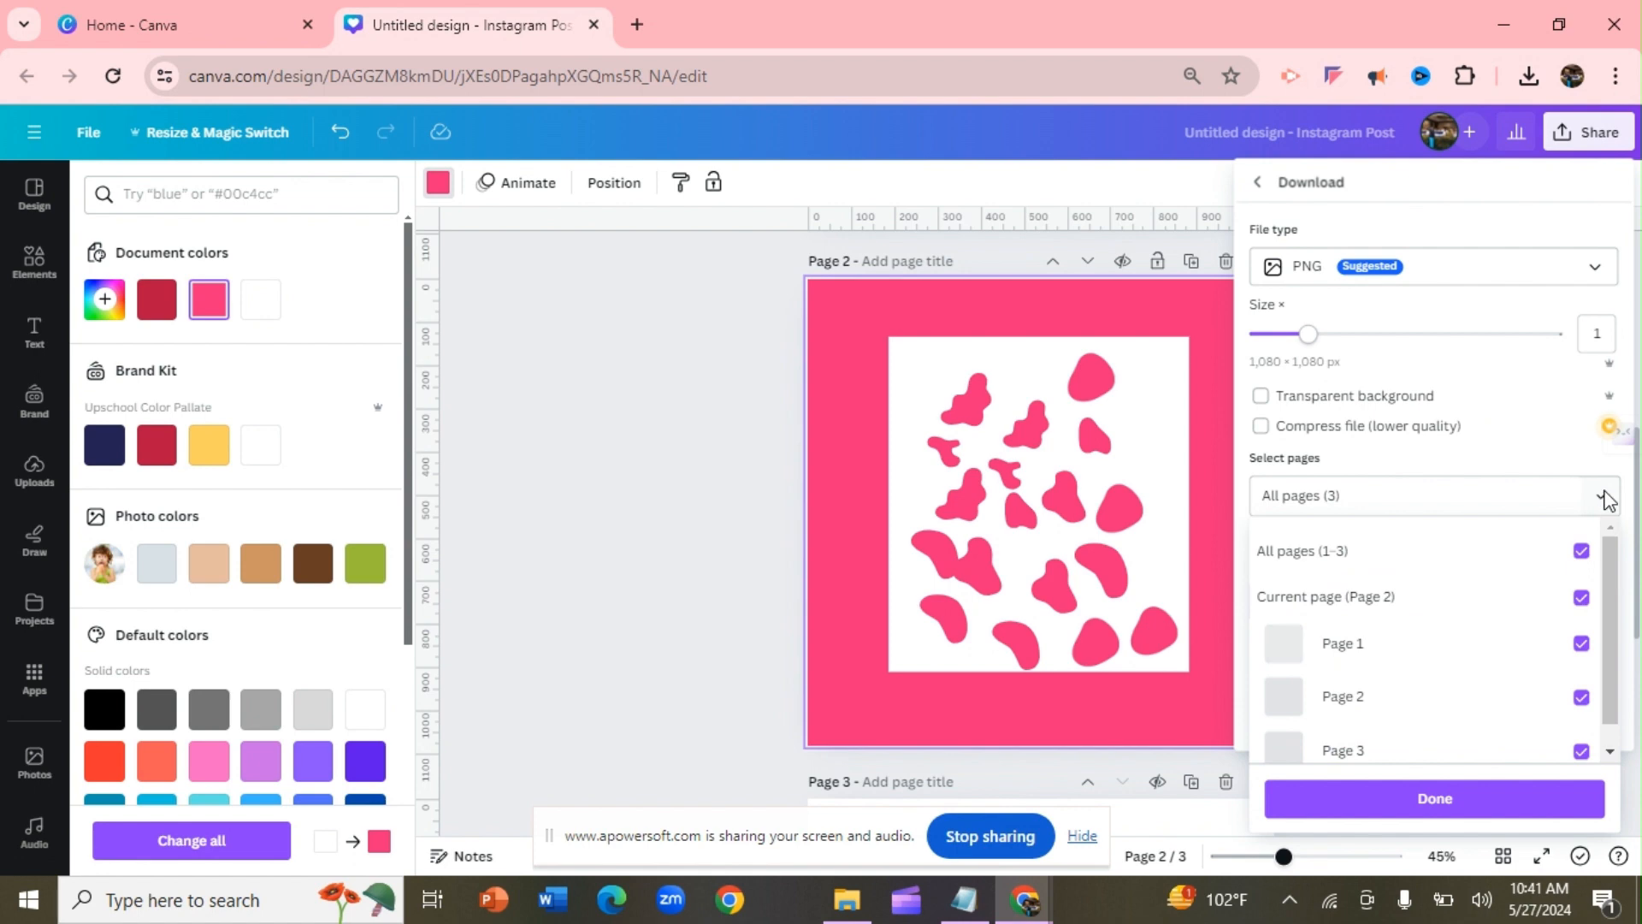
pyautogui.click(1581, 554)
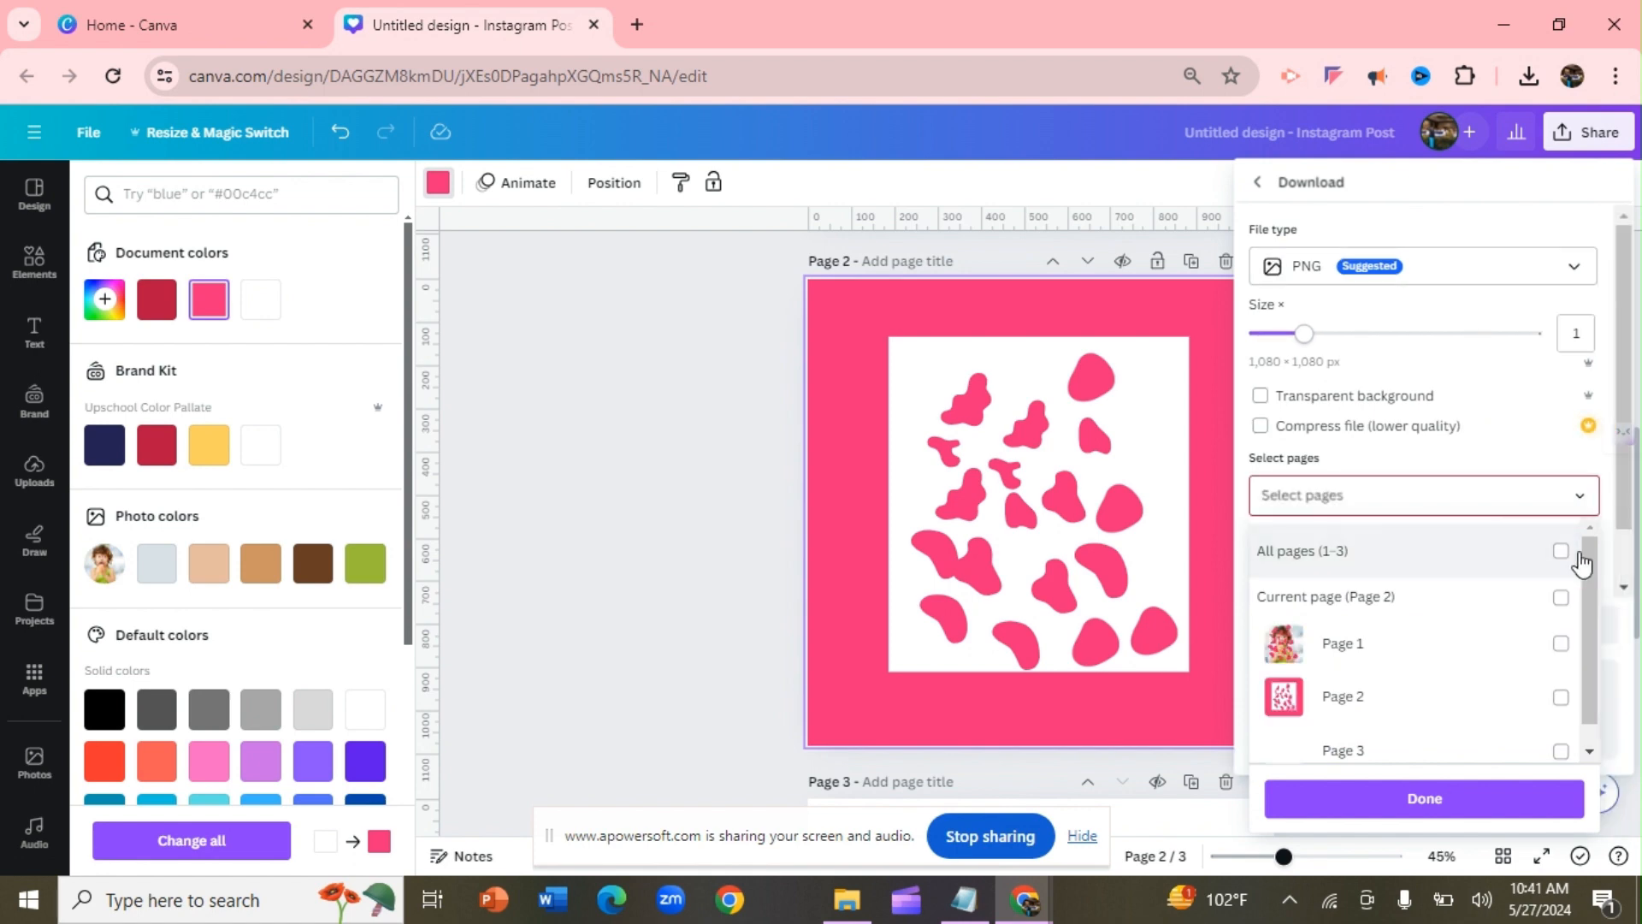
pyautogui.click(1560, 697)
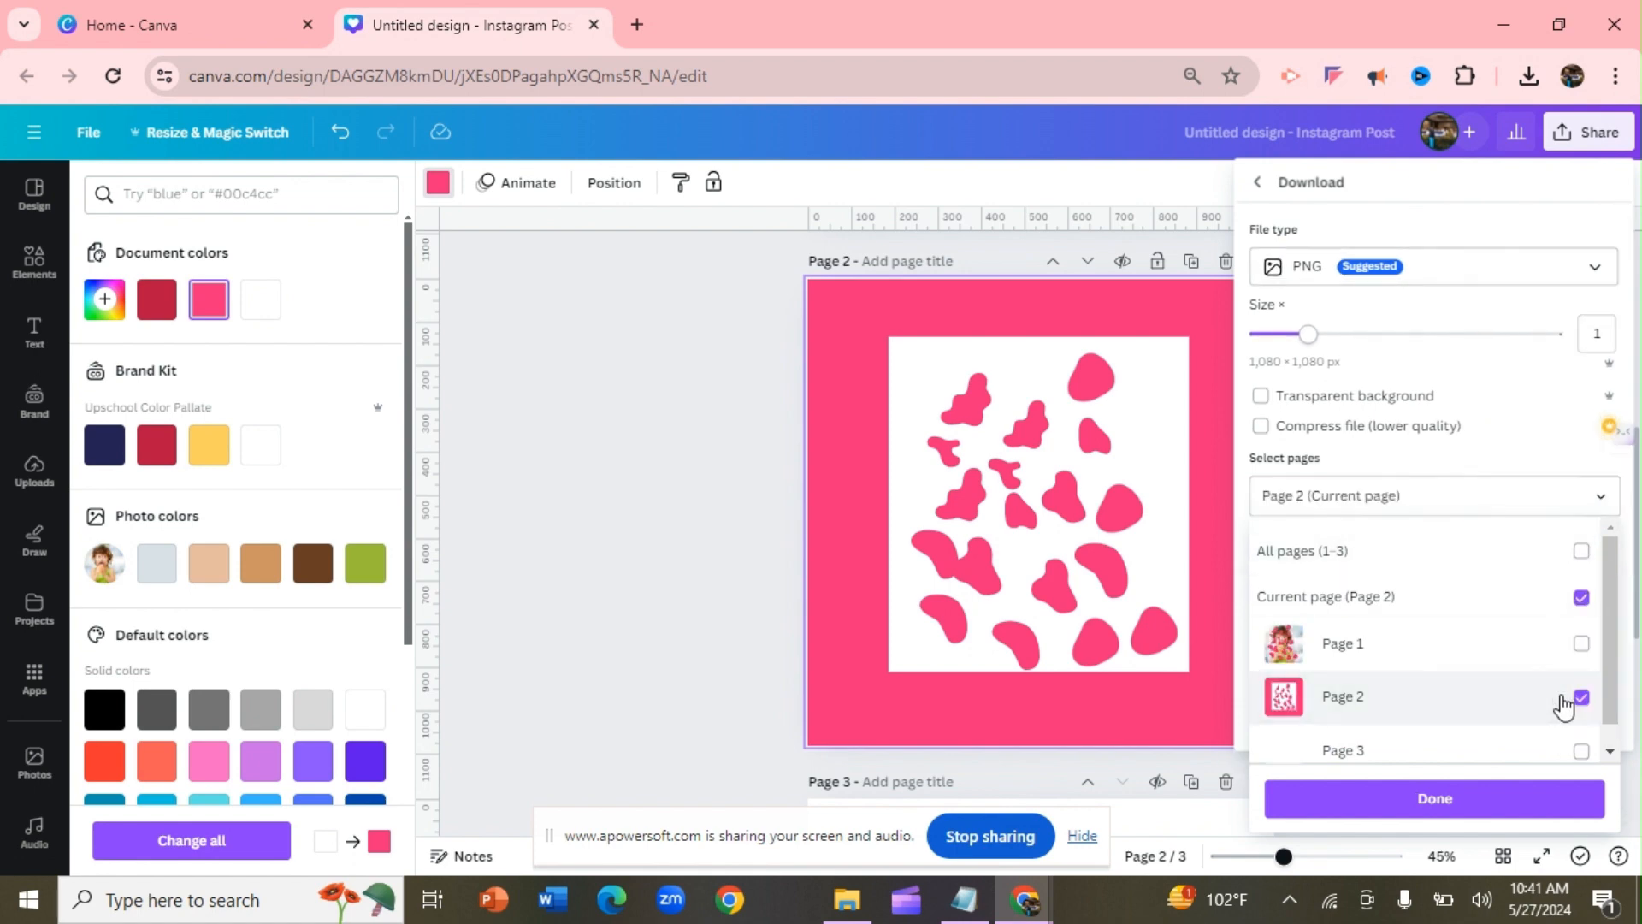
pyautogui.click(1429, 802)
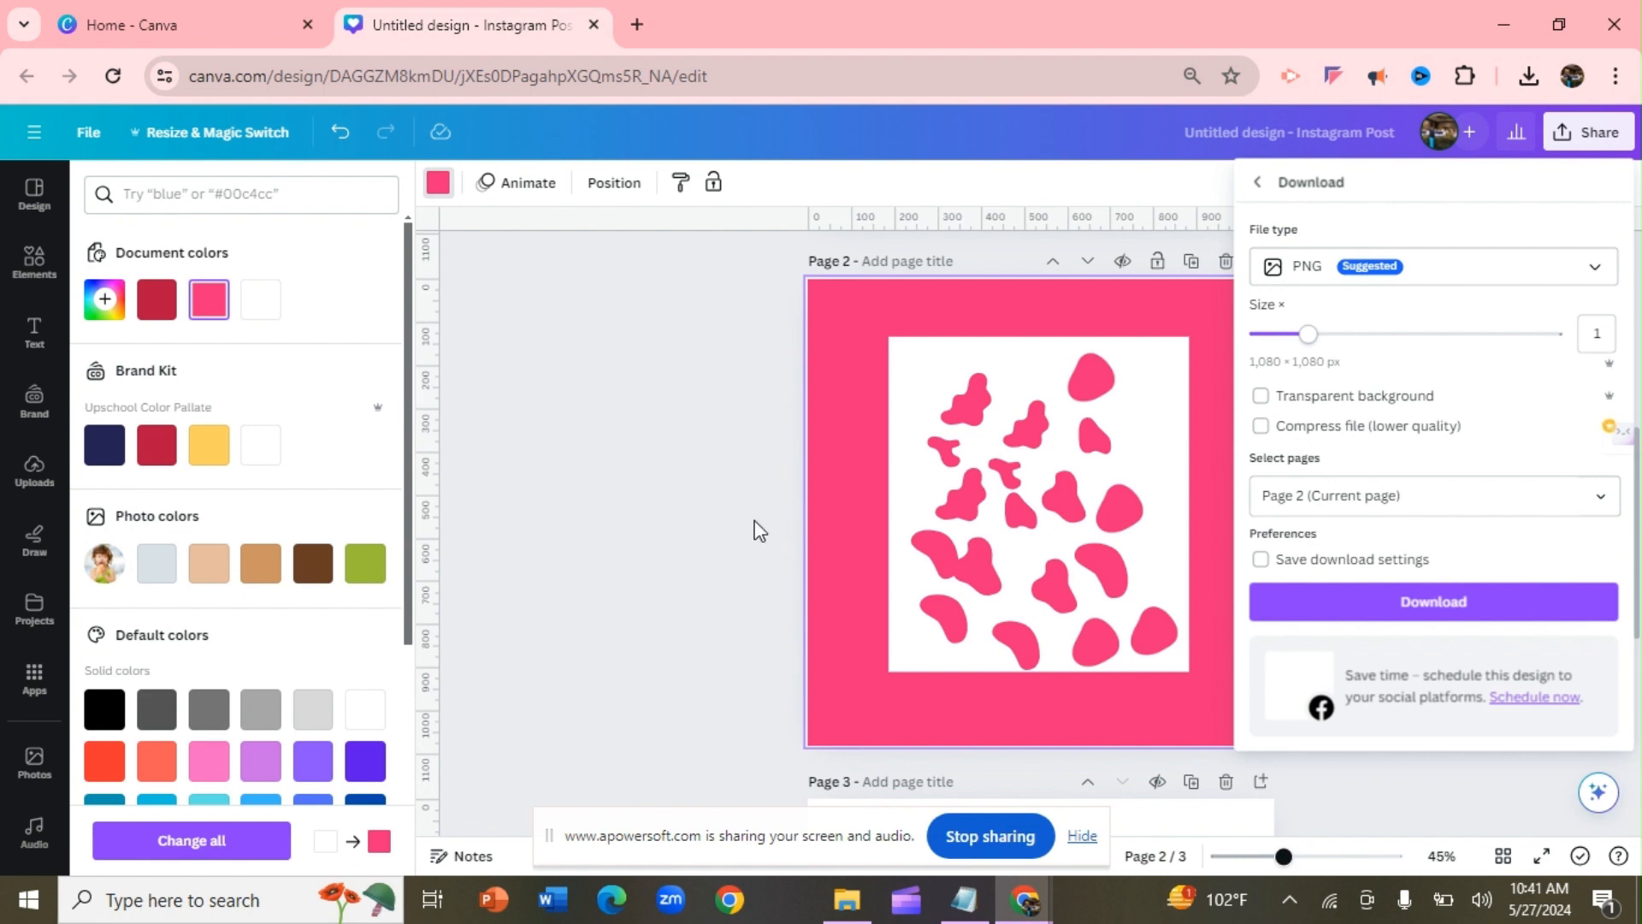
pyautogui.click(630, 469)
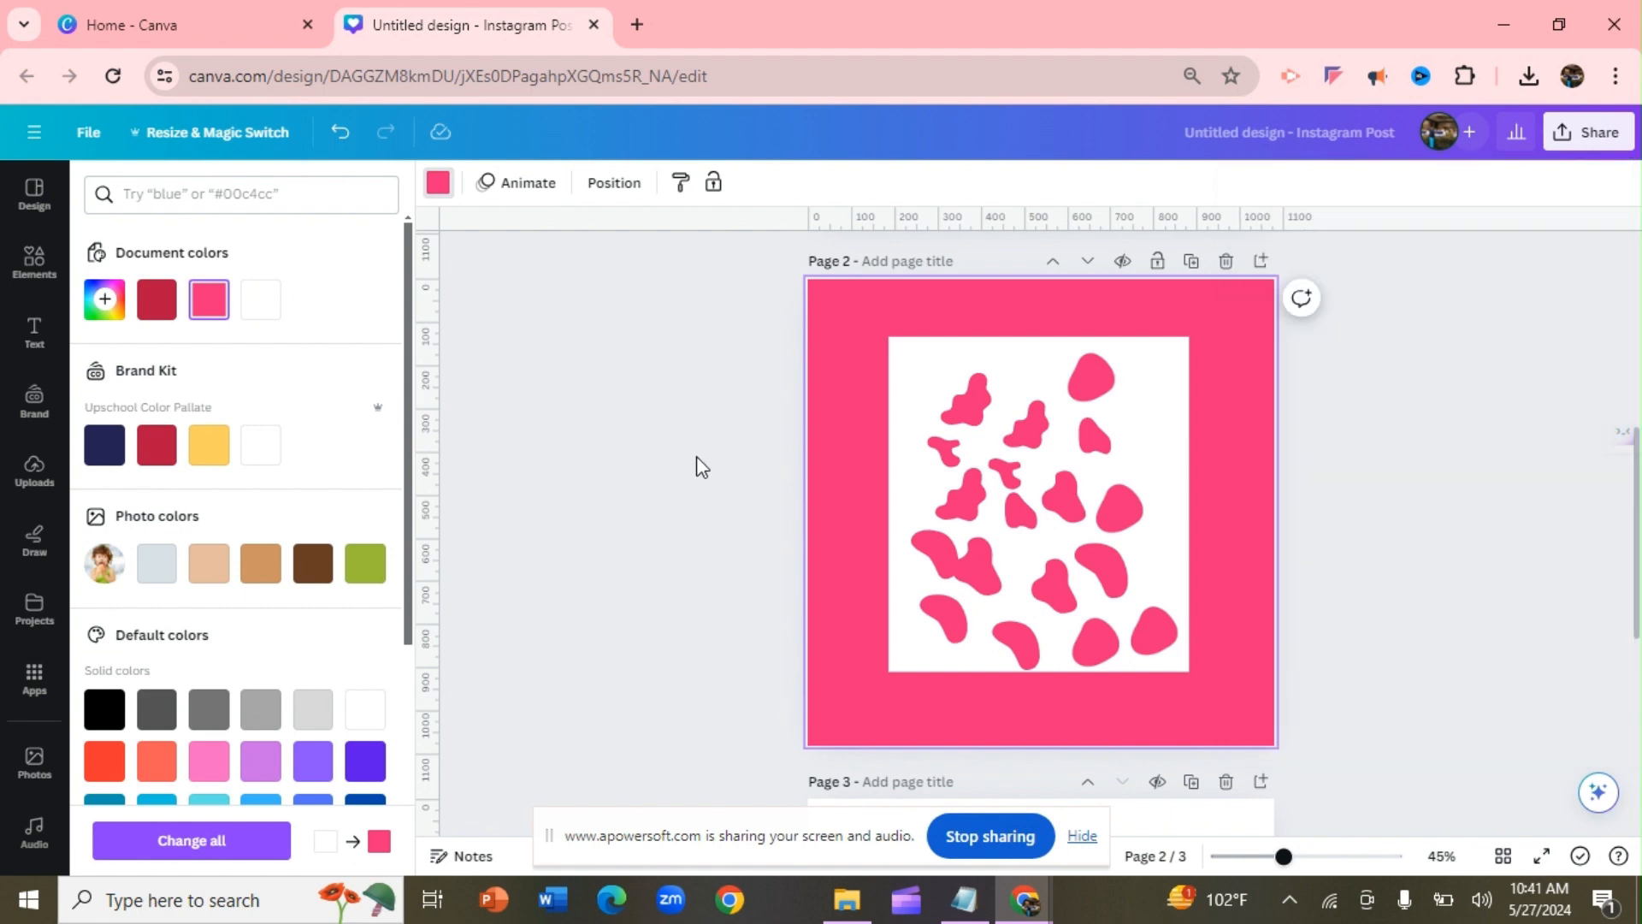
# Select all the pink blobs on page 1 and delete them, keeping only the child's photo
pyautogui.moveTo(1636, 482); pyautogui.dragTo(1519, 162)
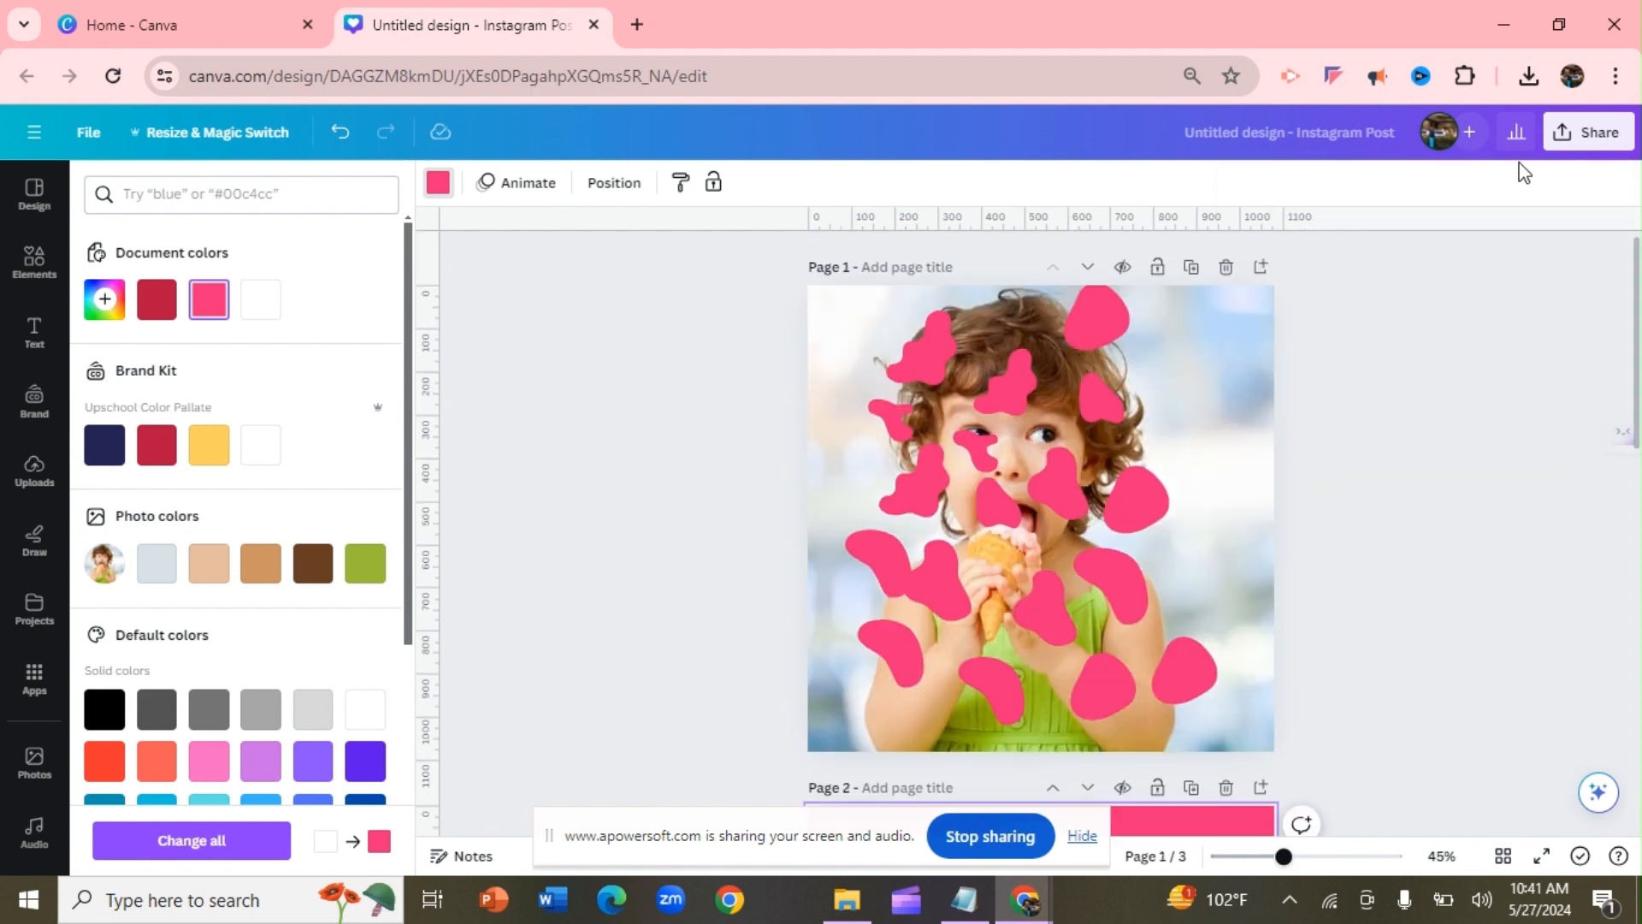
pyautogui.click(1234, 370)
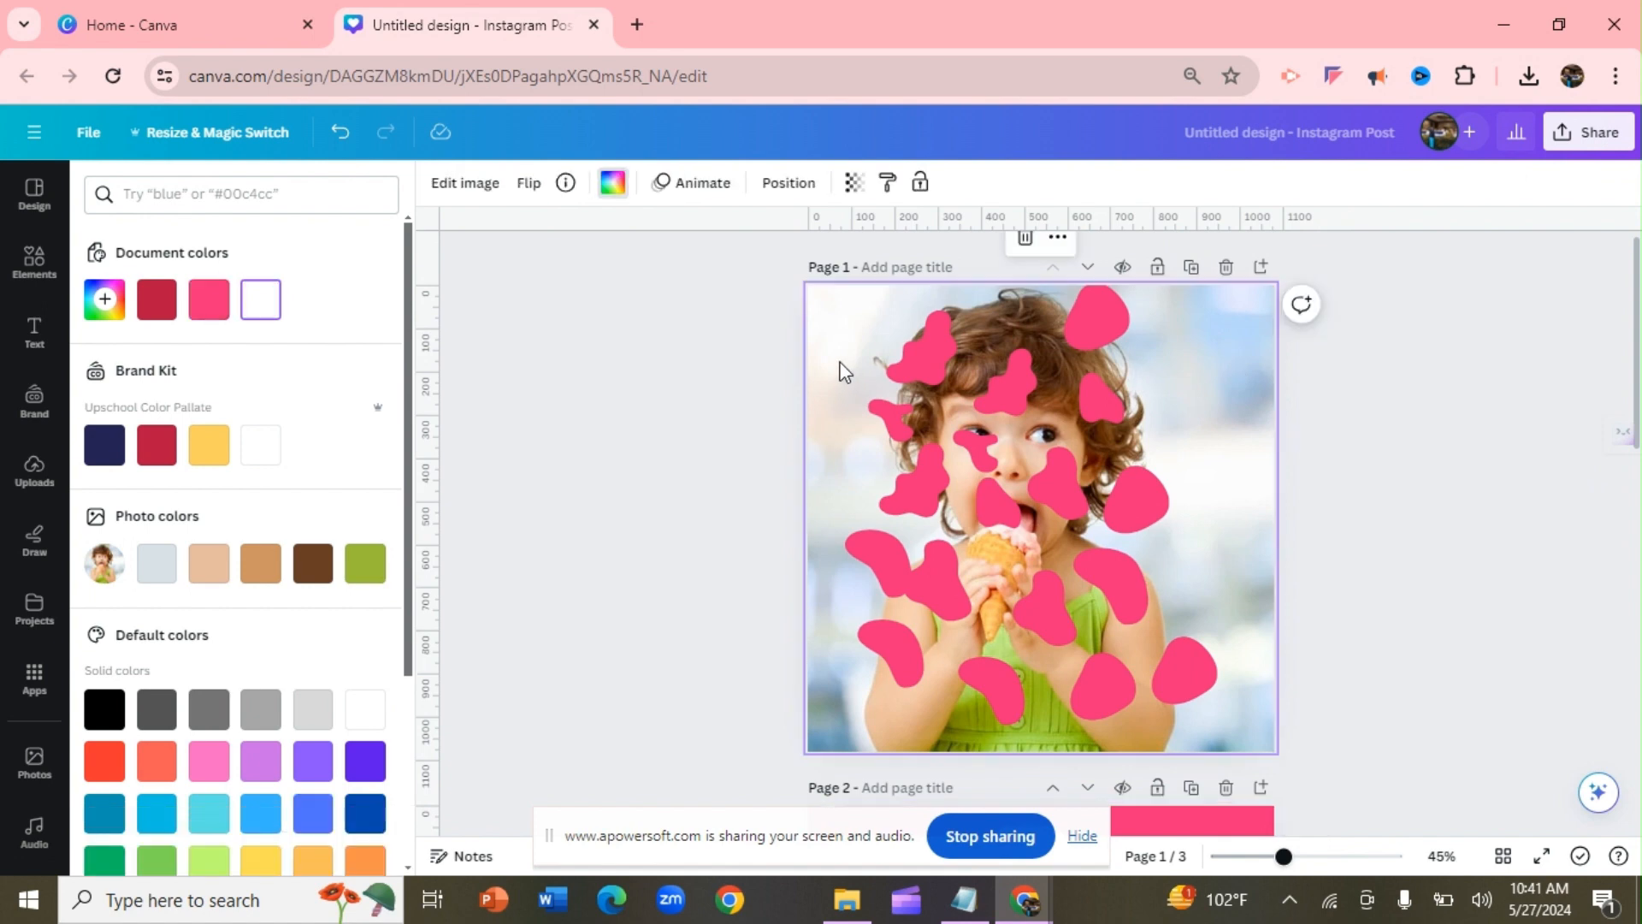
pyautogui.moveTo(855, 293); pyautogui.dragTo(1267, 749)
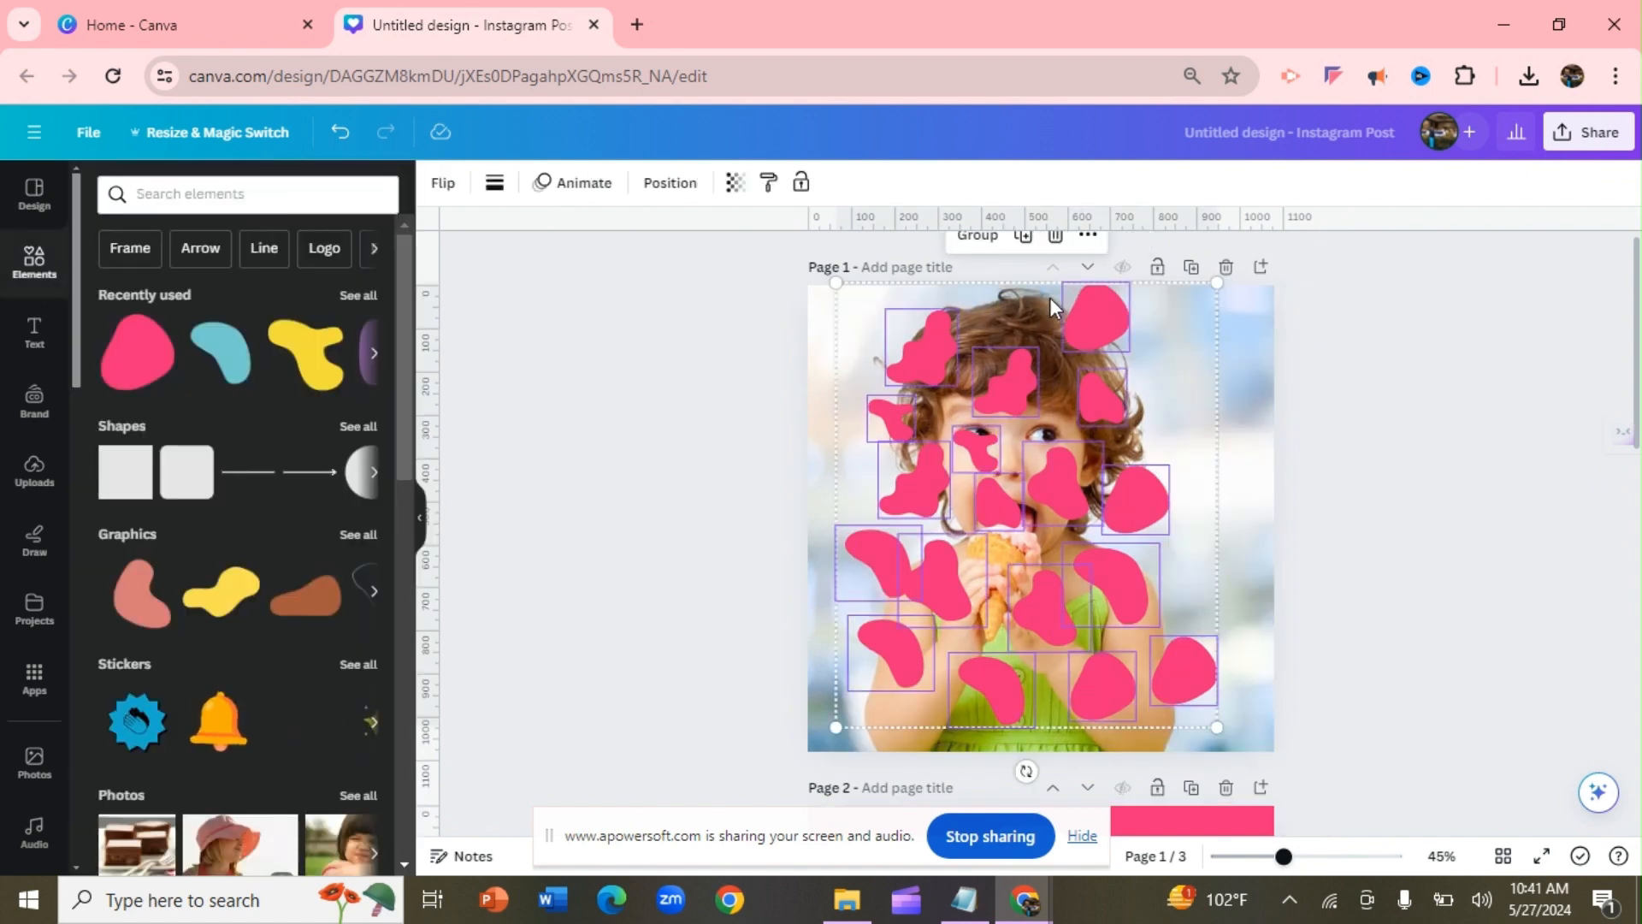
pyautogui.press('Delete')
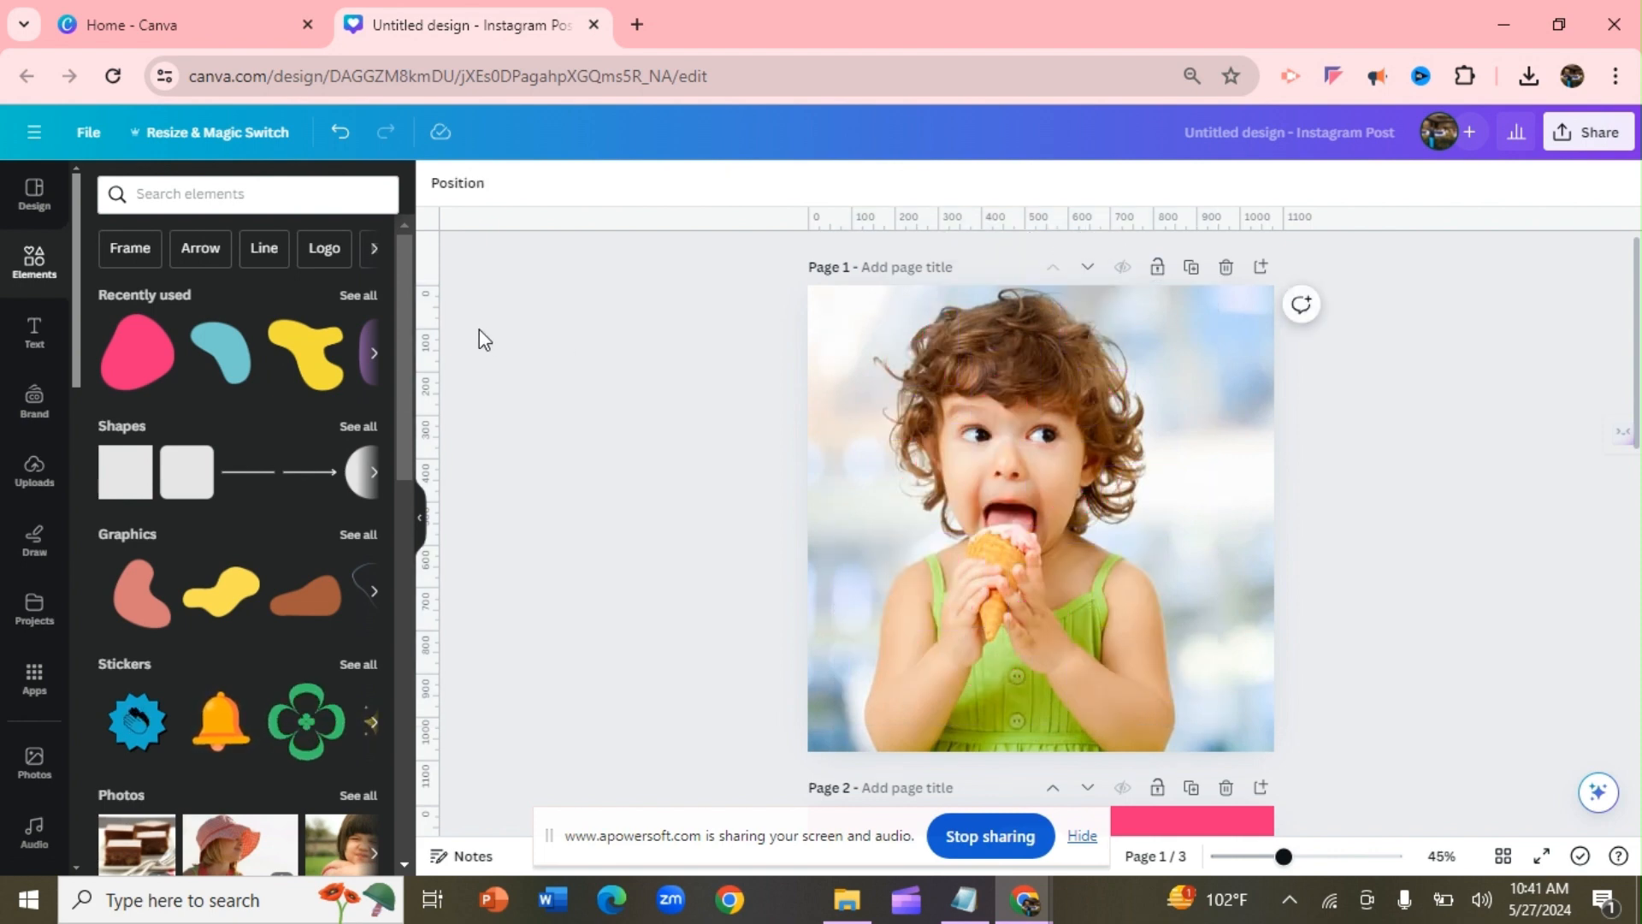
# Show the uploaded images and save the exported page 2 PNG to the computer
pyautogui.click(34, 469)
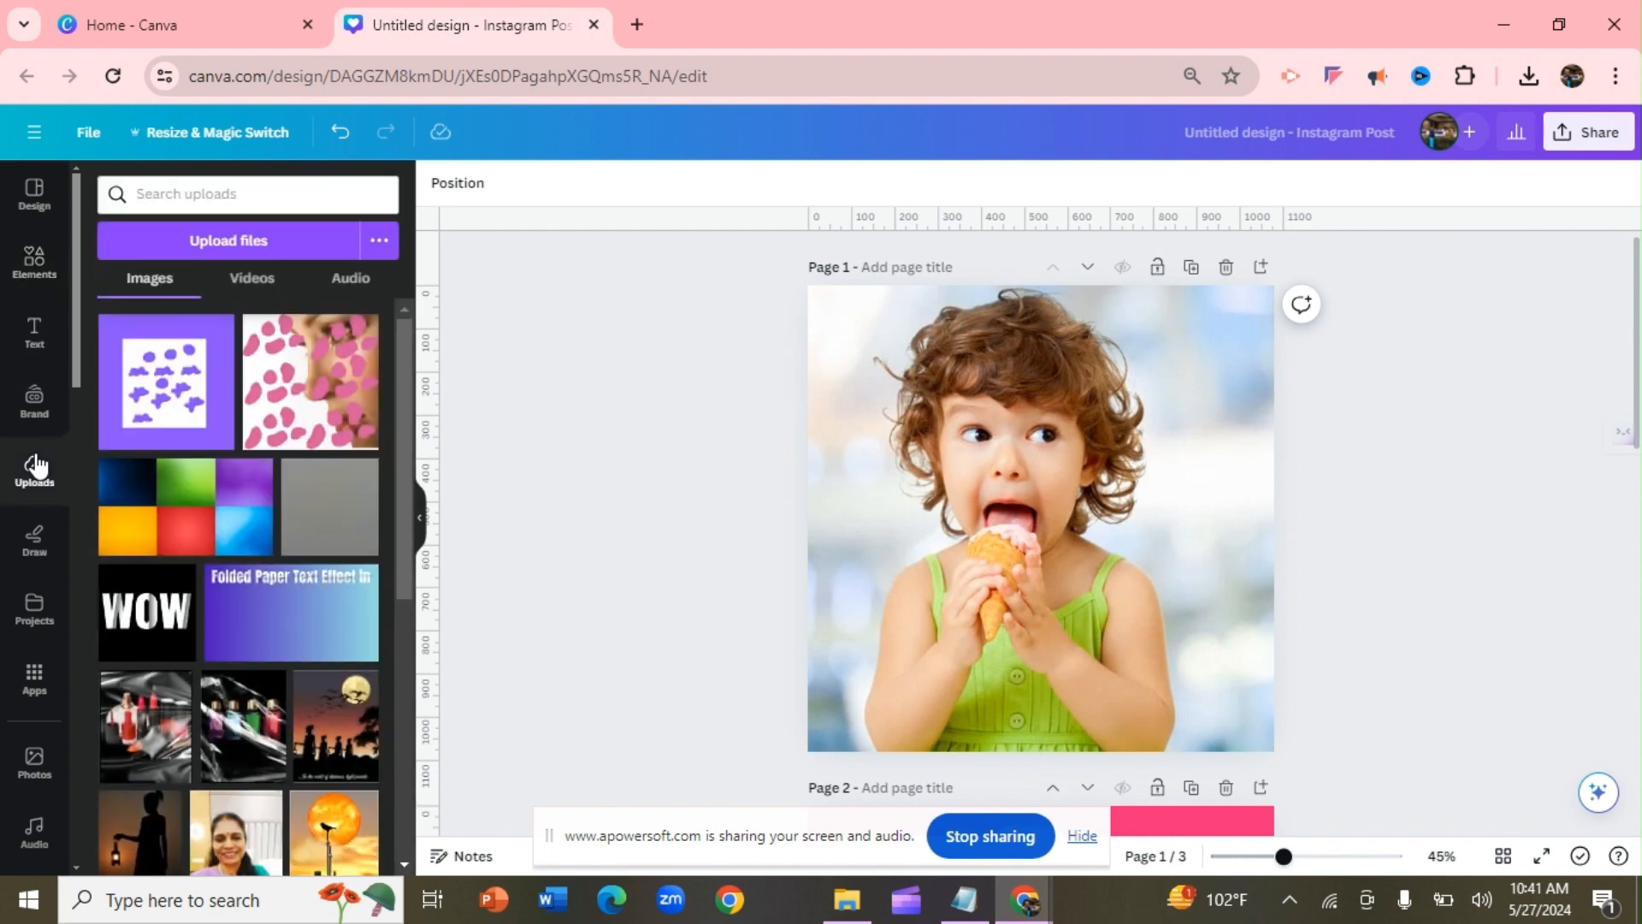
pyautogui.click(203, 243)
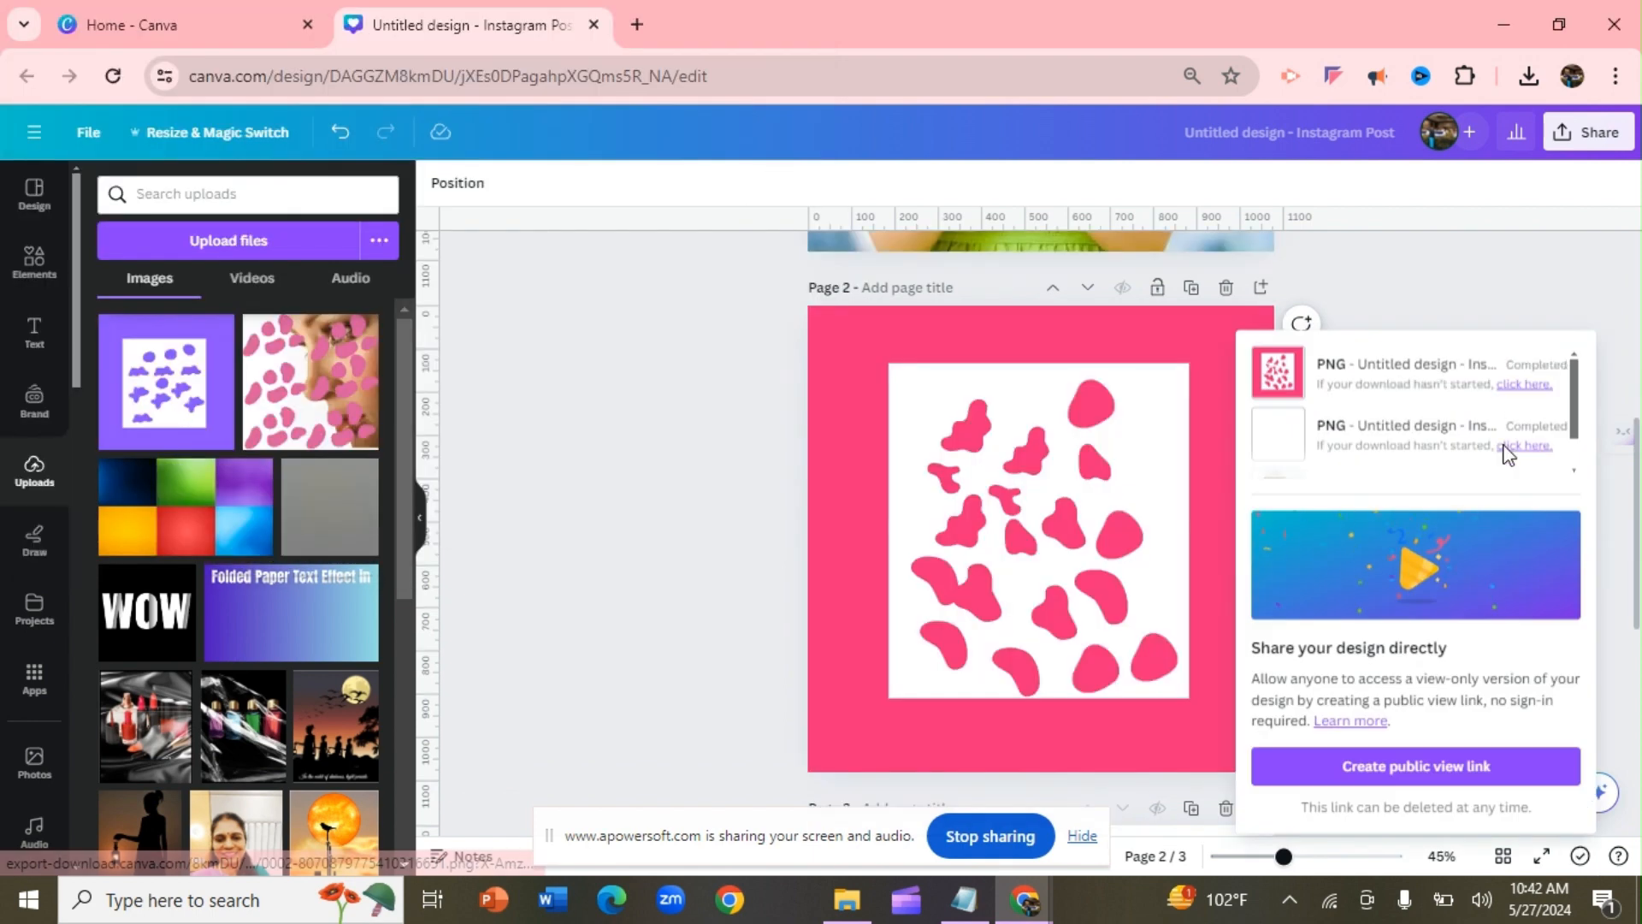
pyautogui.click(1503, 445)
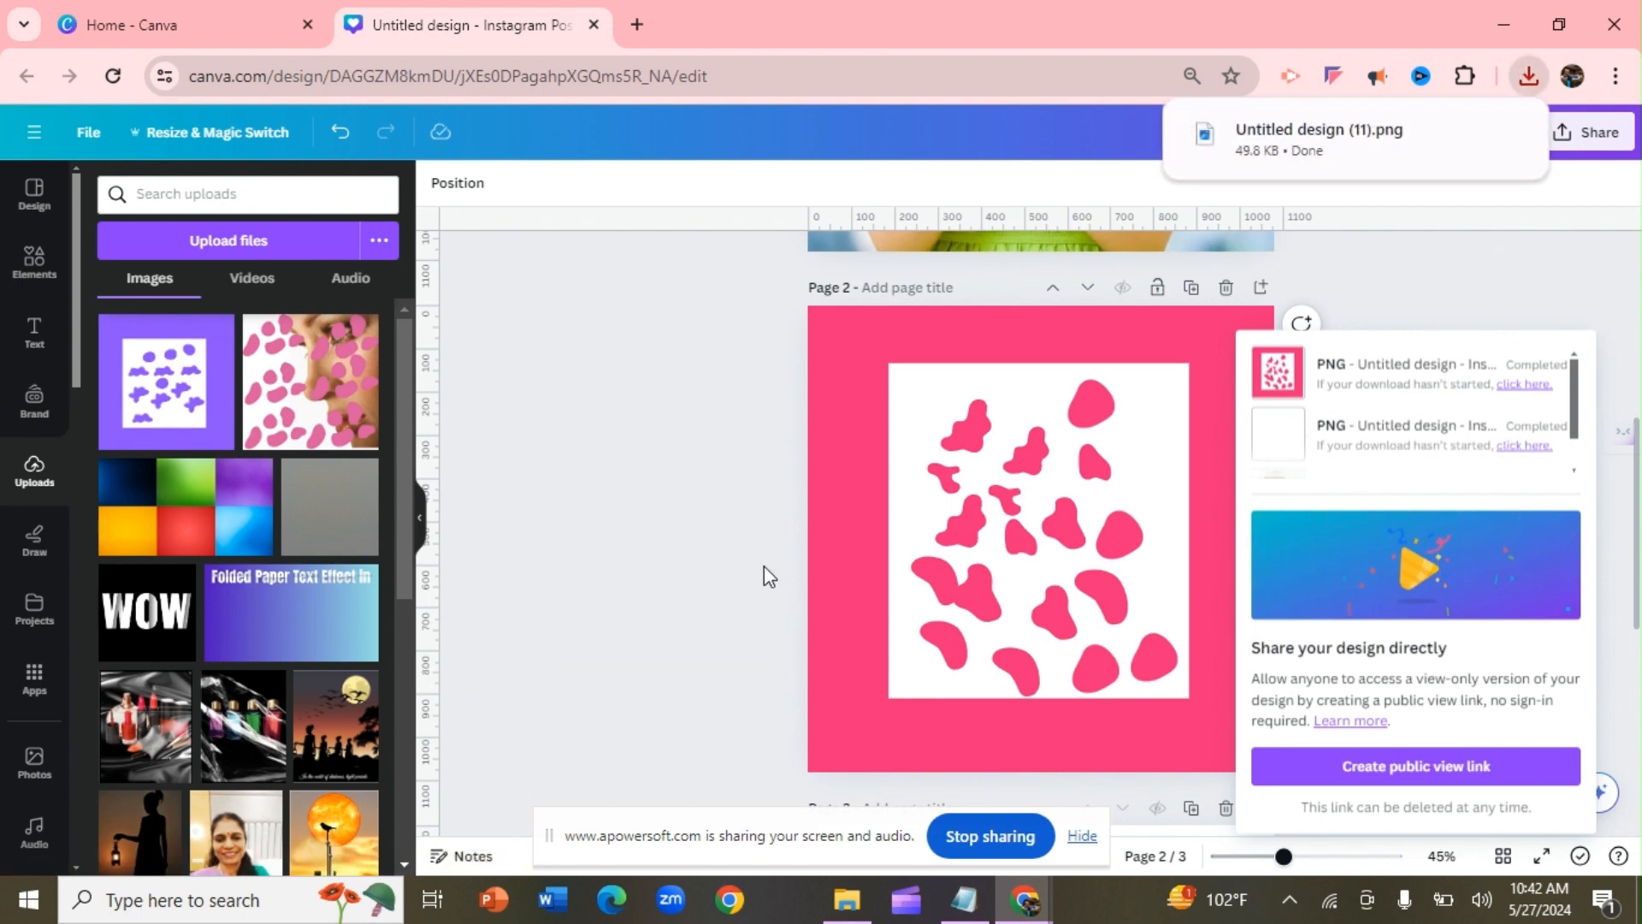
pyautogui.click(602, 432)
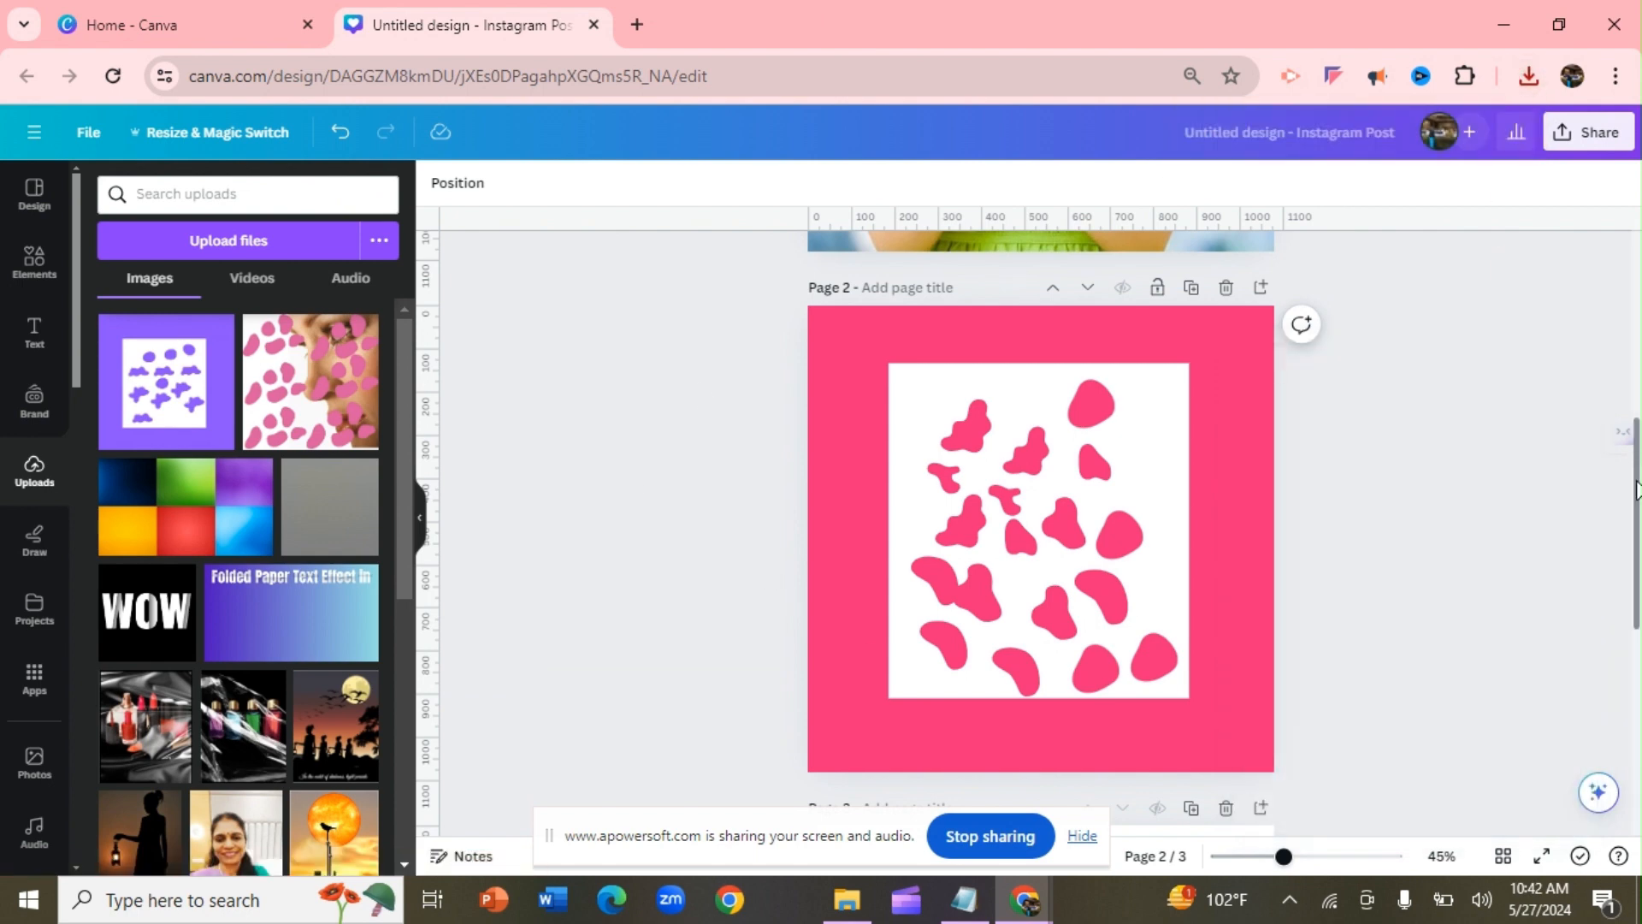
# Upload the file Untitled design (11) from the Downloads folder
pyautogui.scroll(4, 1574, 326)
pyautogui.scroll(2, 1570, 317)
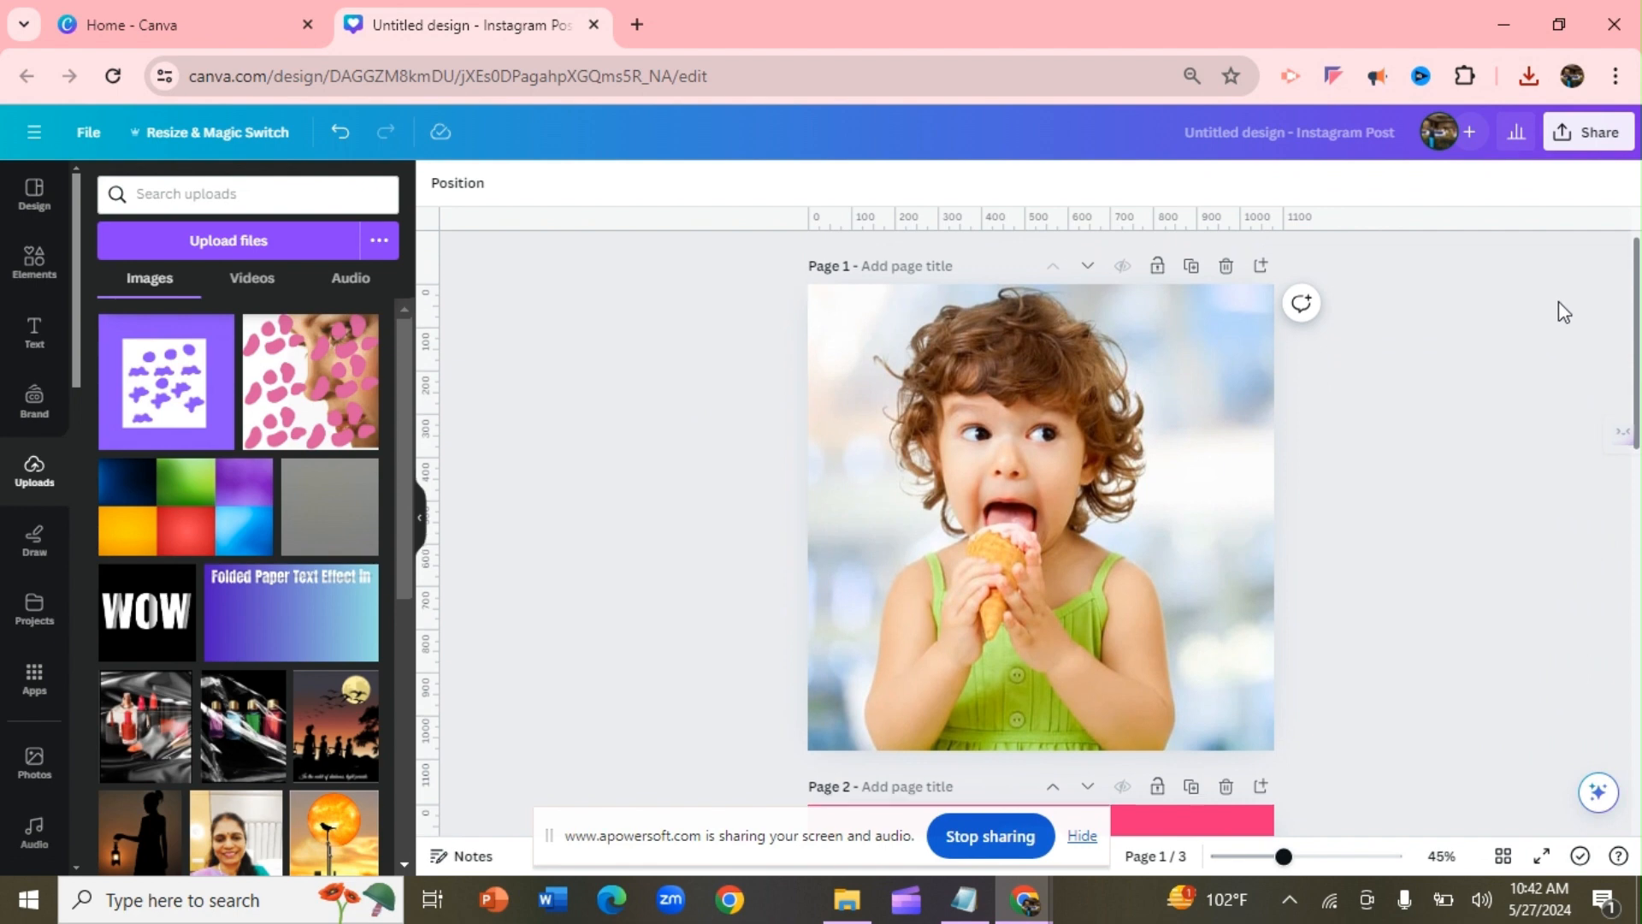
pyautogui.click(253, 244)
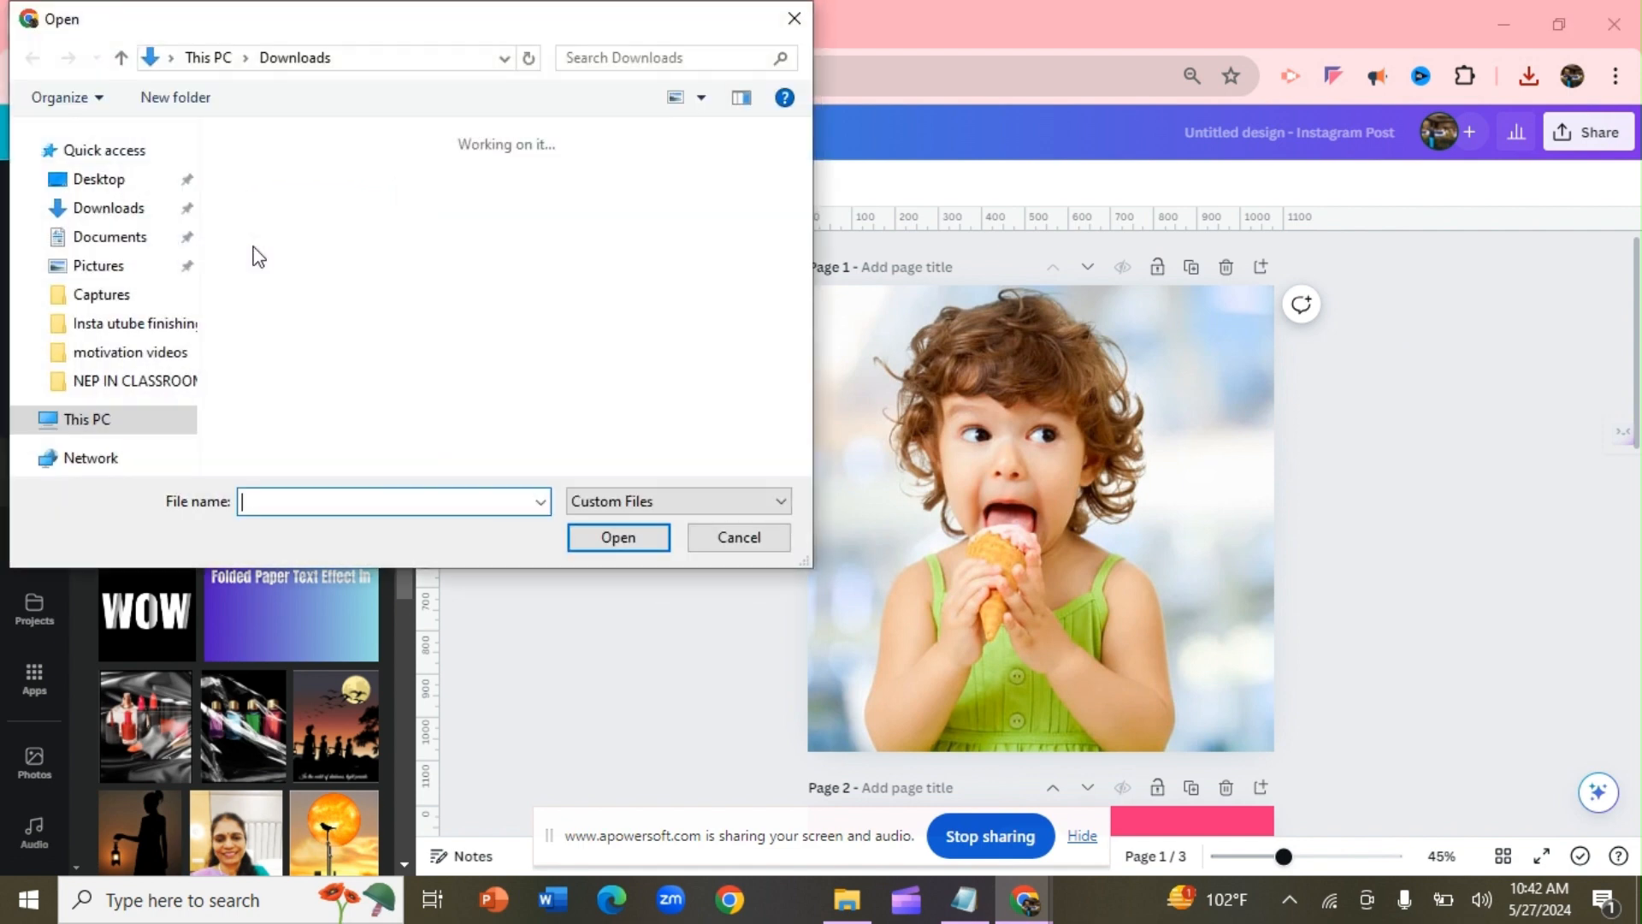
pyautogui.click(316, 187)
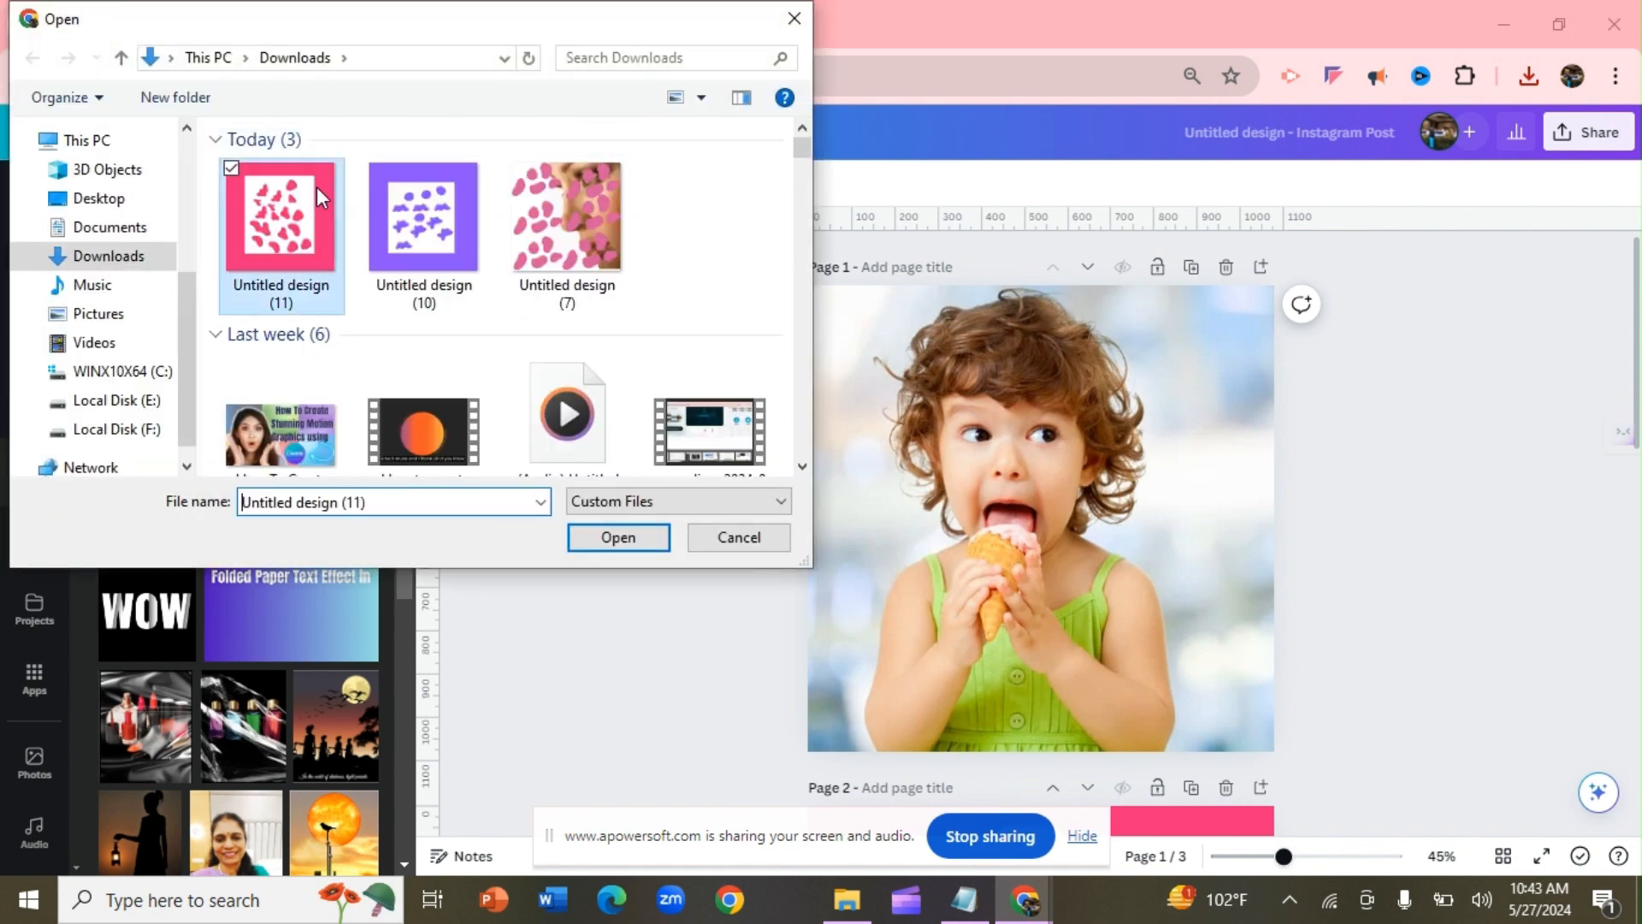
pyautogui.doubleClick(316, 186)
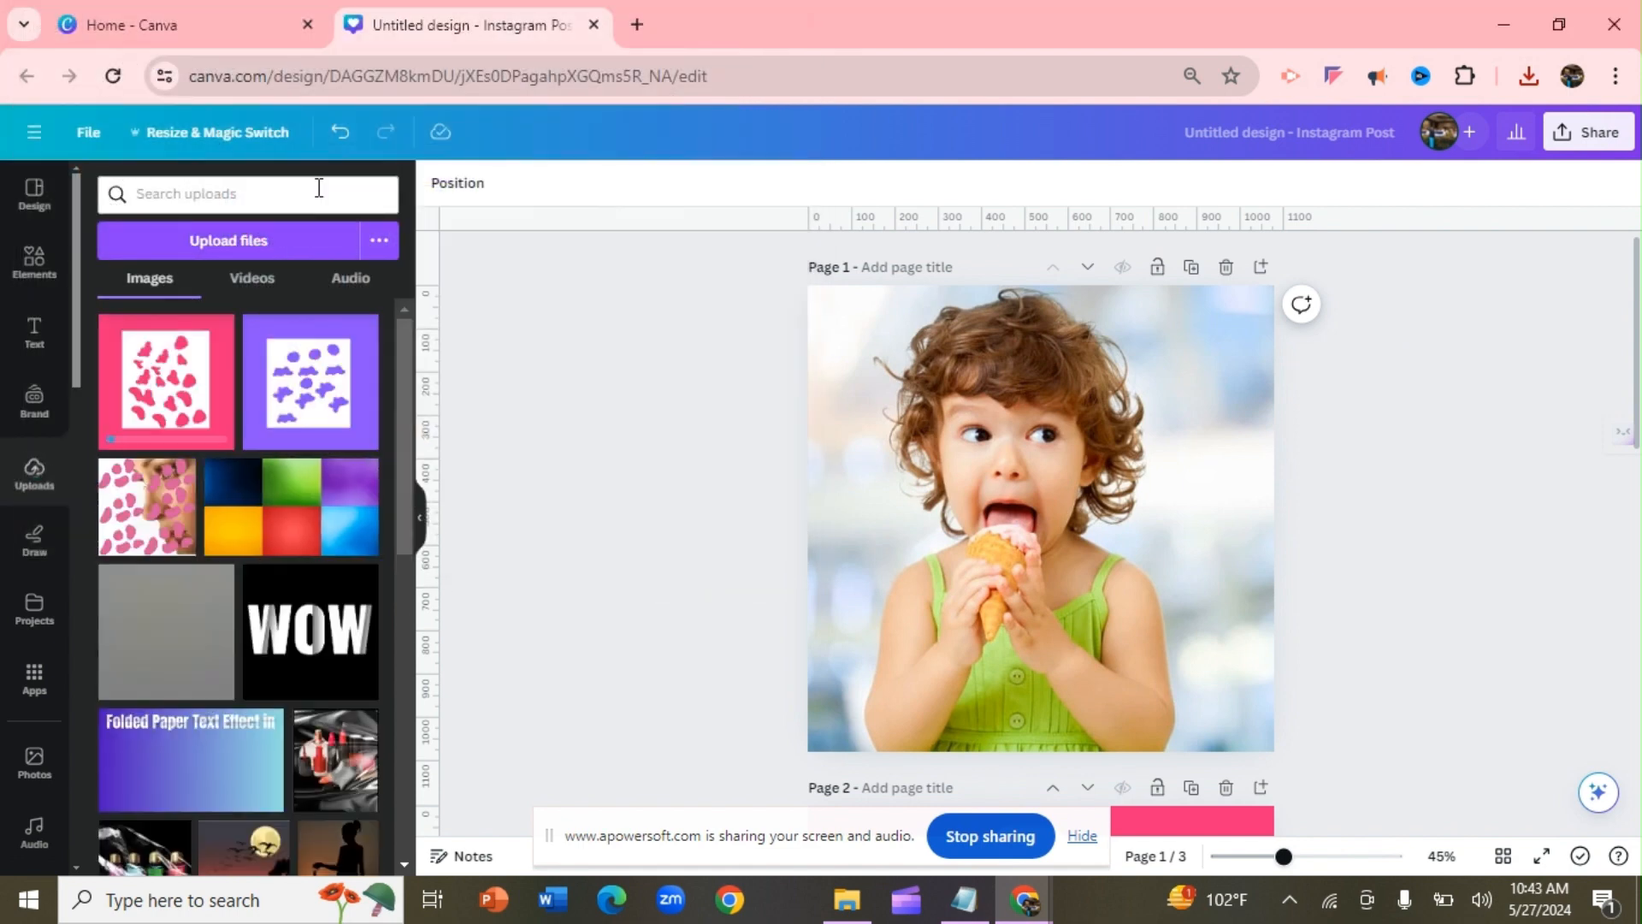
# Place the uploaded pink blob image on page 1 over the child's photo and remove its pink background
pyautogui.click(118, 376)
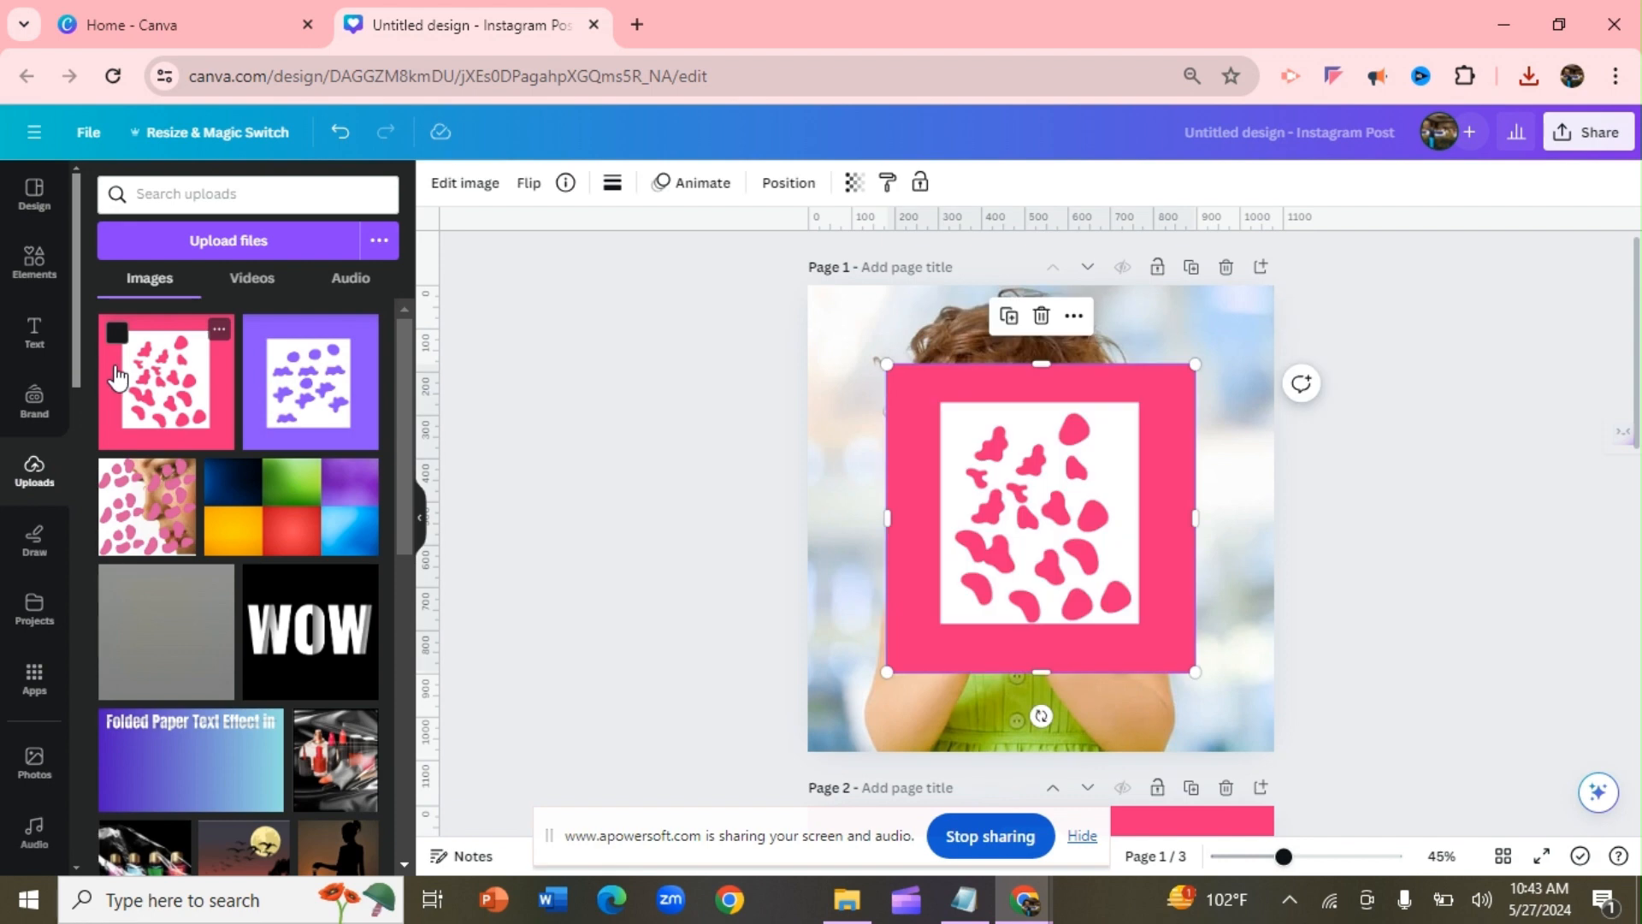
pyautogui.click(458, 196)
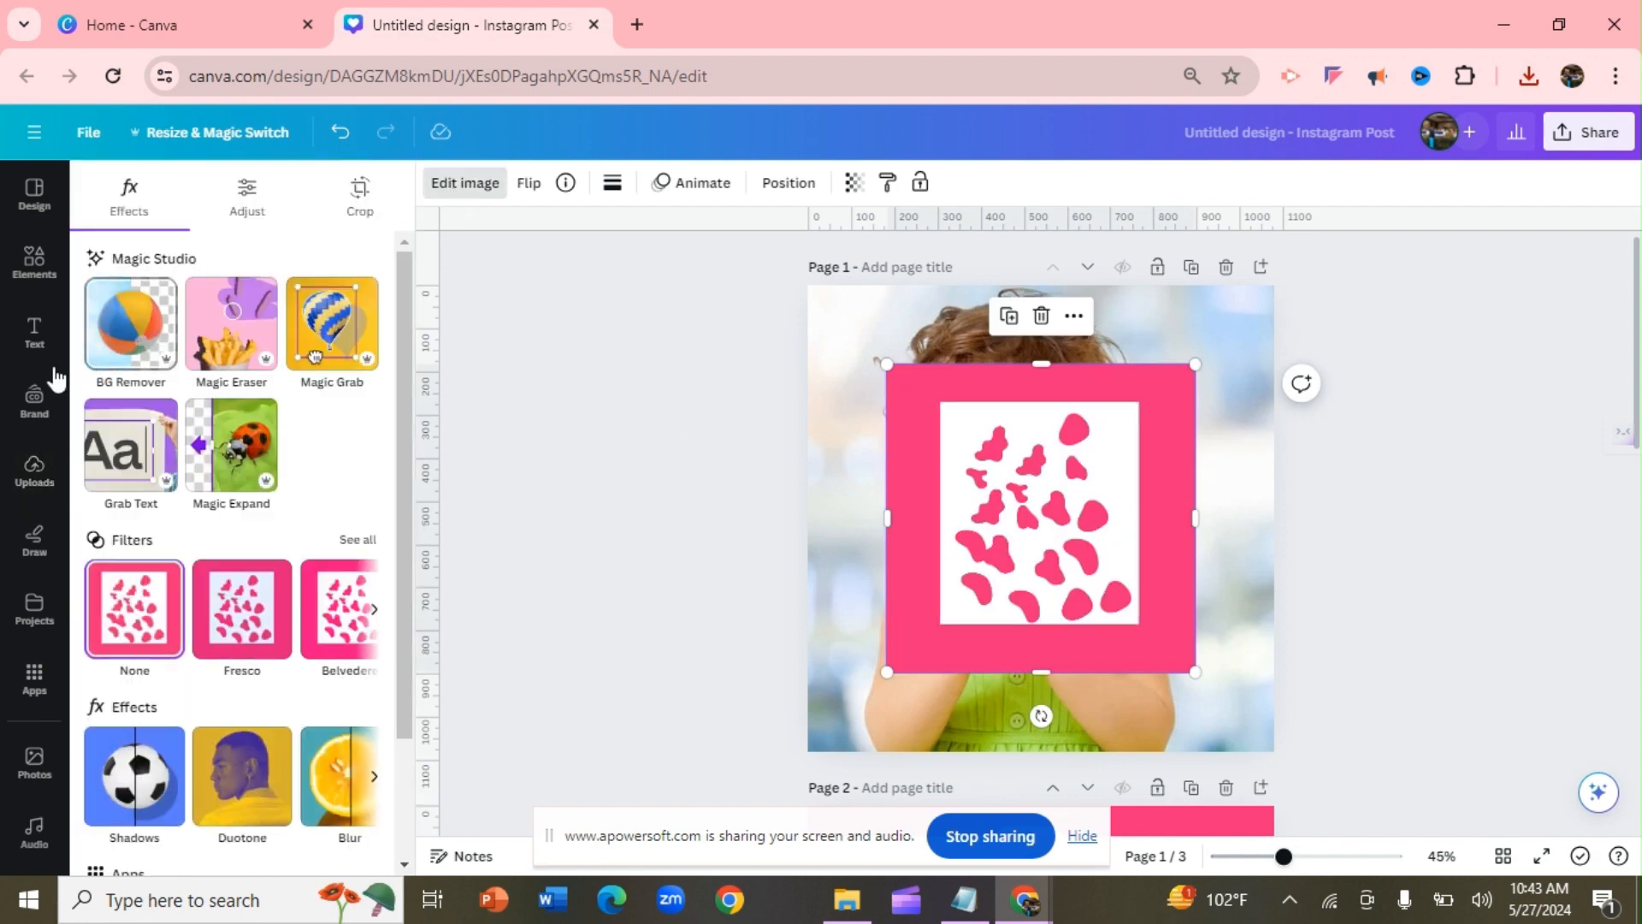
pyautogui.click(133, 328)
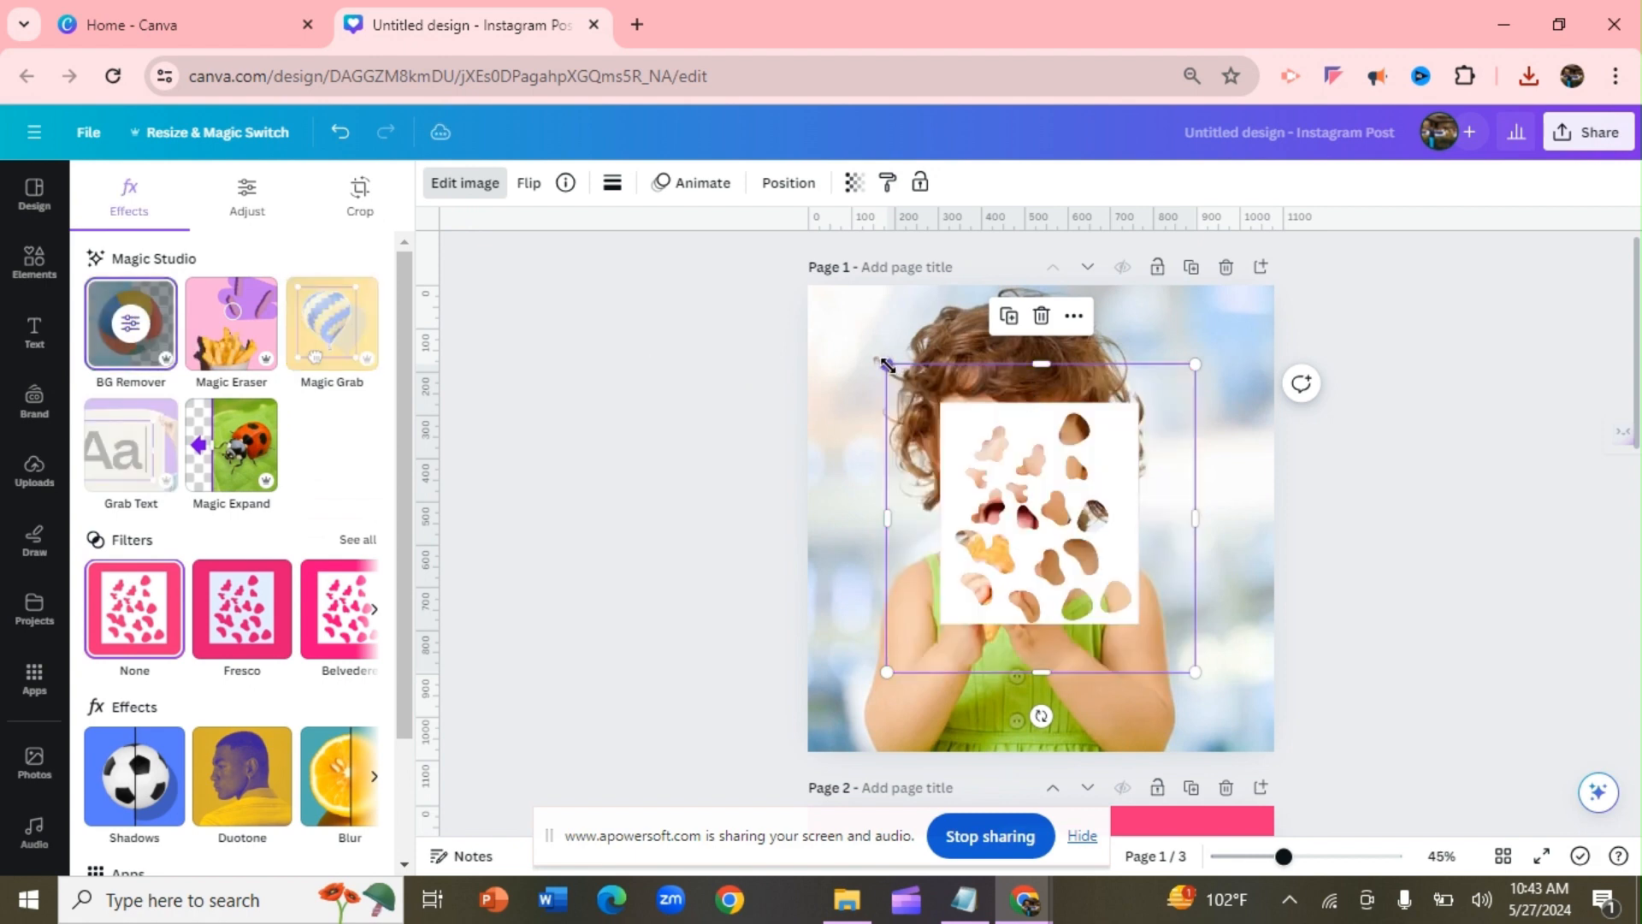
# Enlarge the blob cutout image to the full page width and stretch it down past the page's lower edge
pyautogui.moveTo(886, 363); pyautogui.dragTo(808, 286)
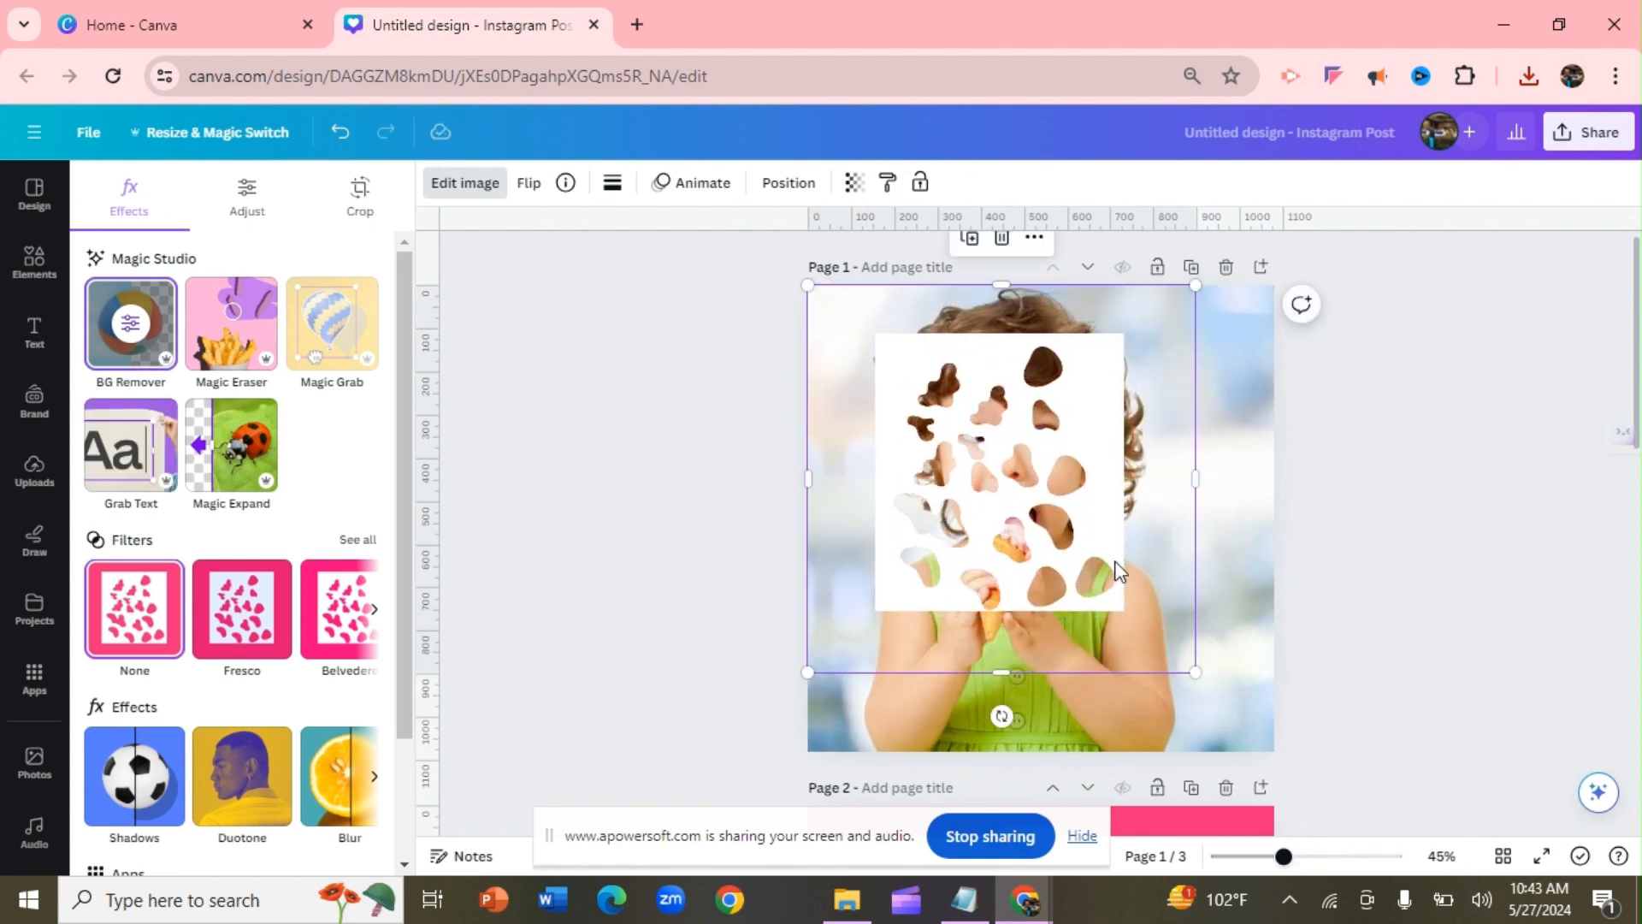
pyautogui.moveTo(1215, 687); pyautogui.dragTo(1279, 754)
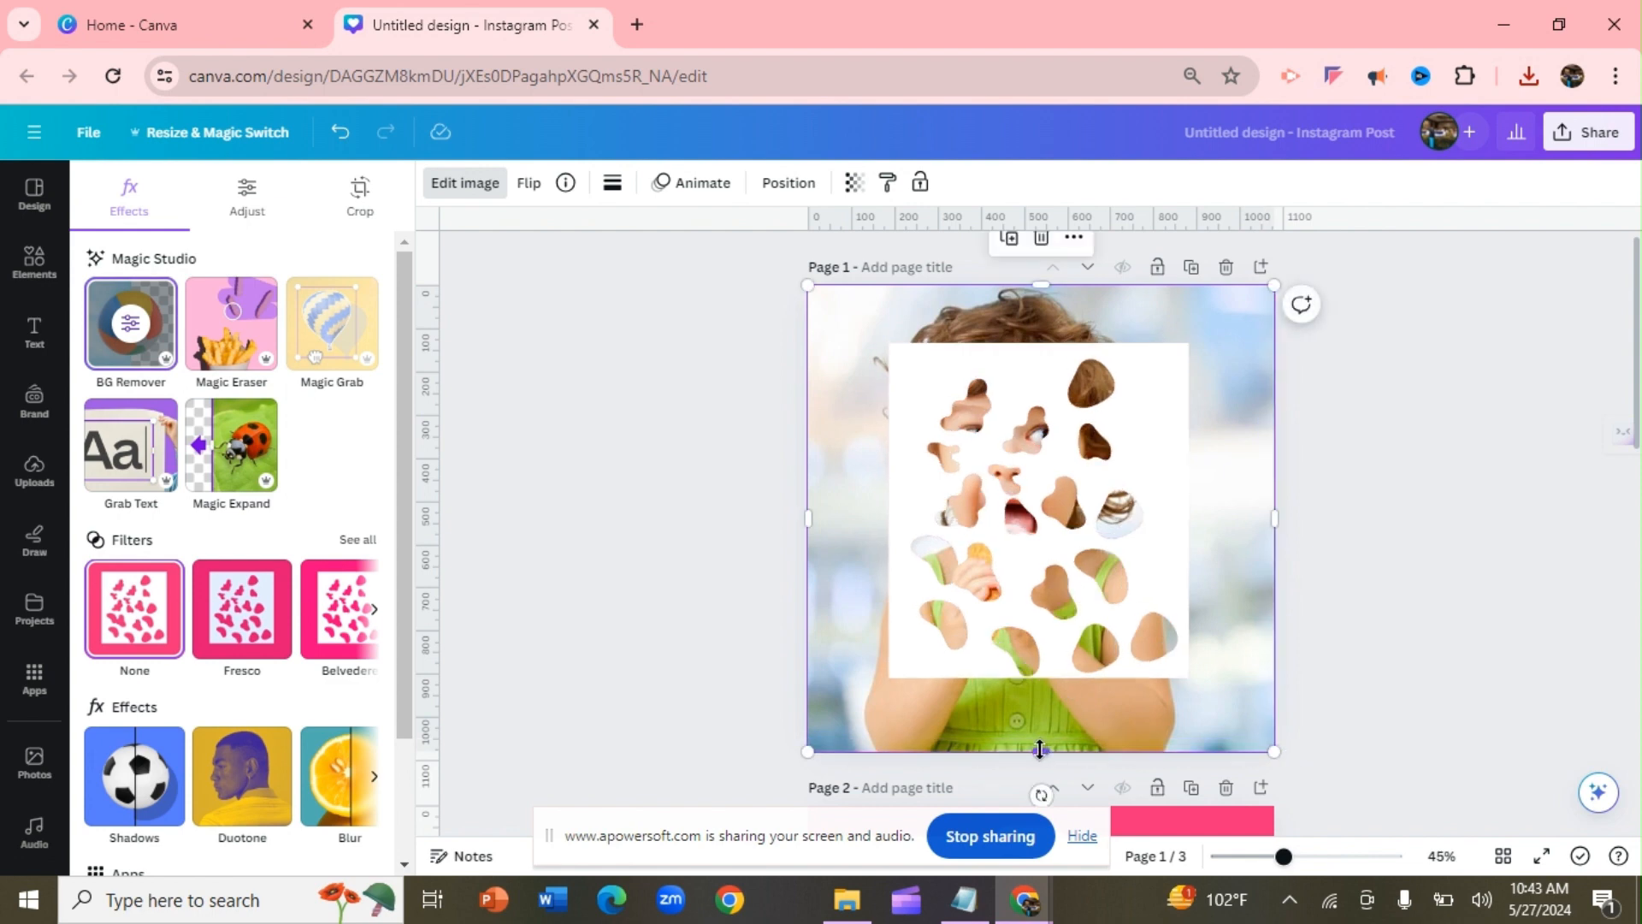
pyautogui.rightClick(1025, 869)
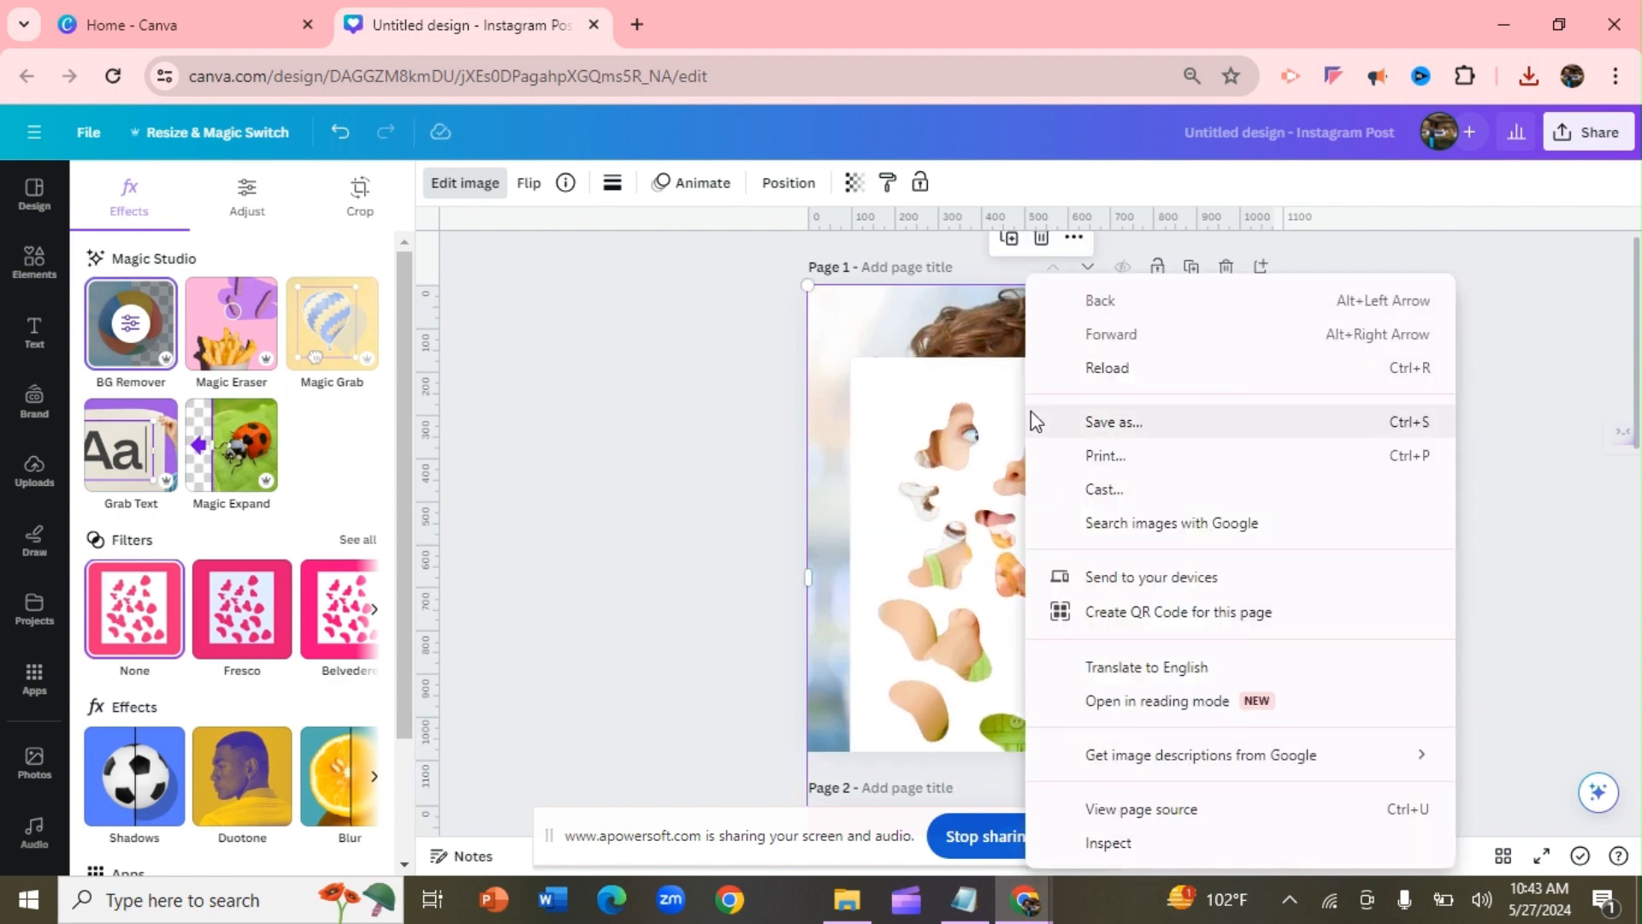
pyautogui.click(962, 353)
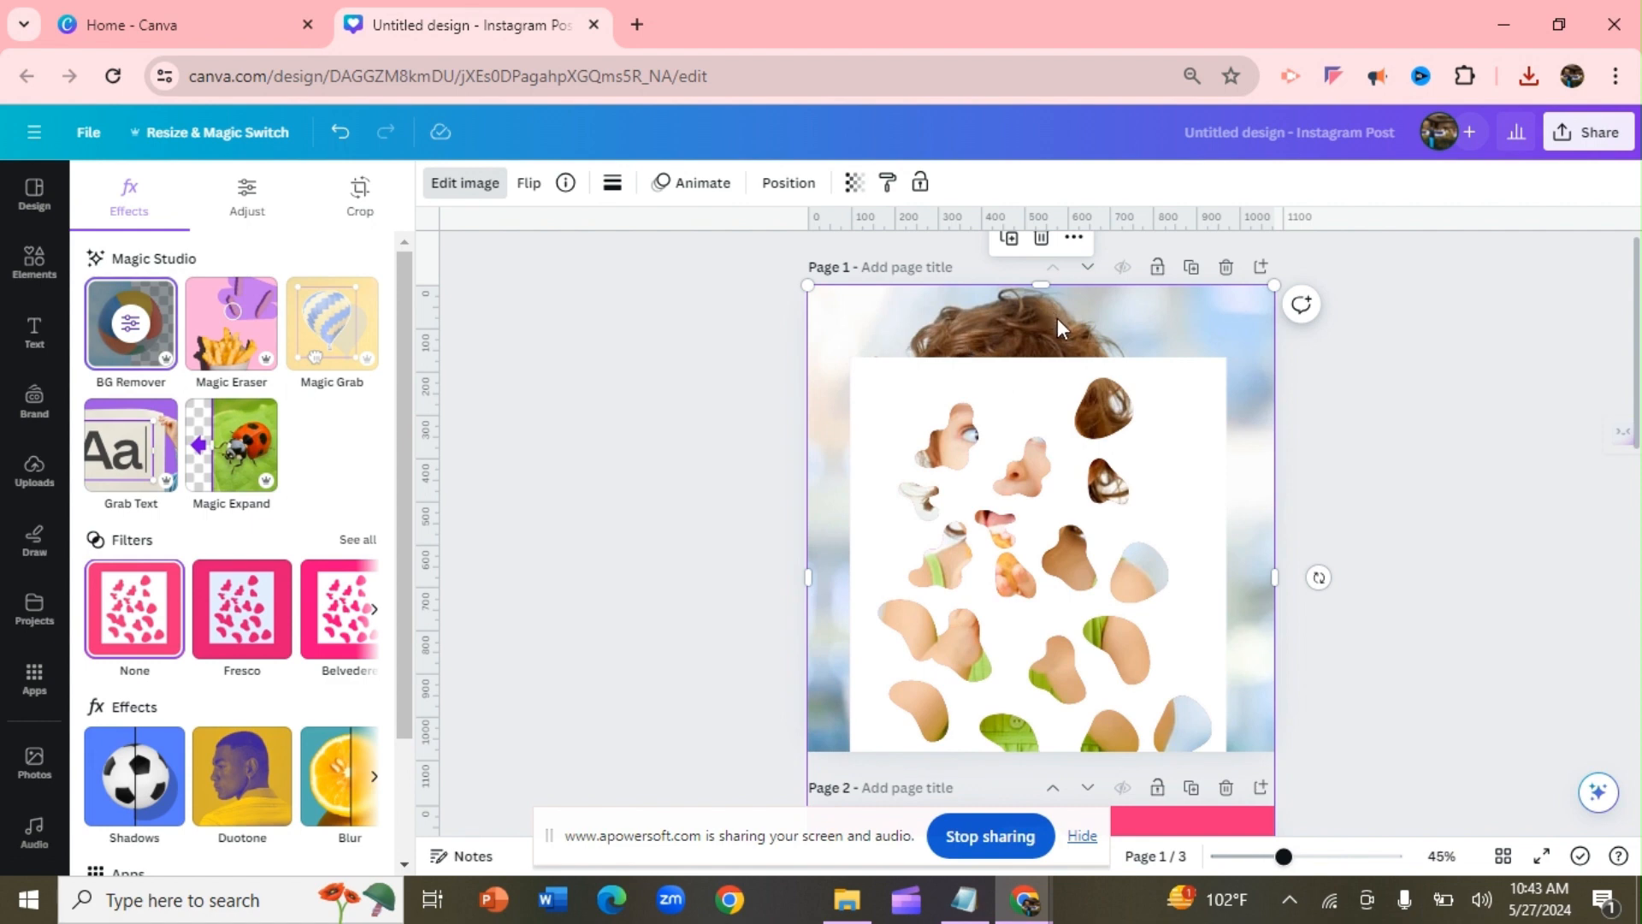
# Shift the cutout image down and extend its top and sides beyond the page, making it about 1,724 px high
pyautogui.moveTo(1122, 505); pyautogui.dragTo(1108, 583)
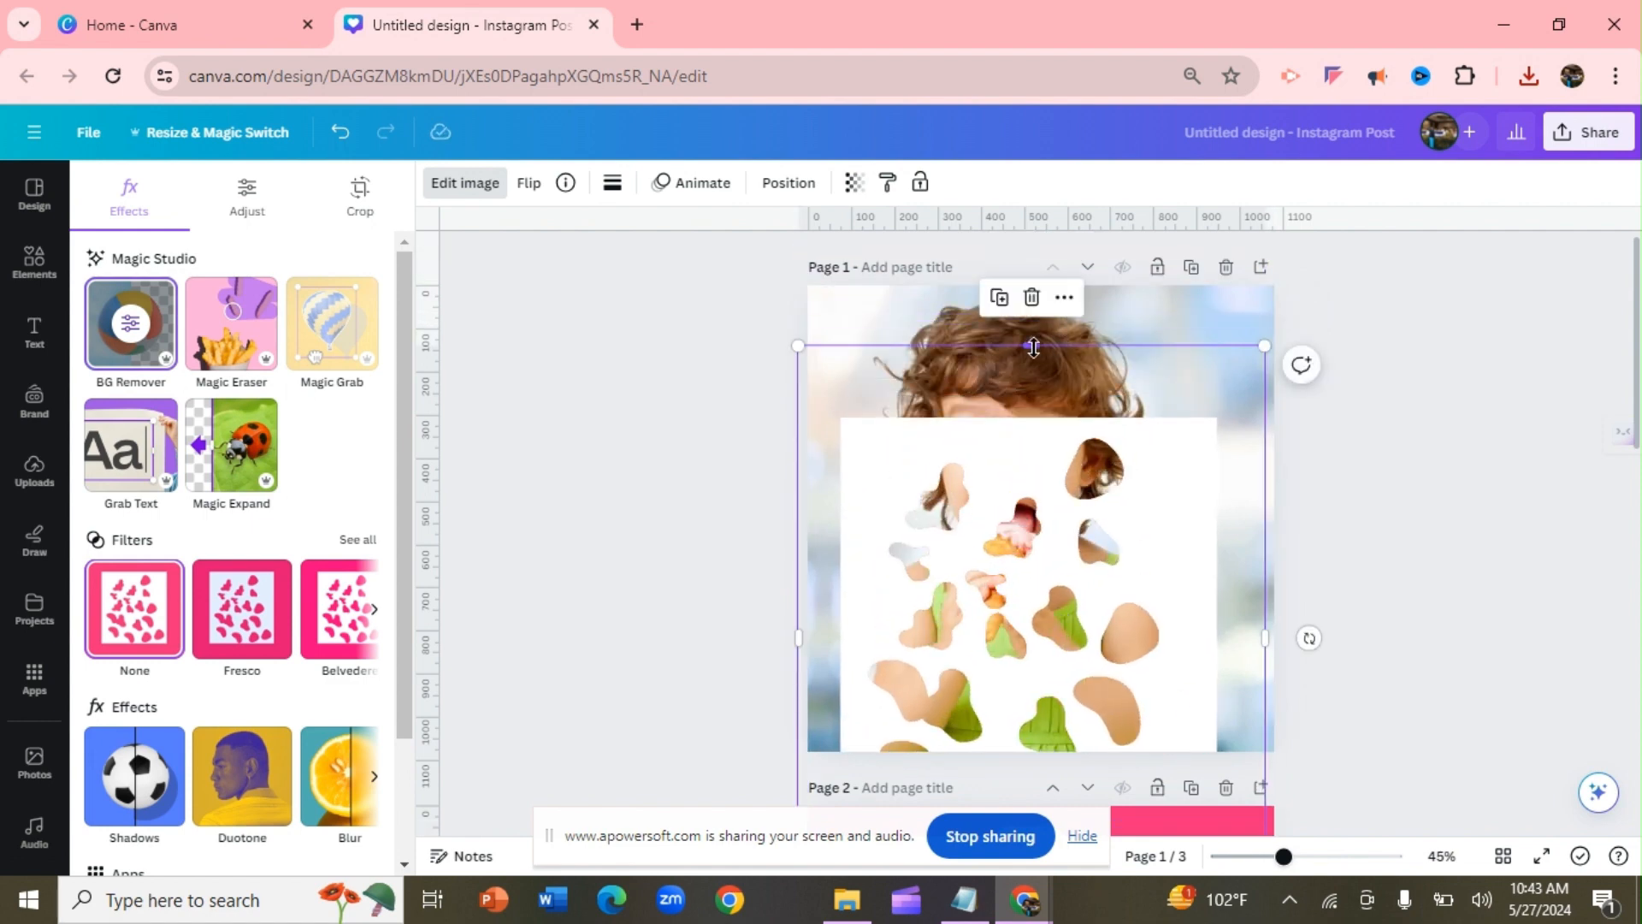
pyautogui.moveTo(1033, 347); pyautogui.dragTo(988, 191)
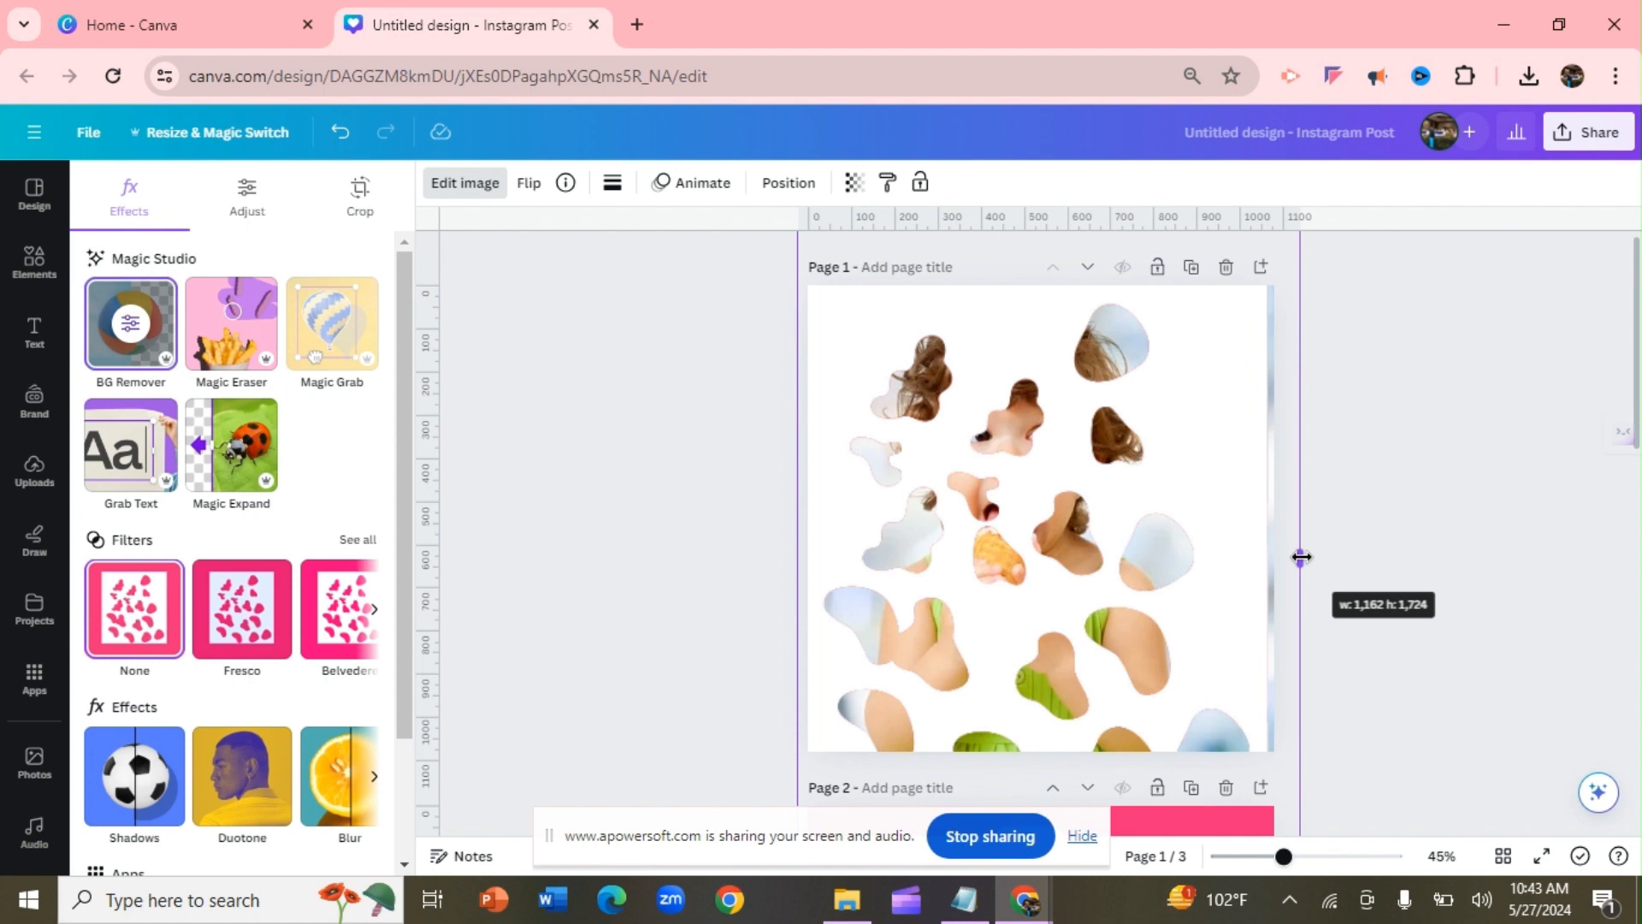
pyautogui.moveTo(1301, 556); pyautogui.dragTo(1300, 557)
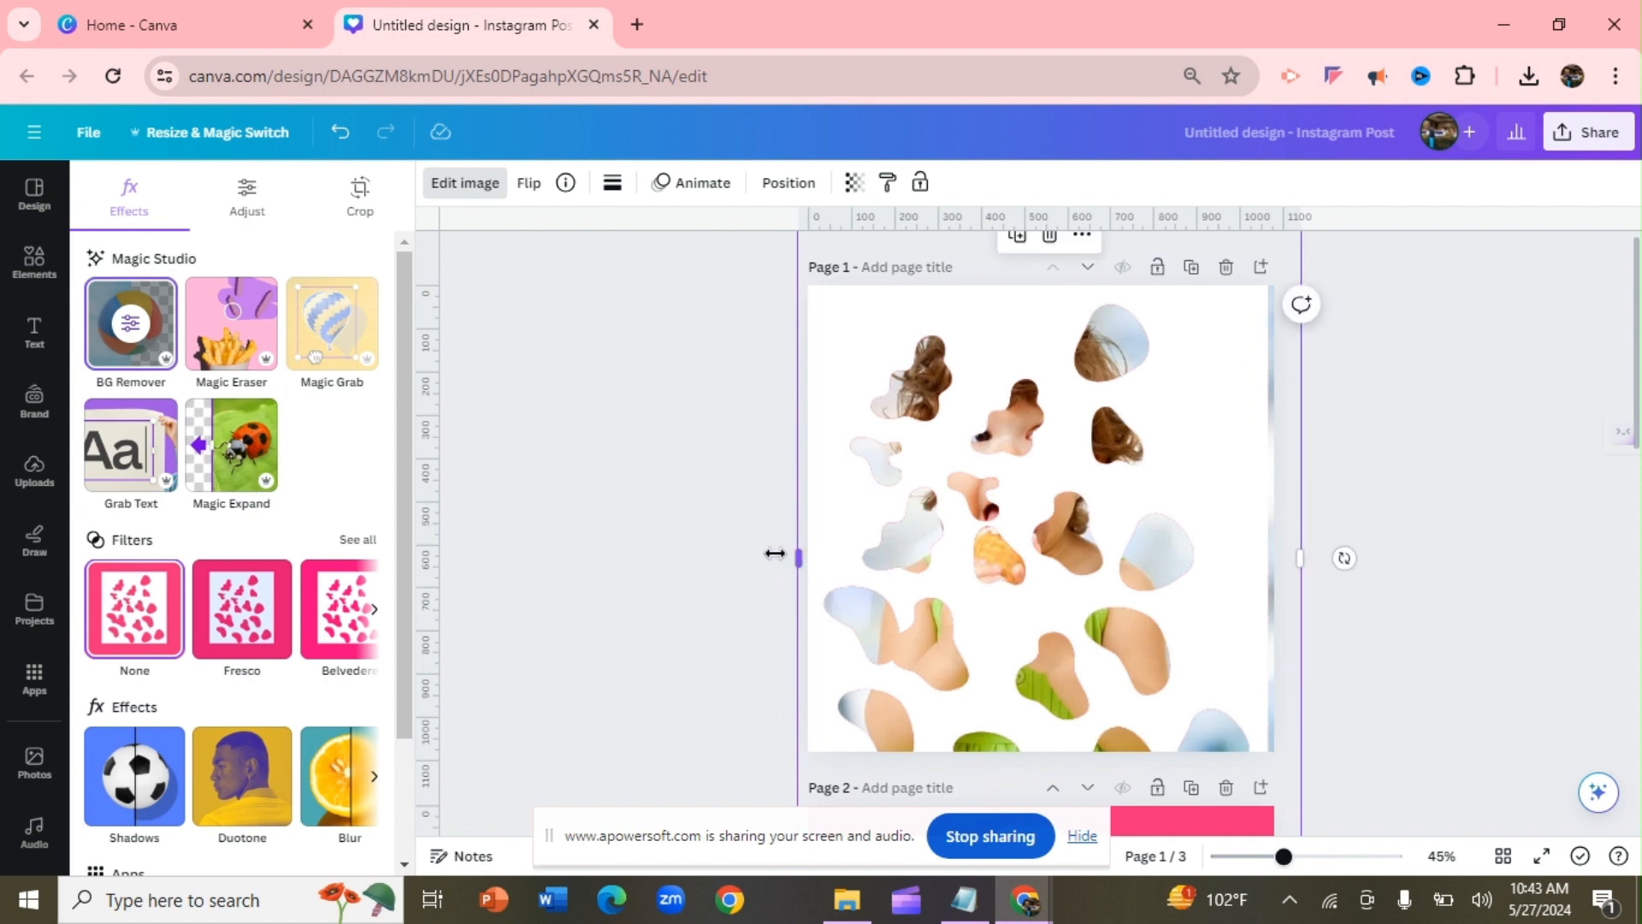
pyautogui.moveTo(775, 553); pyautogui.dragTo(764, 552)
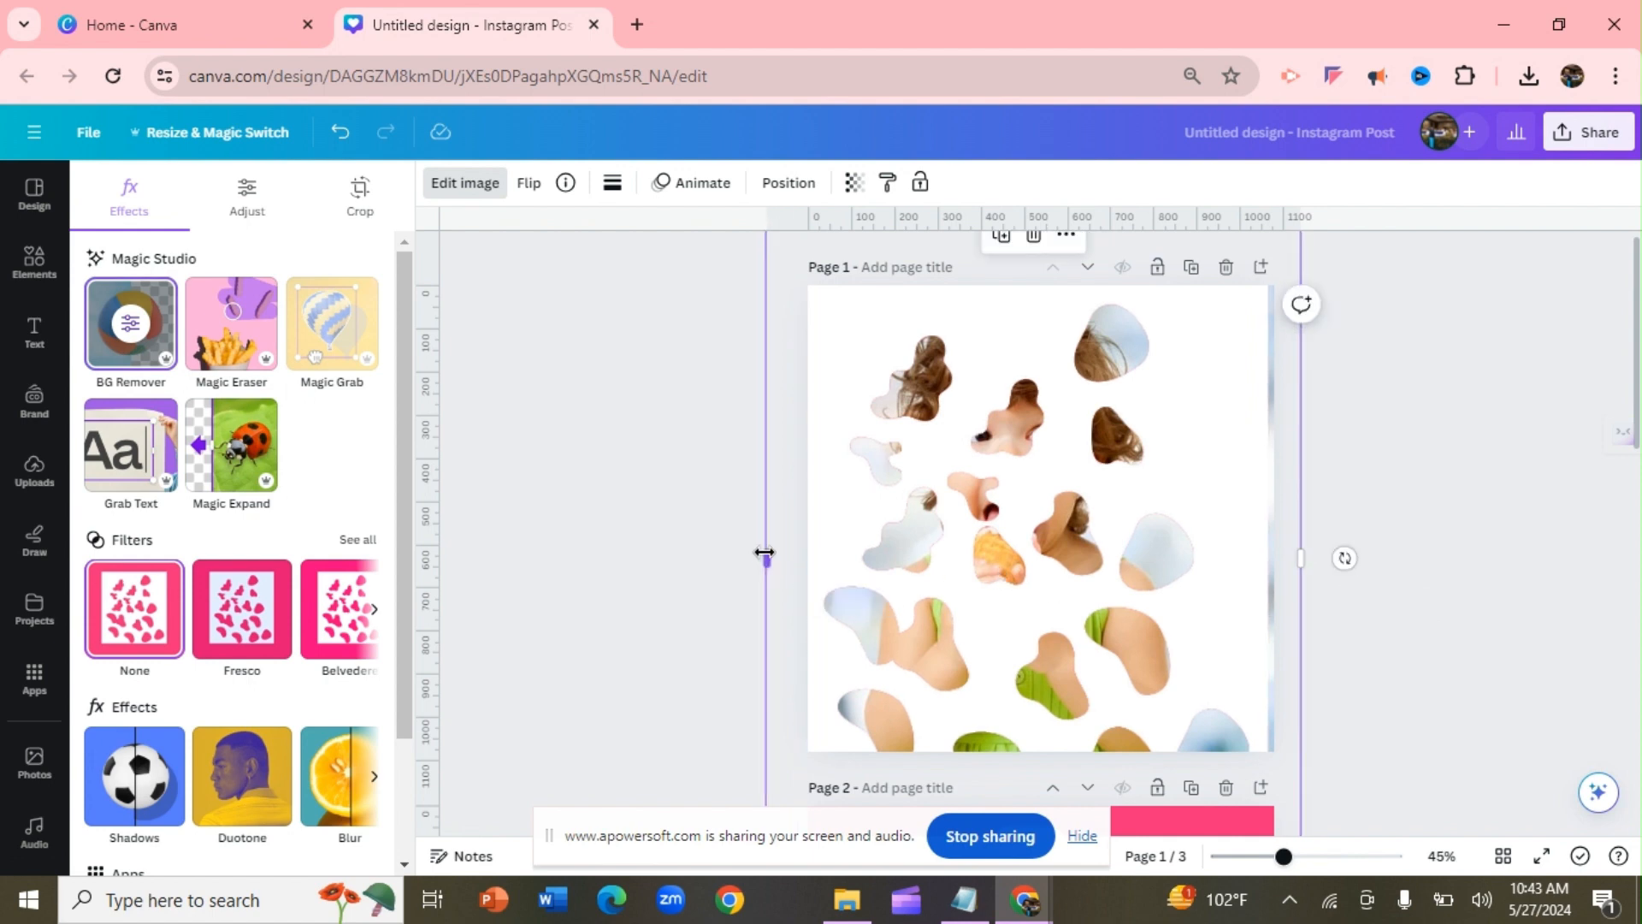
pyautogui.click(1544, 488)
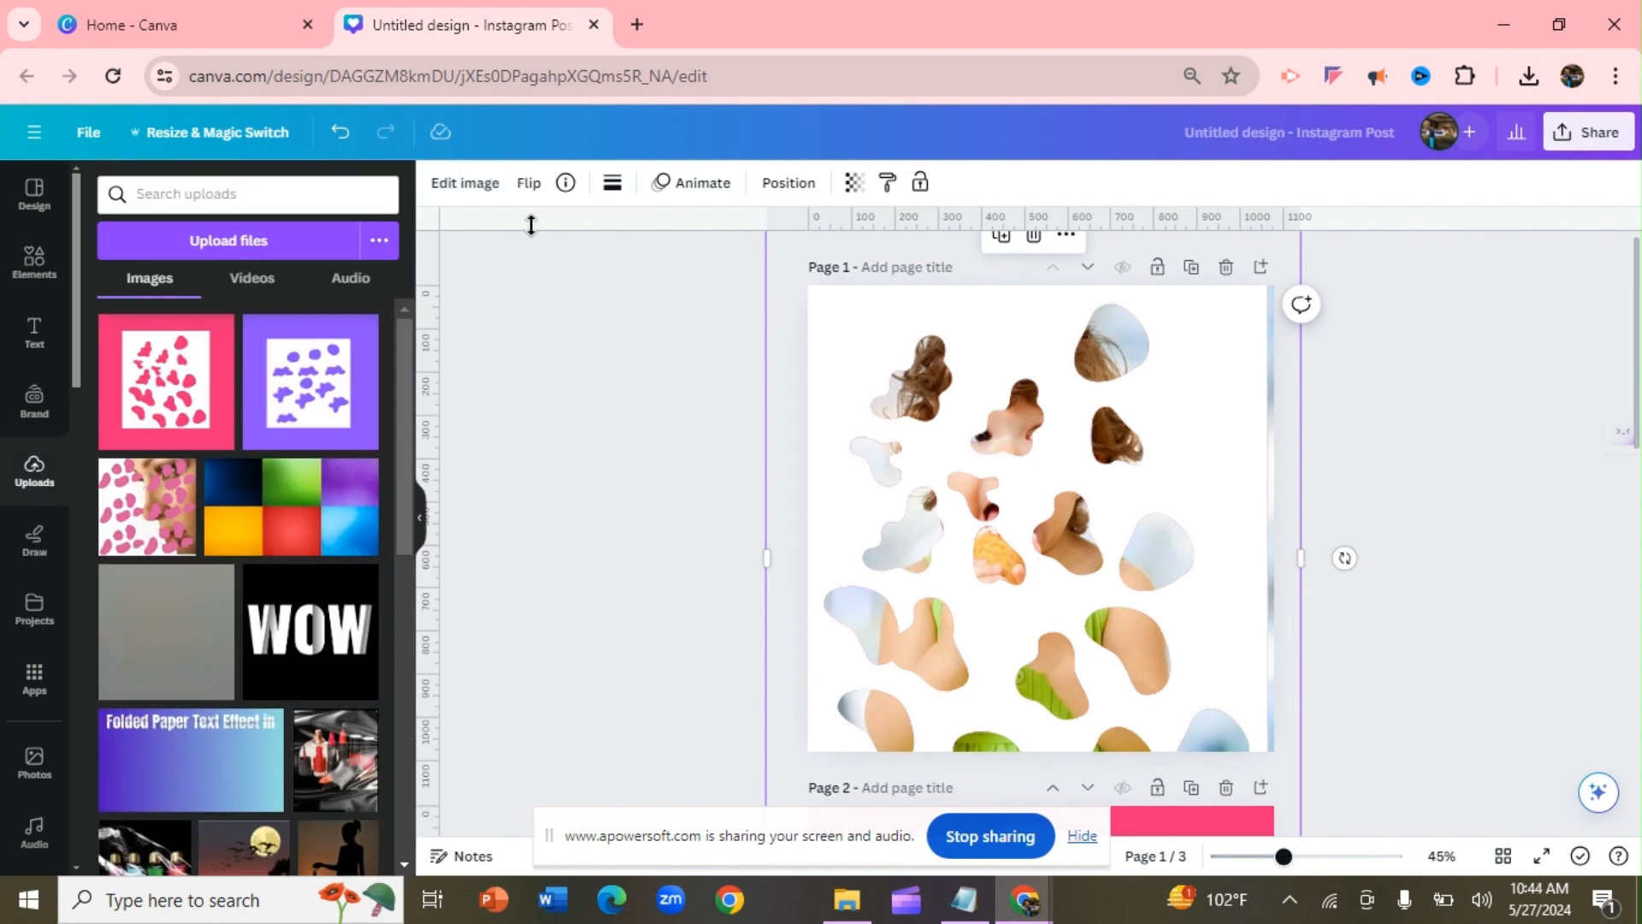
# Upscale the cutout image 4x with Image Upscaler and replace the original in the design with the enhanced version
pyautogui.click(482, 185)
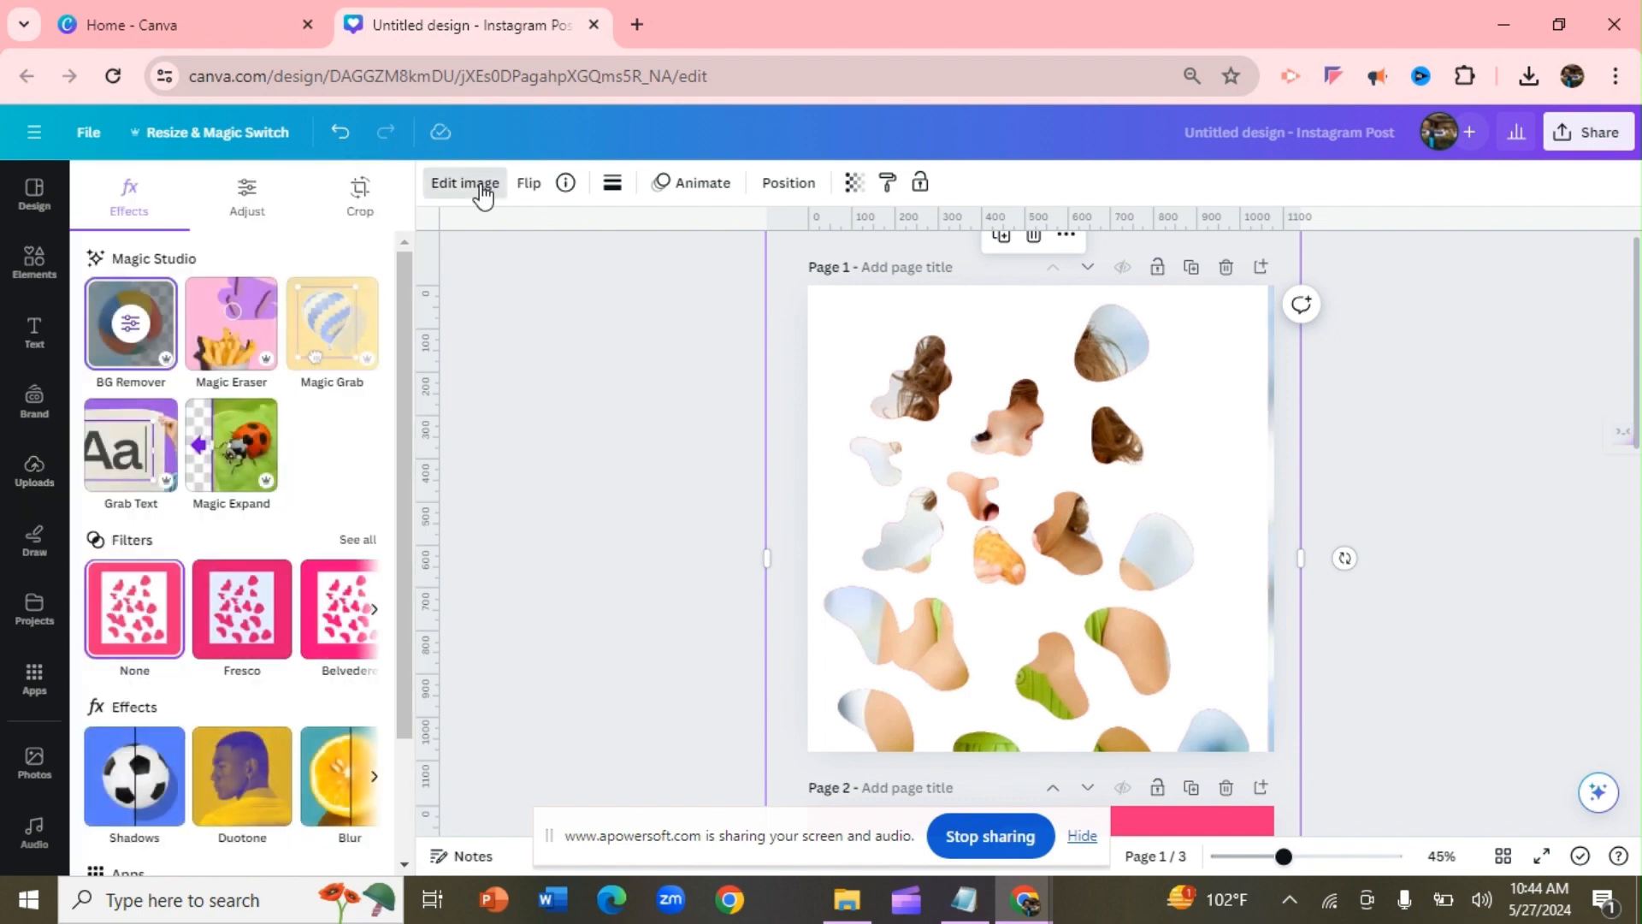
pyautogui.scroll(-2, 405, 380)
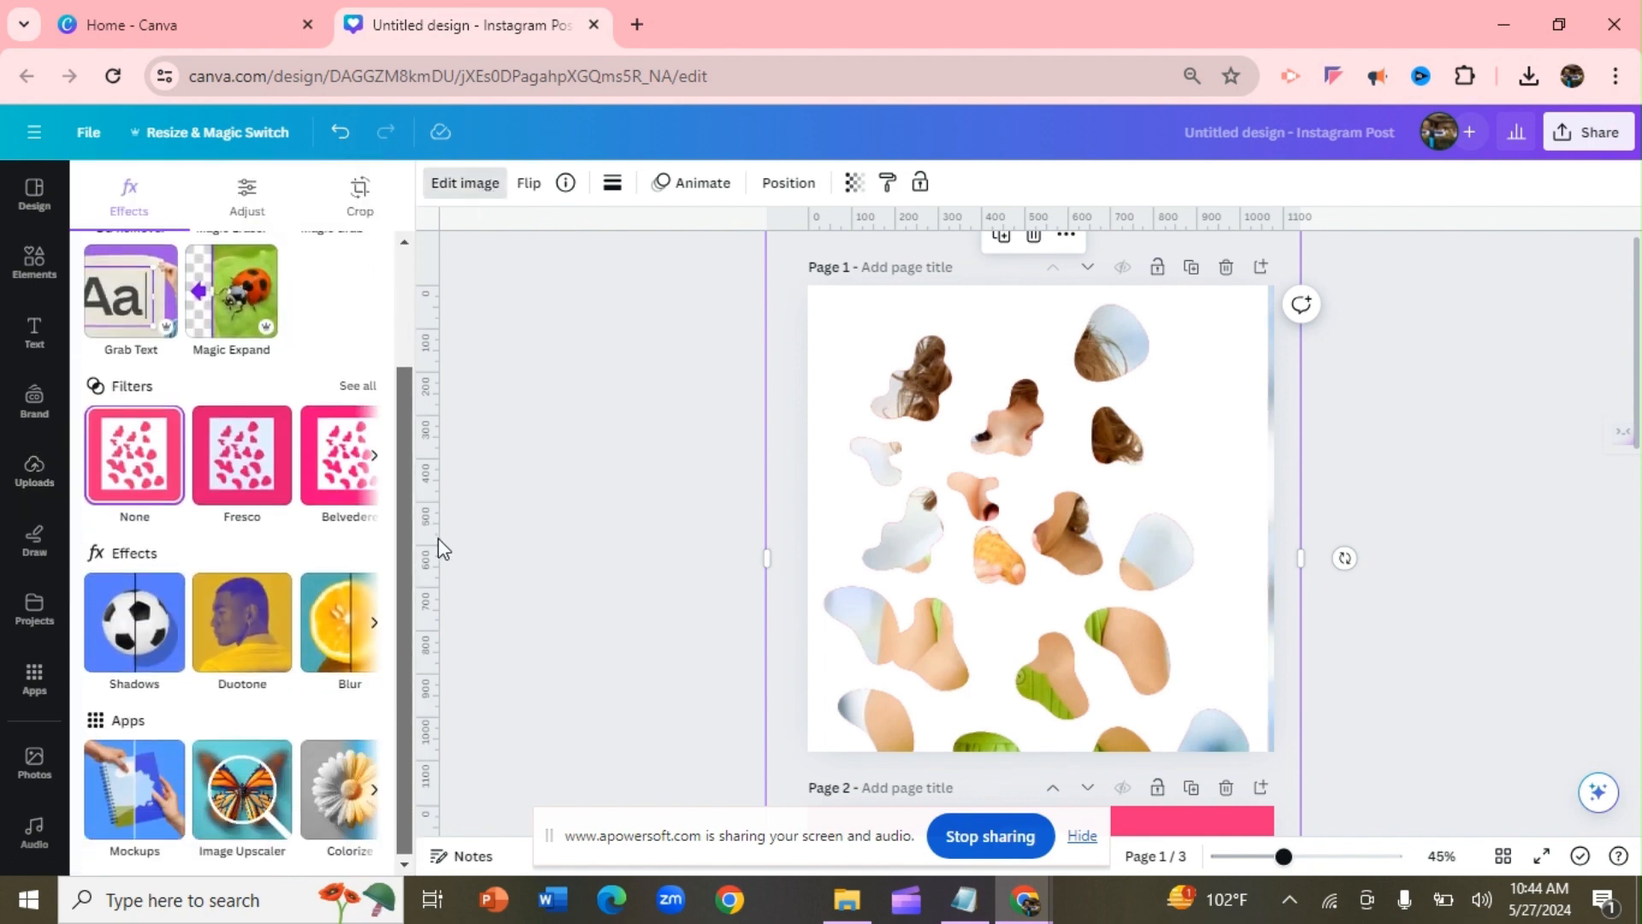
pyautogui.click(267, 812)
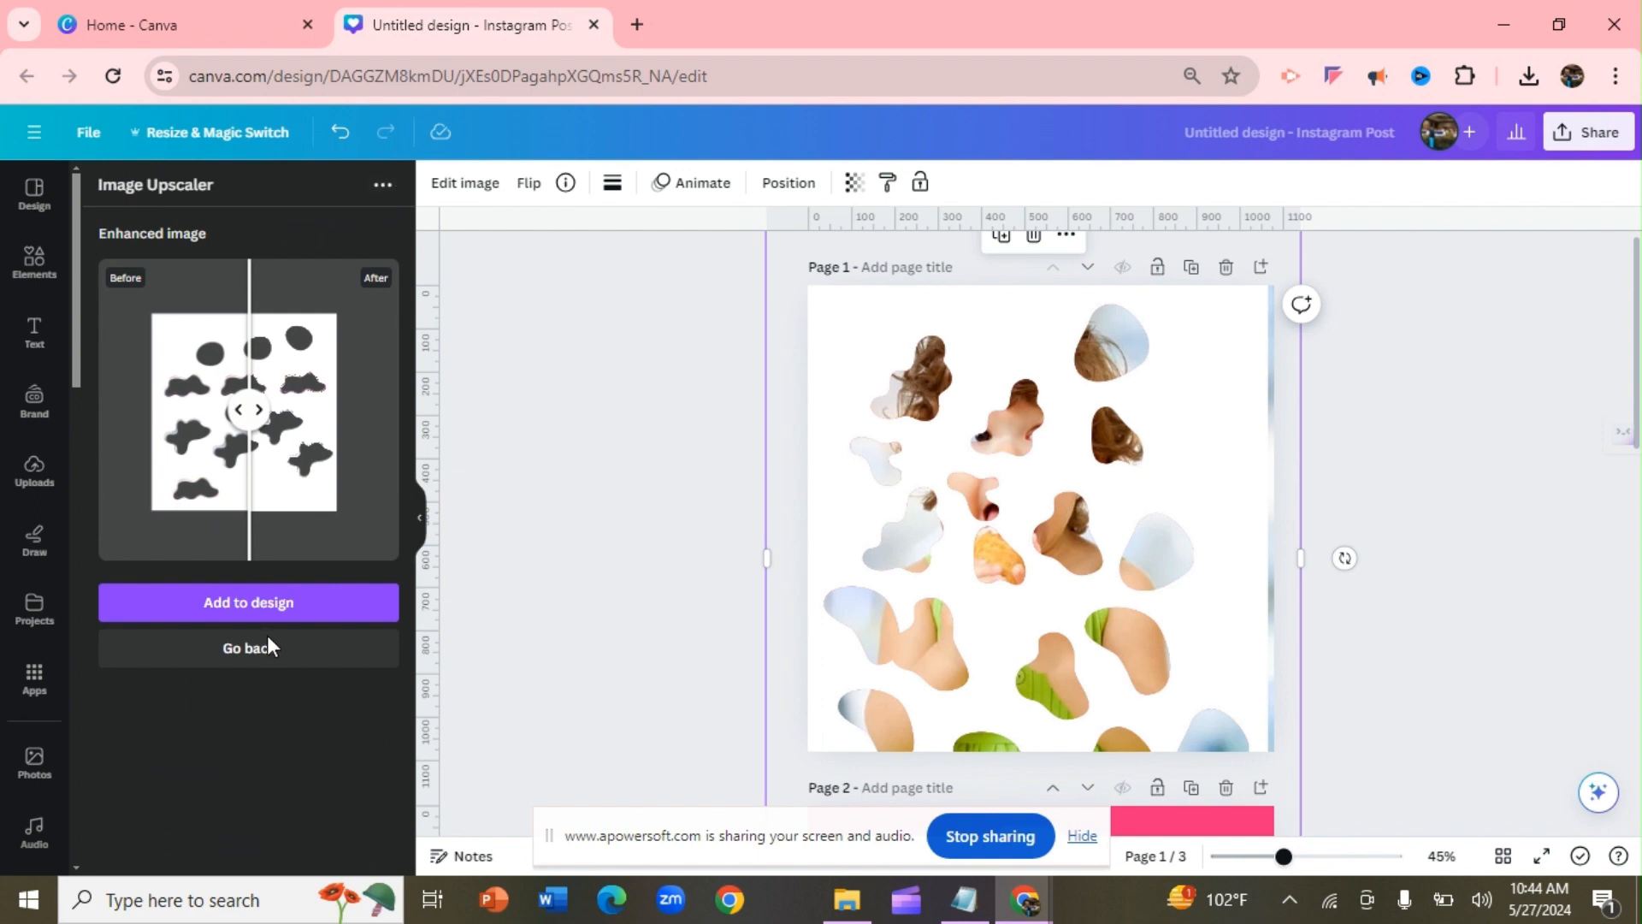
pyautogui.click(256, 660)
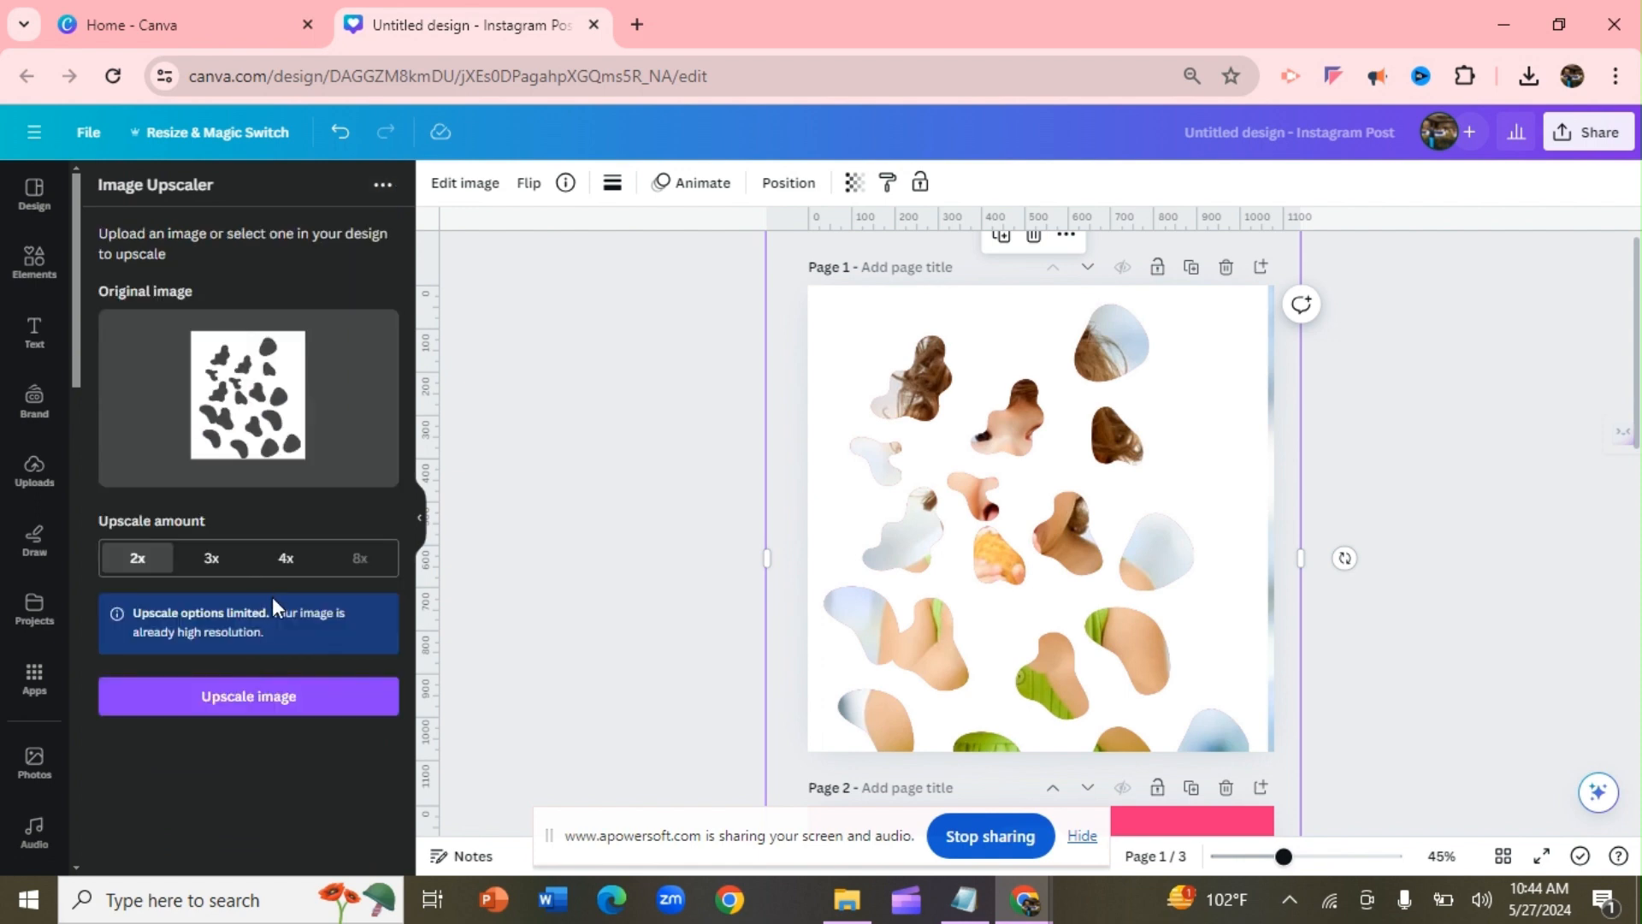
pyautogui.click(293, 561)
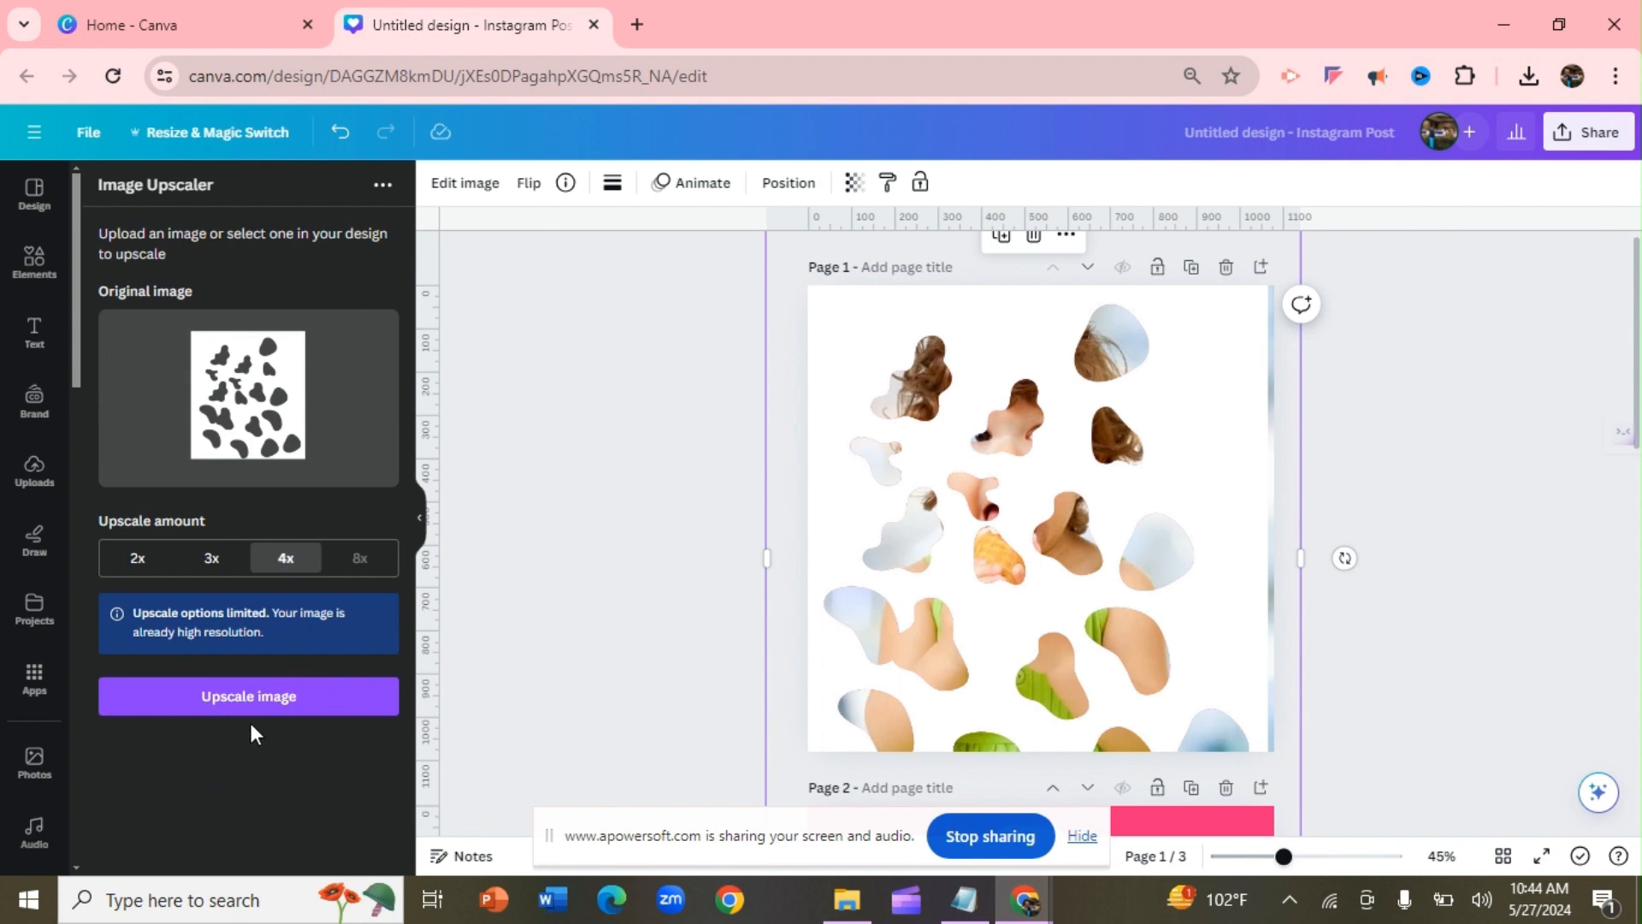
pyautogui.click(272, 707)
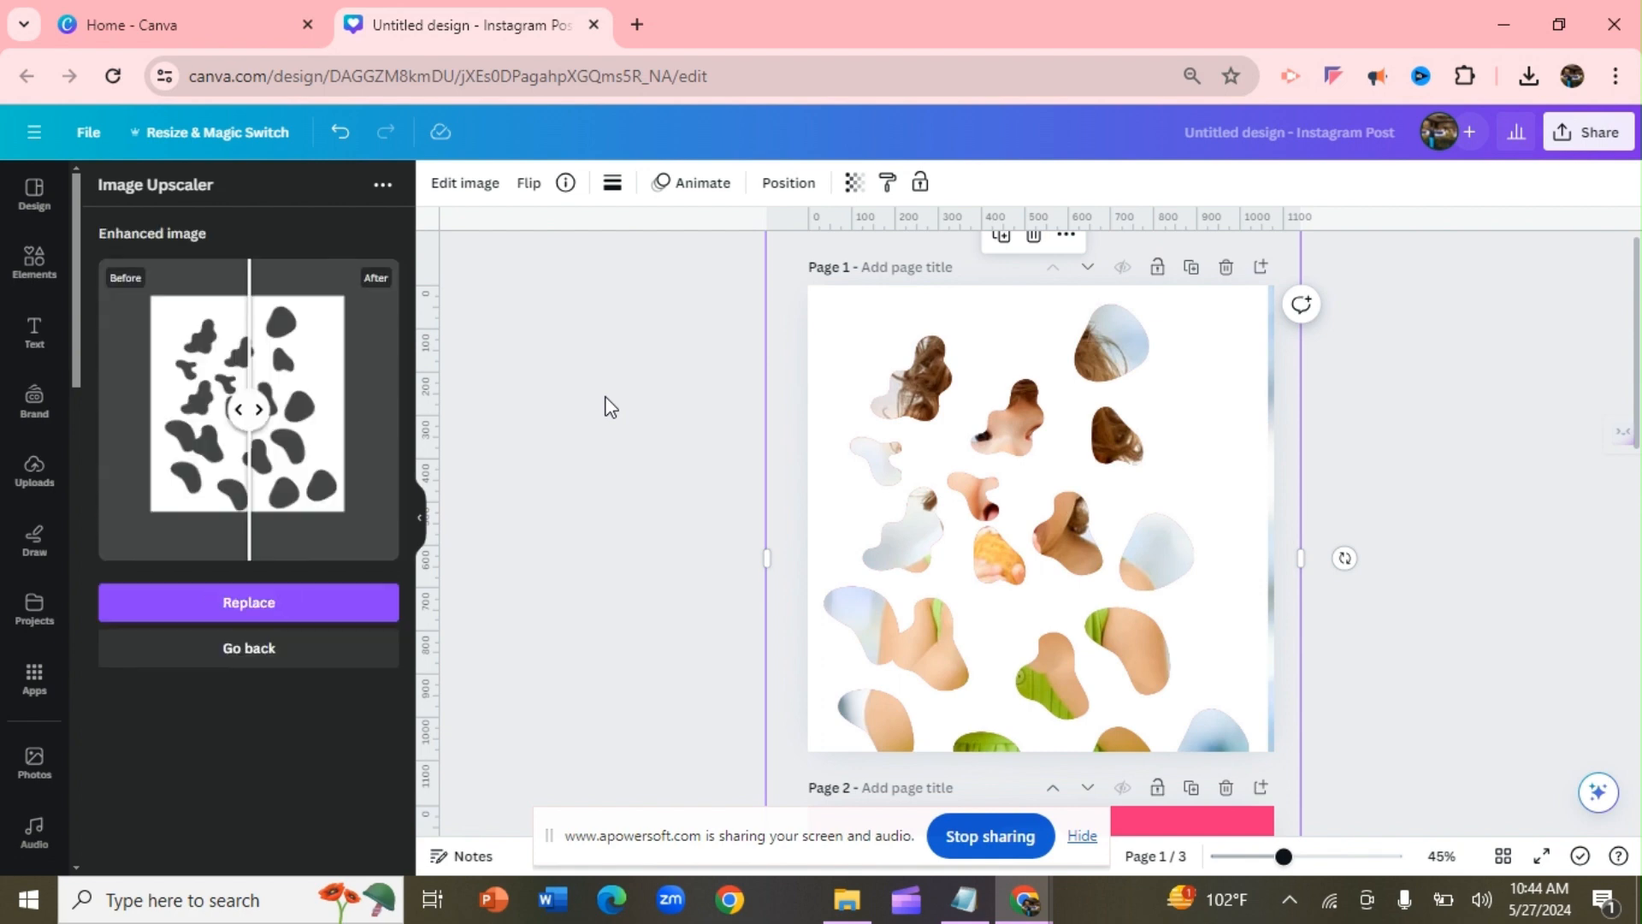
pyautogui.click(313, 609)
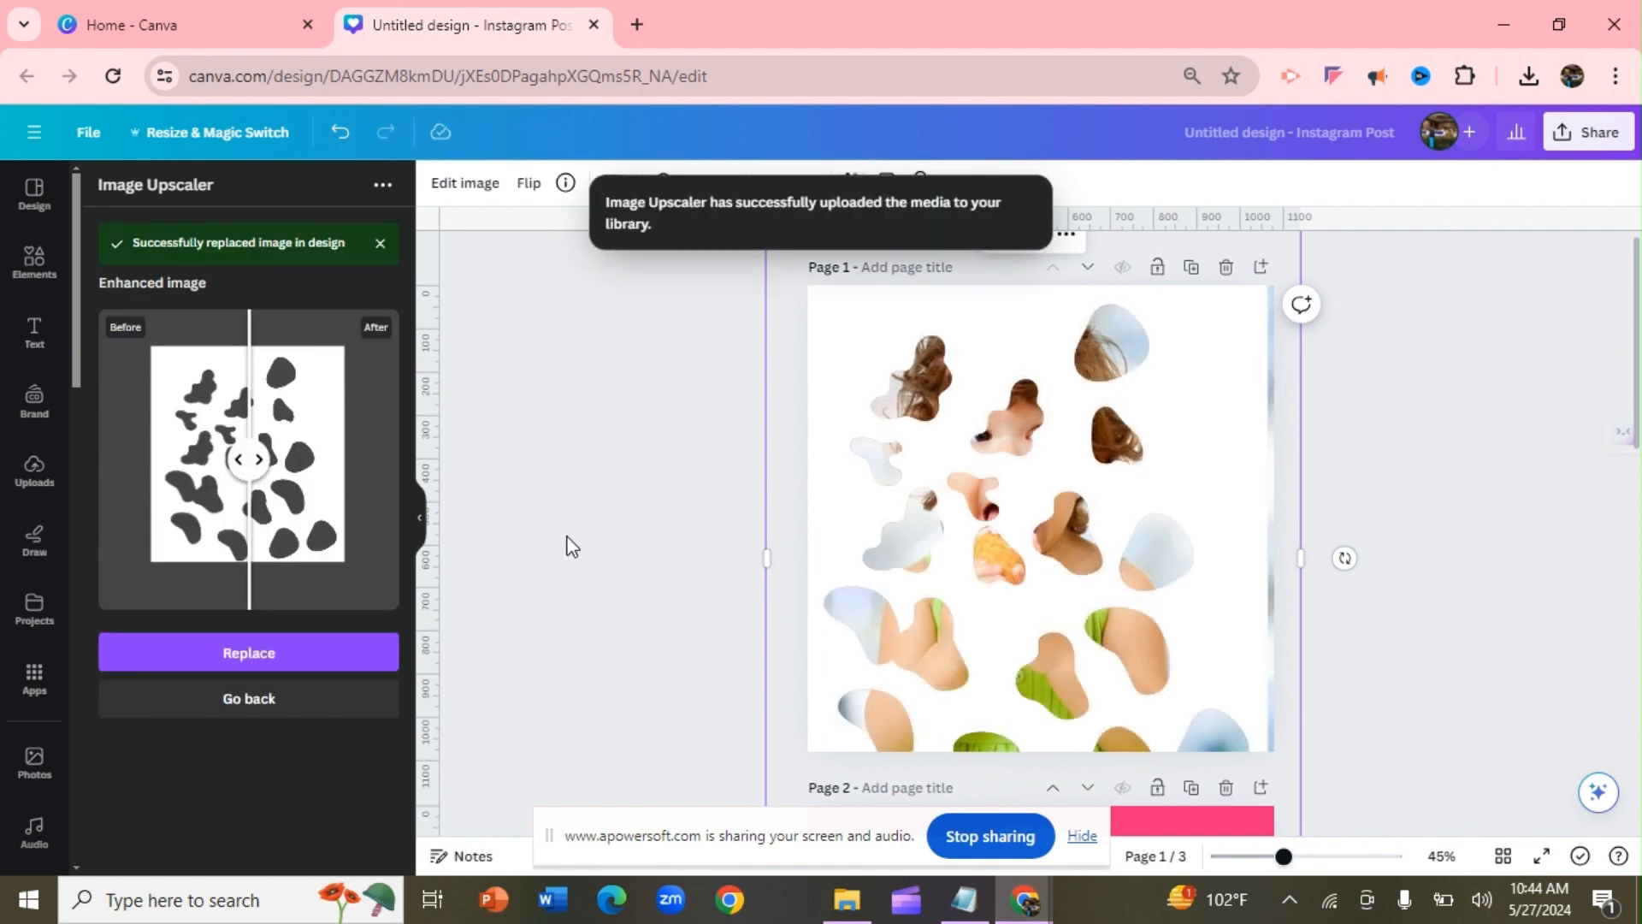
# Nudge the upscaled cutout slightly to the right so its white area covers the photo strip at the page's right edge
pyautogui.moveTo(1202, 561); pyautogui.dragTo(1211, 556)
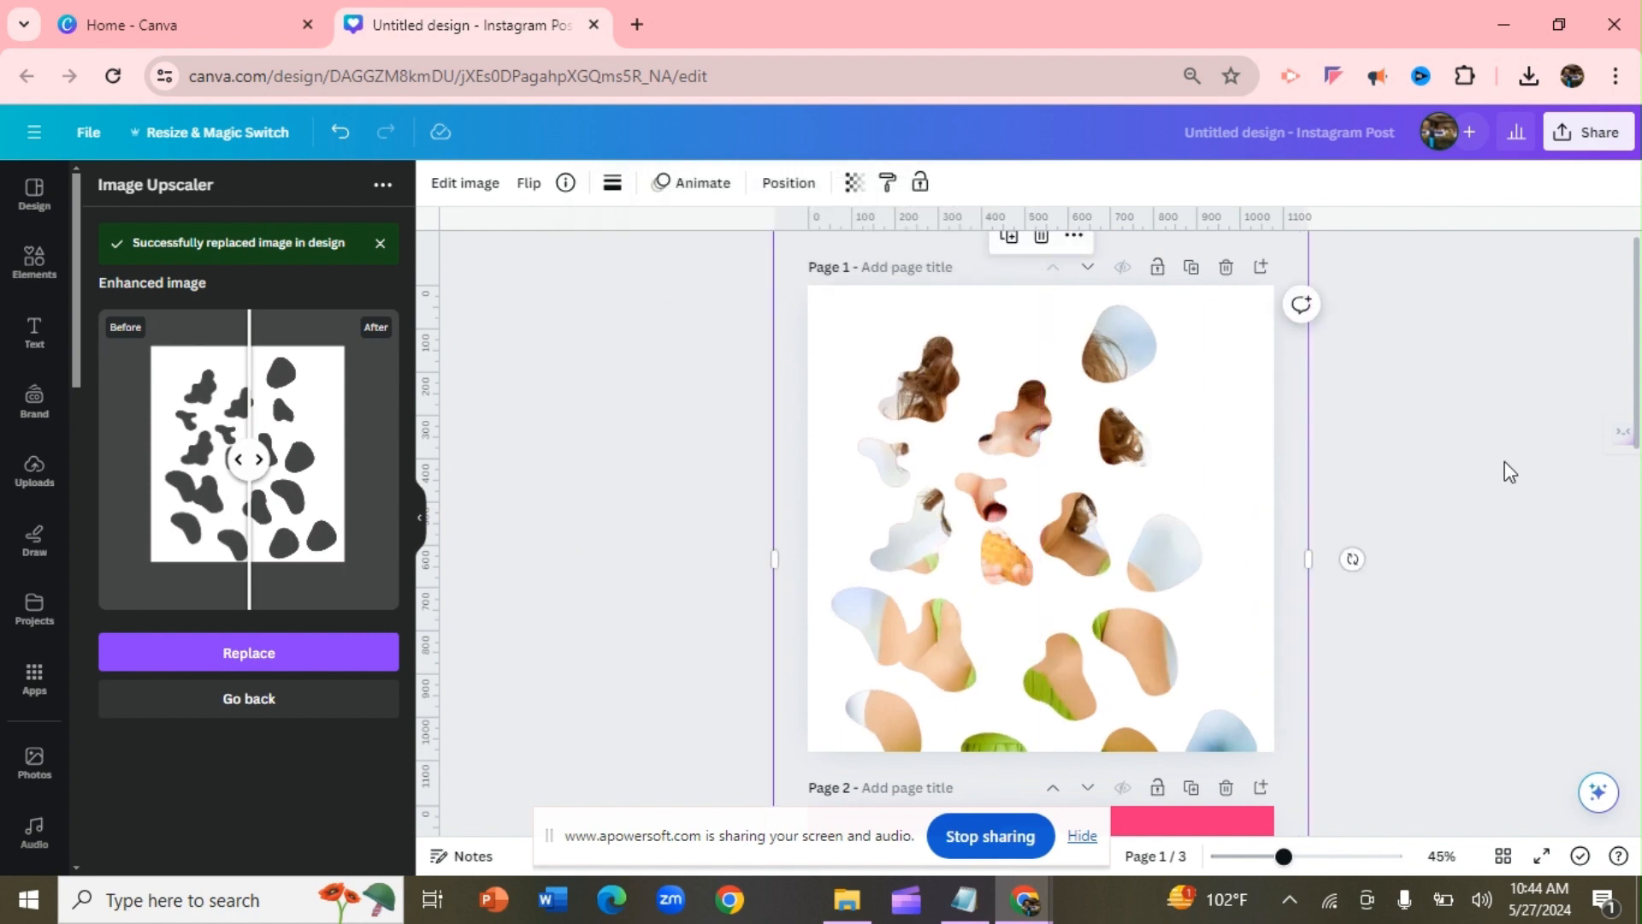
pyautogui.click(1573, 423)
pyautogui.scroll(-3, 1590, 376)
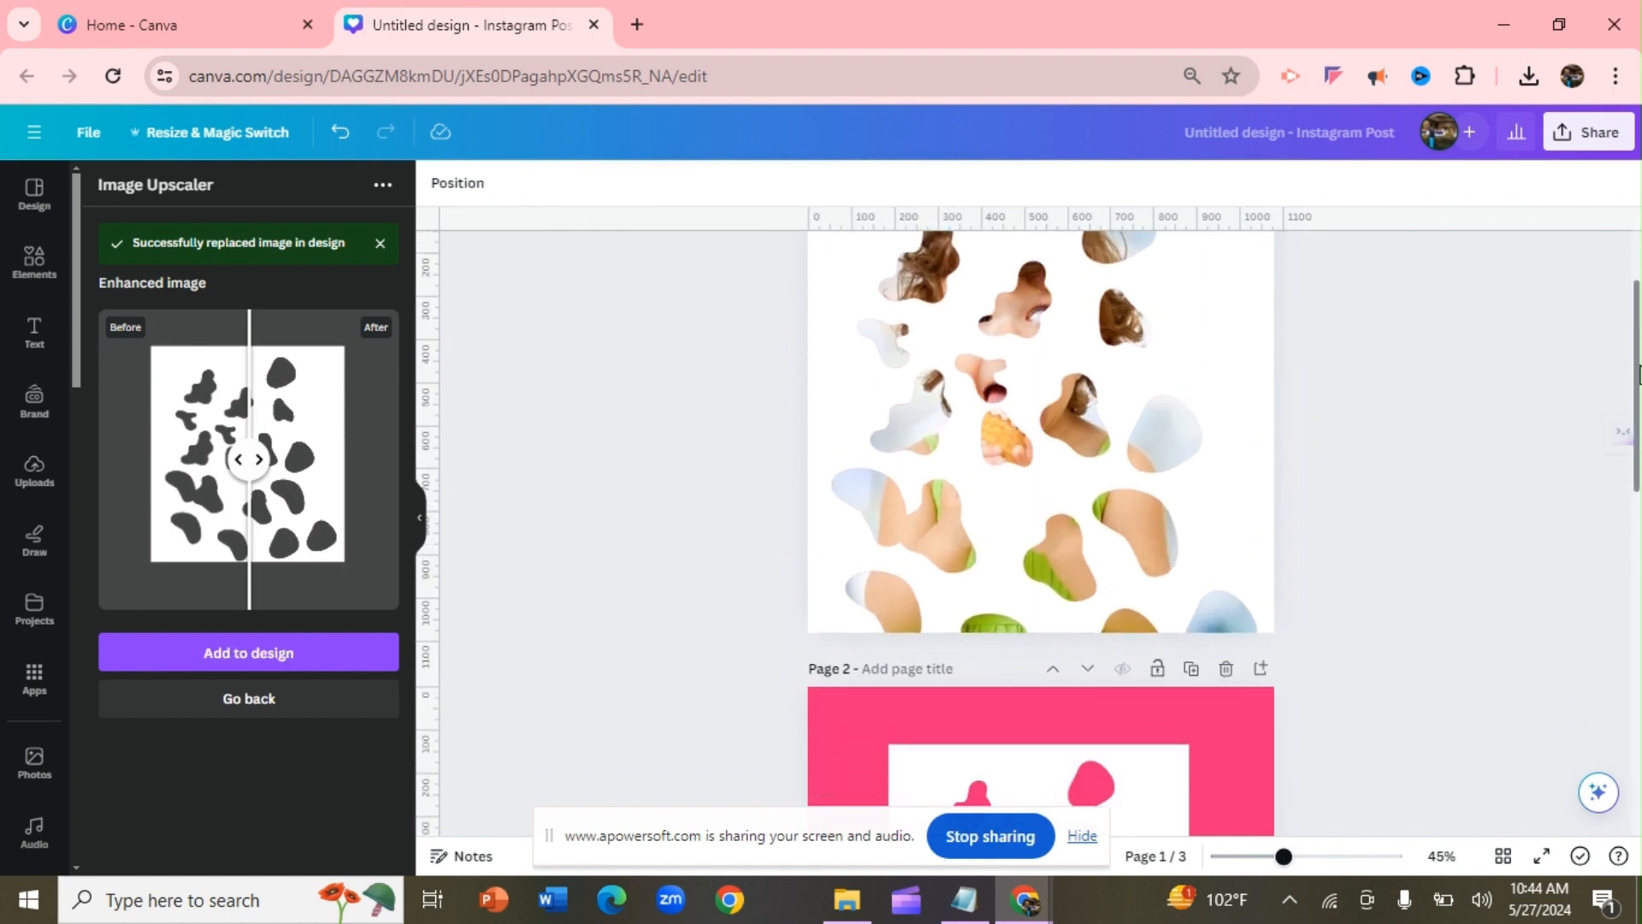
pyautogui.scroll(3, 1613, 323)
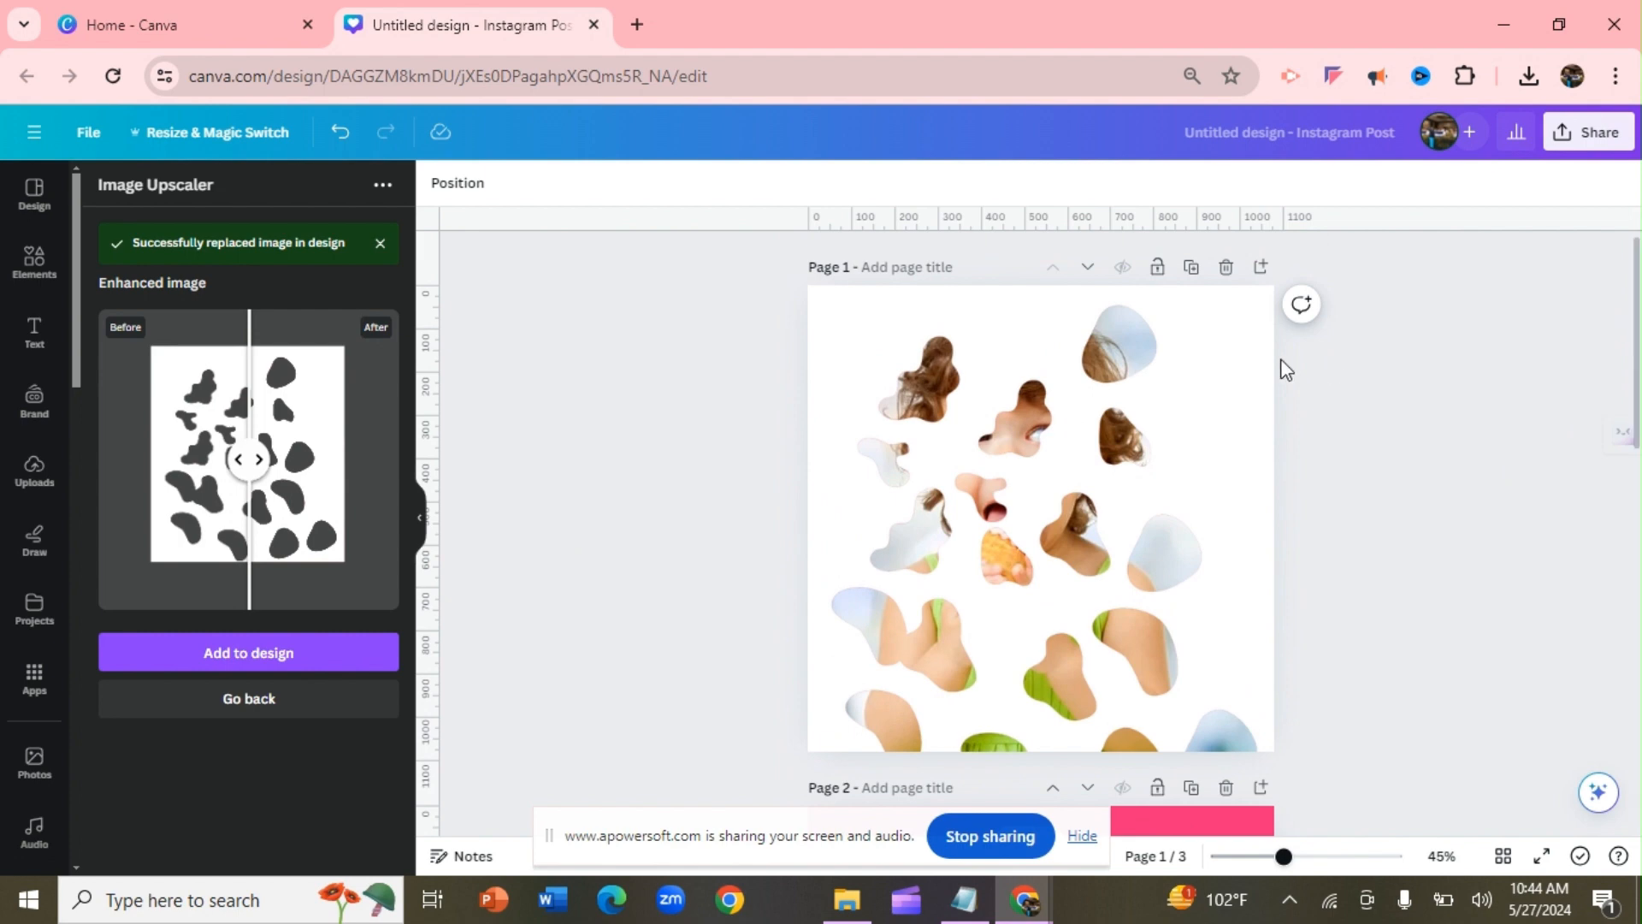
pyautogui.click(1257, 376)
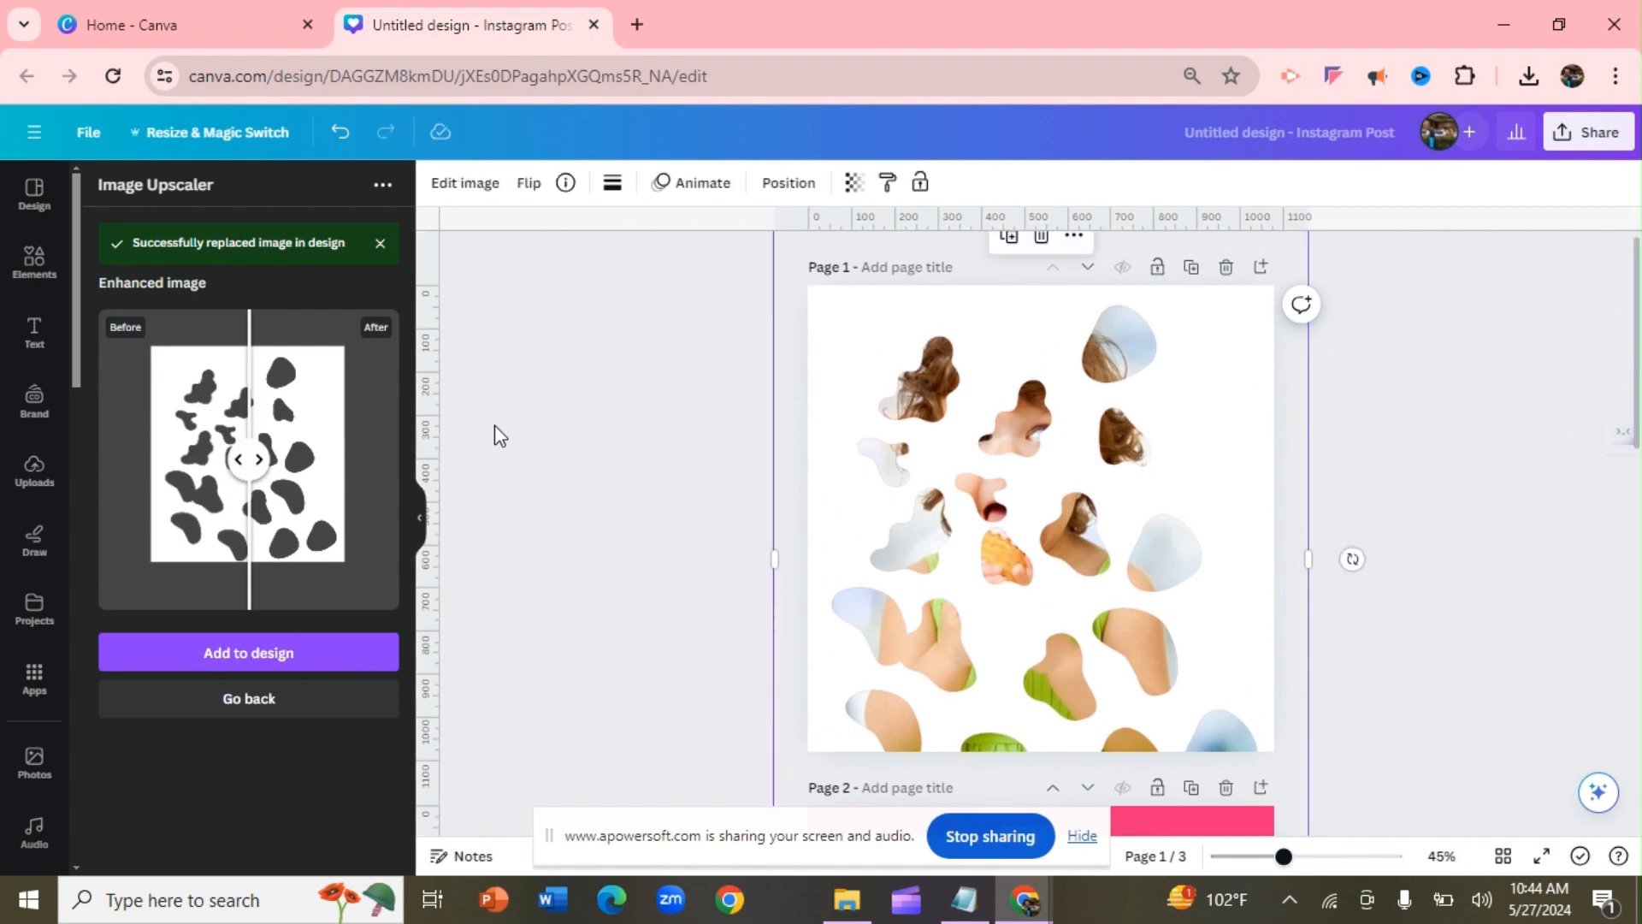
# Add a heading to page 1 reading "COOL COOL SUMMER"
pyautogui.moveTo(495, 424); pyautogui.dragTo(47, 355)
pyautogui.click(47, 355)
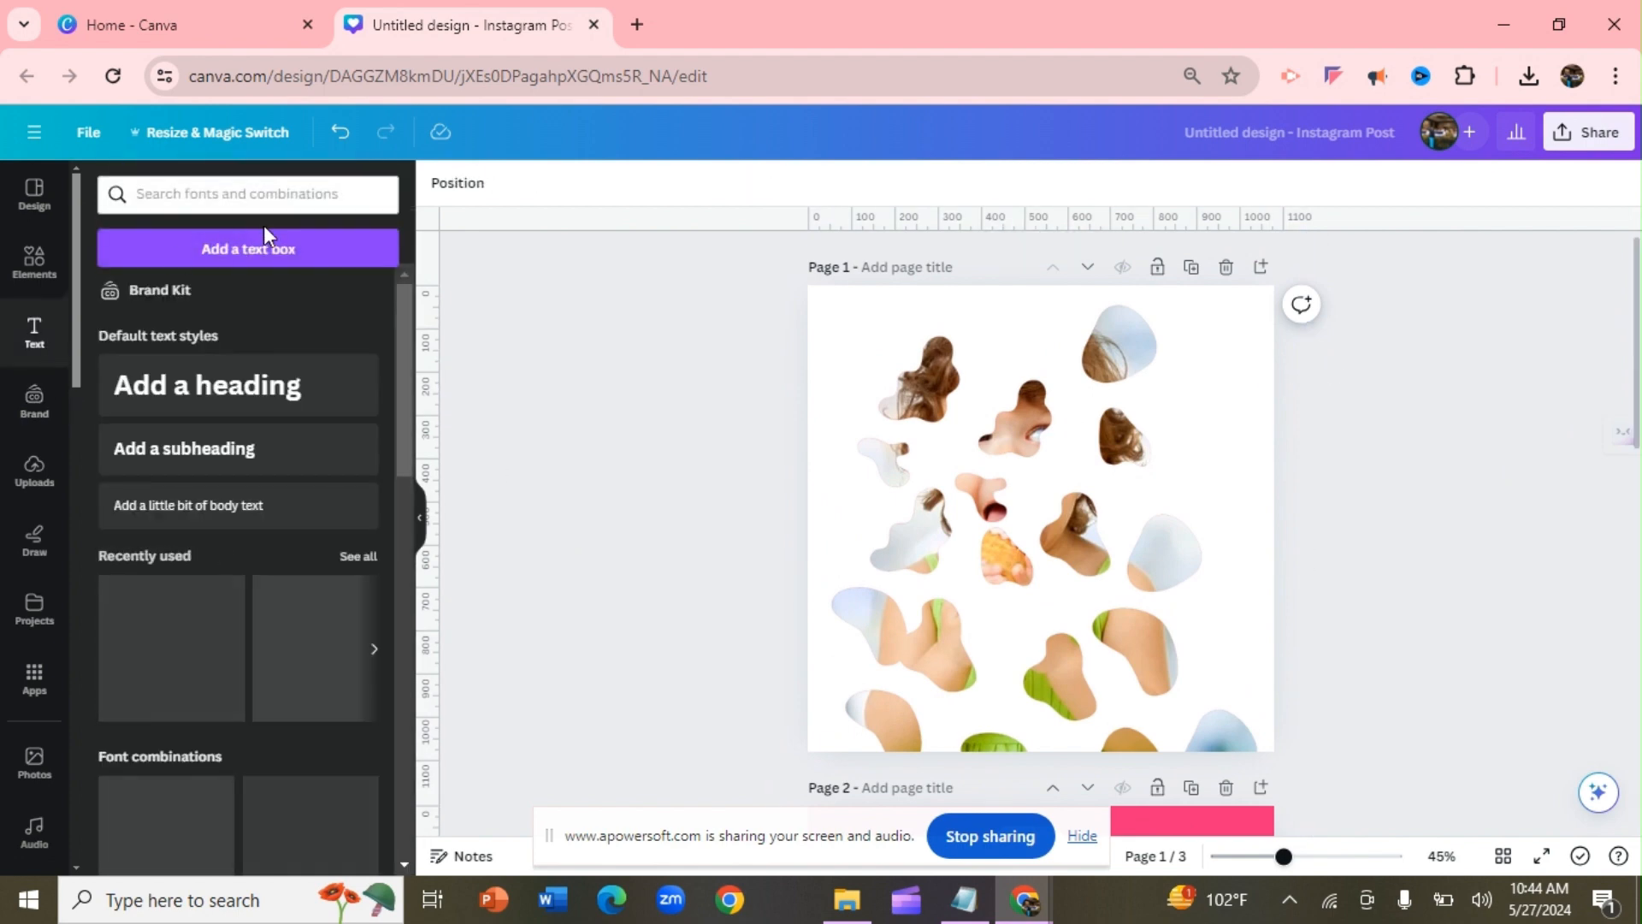
pyautogui.click(203, 389)
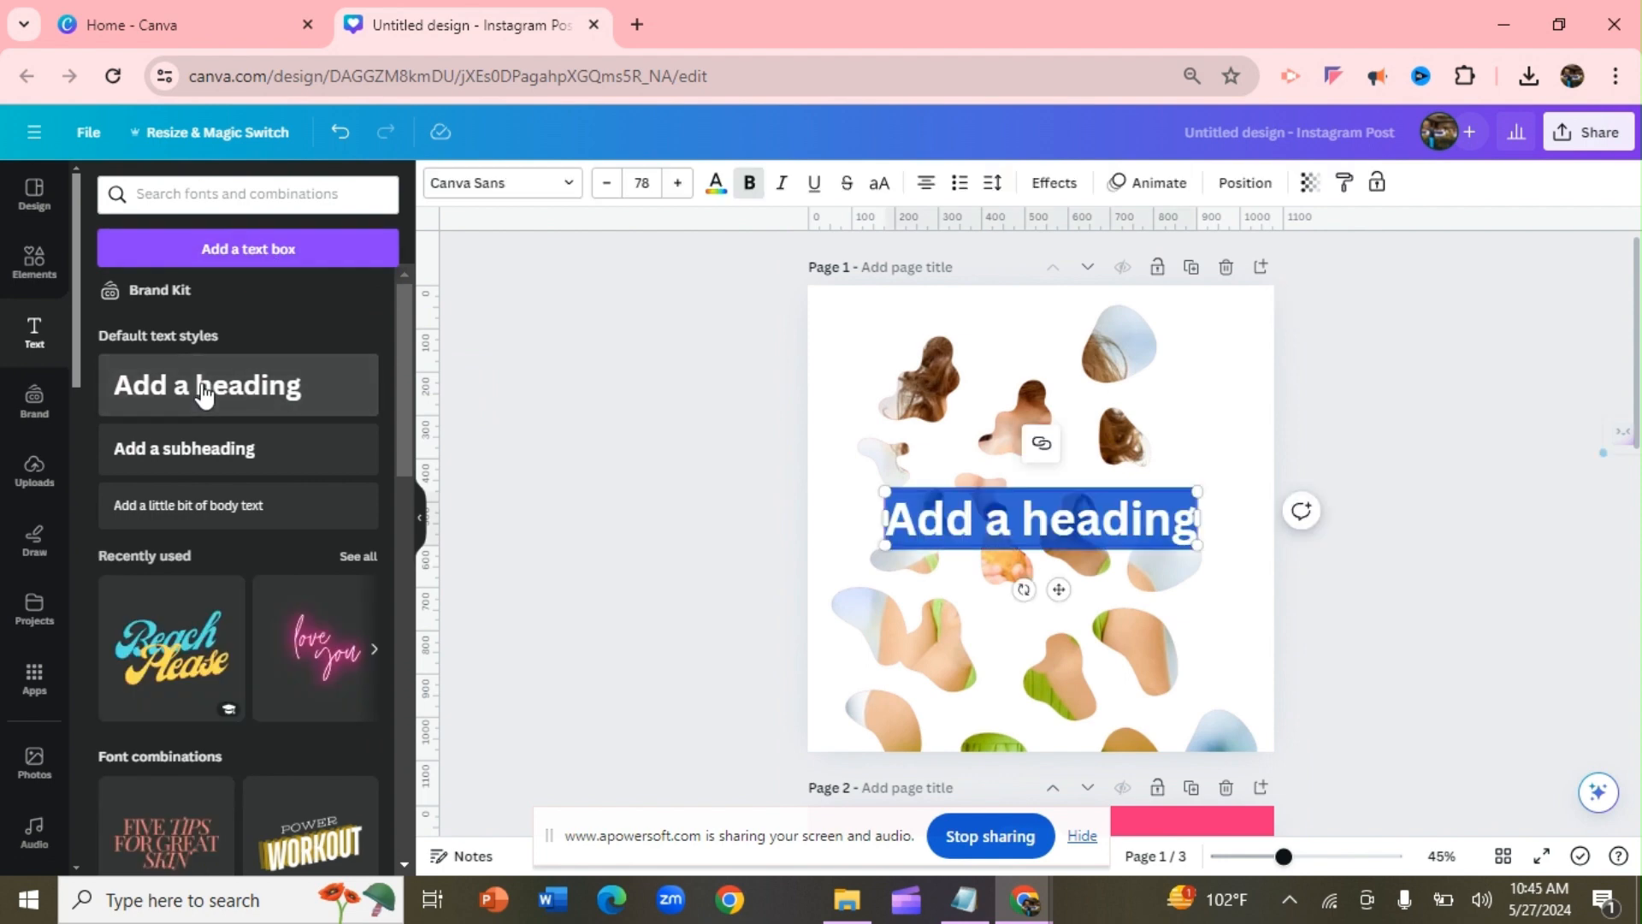
pyautogui.write('COO')
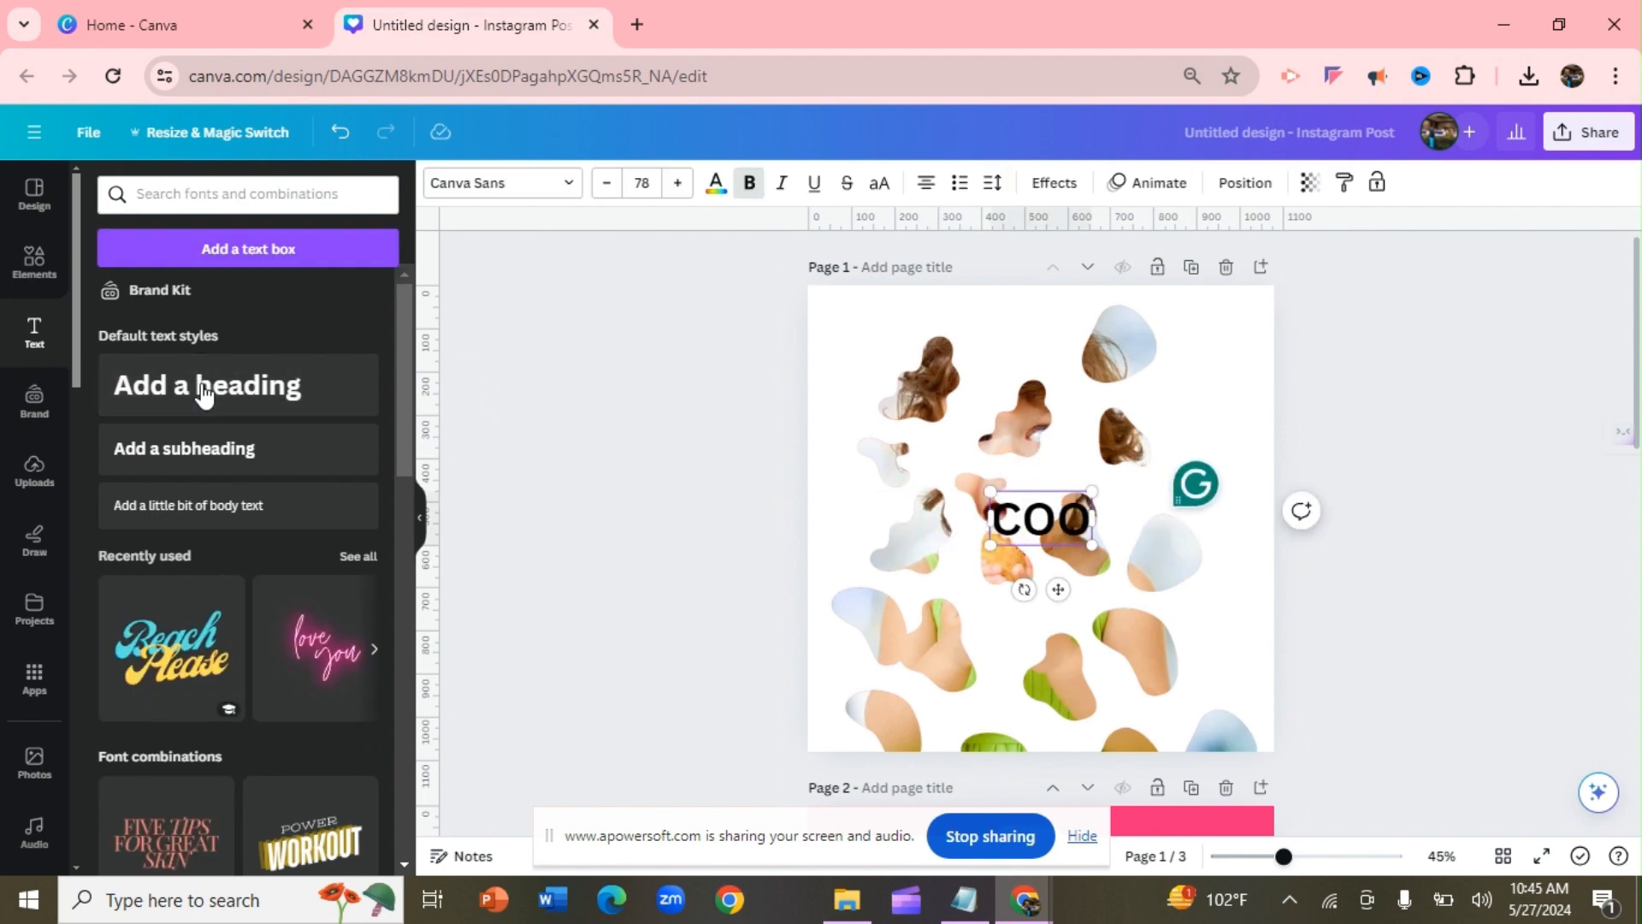
pyautogui.write('L COOL S')
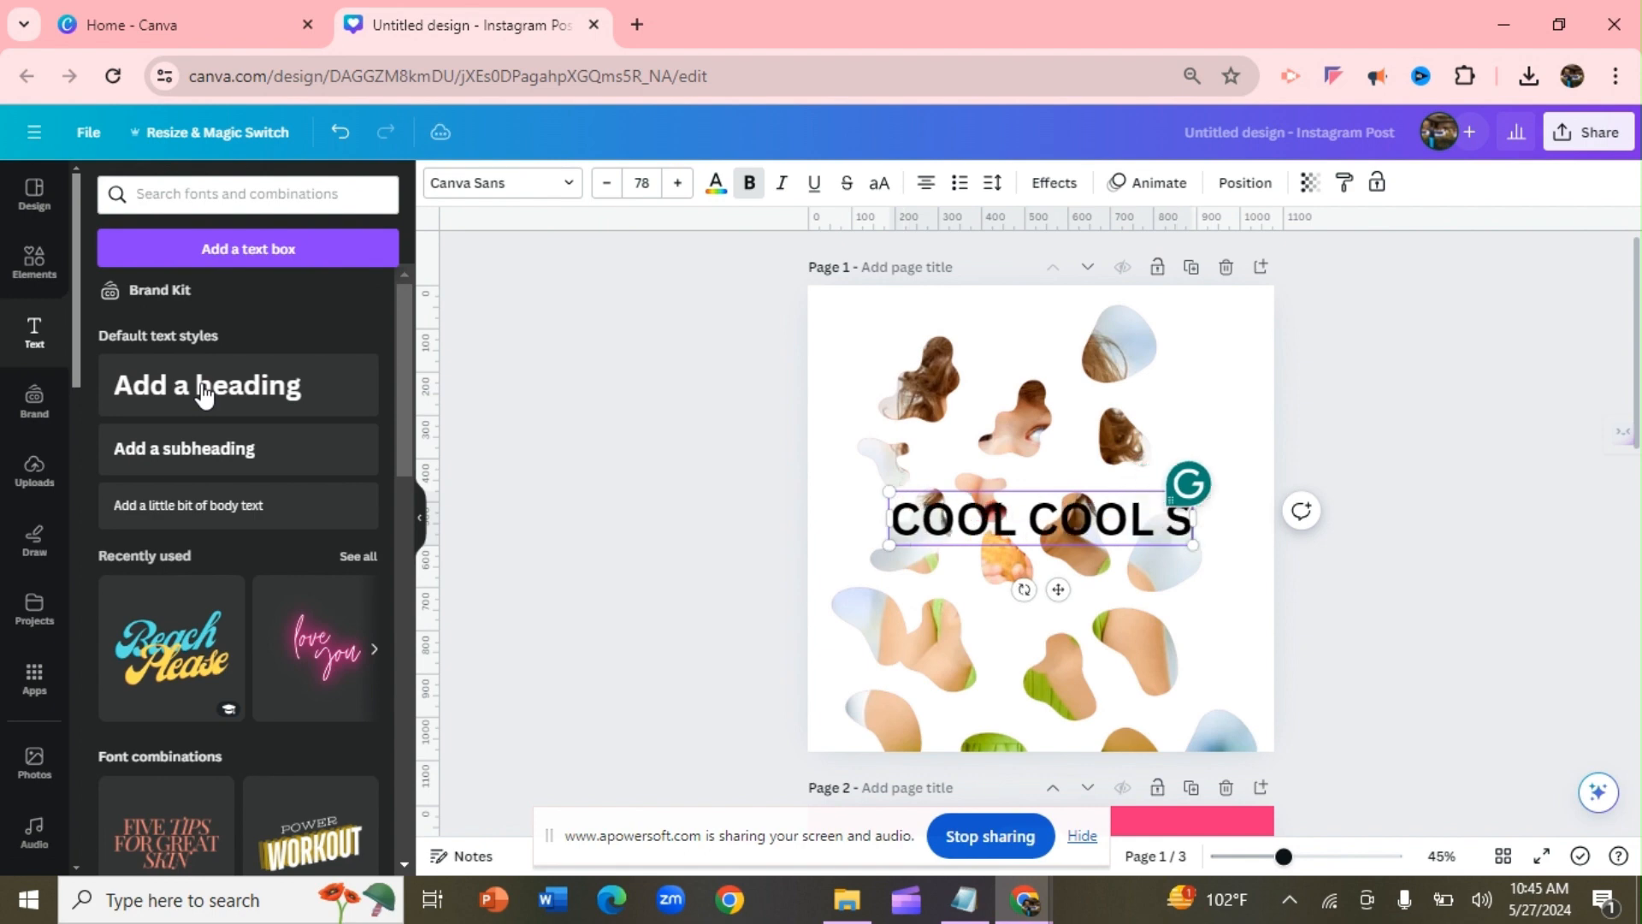
pyautogui.write('UMMER')
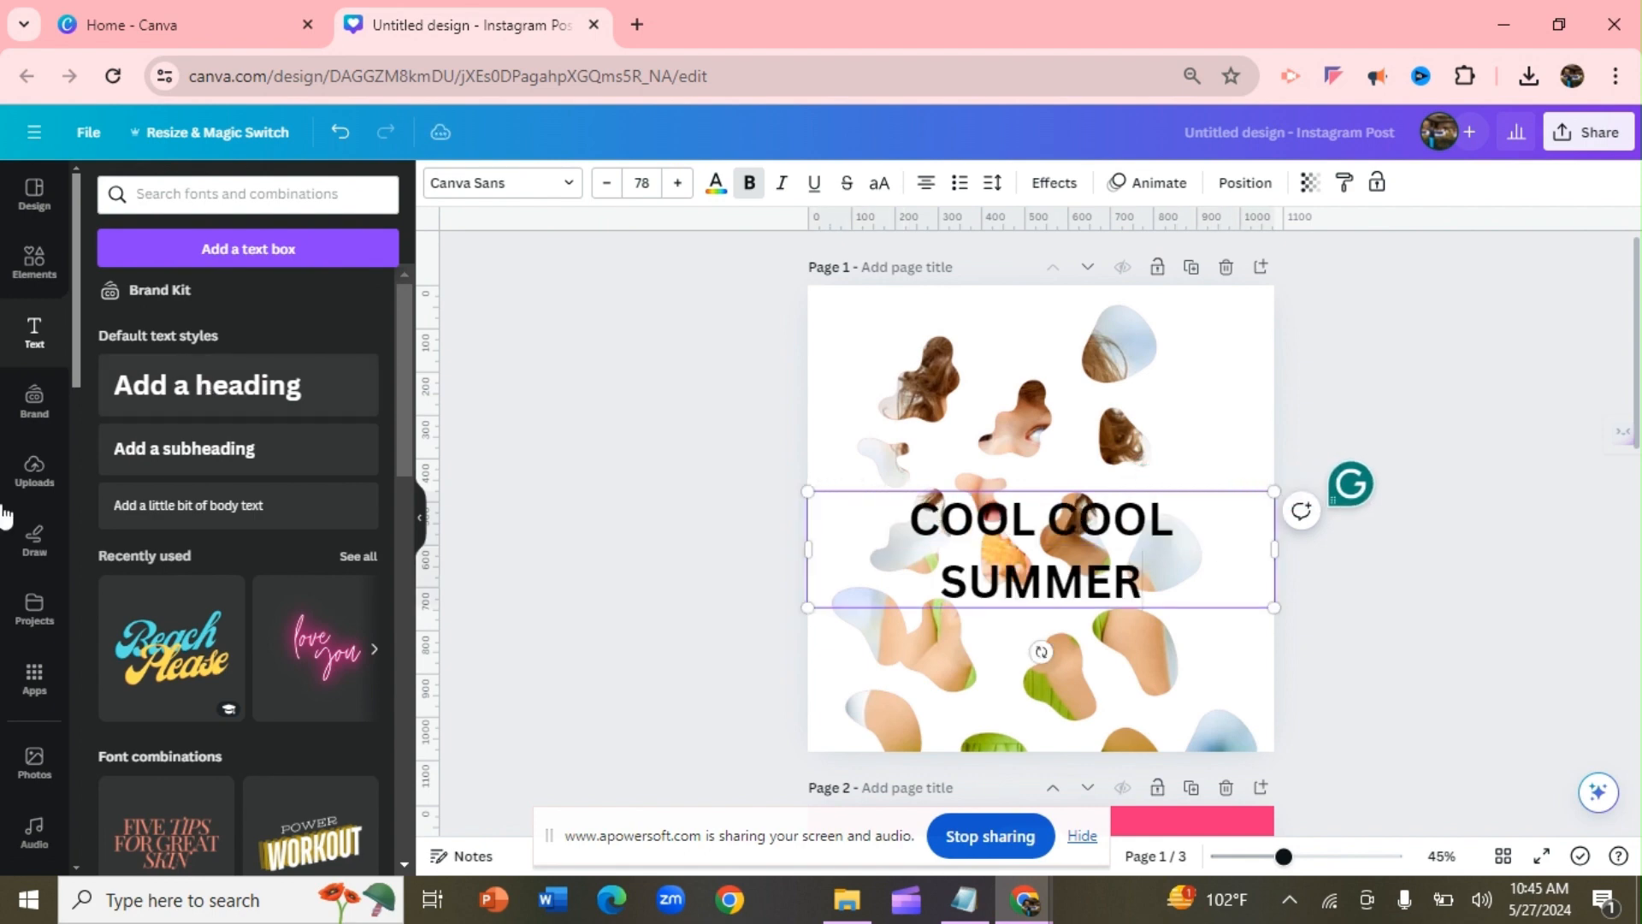
# Widen the heading's text box so the words fit on one line and move it to the page's top edge, centered
pyautogui.moveTo(807, 549); pyautogui.dragTo(735, 518)
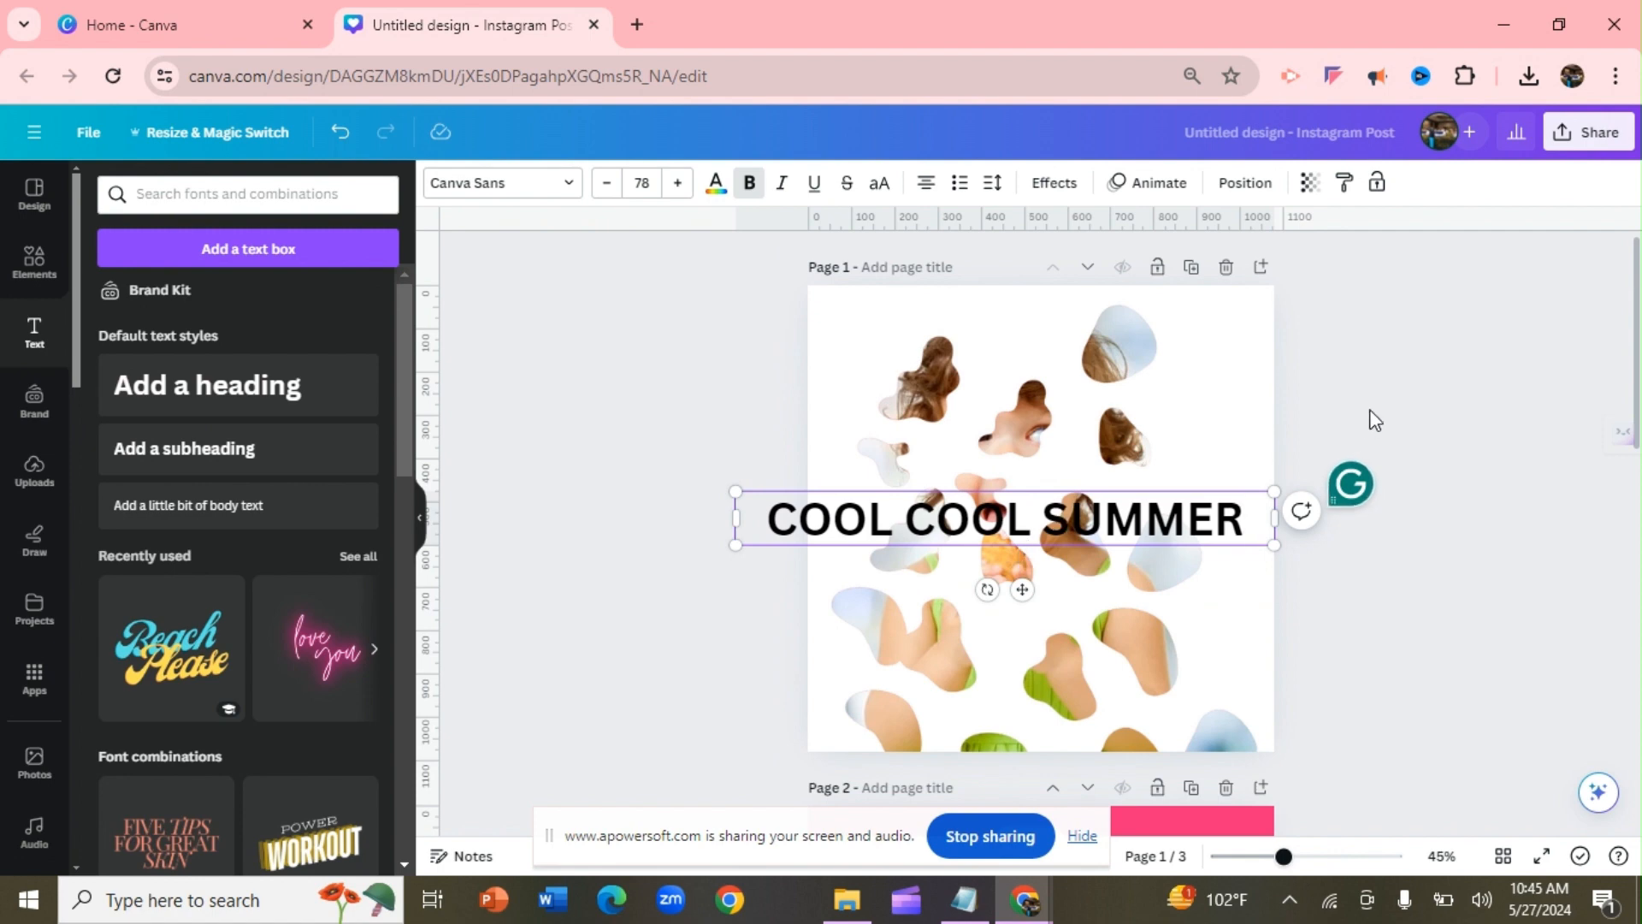
pyautogui.click(1232, 468)
pyautogui.moveTo(1219, 518); pyautogui.dragTo(1220, 327)
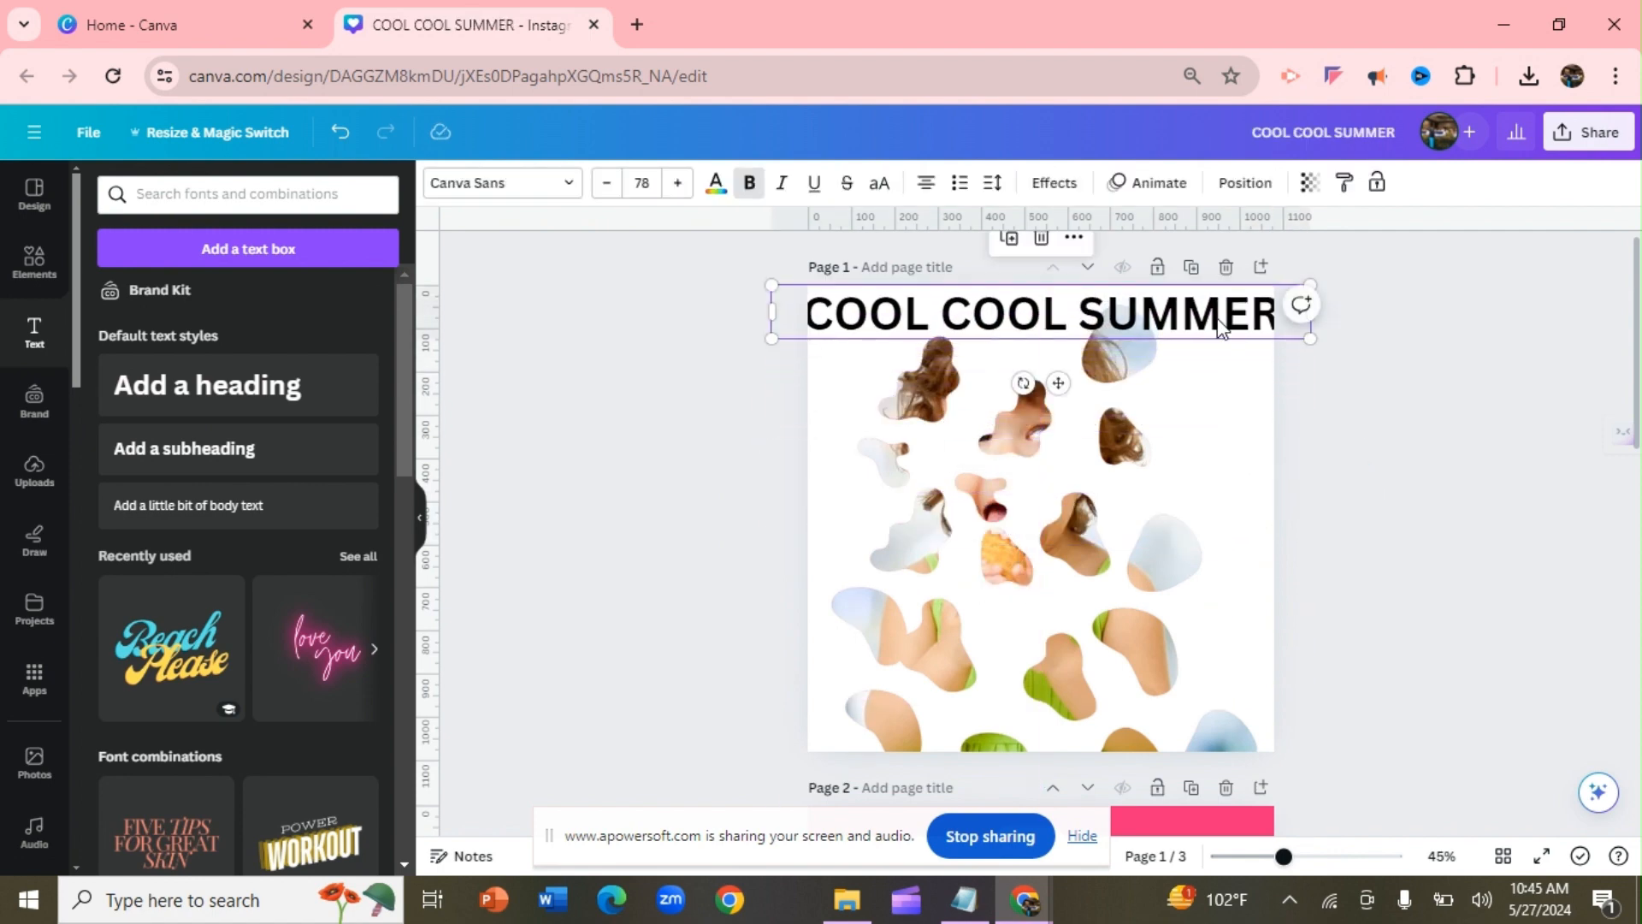
# Set the heading's font to Anton and widen its text box on both sides to about 1,650 px
pyautogui.click(718, 184)
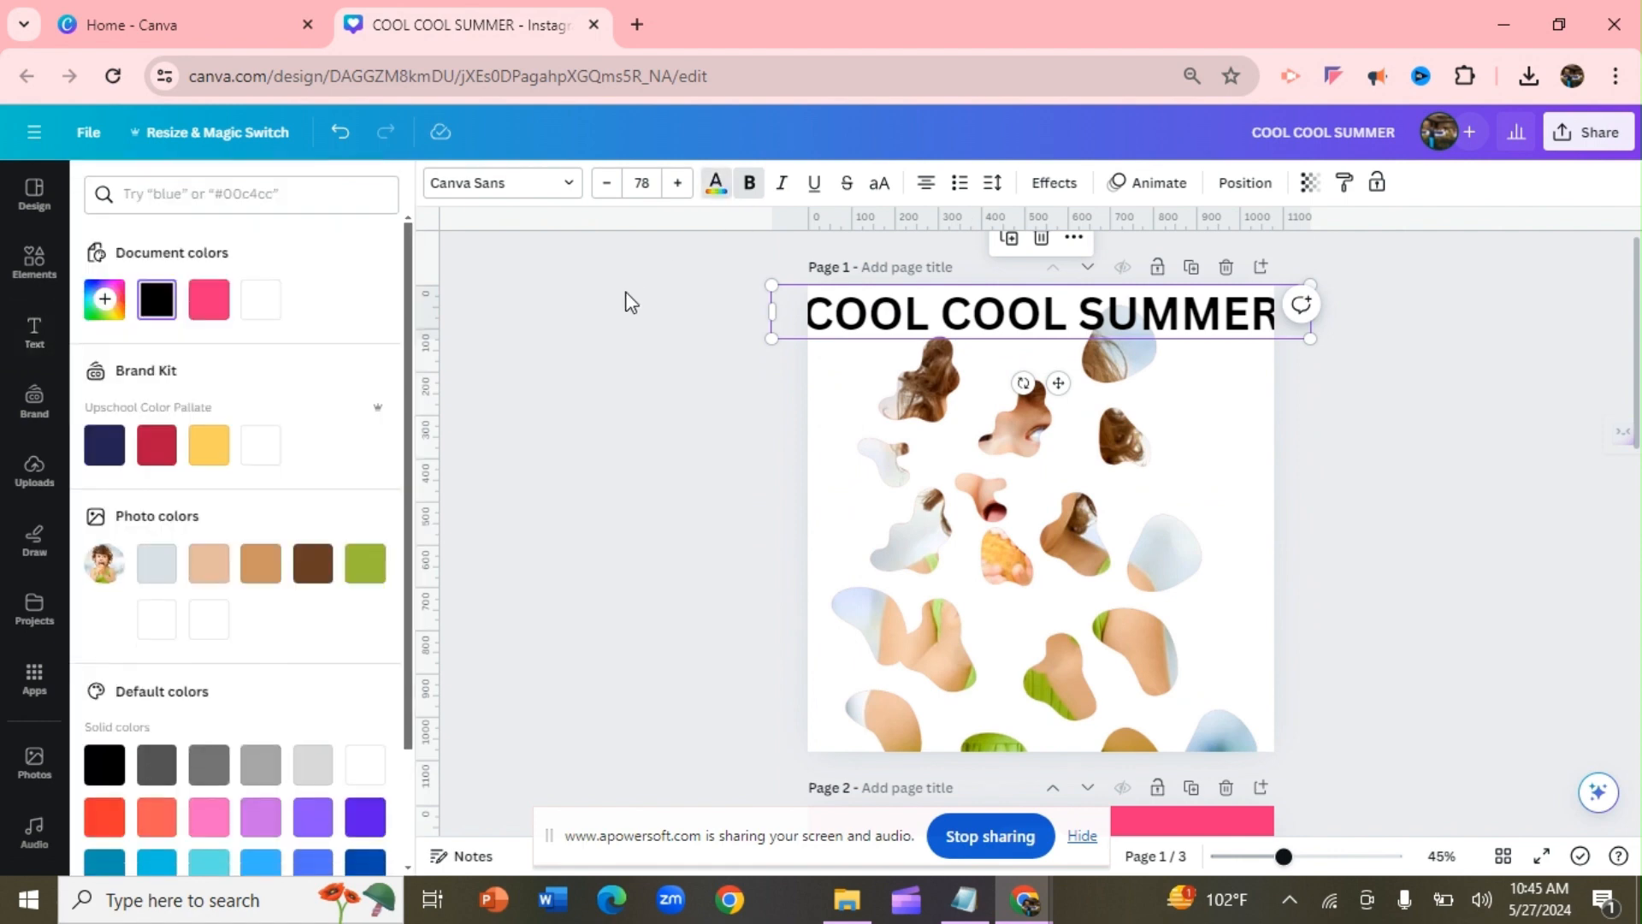
pyautogui.click(568, 183)
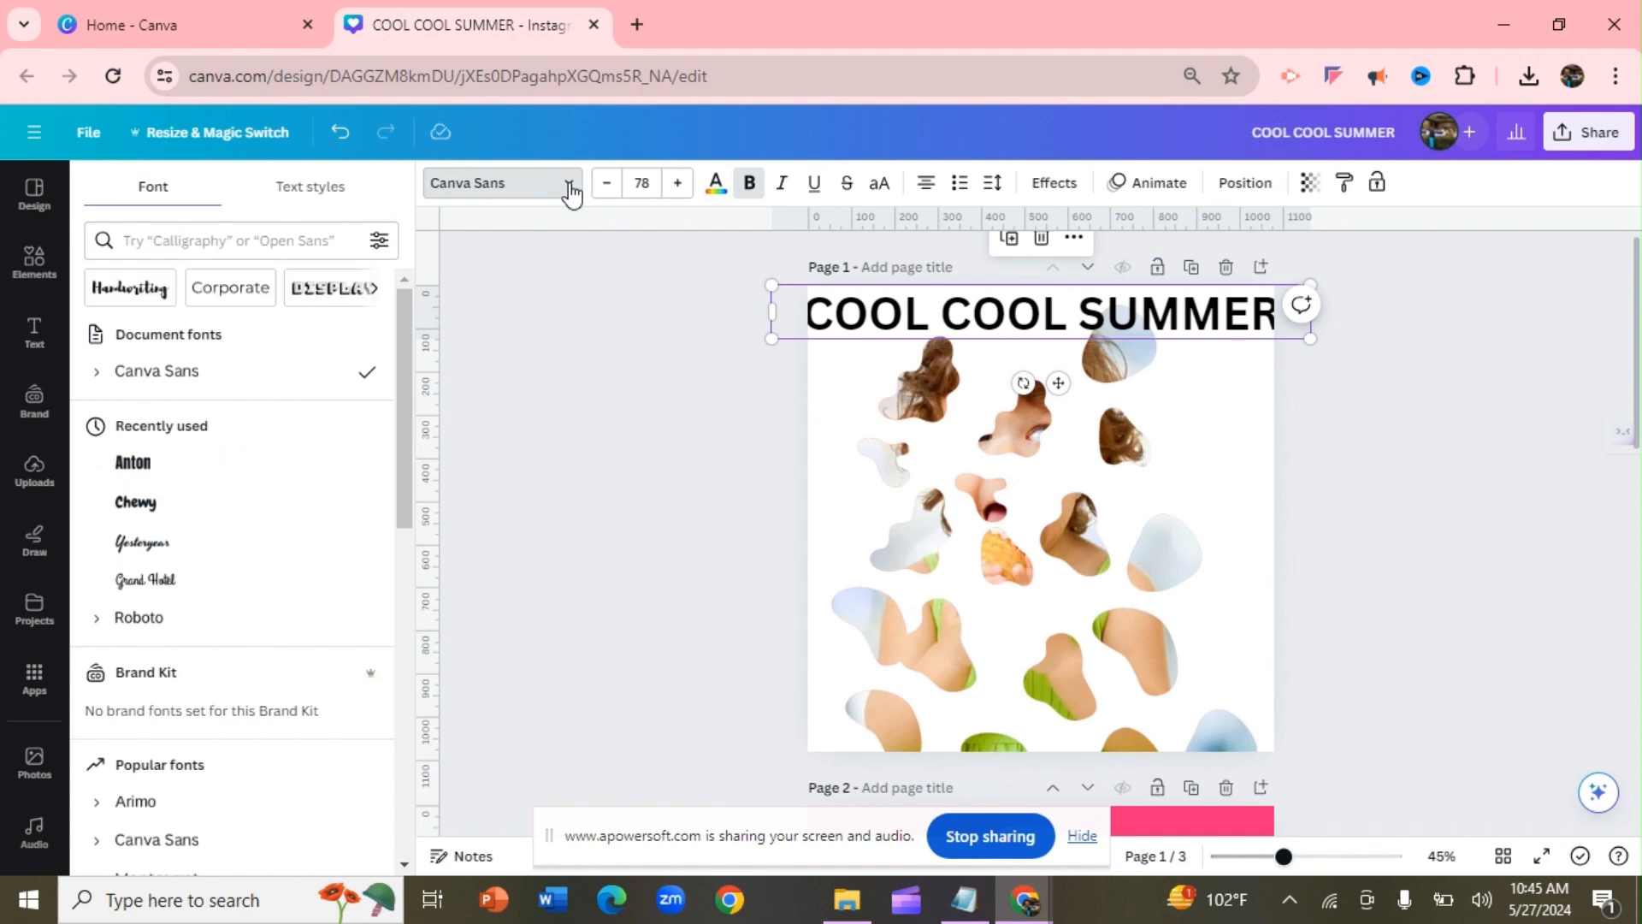
pyautogui.click(189, 715)
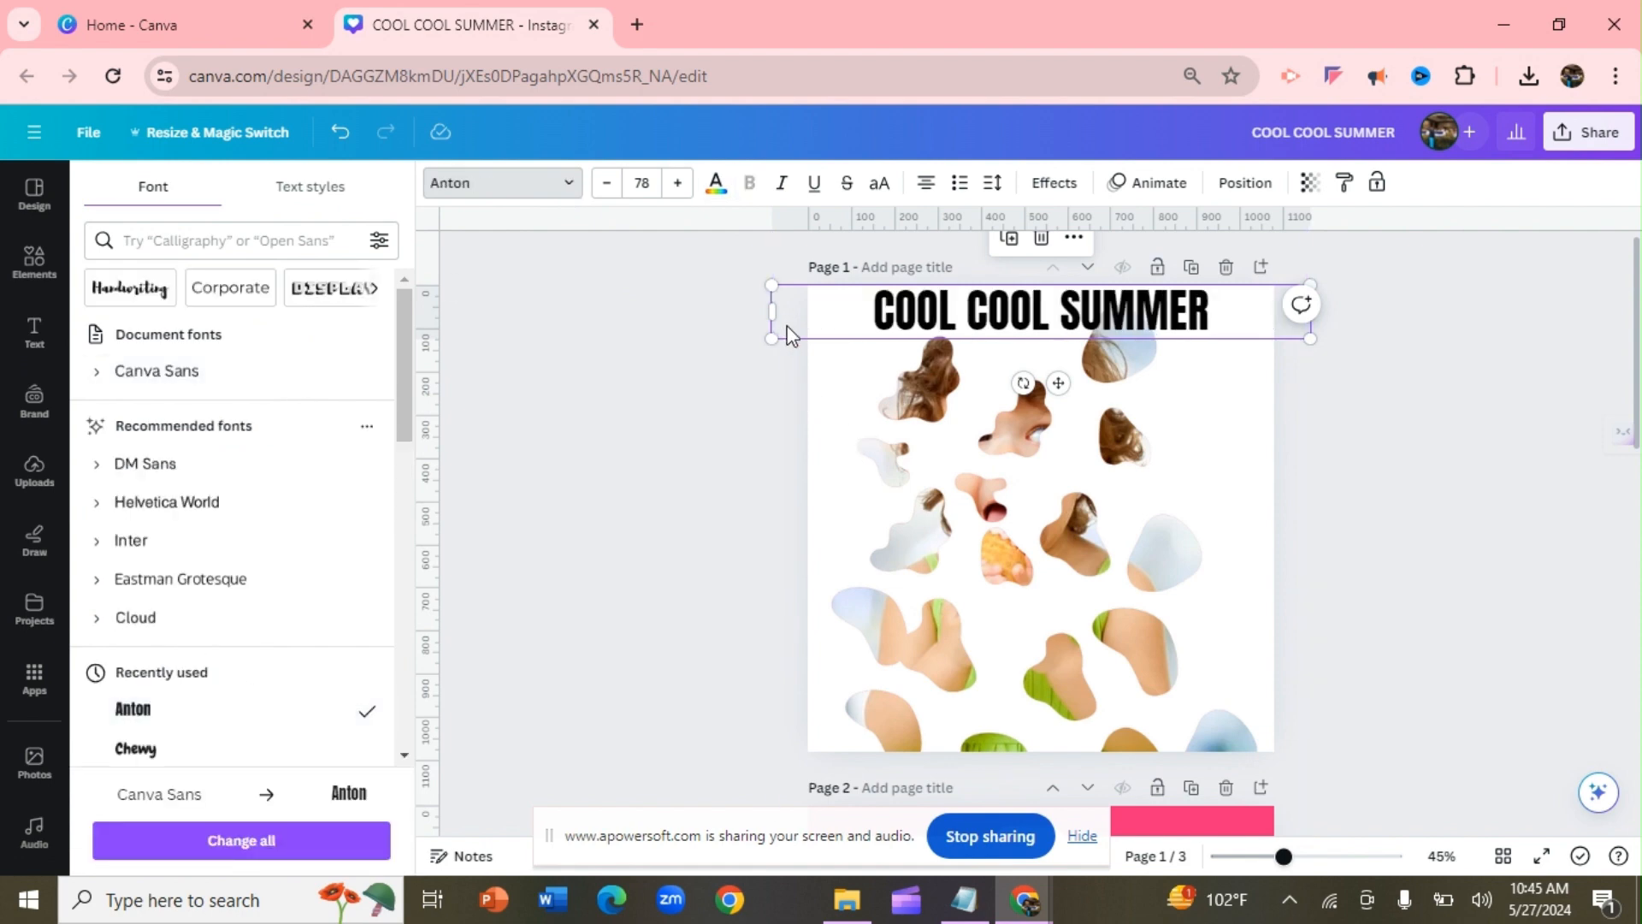
pyautogui.moveTo(766, 309); pyautogui.dragTo(703, 310)
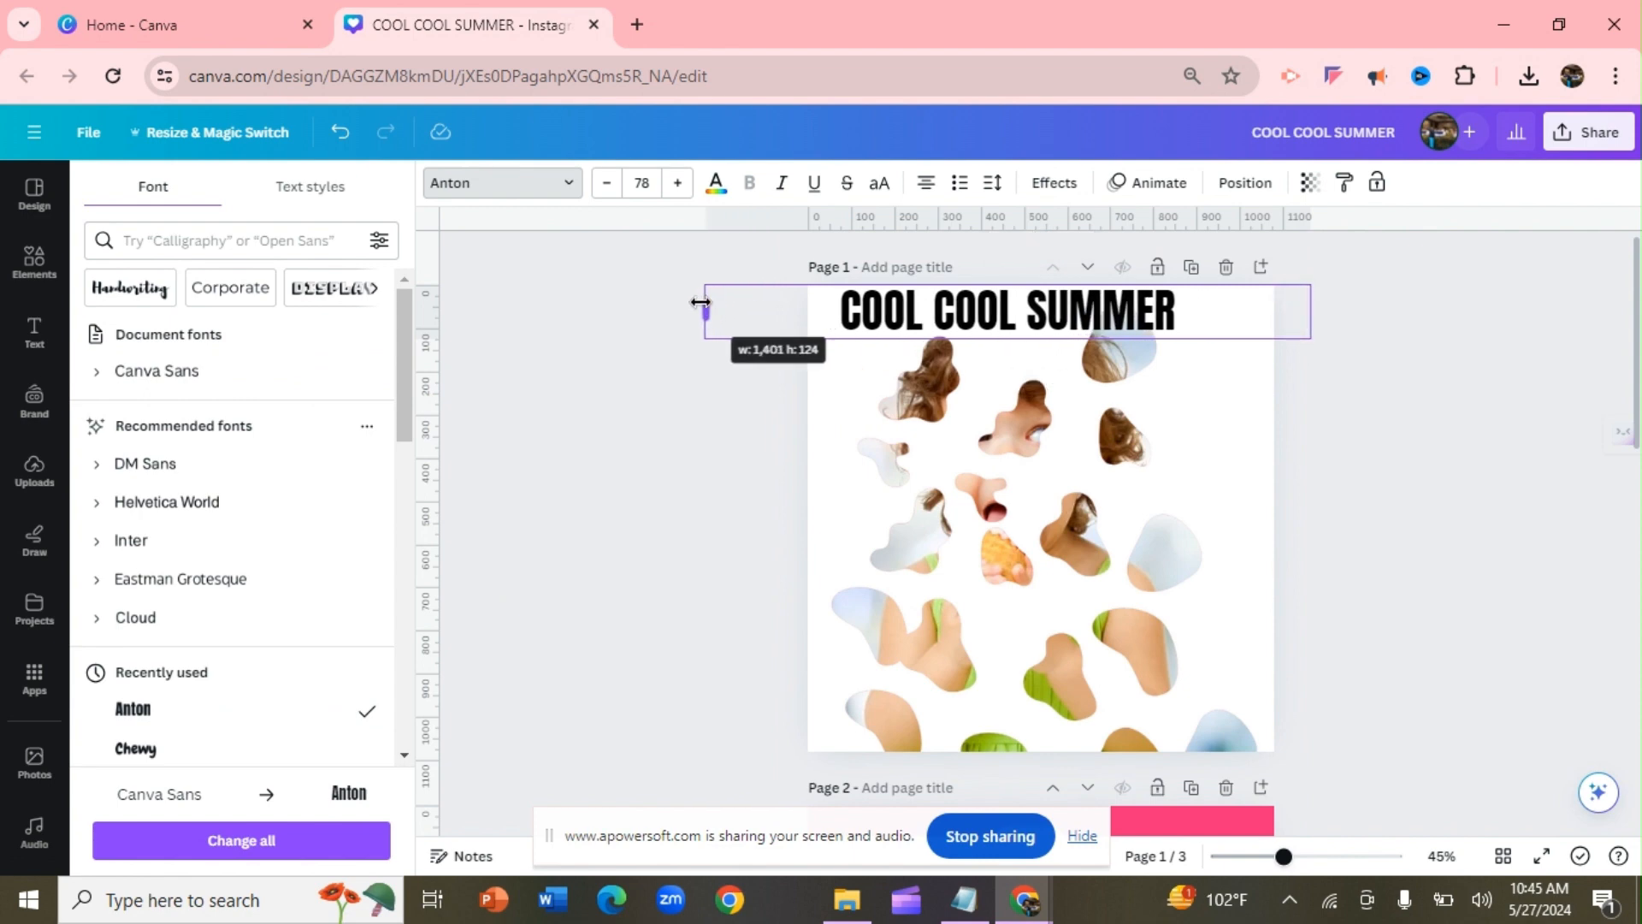
pyautogui.moveTo(1312, 328); pyautogui.dragTo(1419, 311)
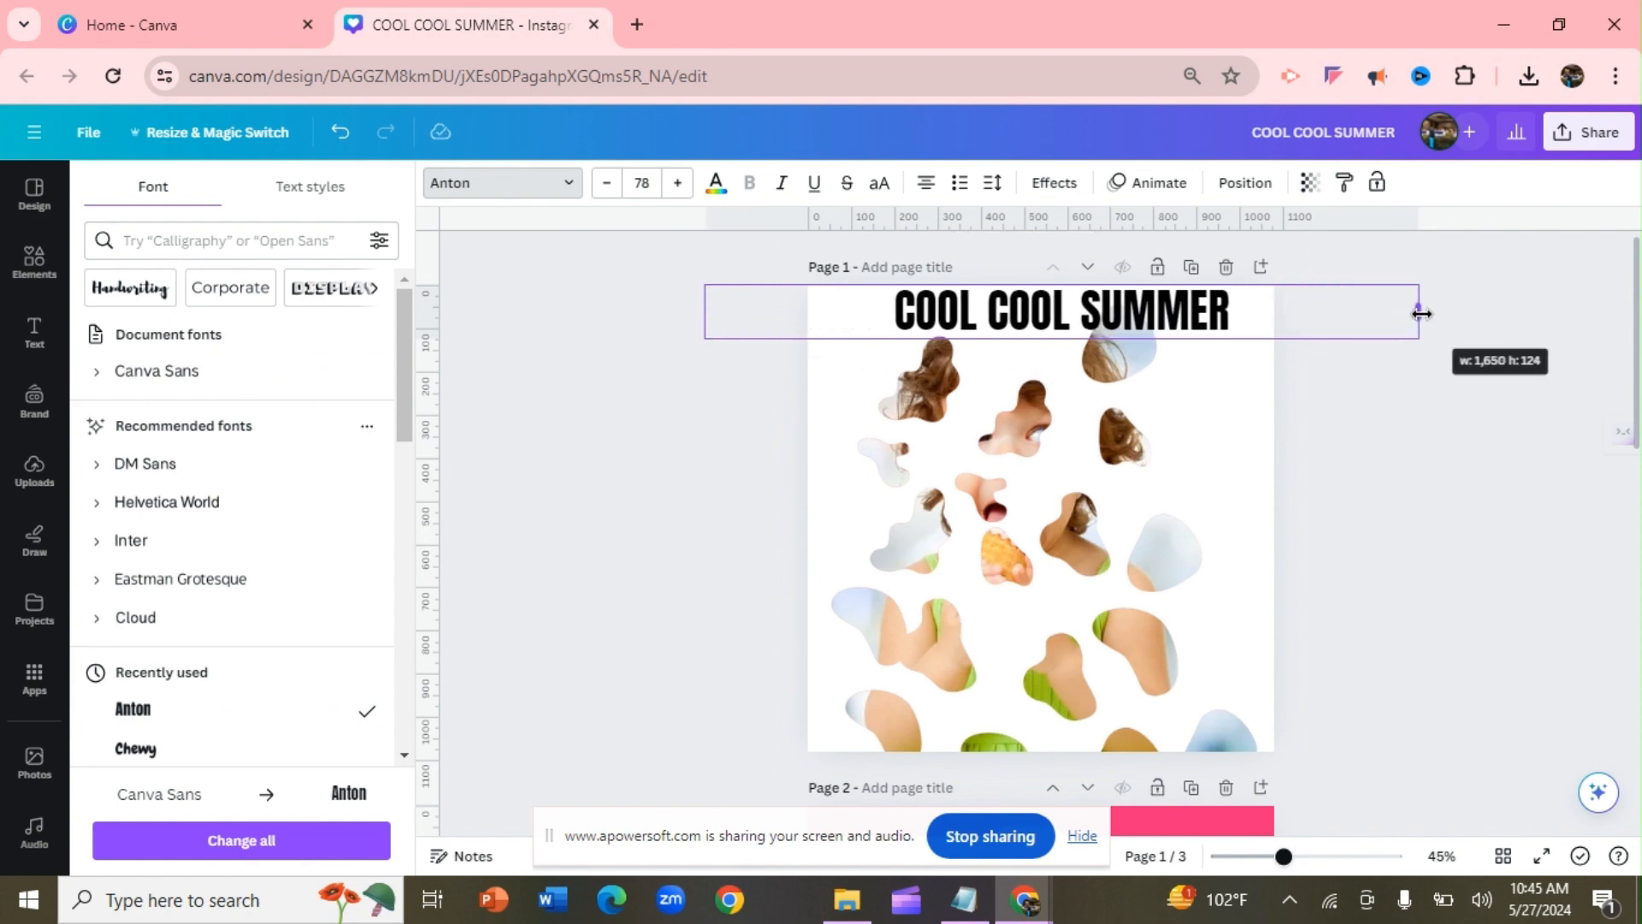
# Recolor the "COOL COOL SUMMER" heading text to violet
pyautogui.click(899, 310)
pyautogui.moveTo(898, 309); pyautogui.dragTo(1235, 312)
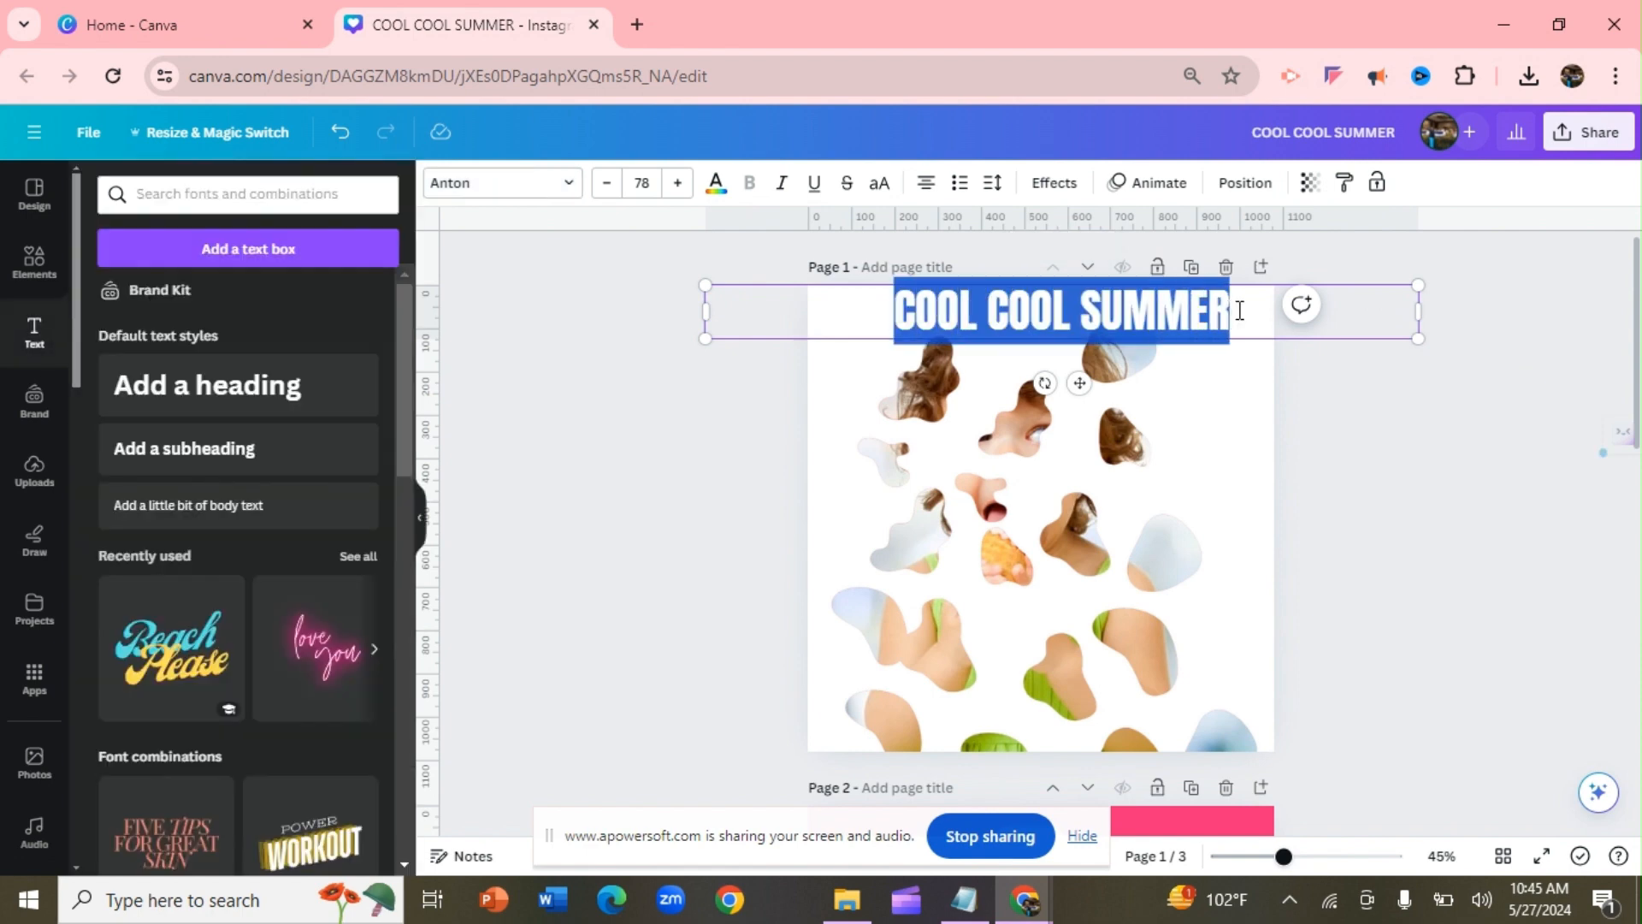
pyautogui.click(716, 184)
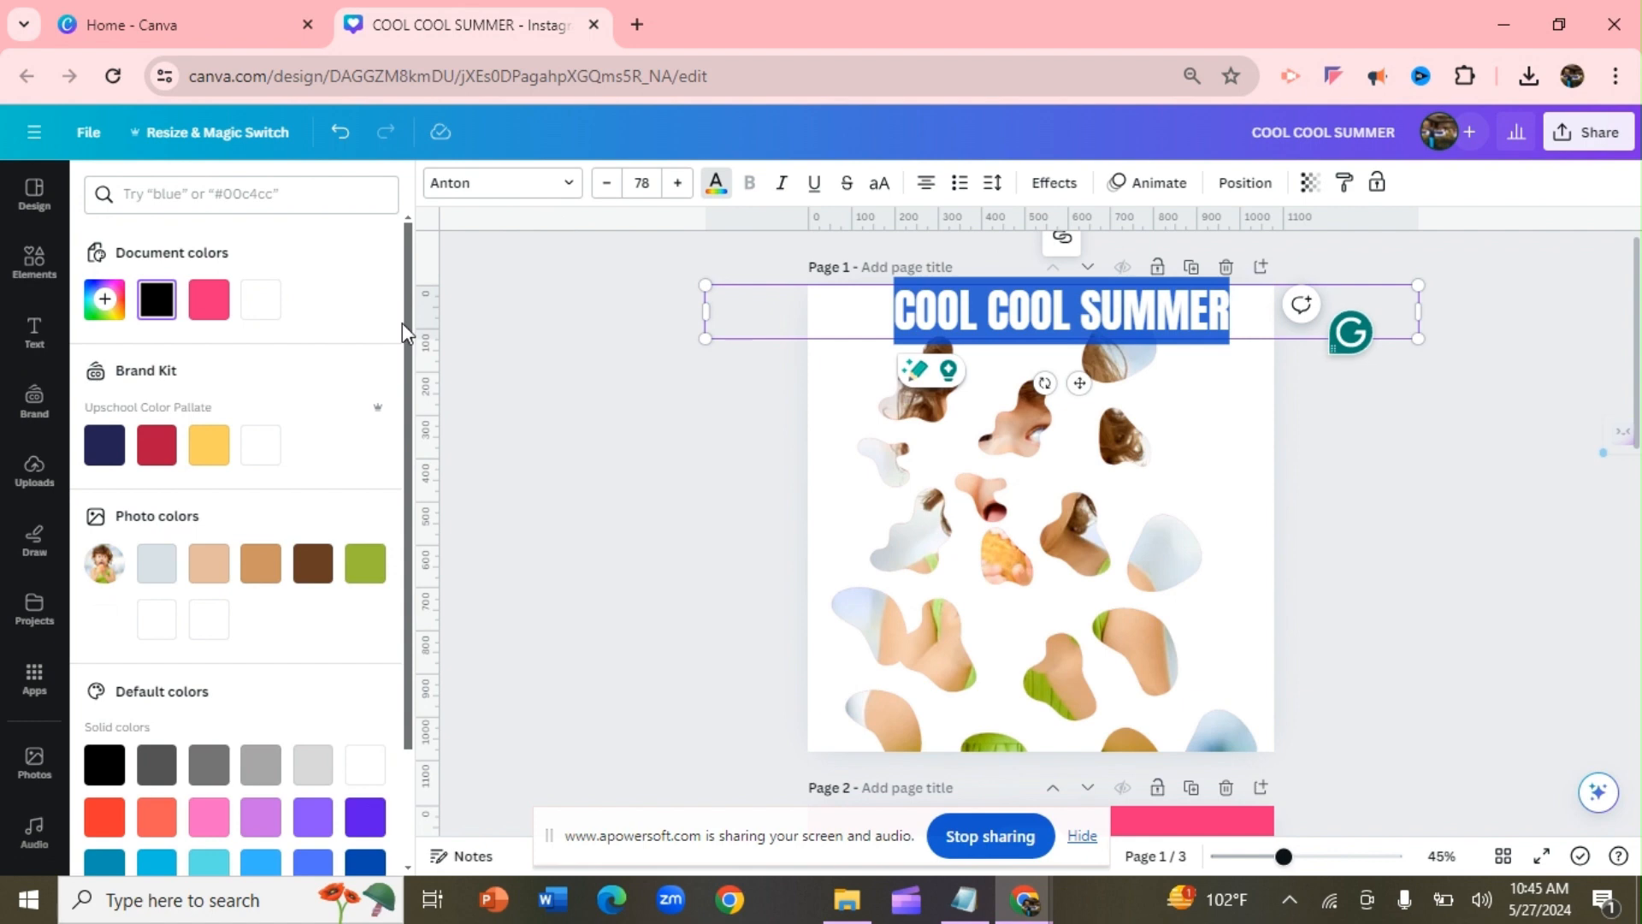
pyautogui.moveTo(407, 336); pyautogui.dragTo(419, 526)
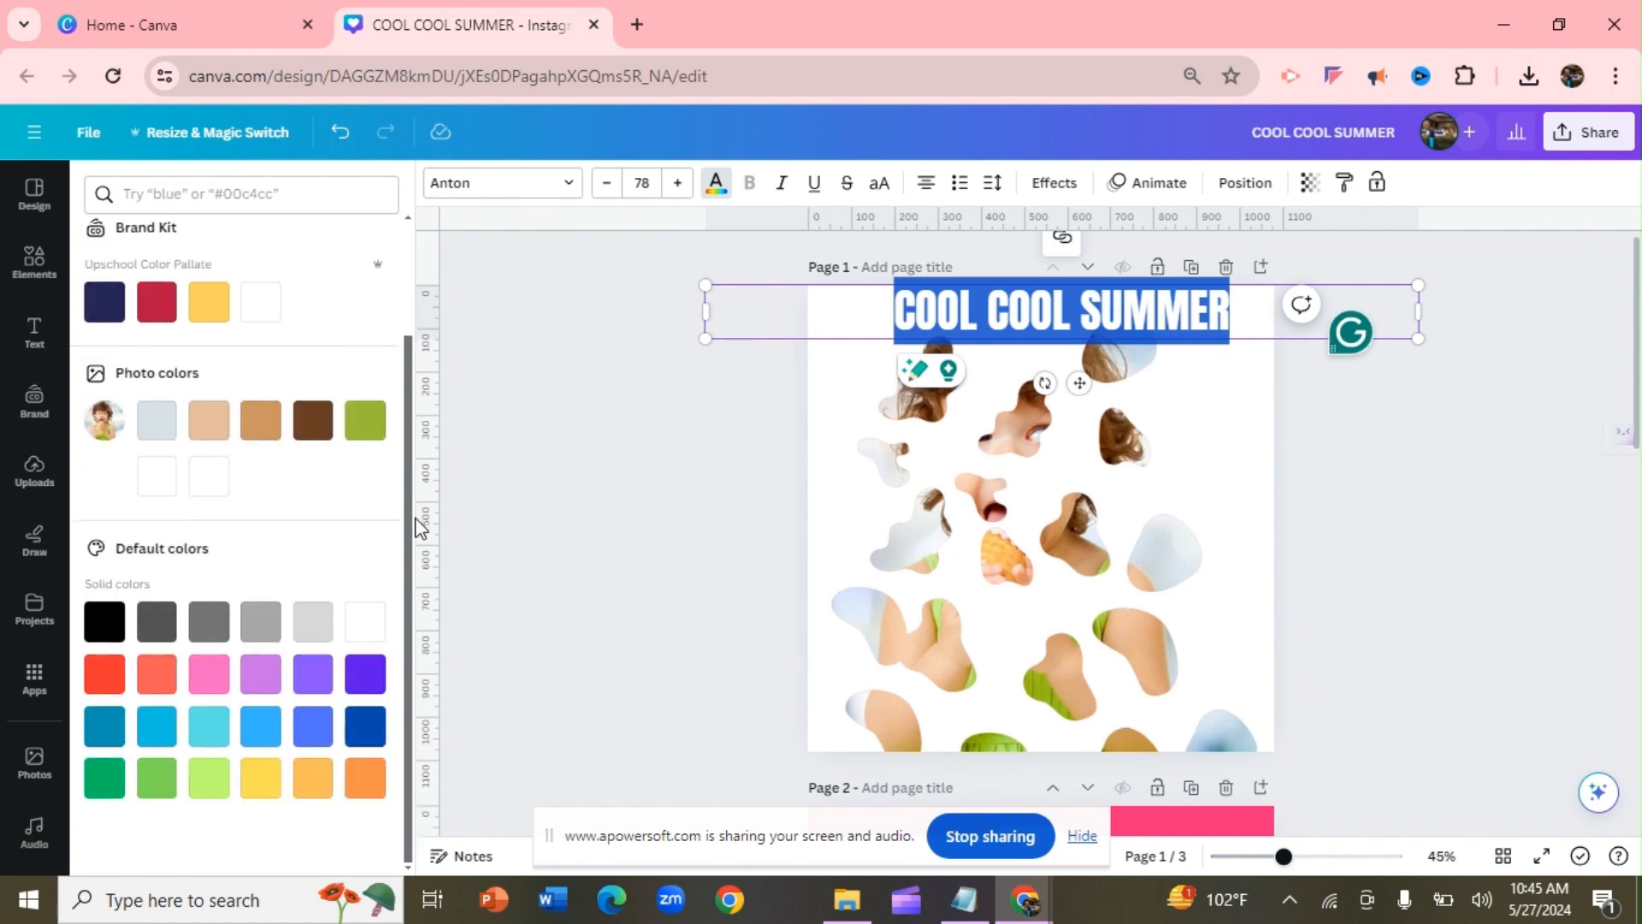
pyautogui.click(365, 674)
pyautogui.click(706, 445)
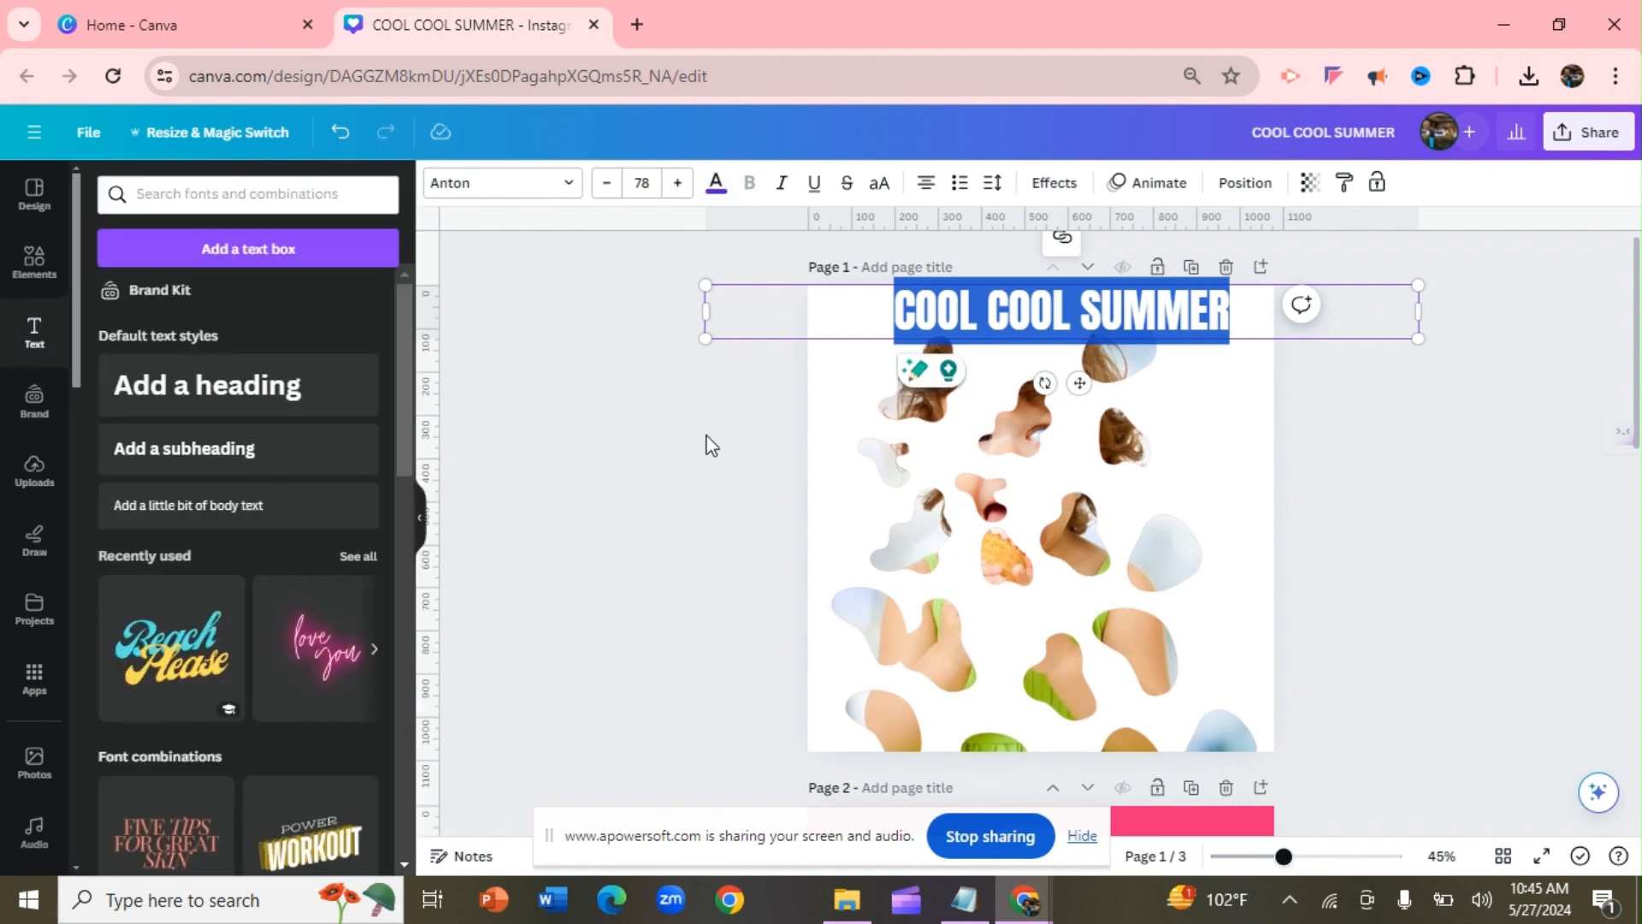
# Try the Cherry, Fuchsia at intensity 88, Sea Blue and Mustard duotones on the white cutout overlay, and settle on Sea Green
pyautogui.click(828, 424)
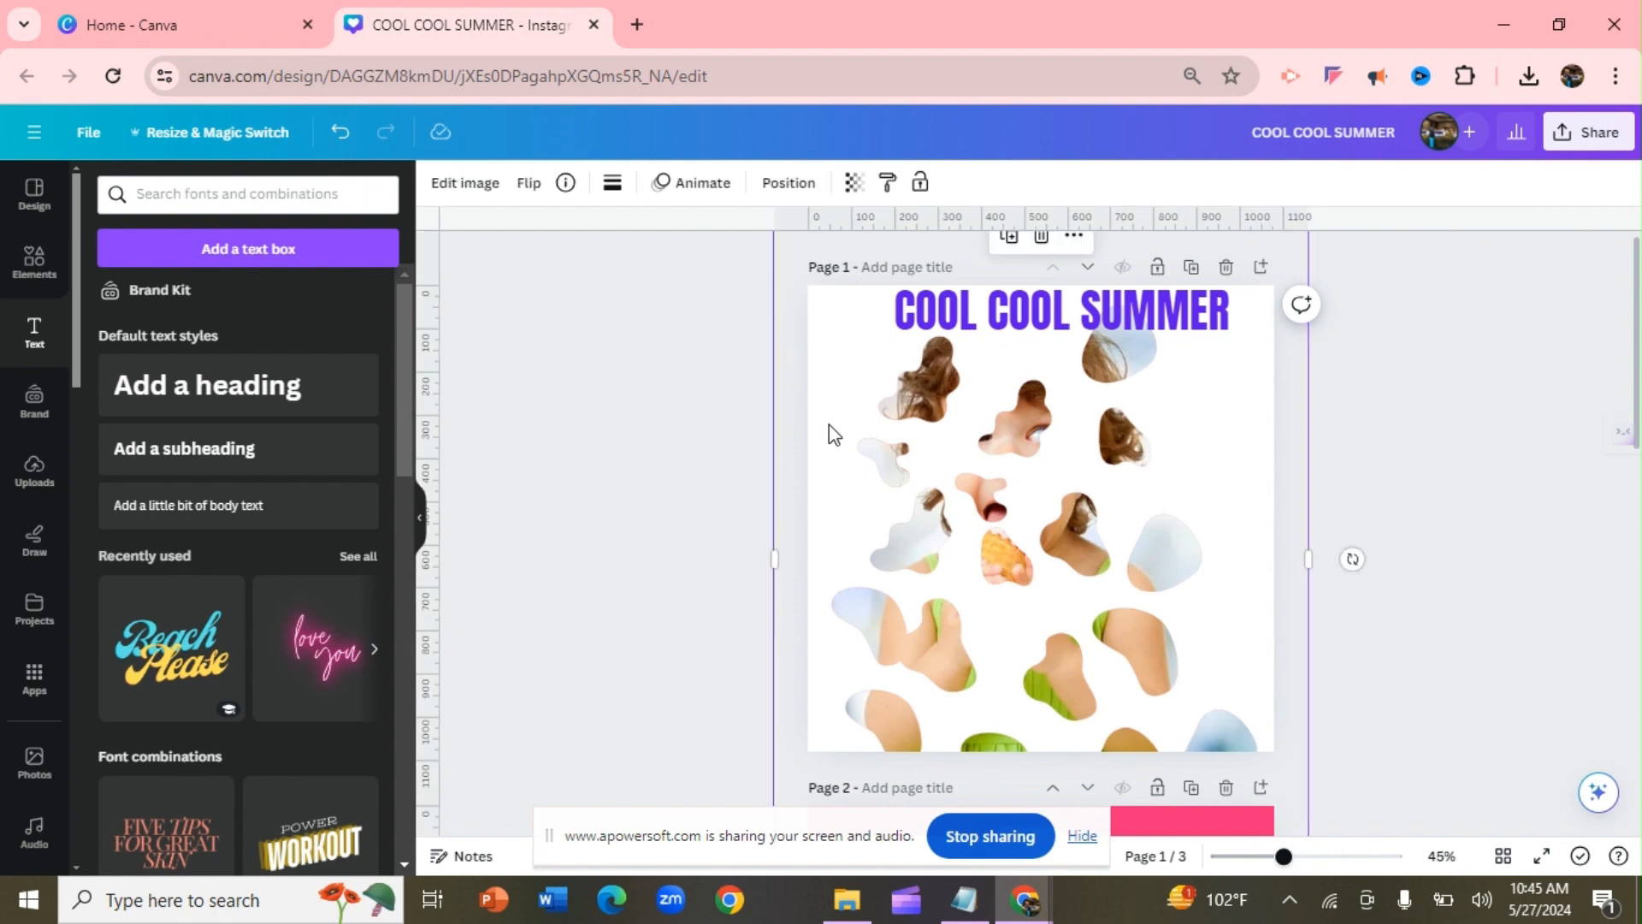
pyautogui.click(465, 186)
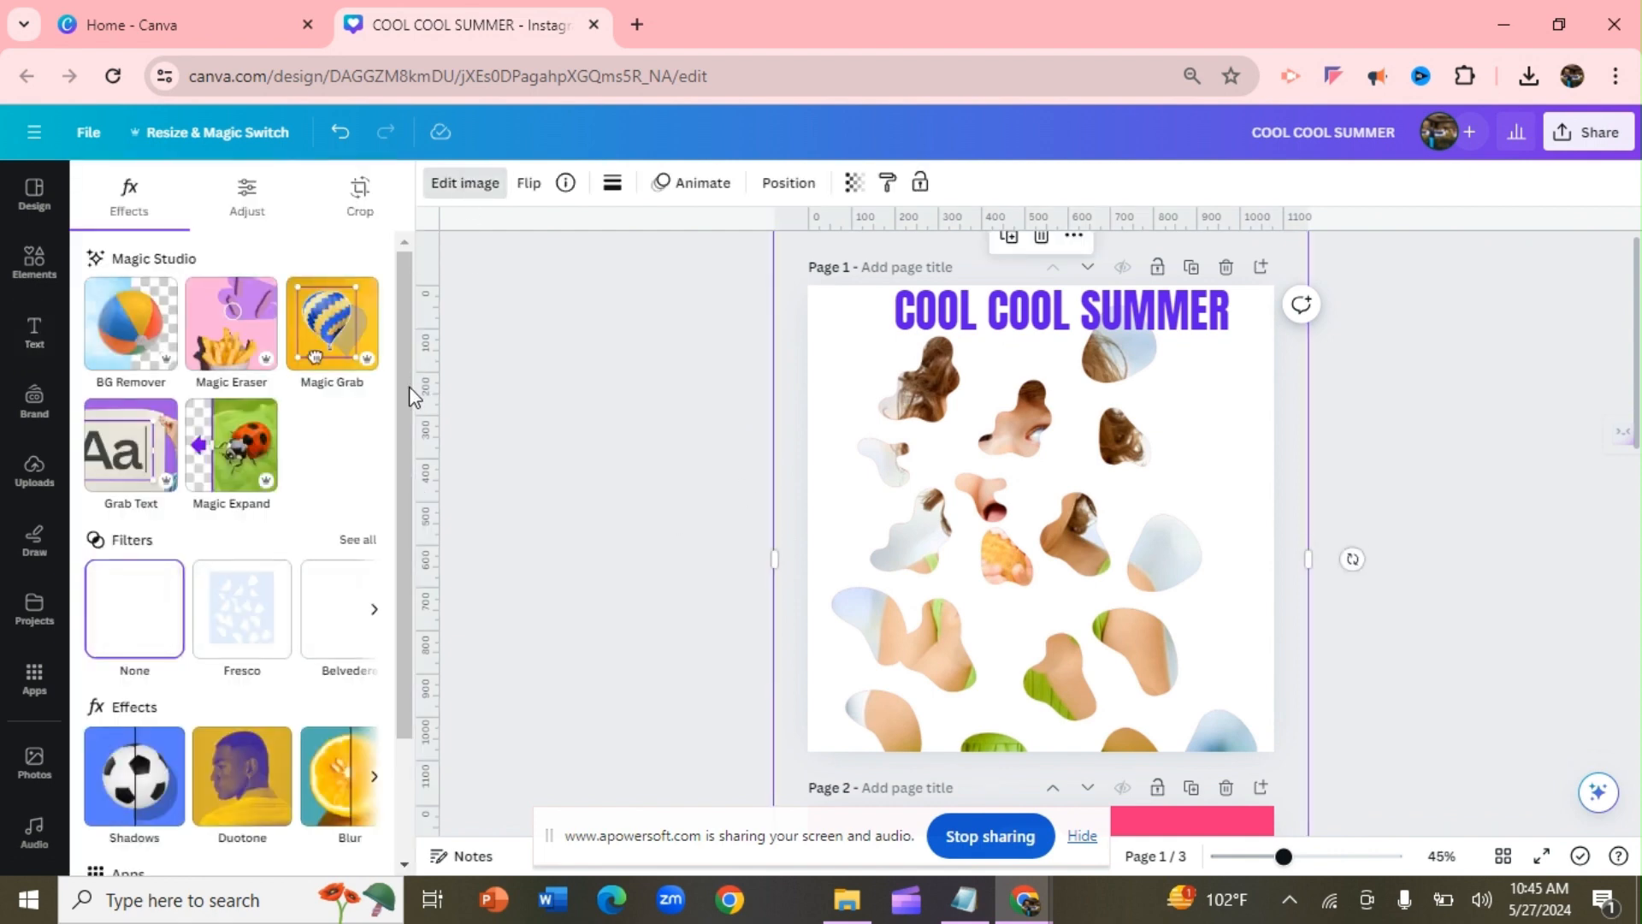
pyautogui.moveTo(409, 392); pyautogui.dragTo(416, 467)
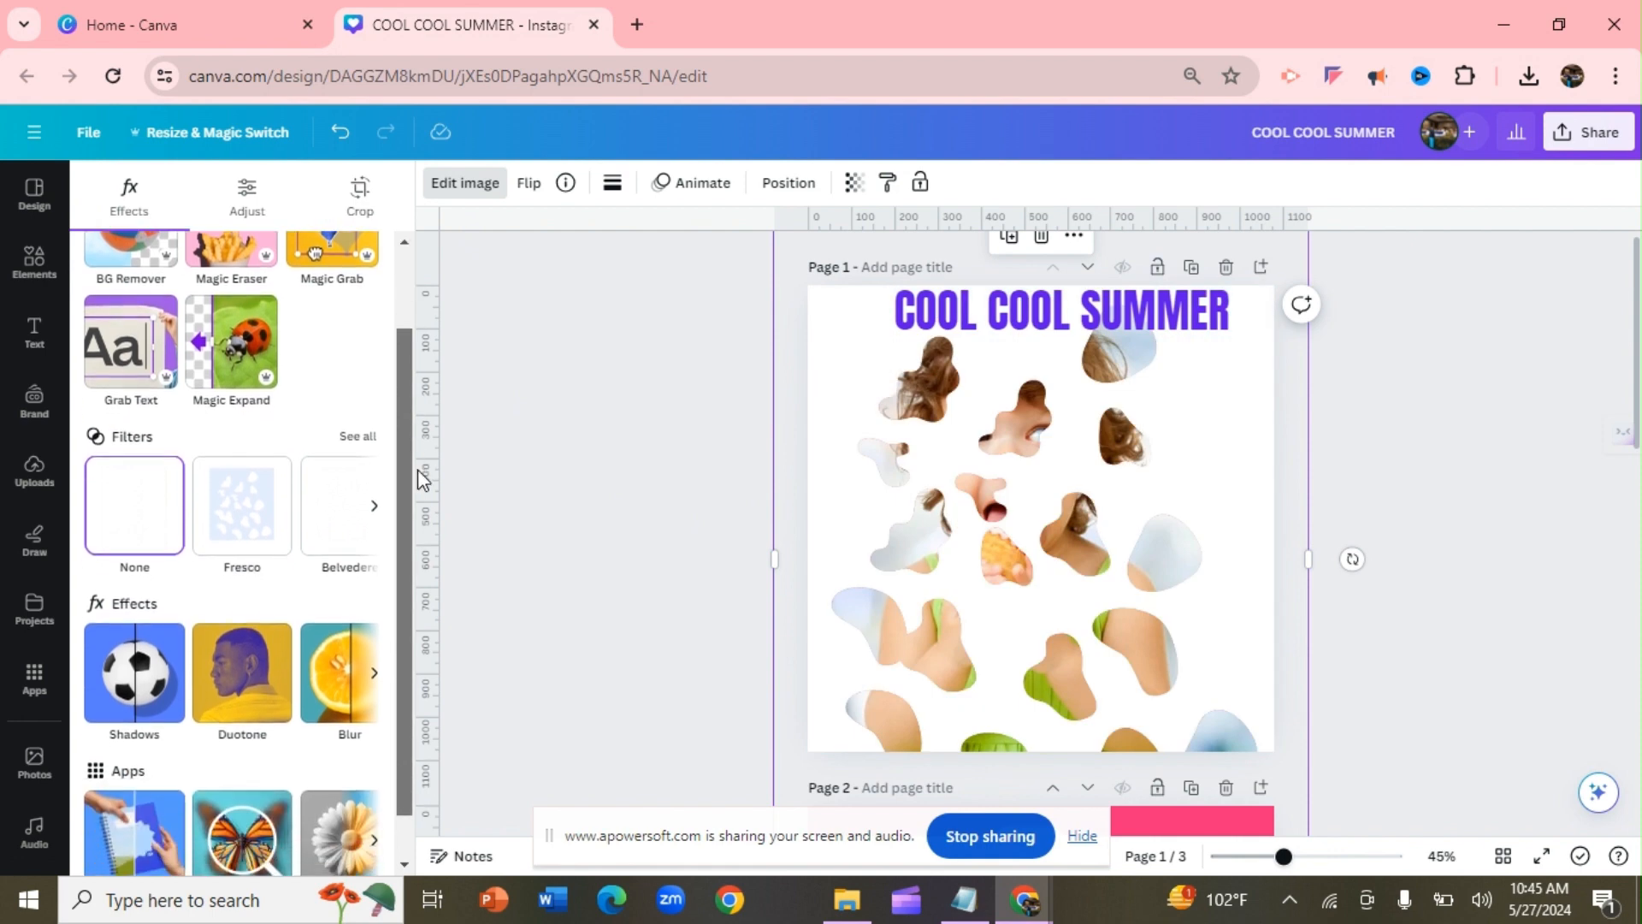
pyautogui.click(245, 693)
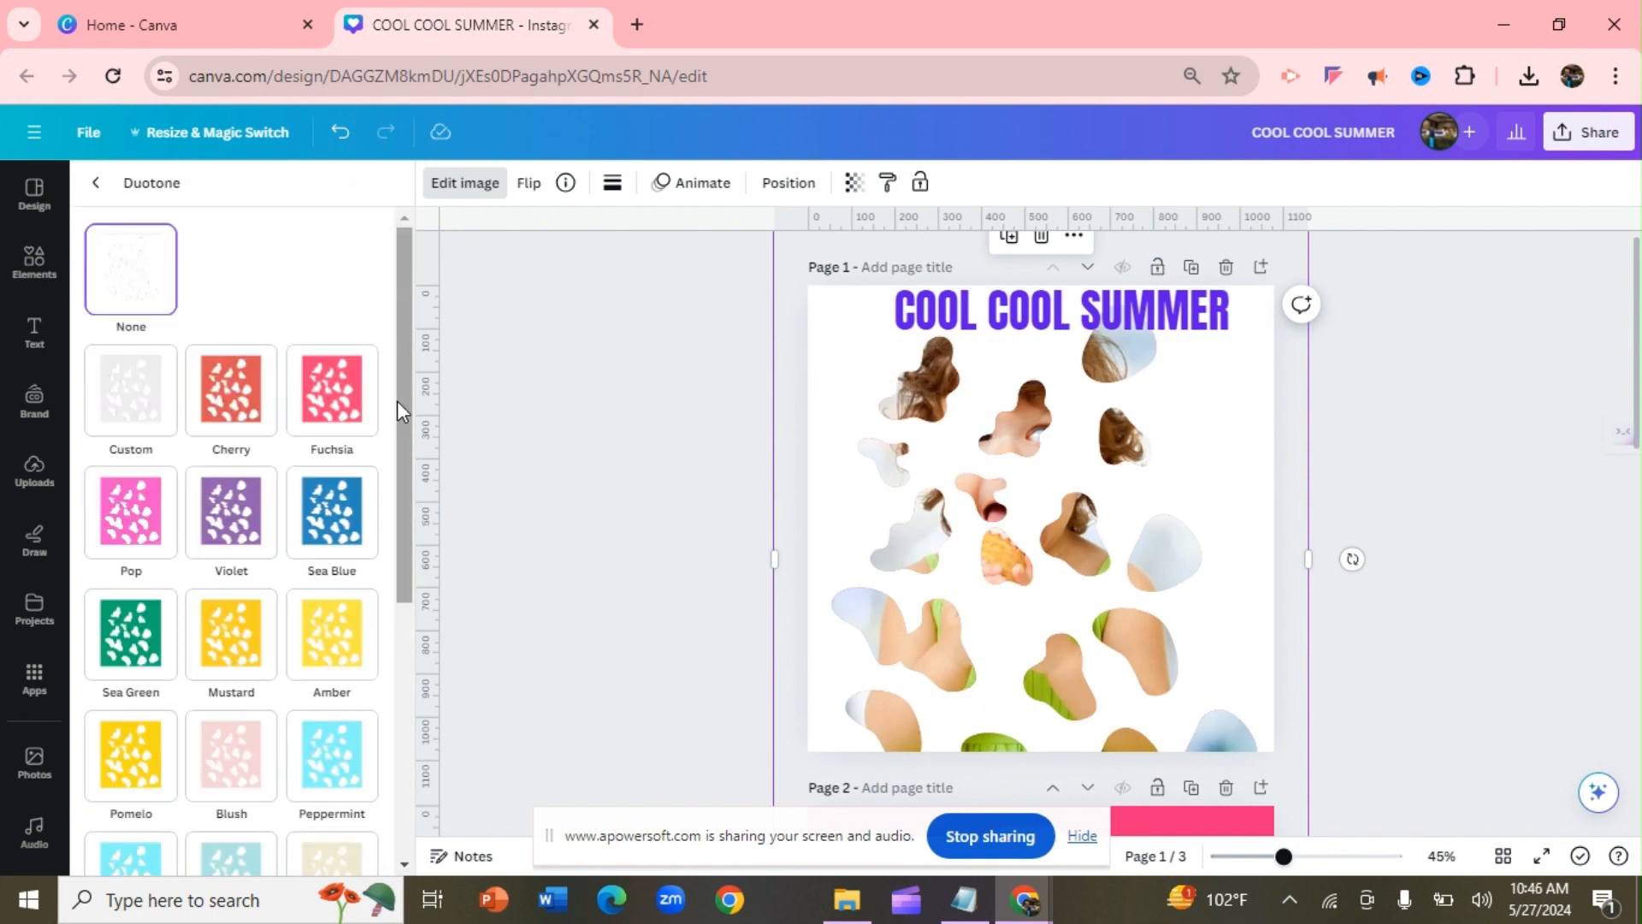
pyautogui.click(244, 400)
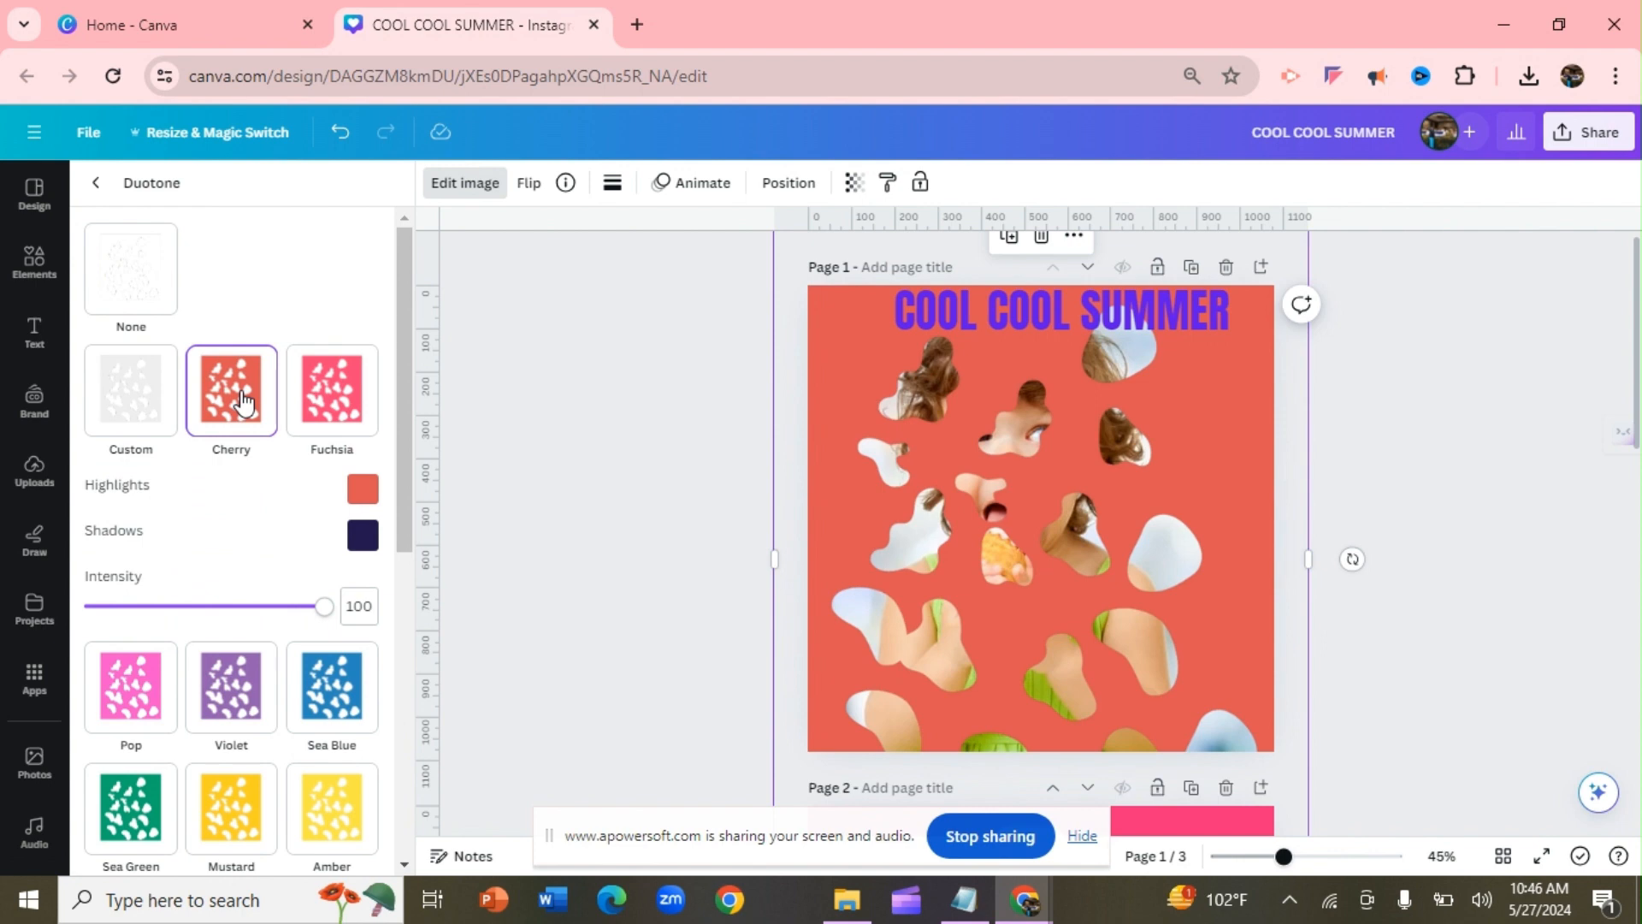
pyautogui.click(319, 414)
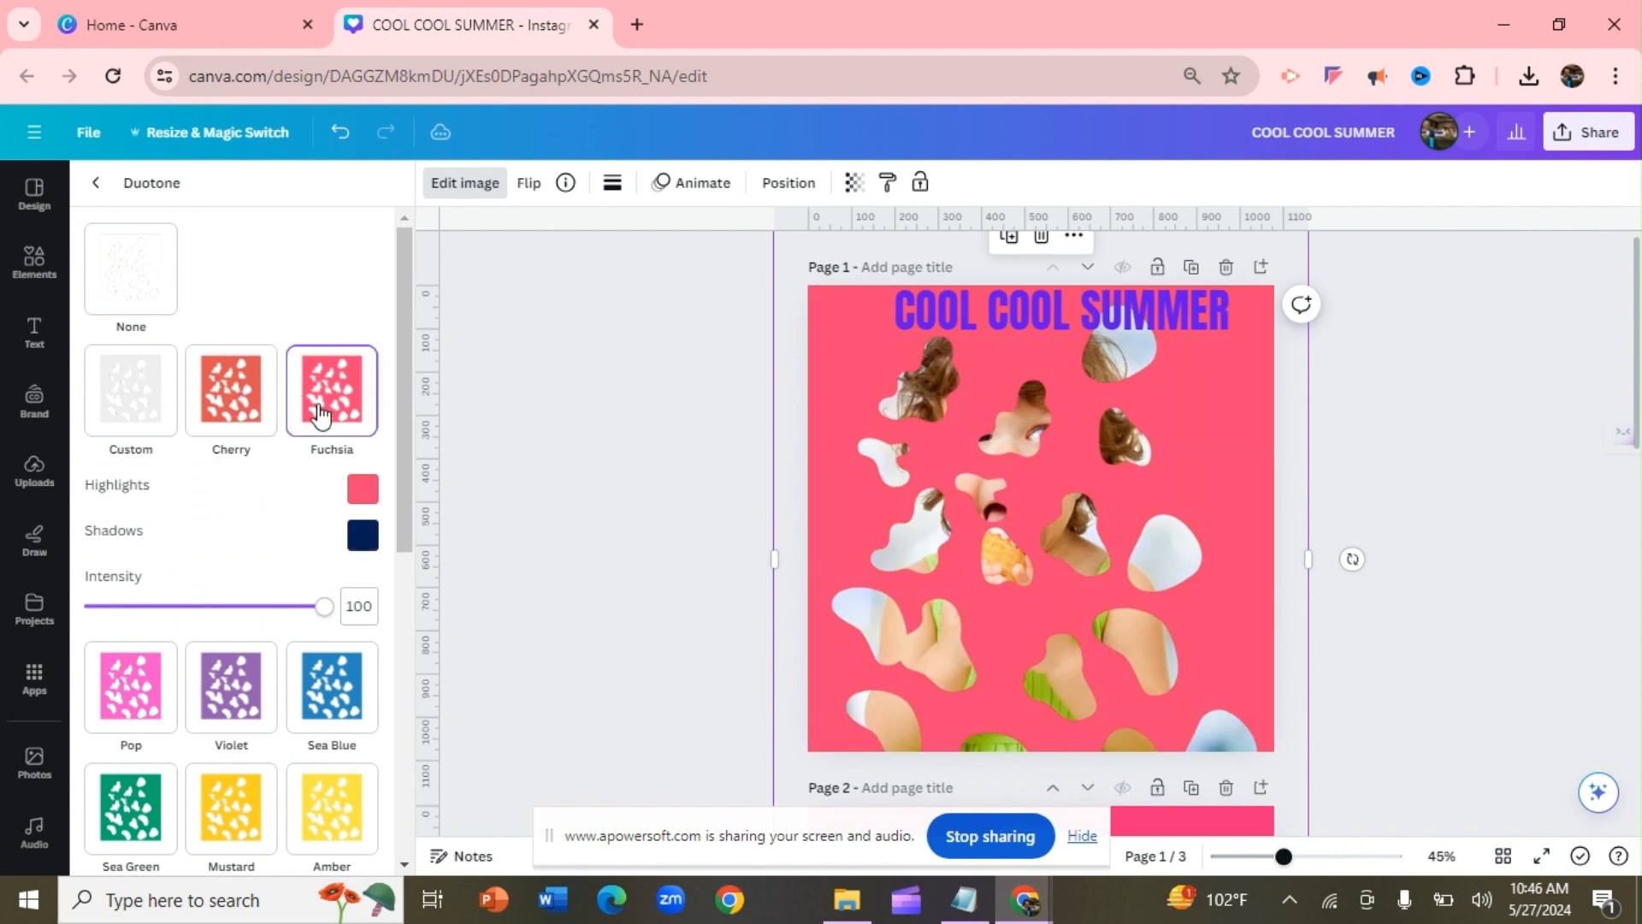
pyautogui.moveTo(323, 606)
pyautogui.mouseDown()
pyautogui.moveTo(213, 608)
pyautogui.moveTo(321, 609)
pyautogui.moveTo(293, 605)
pyautogui.mouseUp()
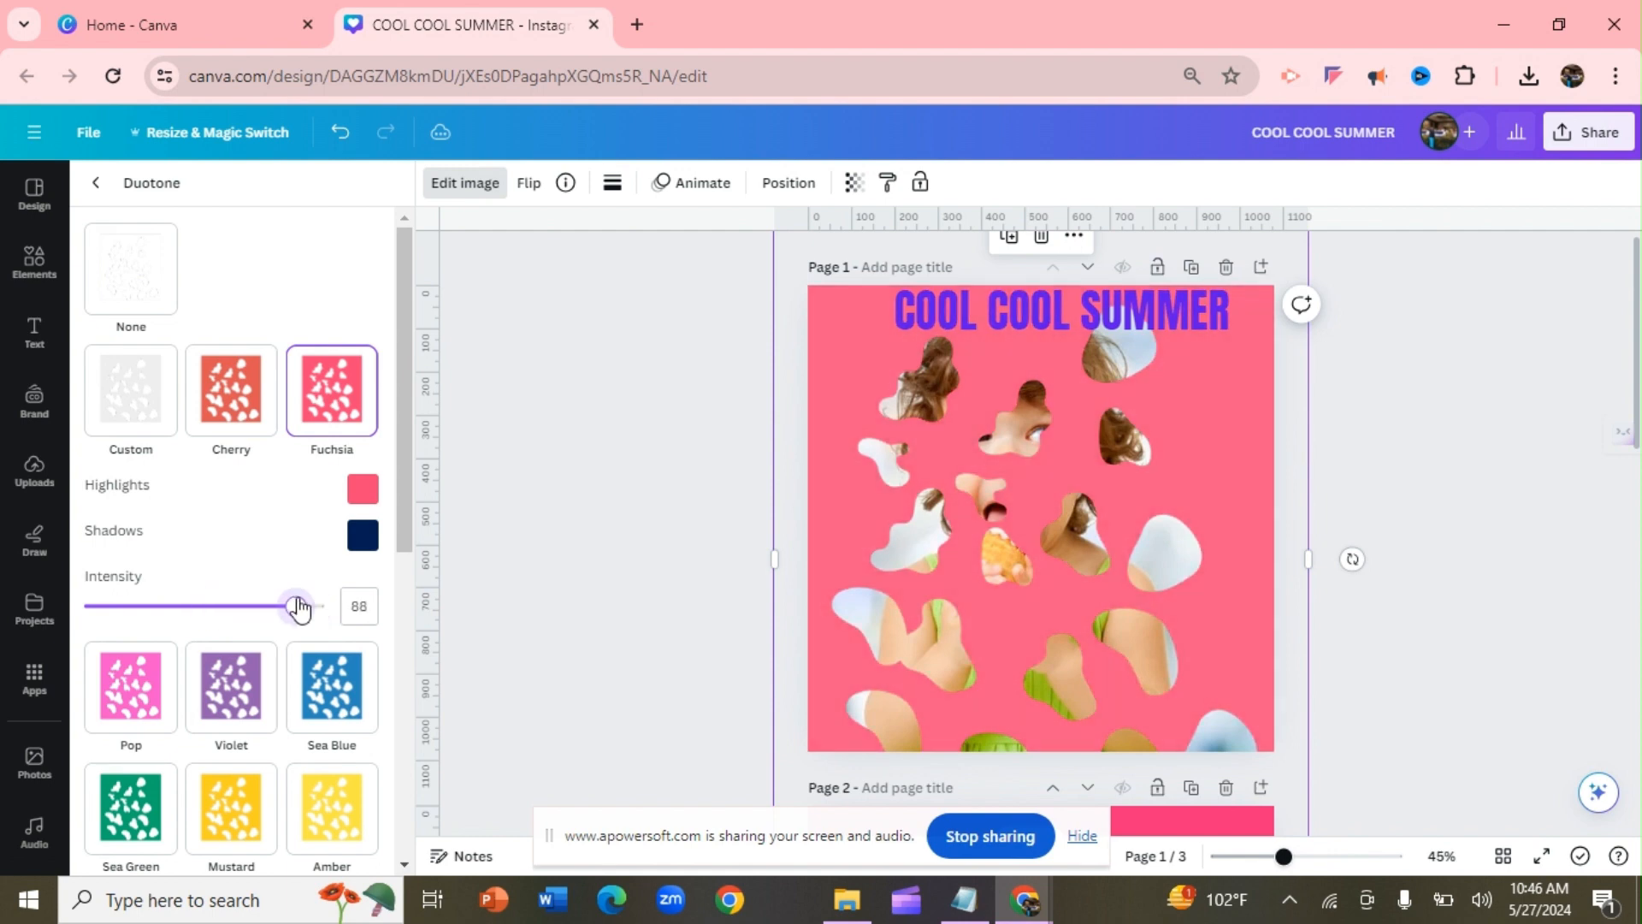
pyautogui.click(343, 716)
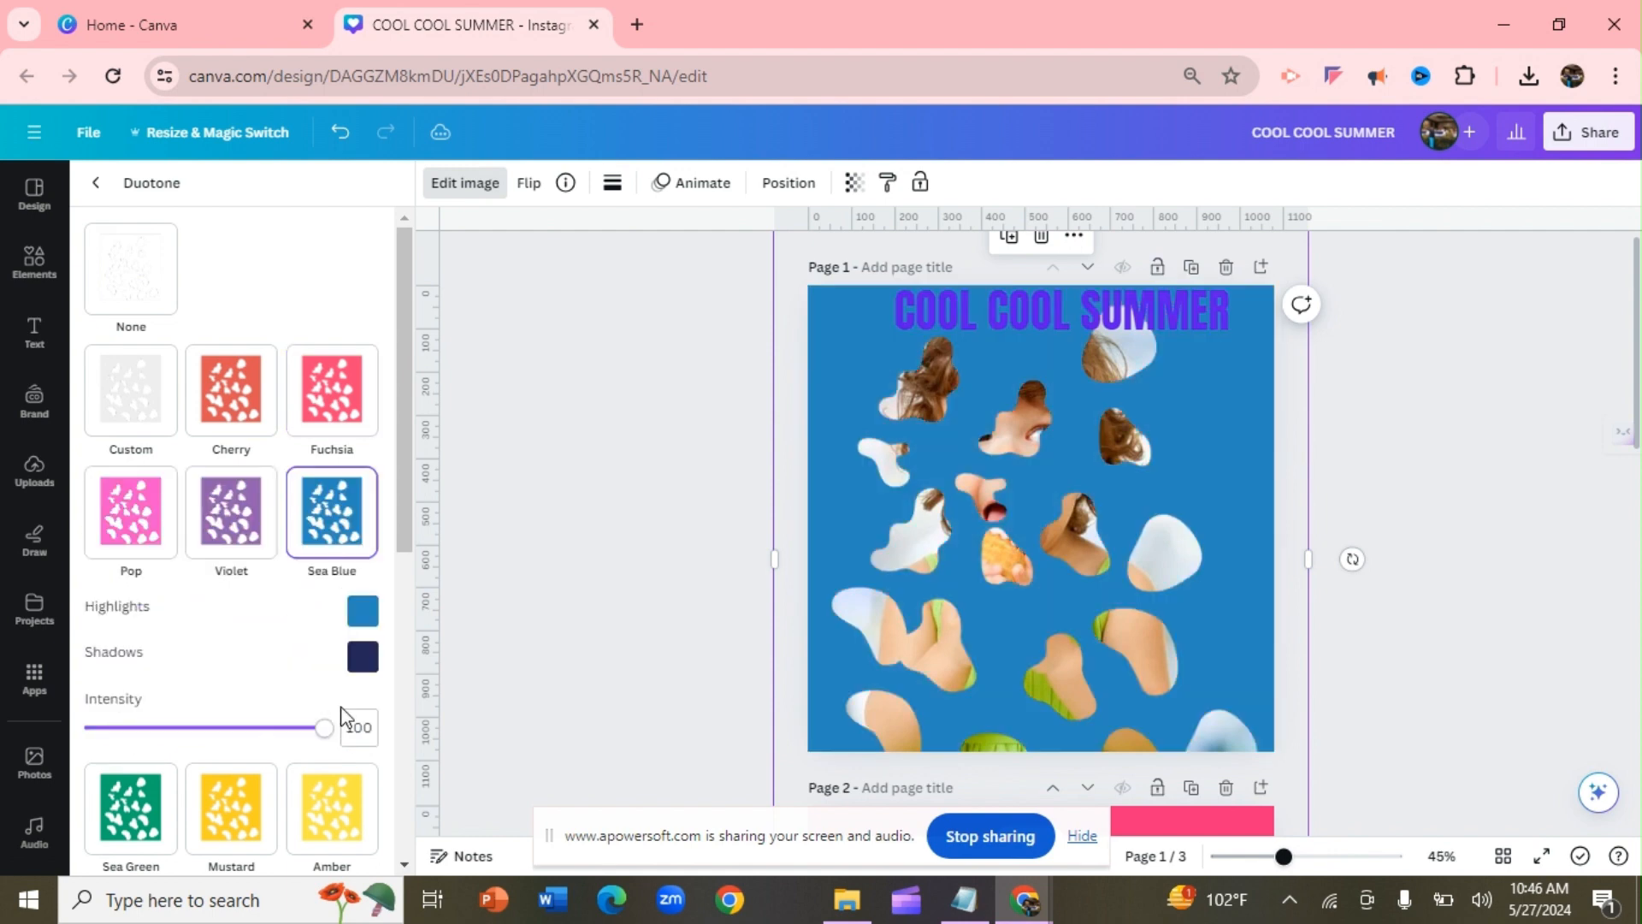
pyautogui.click(266, 791)
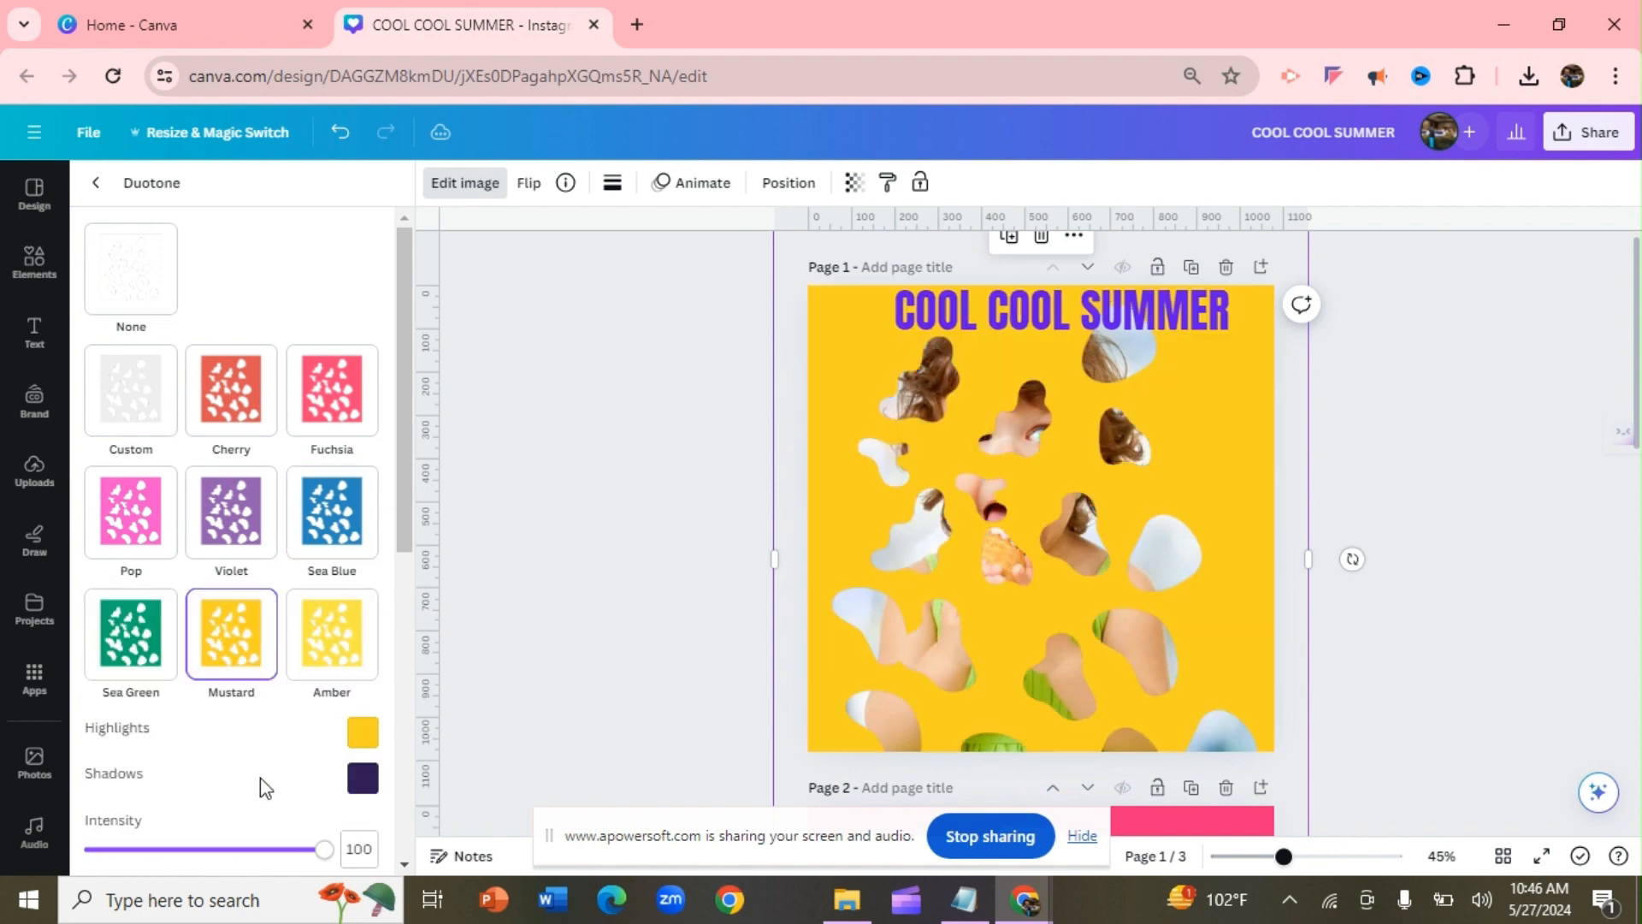
pyautogui.click(140, 648)
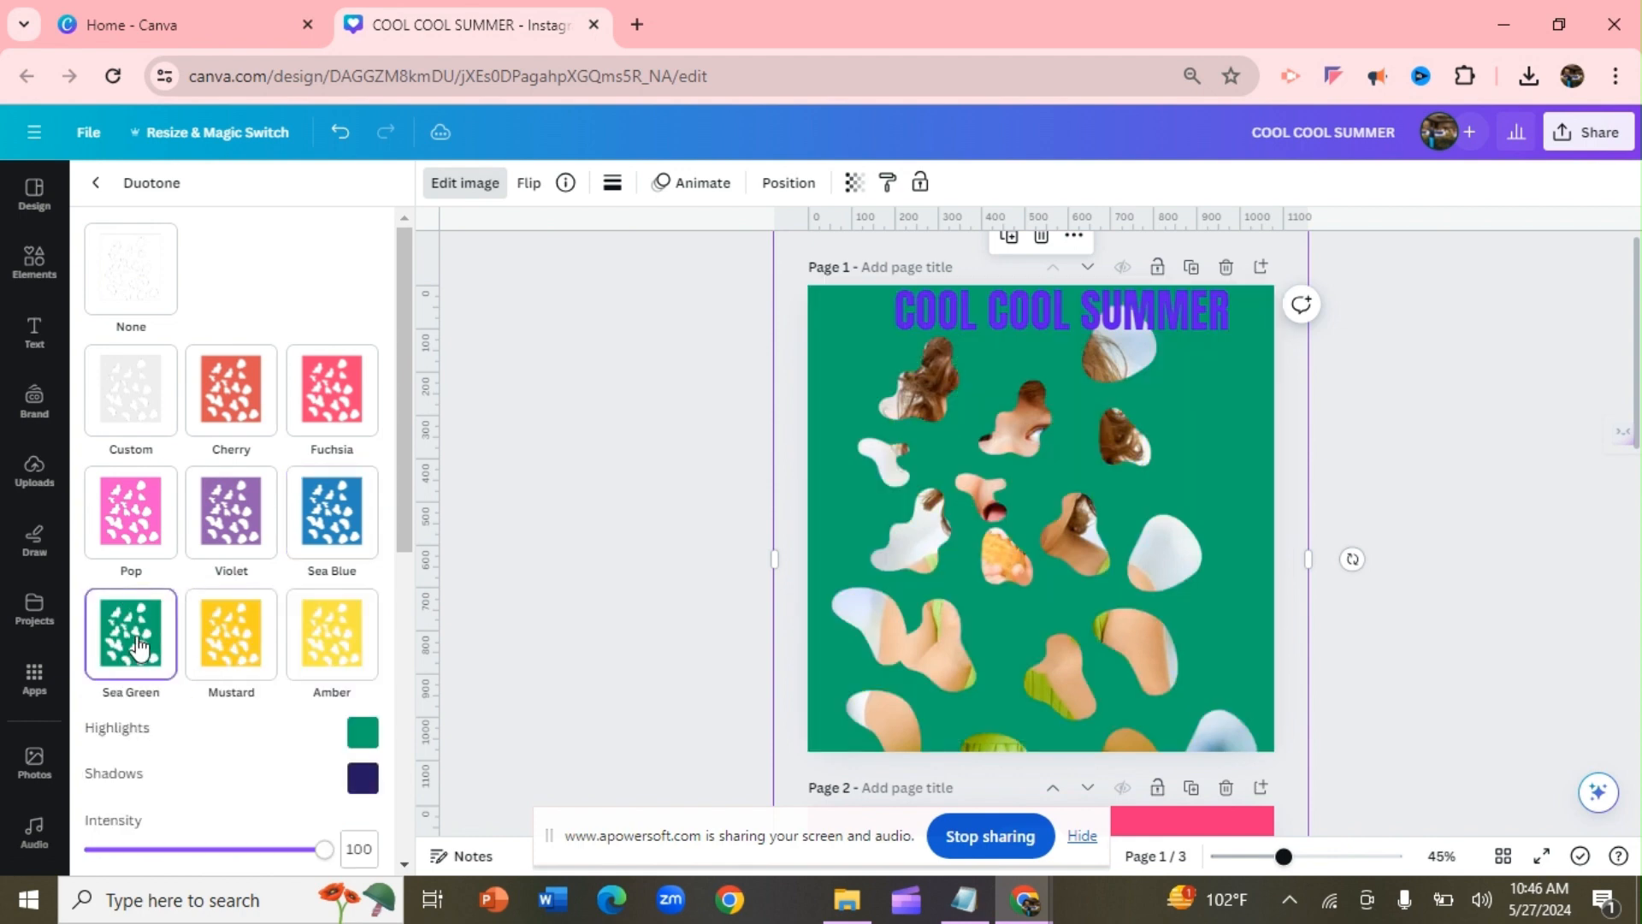
pyautogui.click(516, 467)
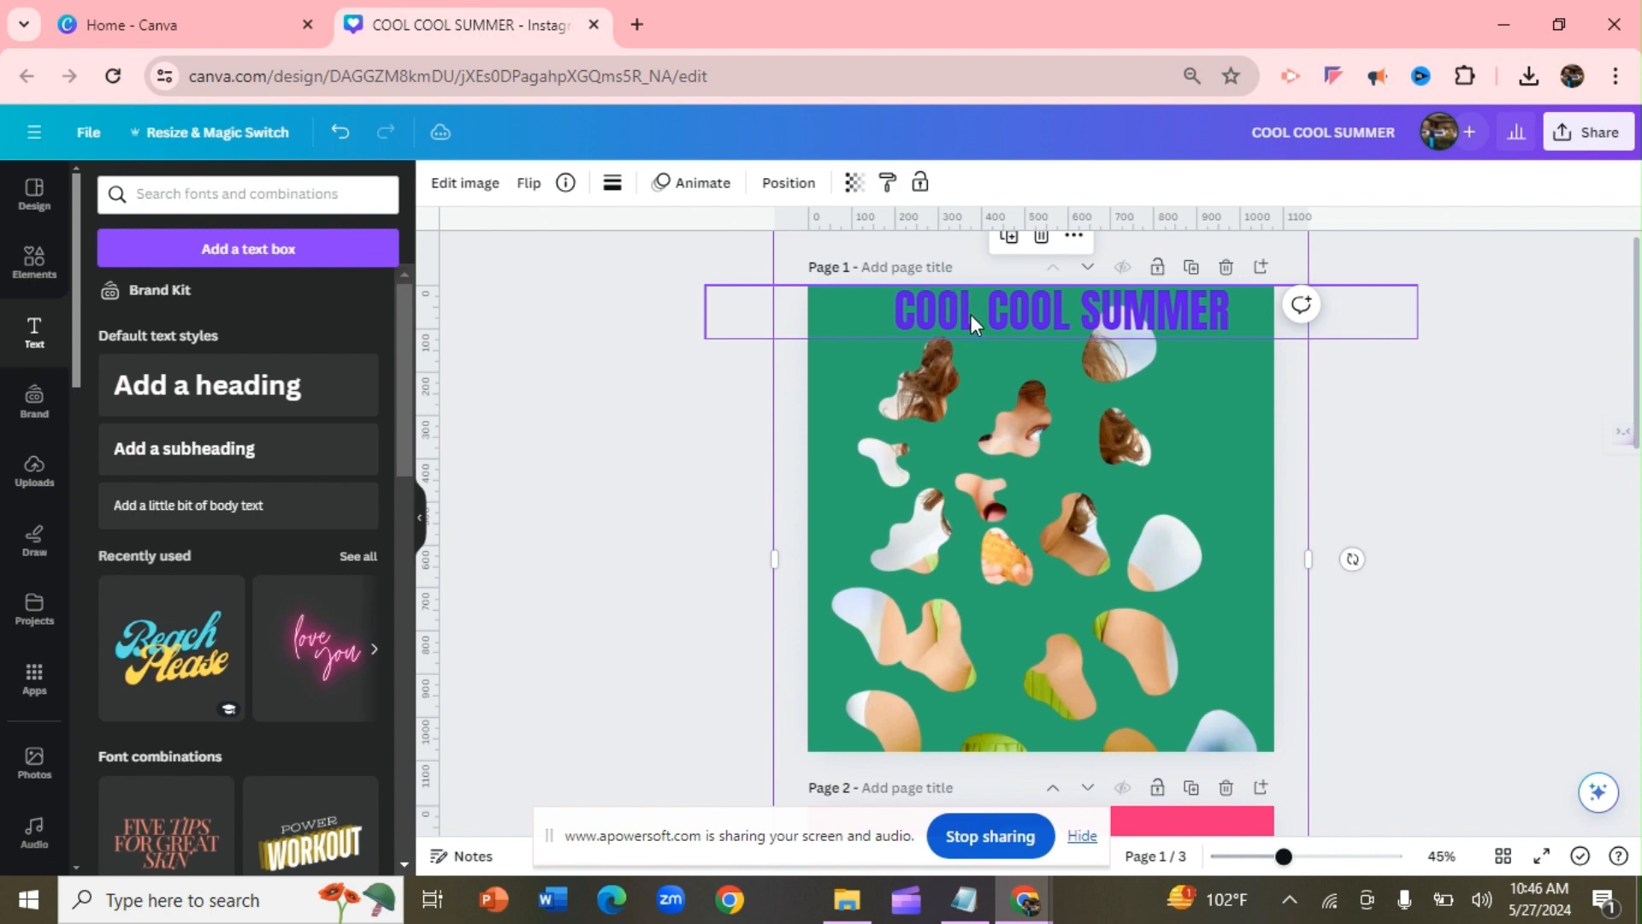
# Change the "COOL COOL SUMMER" heading's text color to white and deselect it
pyautogui.click(971, 315)
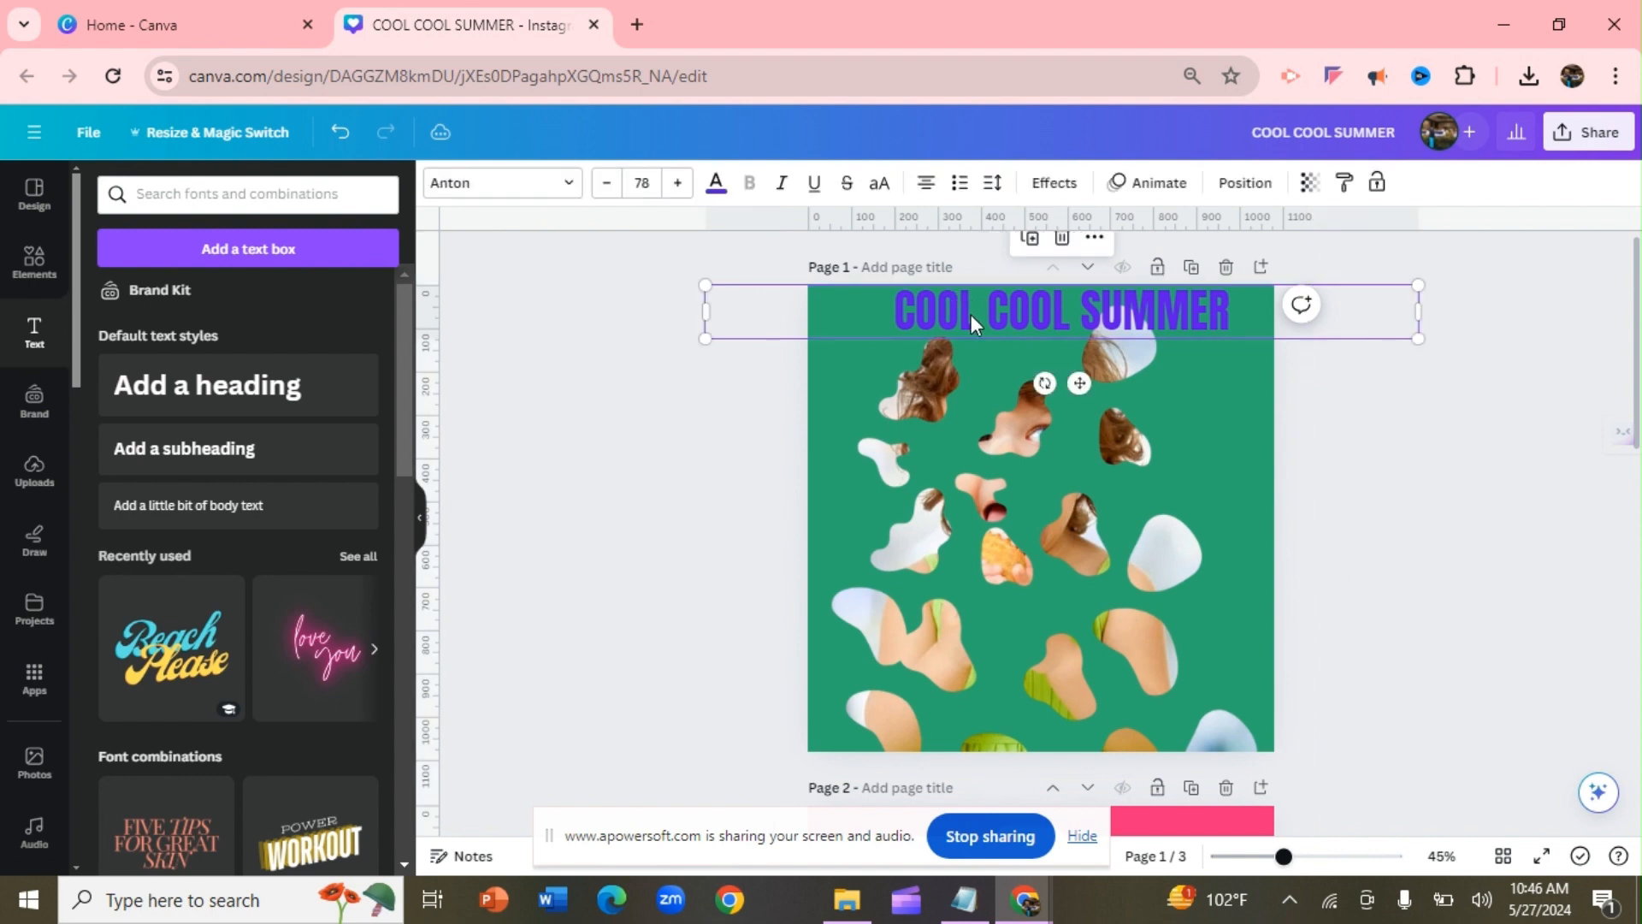
pyautogui.click(715, 184)
pyautogui.click(269, 318)
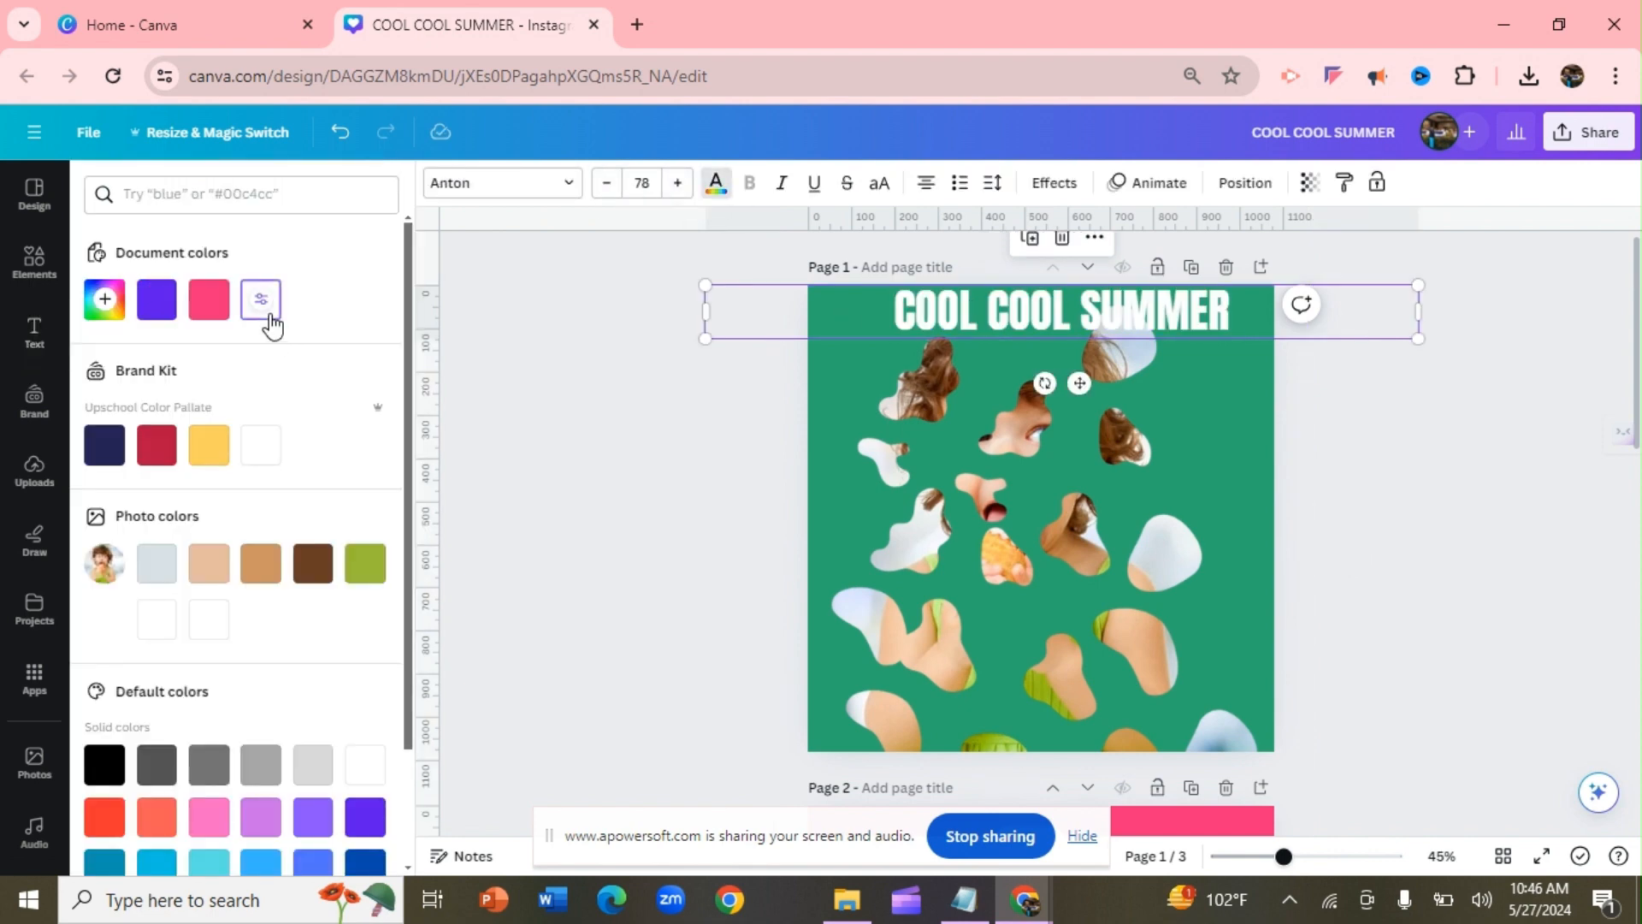
pyautogui.click(643, 504)
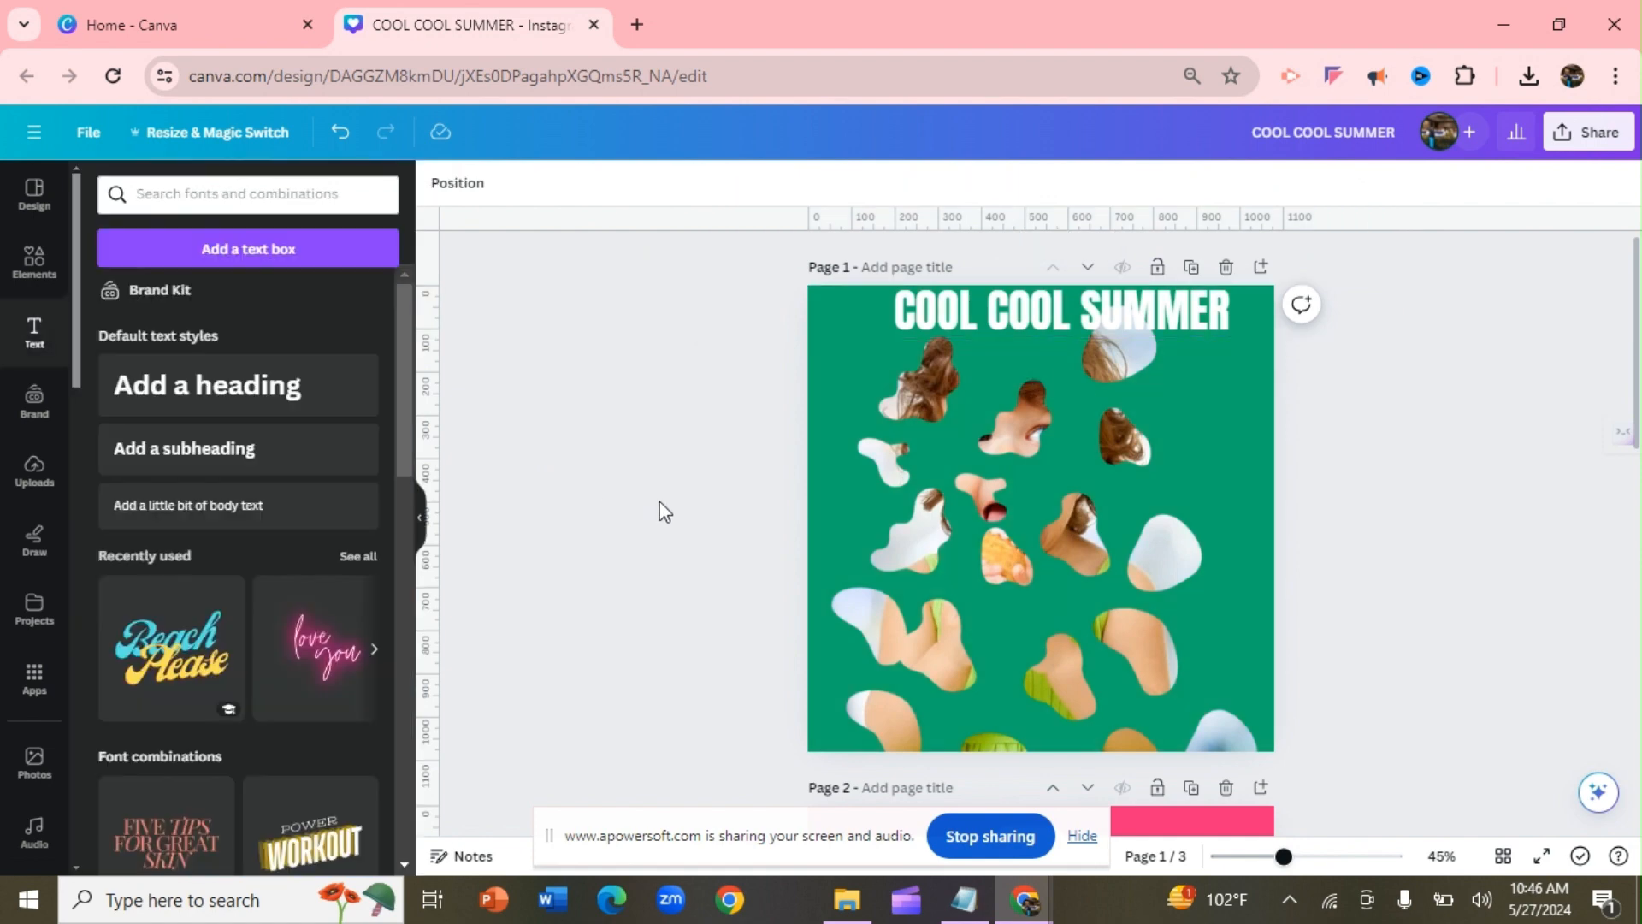
pyautogui.moveTo(1637, 395); pyautogui.dragTo(1572, 334)
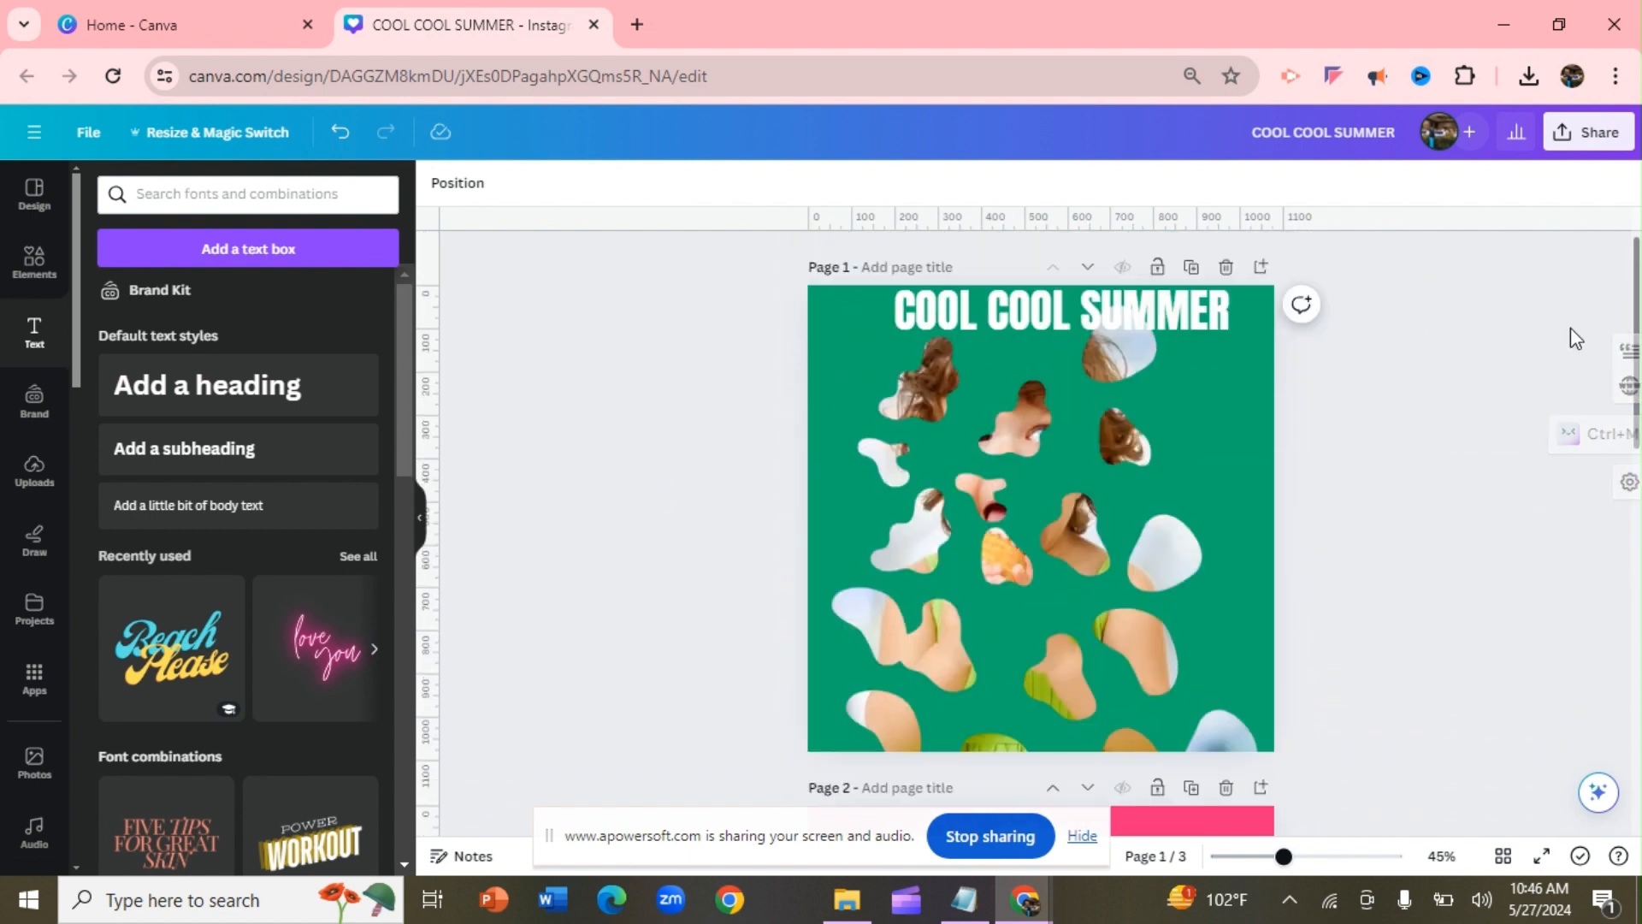